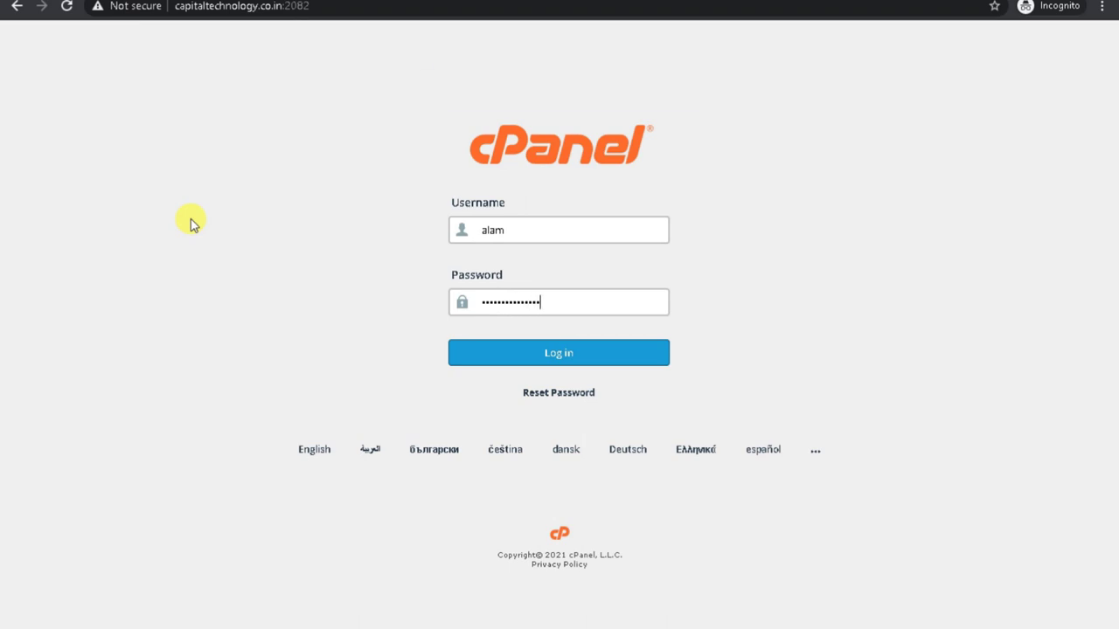
# Log in to cPanel, browse the dashboard's tool sections, and select the site's domain in the address bar.
pyautogui.press('Return')
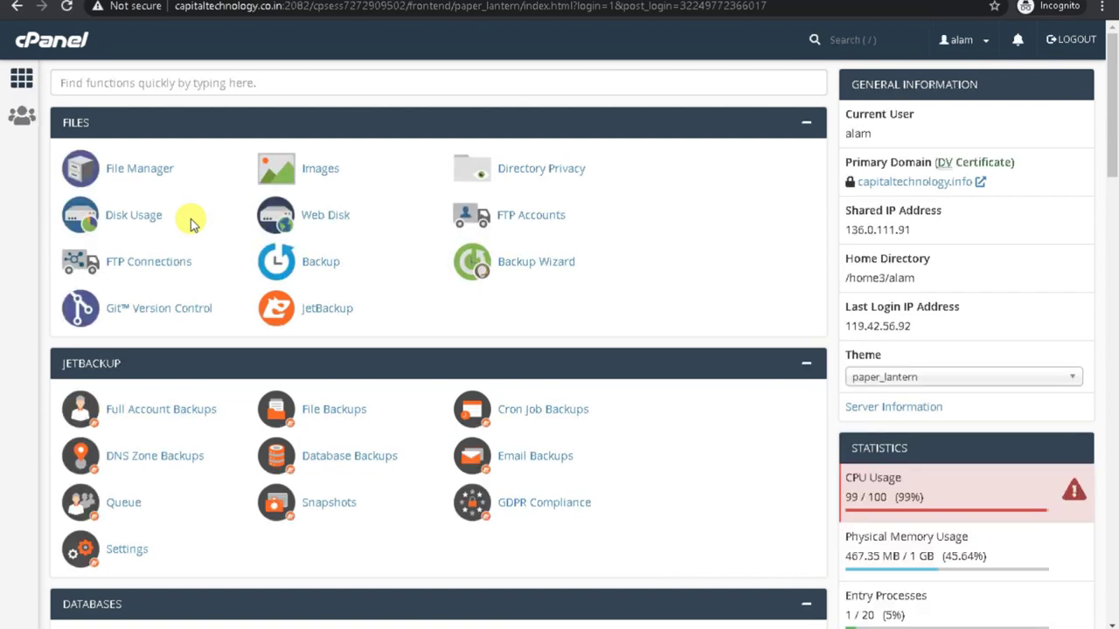
pyautogui.scroll(-5, 193, 223)
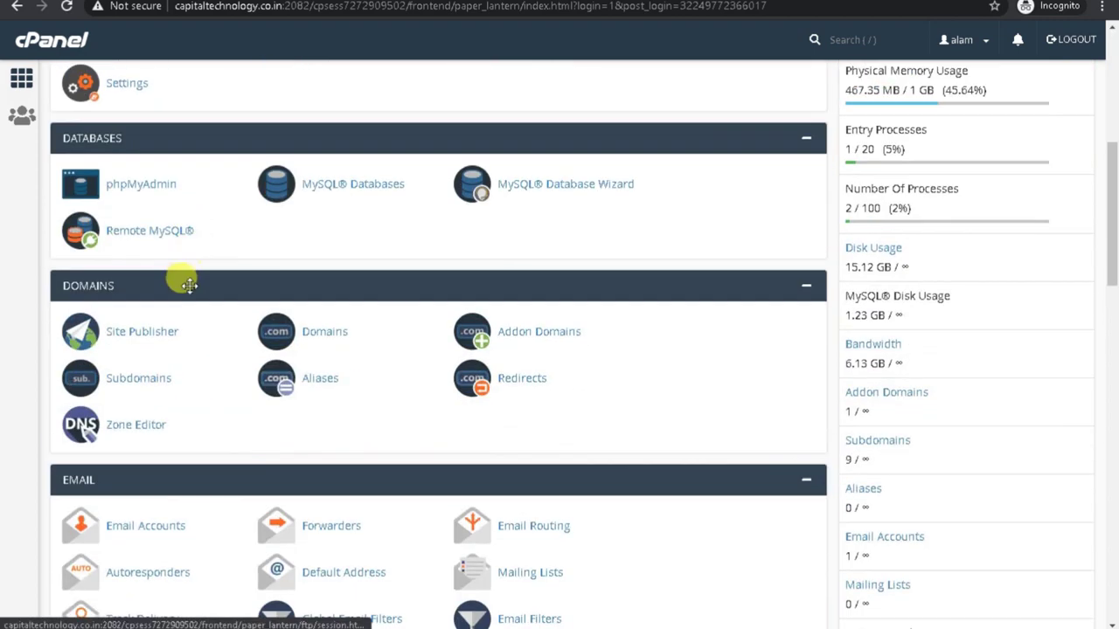
pyautogui.scroll(4, 187, 274)
pyautogui.scroll(-8, 338, 325)
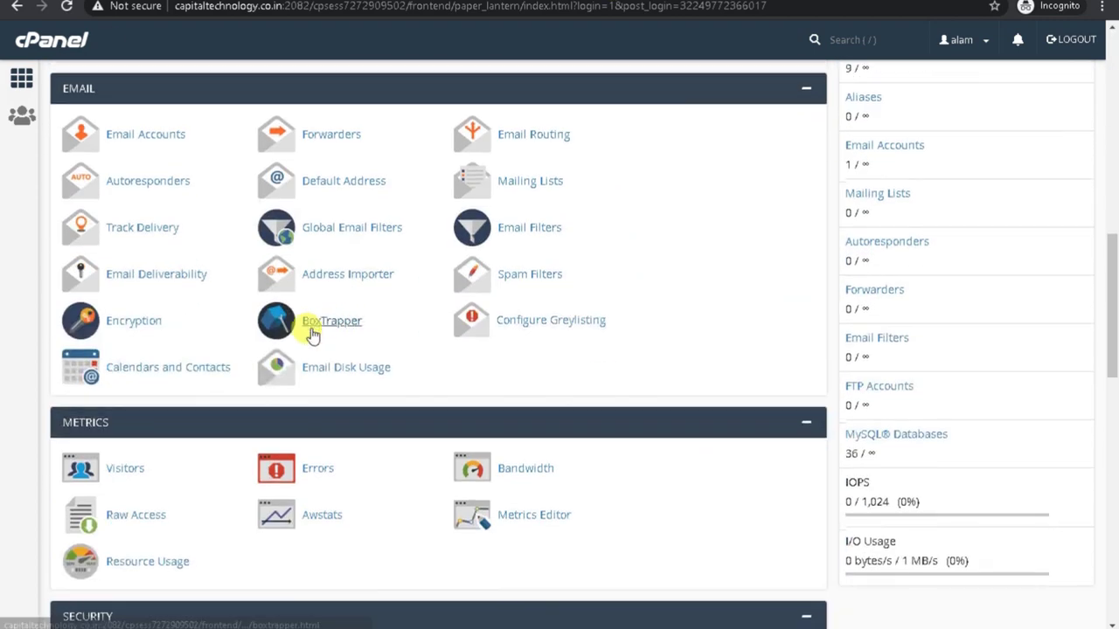
pyautogui.scroll(-5, 289, 330)
pyautogui.scroll(-2, 271, 329)
pyautogui.scroll(-2, 271, 329)
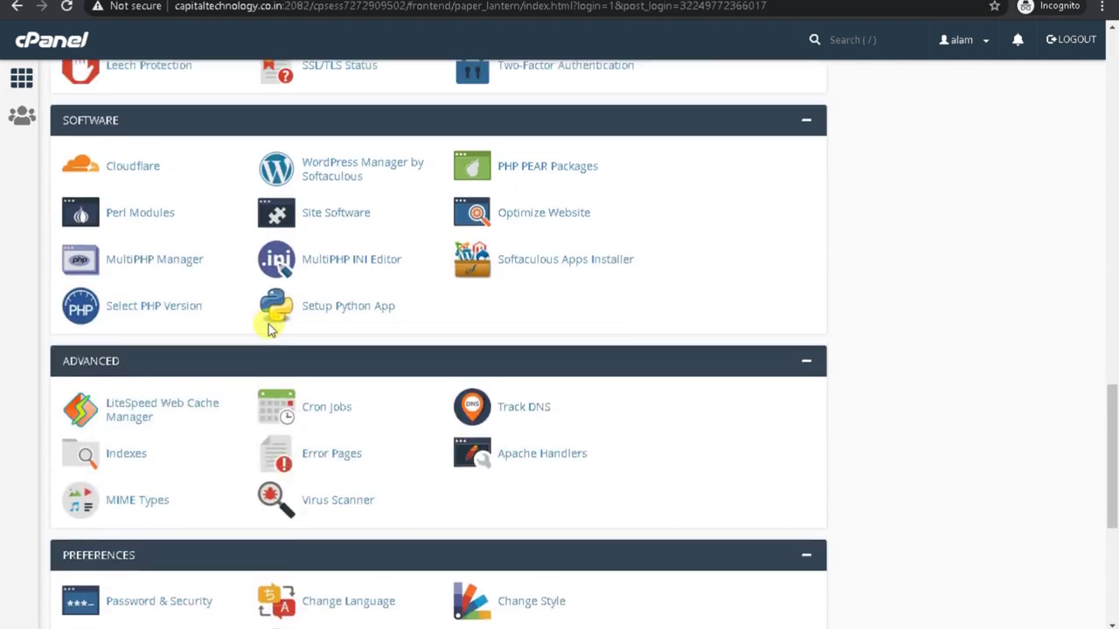
pyautogui.scroll(7, 269, 288)
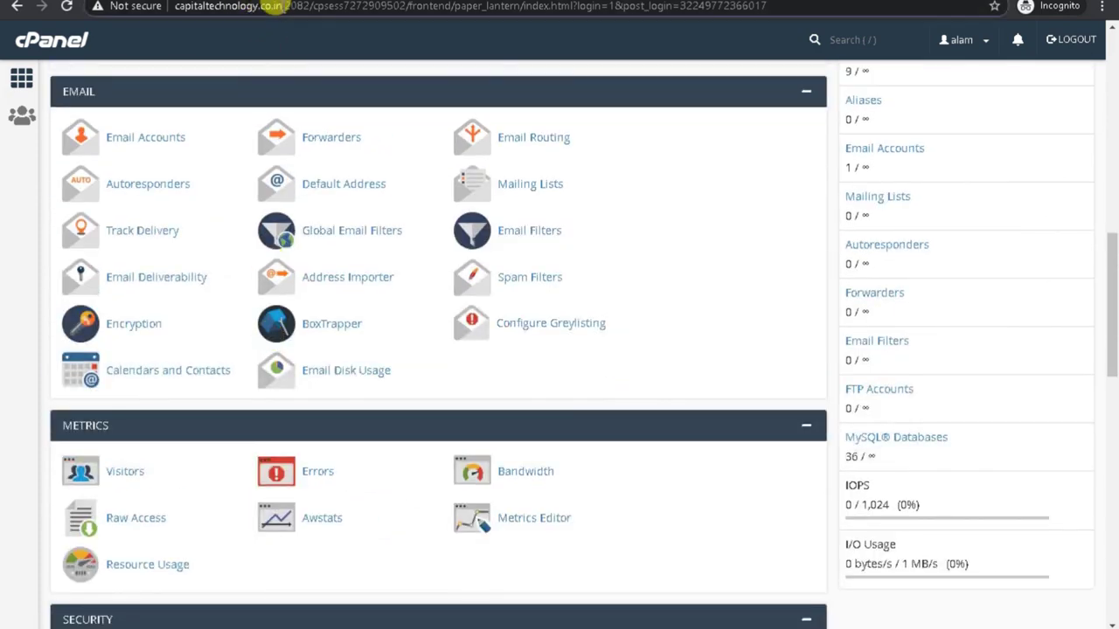
pyautogui.moveTo(281, 7); pyautogui.dragTo(99, 7)
pyautogui.hotkey('ctrl', 'c')
pyautogui.hotkey('ctrl', 't')
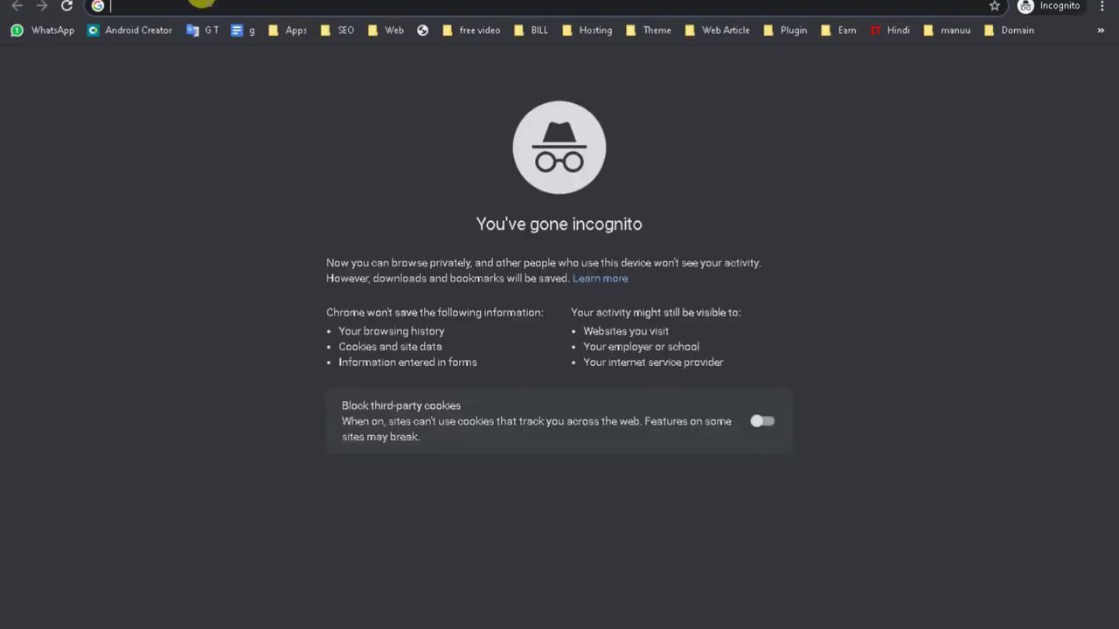
pyautogui.write('cars')
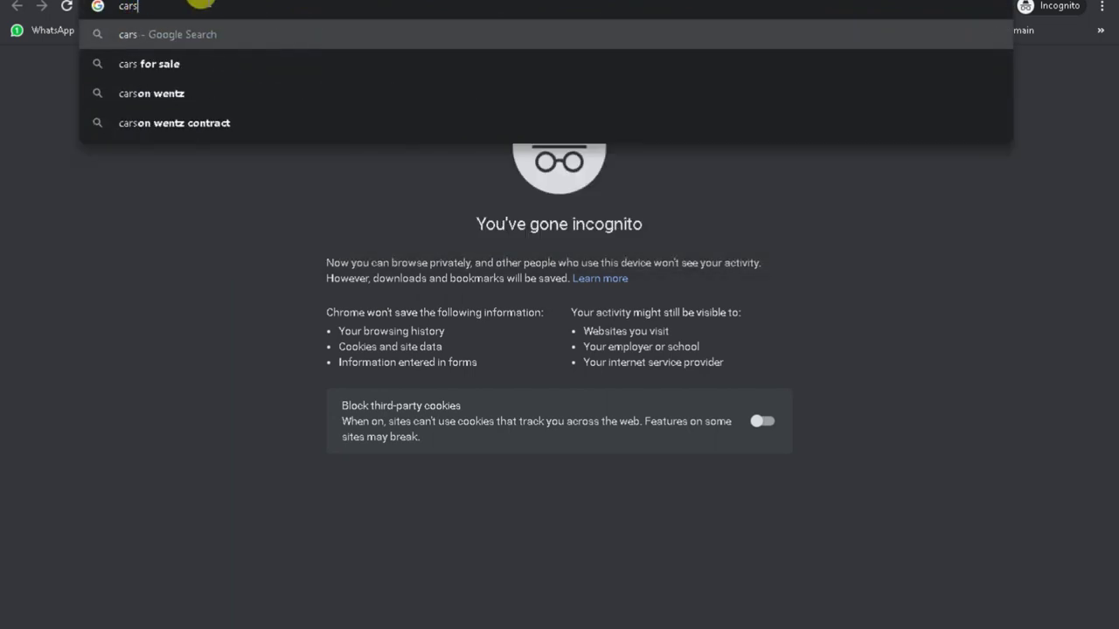
pyautogui.press('BackSpace')
pyautogui.write('tsy')
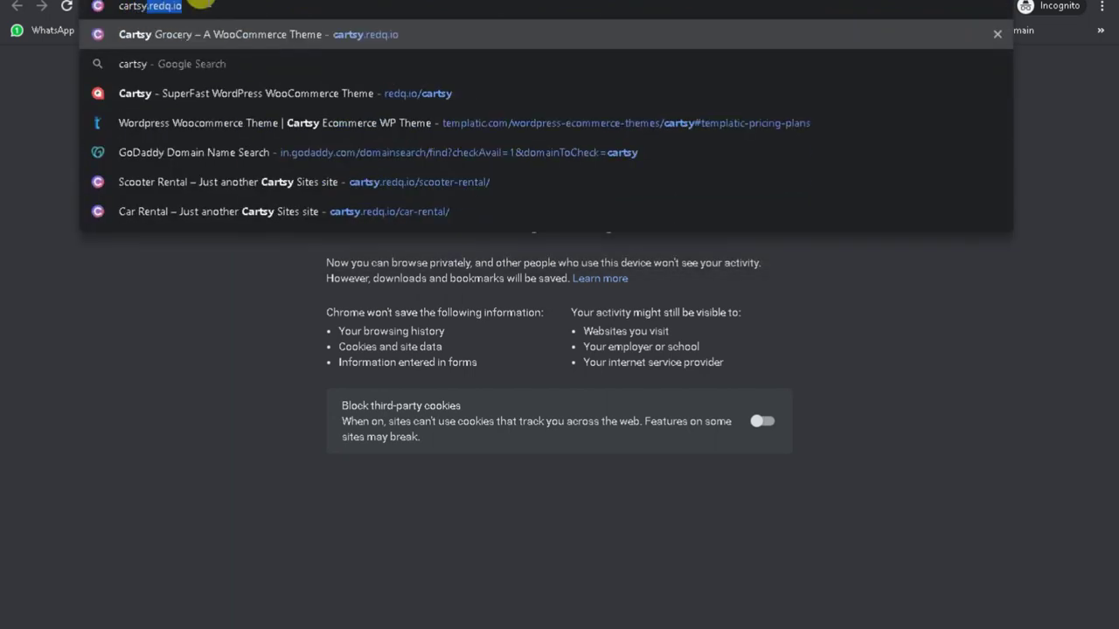
pyautogui.press('Delete')
pyautogui.write('.')
pyautogui.hotkey('ctrl', 'v')
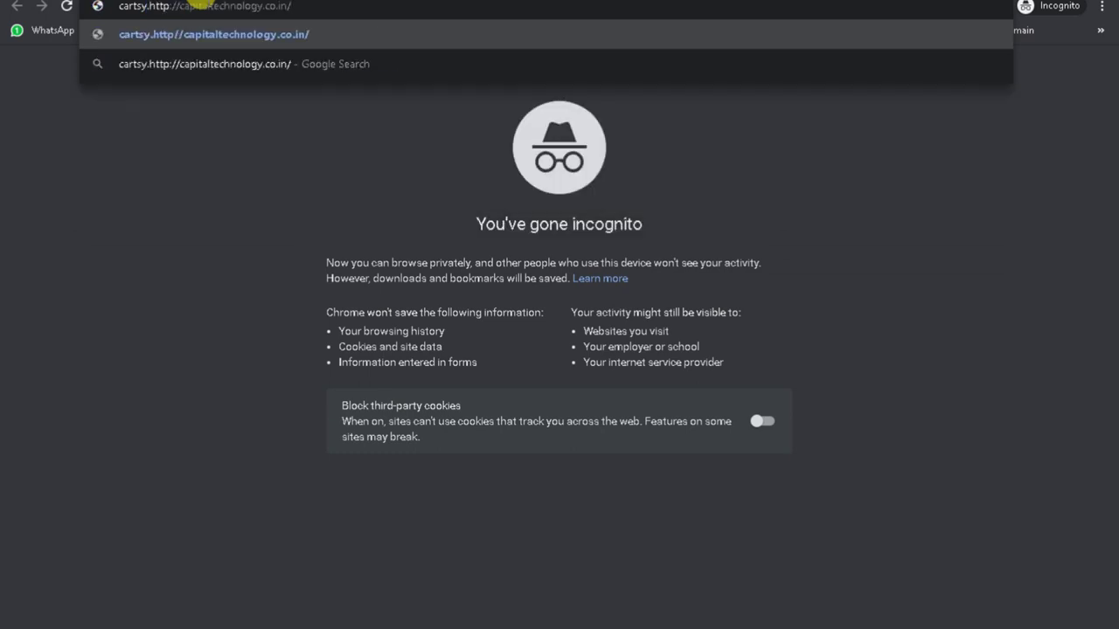
pyautogui.moveTo(179, 6); pyautogui.dragTo(145, 7)
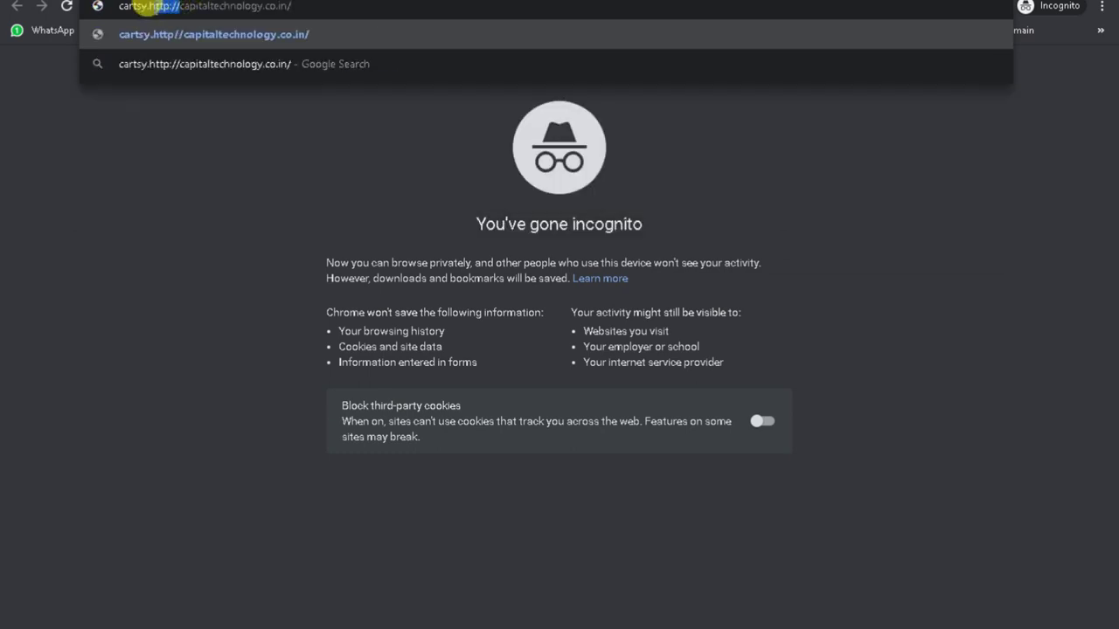
pyautogui.press('BackSpace')
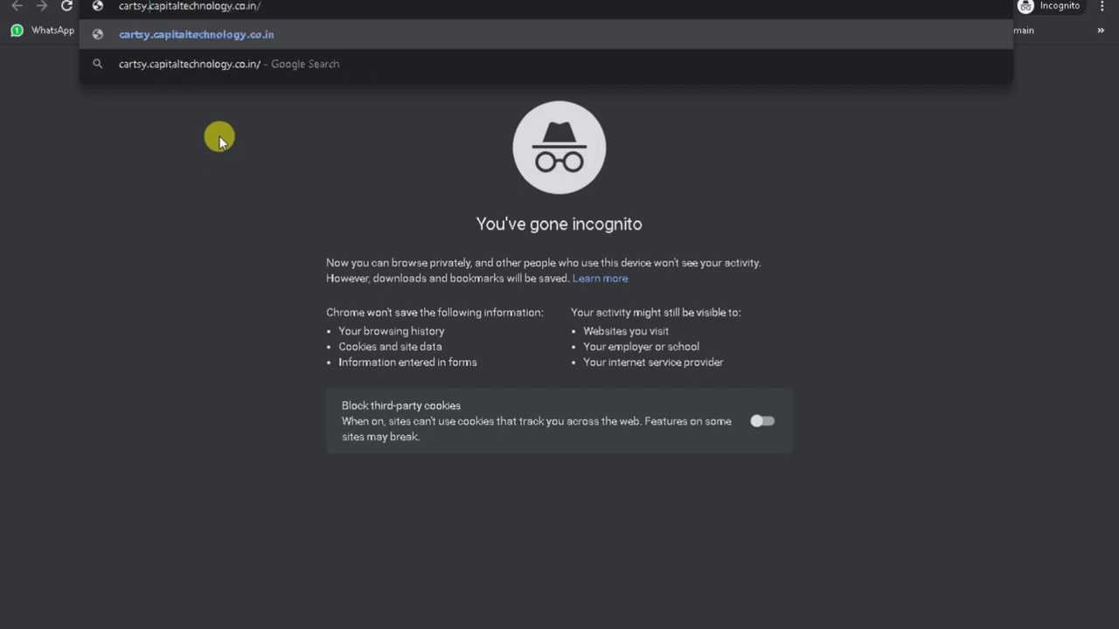
pyautogui.press('BackSpace')
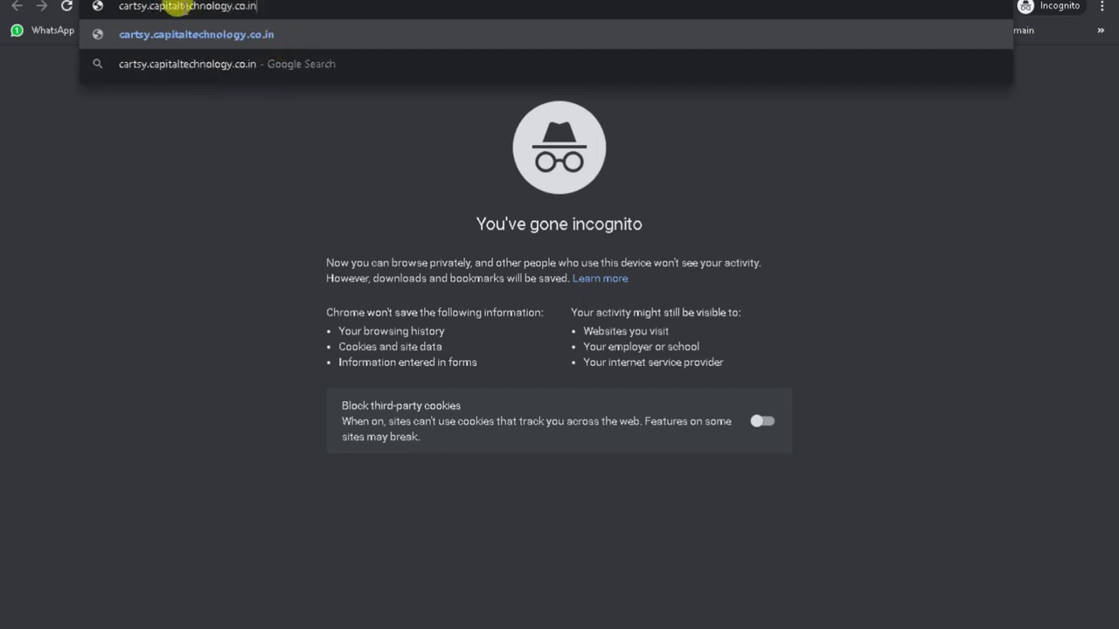
pyautogui.moveTo(147, 6); pyautogui.dragTo(110, 7)
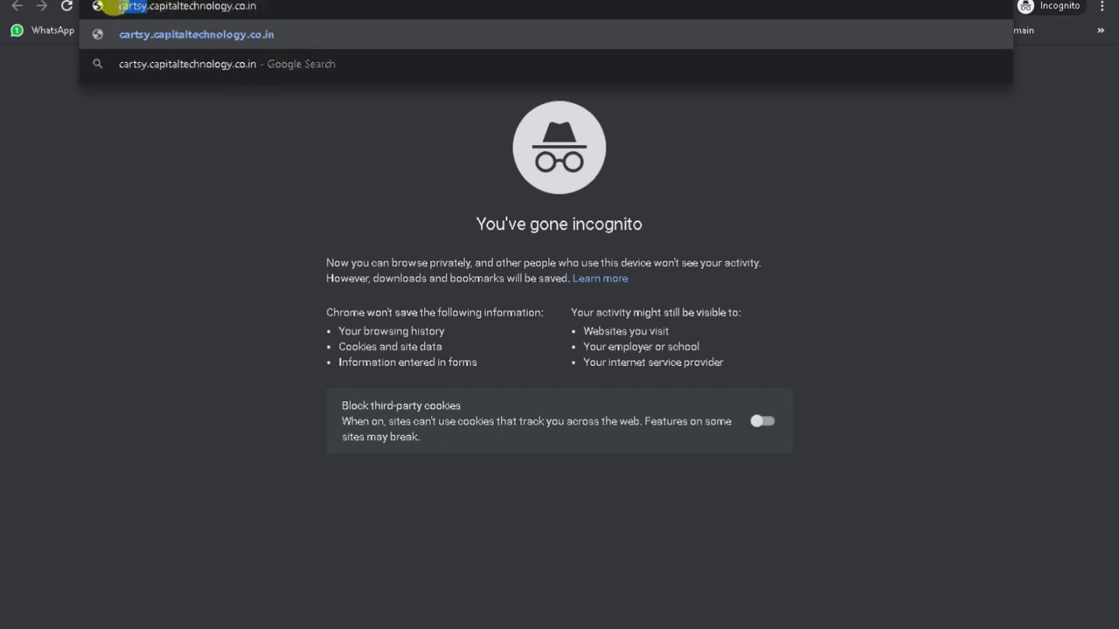
pyautogui.press('BackSpace')
pyautogui.press('Delete')
pyautogui.click(235, 5)
pyautogui.write('/')
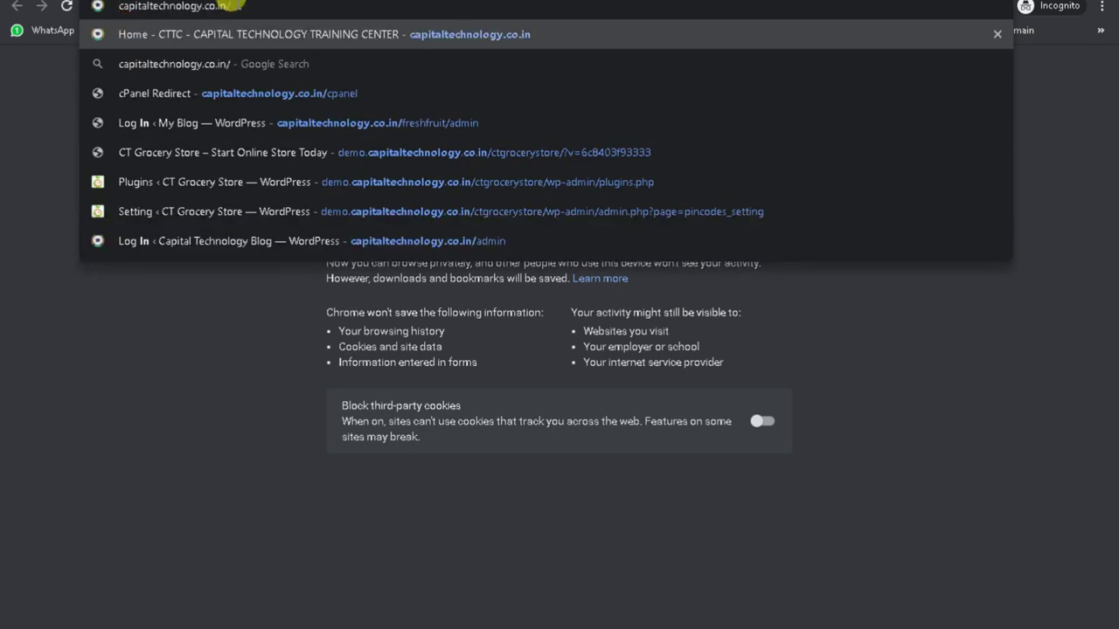
pyautogui.write('cartsy')
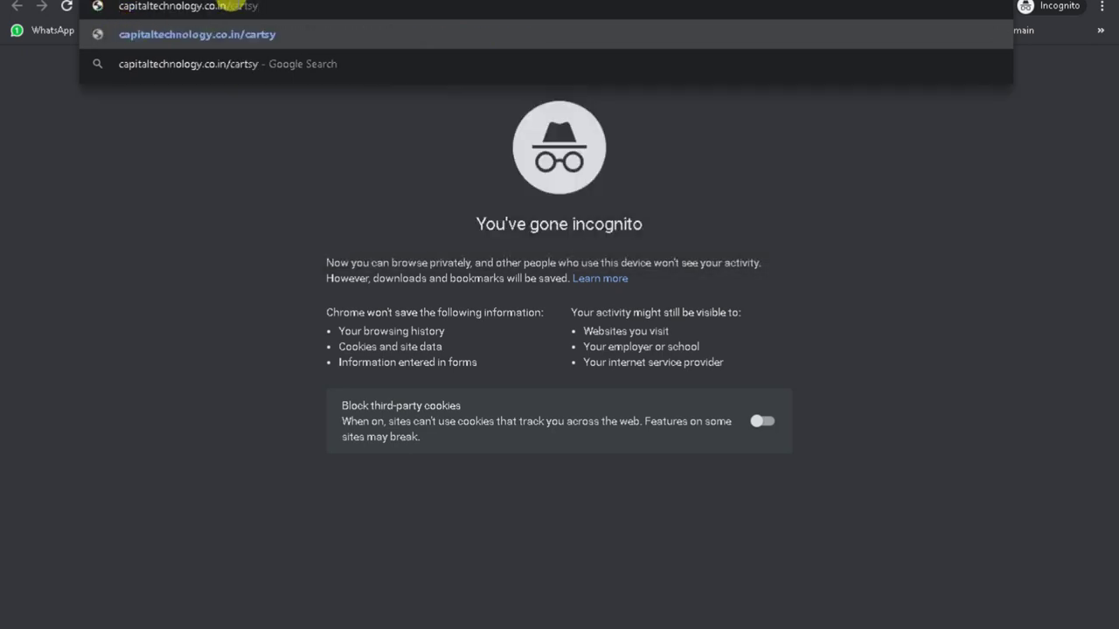
pyautogui.doubleClick(245, 5)
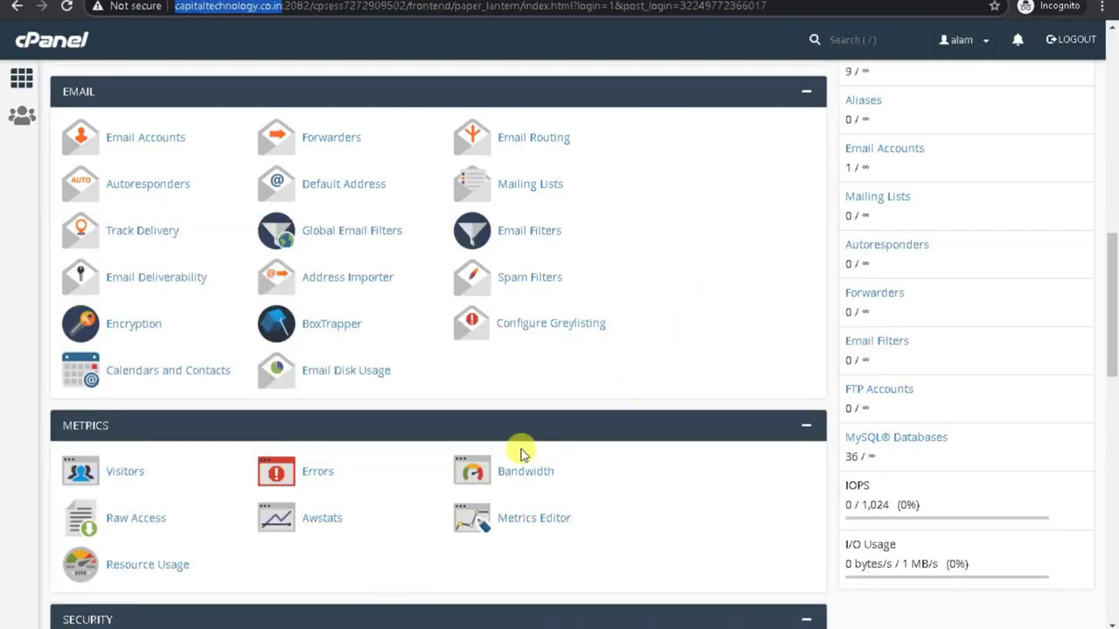
# Scroll down to the Domains section and open the Subdomains page.
pyautogui.scroll(10, 520, 454)
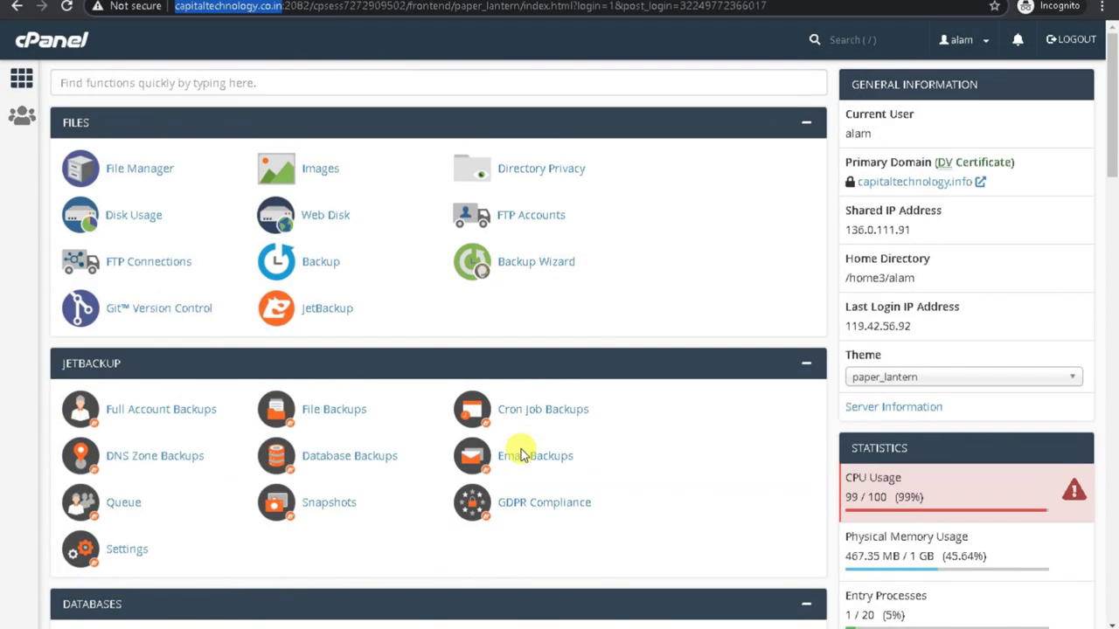
pyautogui.scroll(-4, 401, 490)
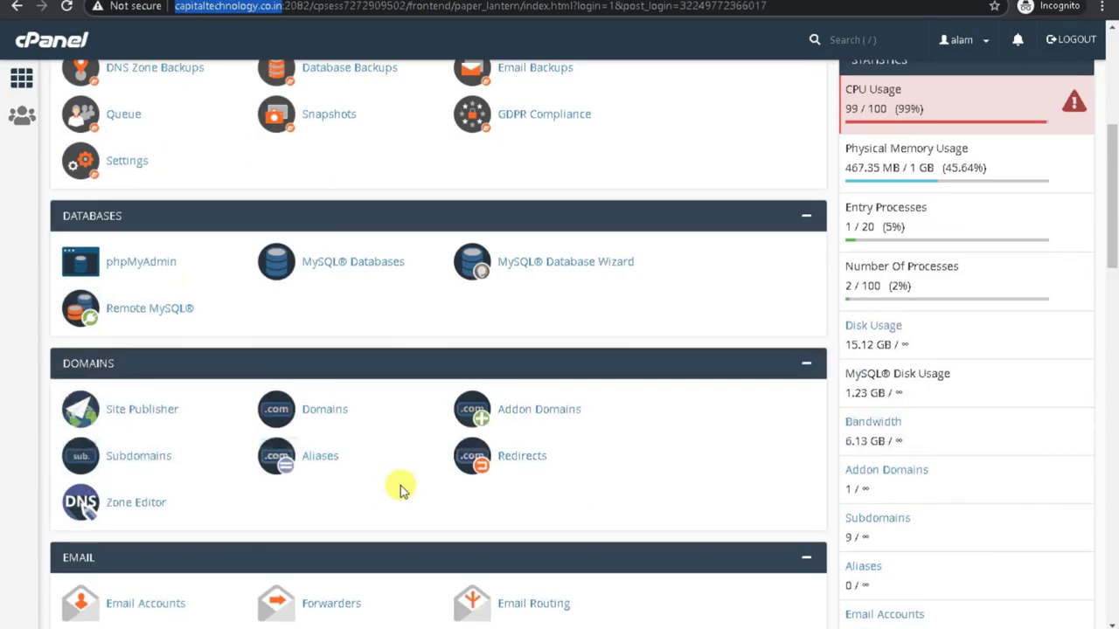
pyautogui.scroll(-8, 400, 491)
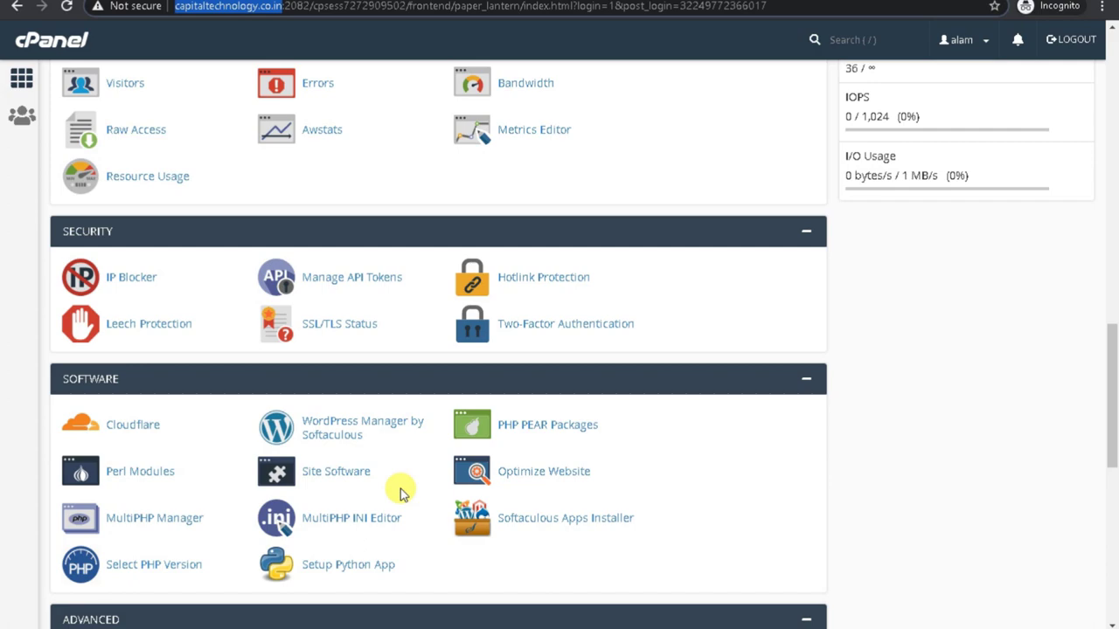
pyautogui.scroll(-7, 400, 492)
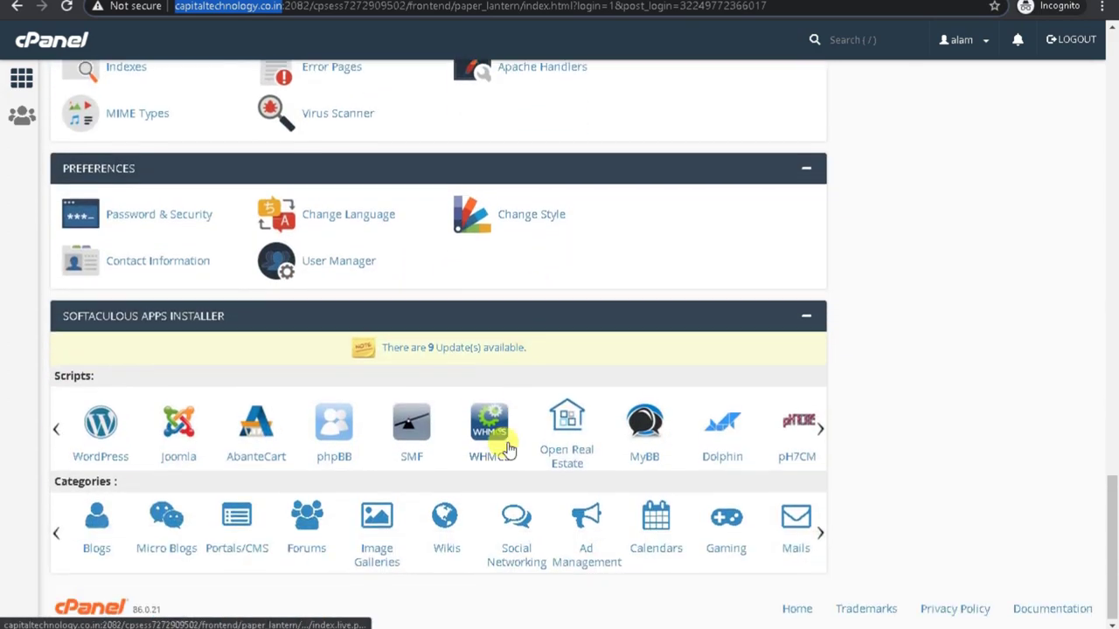
pyautogui.scroll(16, 466, 362)
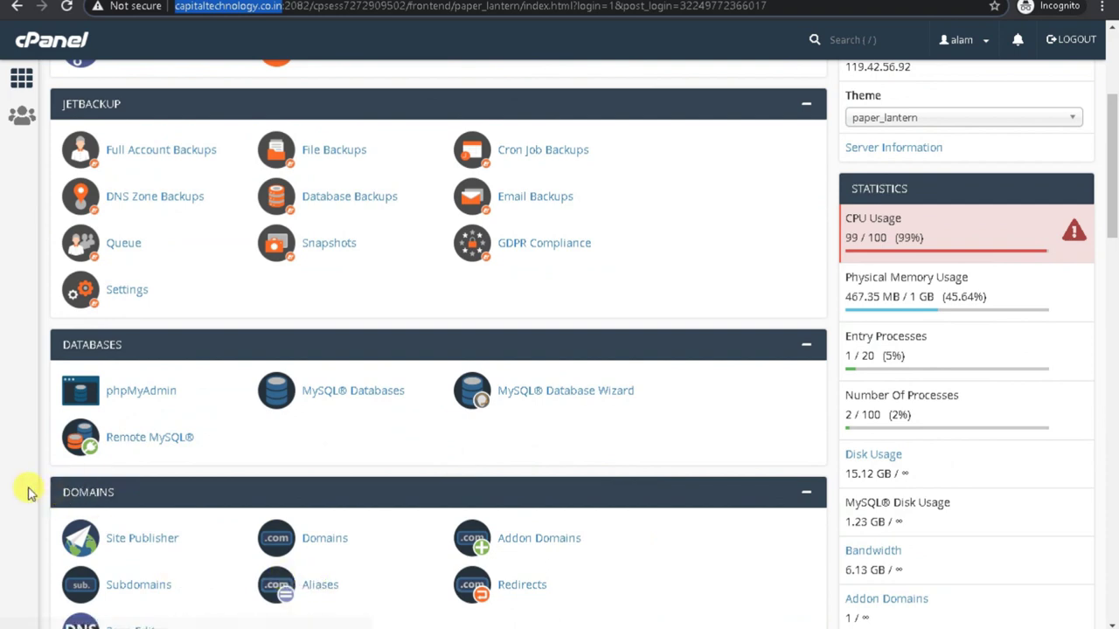
pyautogui.scroll(-2, 113, 490)
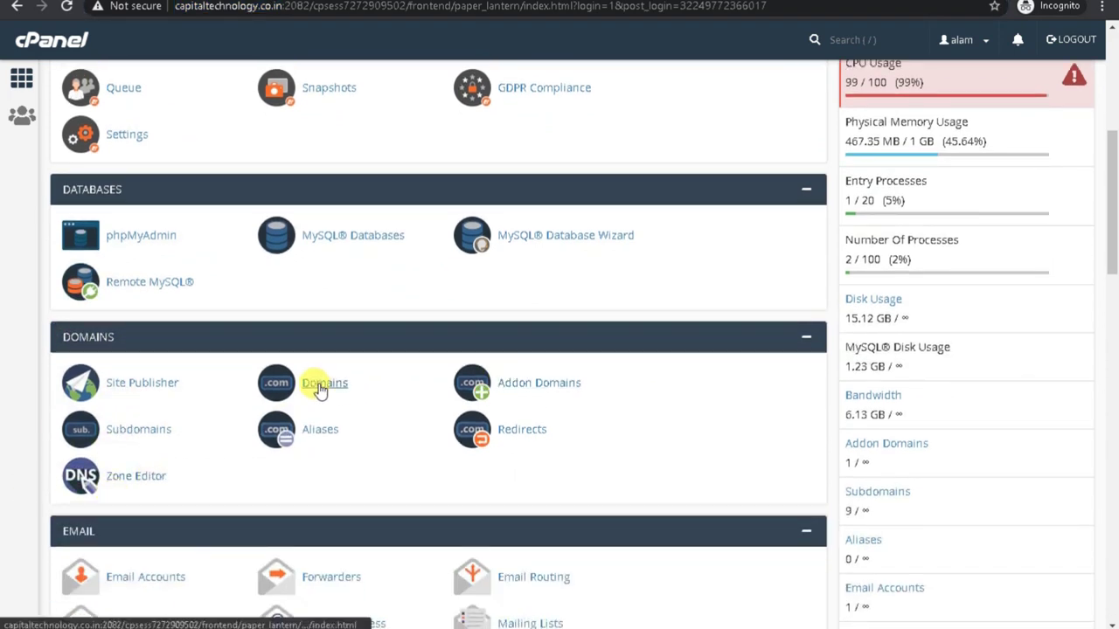
pyautogui.click(137, 437)
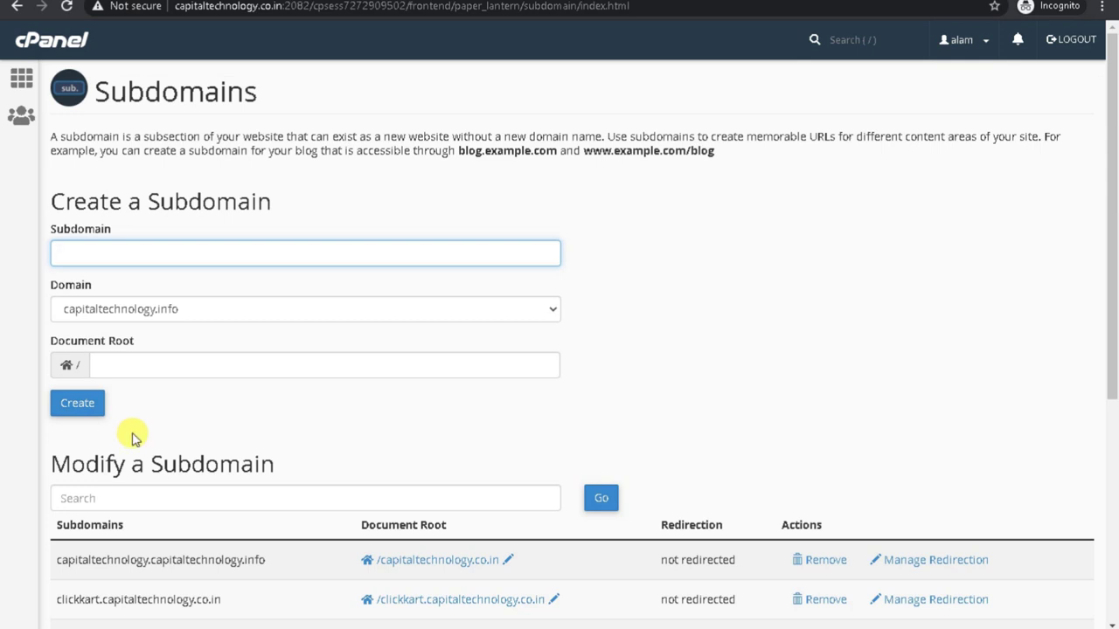
# Try 'car' as a subdomain name and review the subdomain list, then return home without creating it.
pyautogui.click(70, 253)
pyautogui.write('ca')
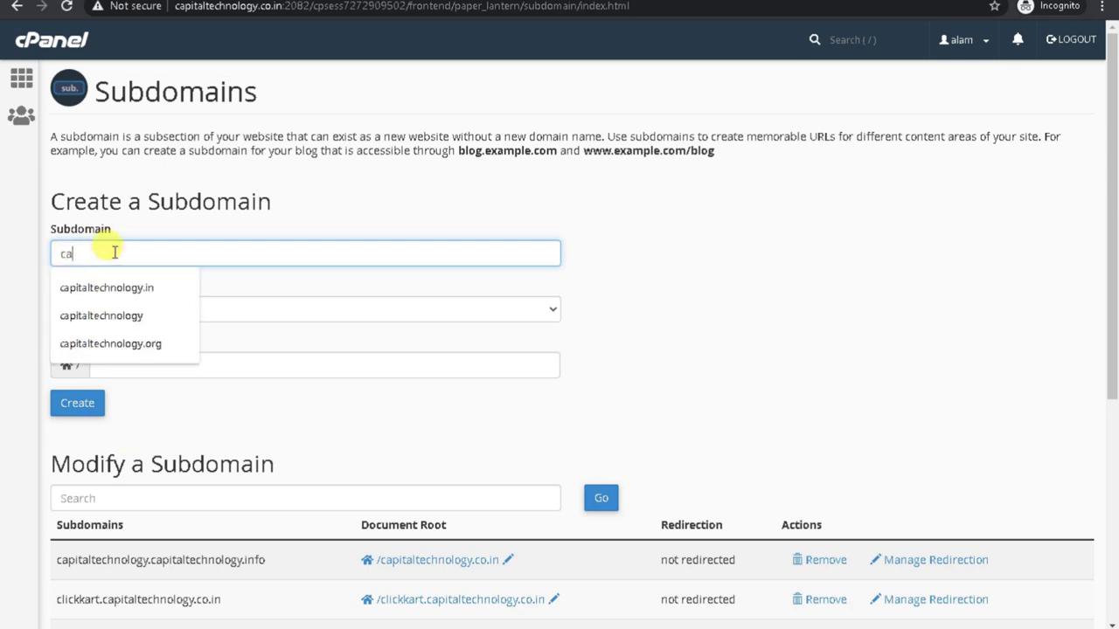
pyautogui.write('rst')
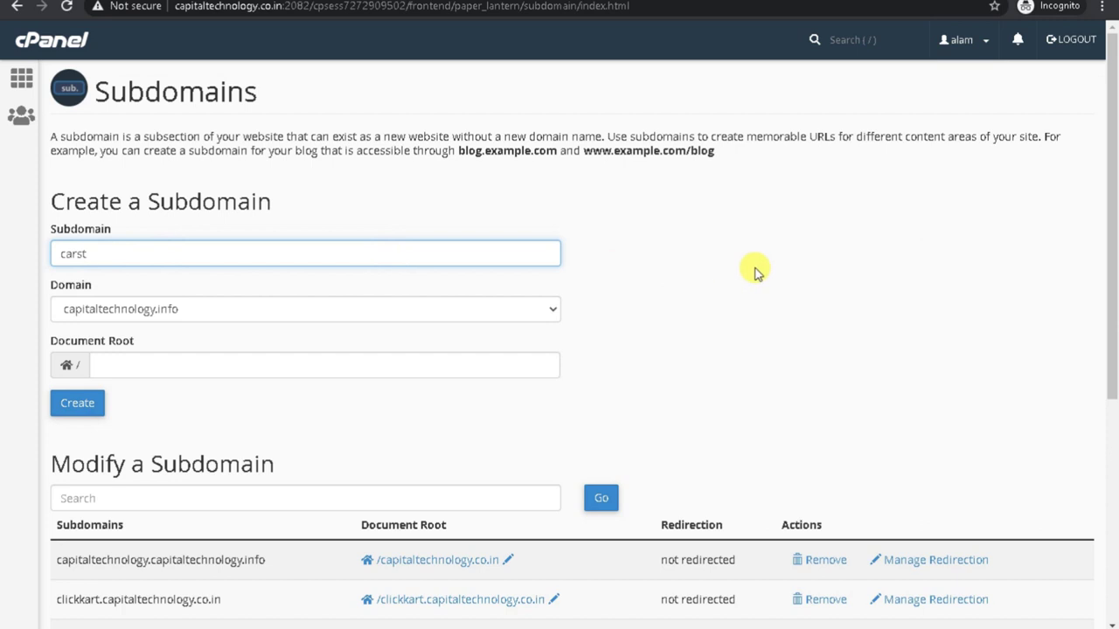
pyautogui.click(757, 277)
pyautogui.scroll(-2, 519, 295)
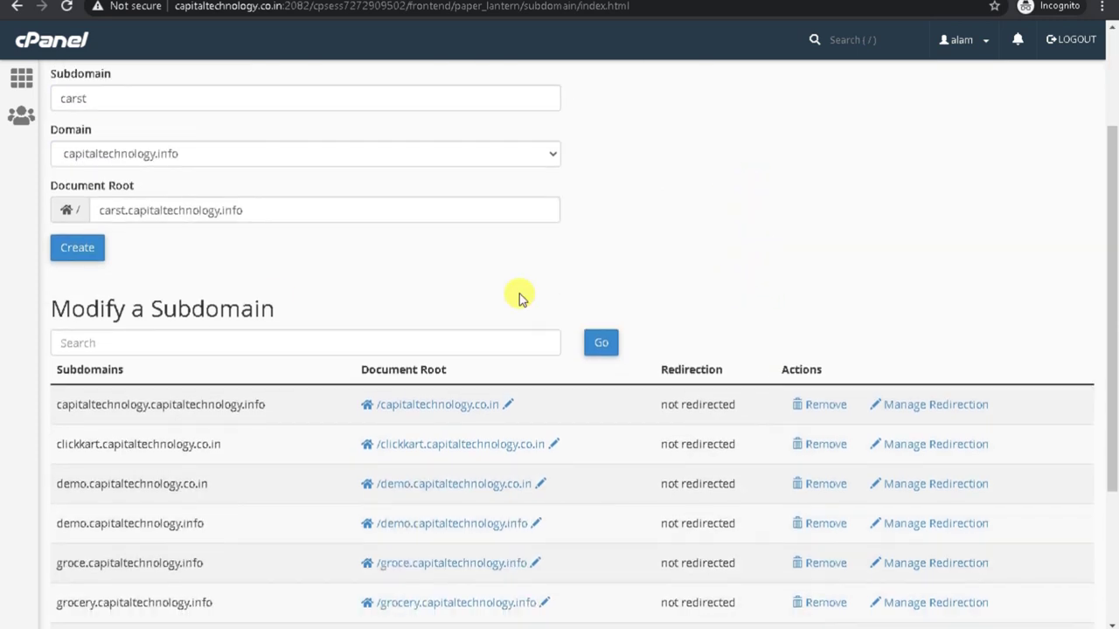
pyautogui.scroll(-2, 455, 533)
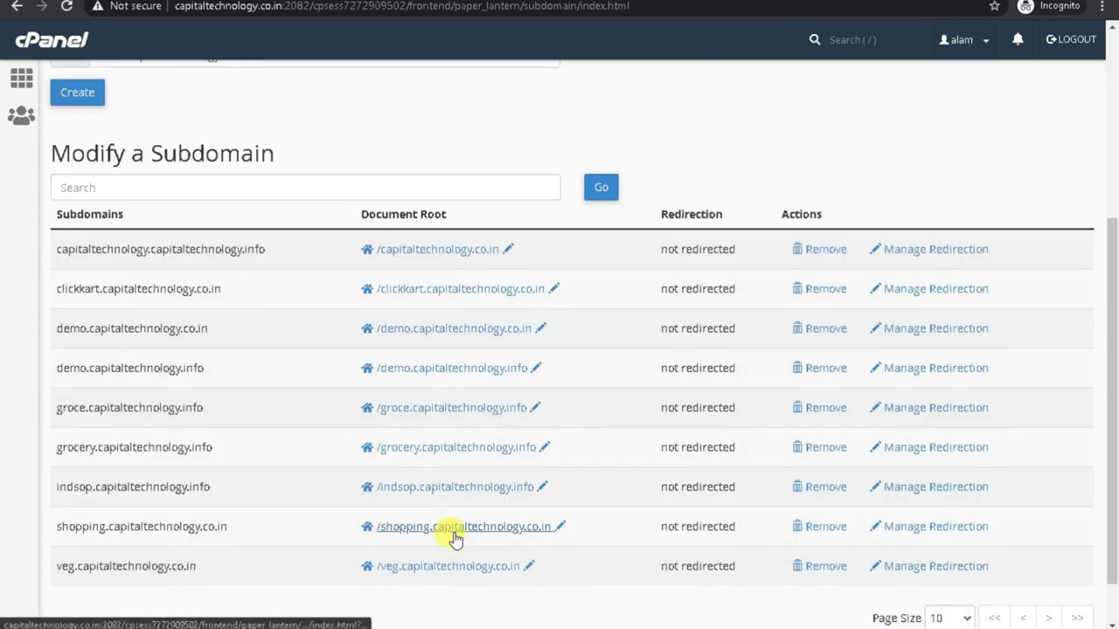
pyautogui.scroll(4, 524, 533)
pyautogui.click(17, 80)
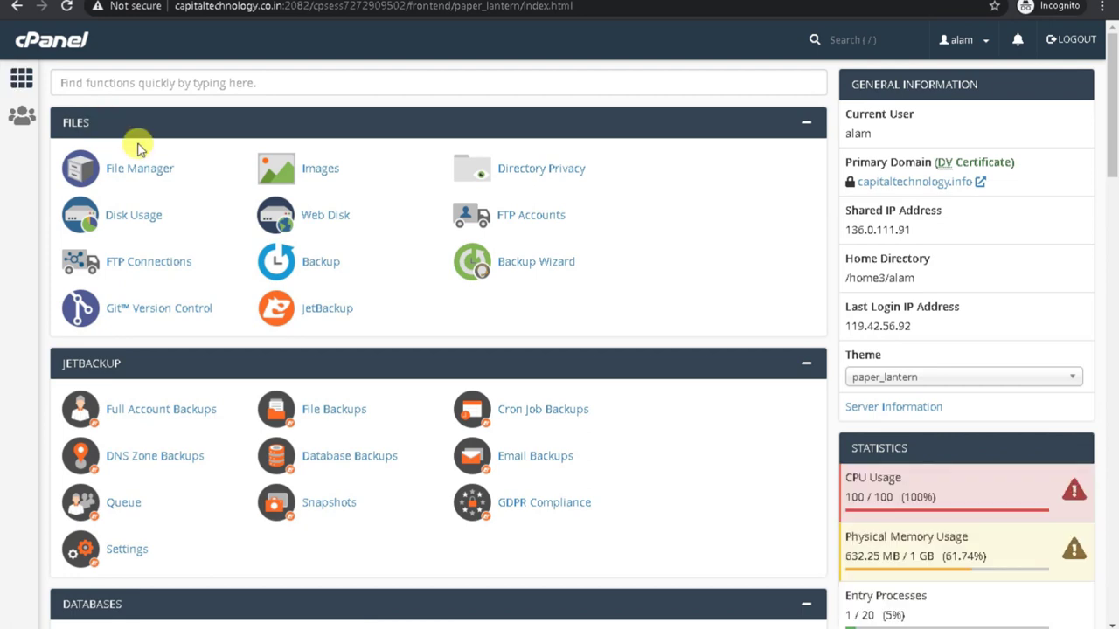
# Scroll to the Softaculous Apps Installer section and open the WordPress script page.
pyautogui.scroll(-5, 157, 219)
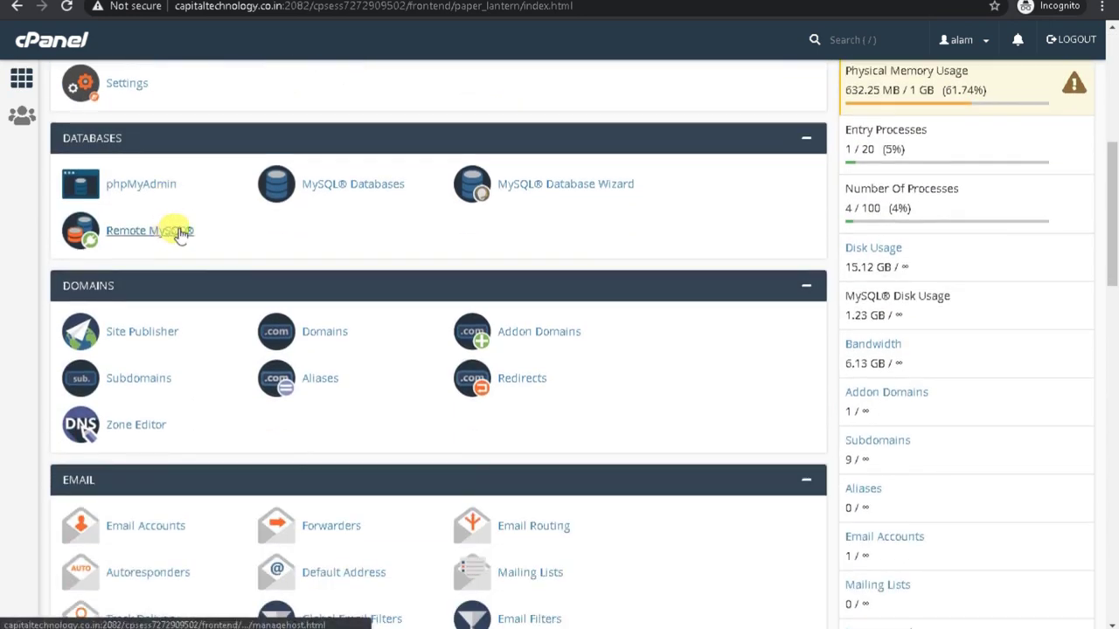
pyautogui.scroll(-3, 289, 320)
pyautogui.scroll(-2, 280, 317)
pyautogui.scroll(-2, 117, 429)
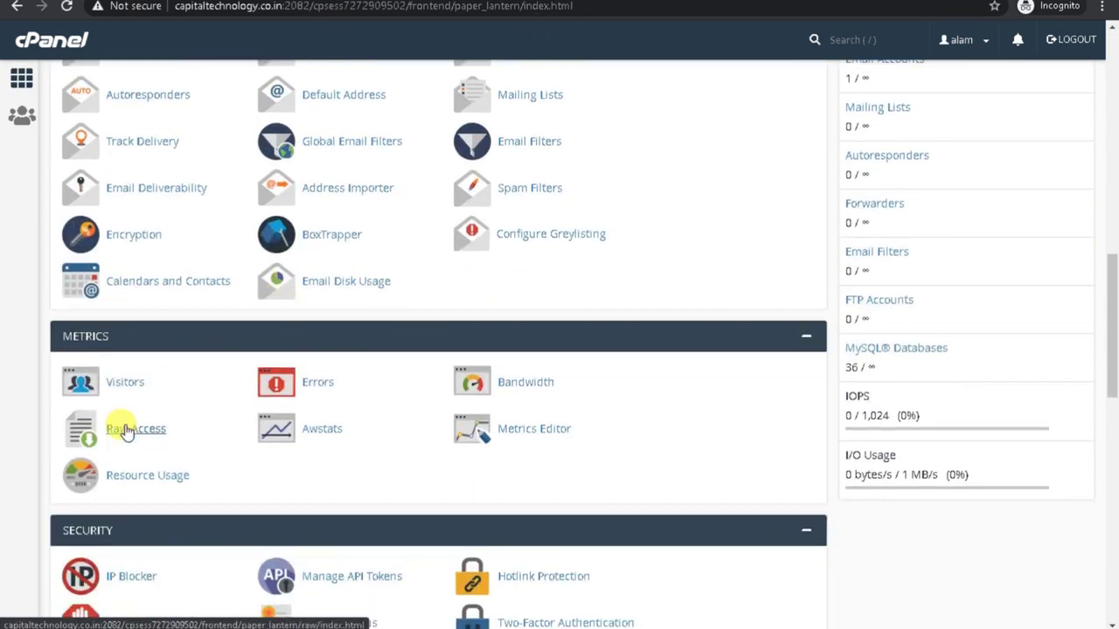
pyautogui.scroll(-3, 315, 529)
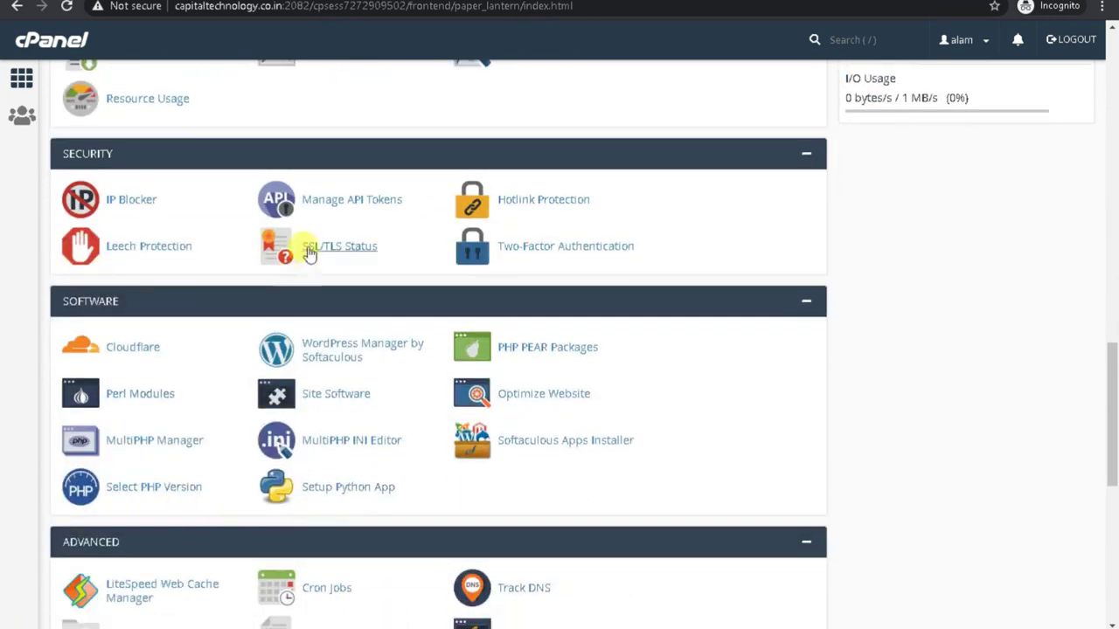
pyautogui.scroll(-6, 312, 465)
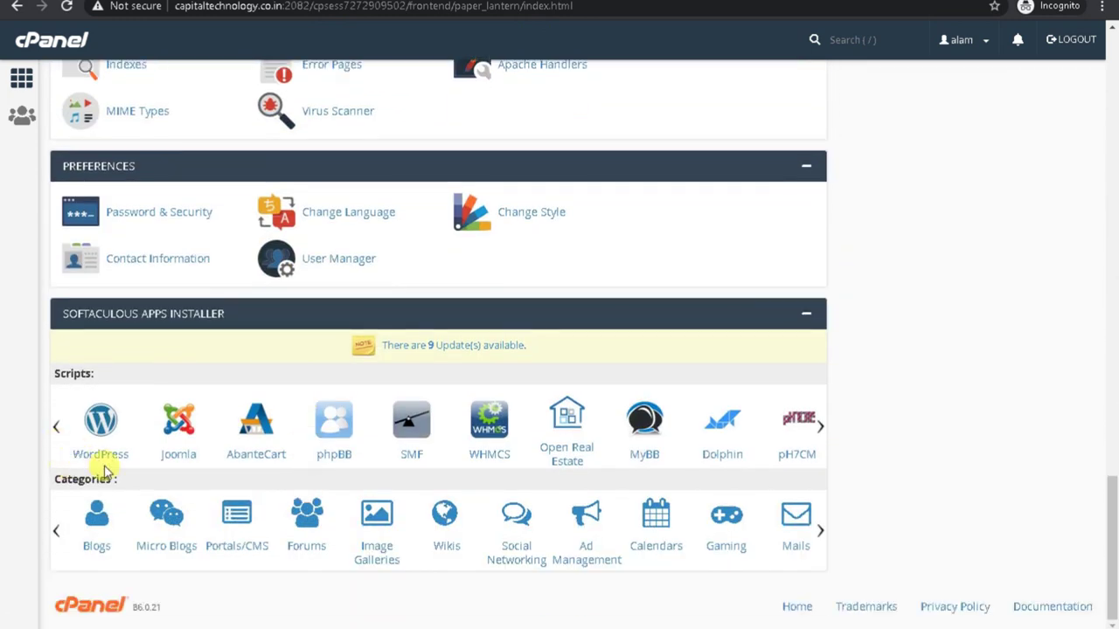
pyautogui.scroll(5, 96, 437)
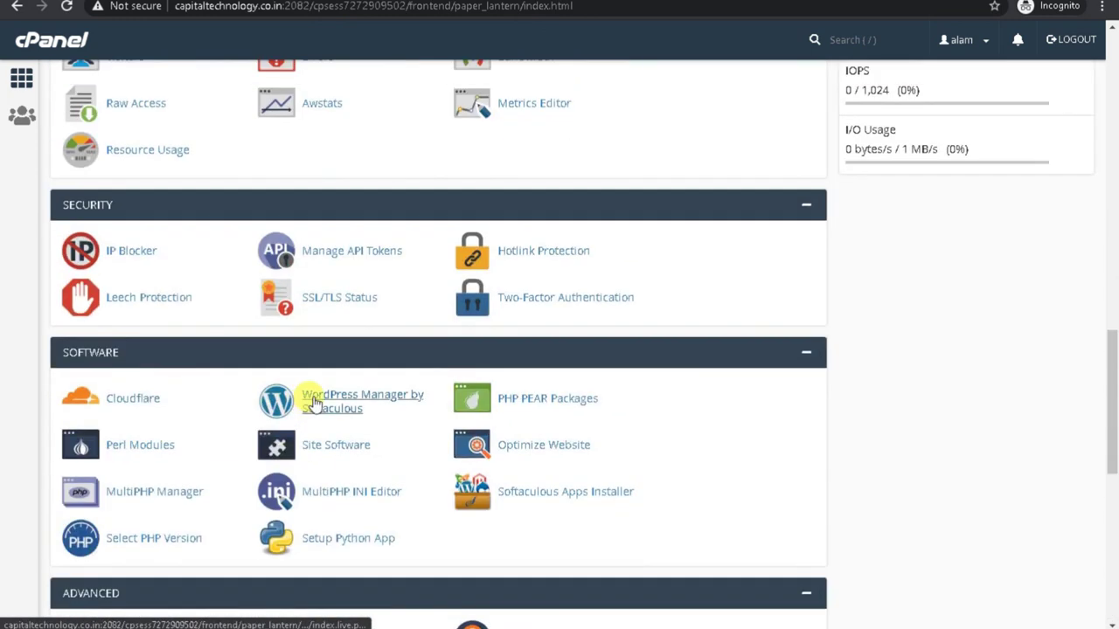
pyautogui.scroll(-7, 312, 420)
pyautogui.click(98, 454)
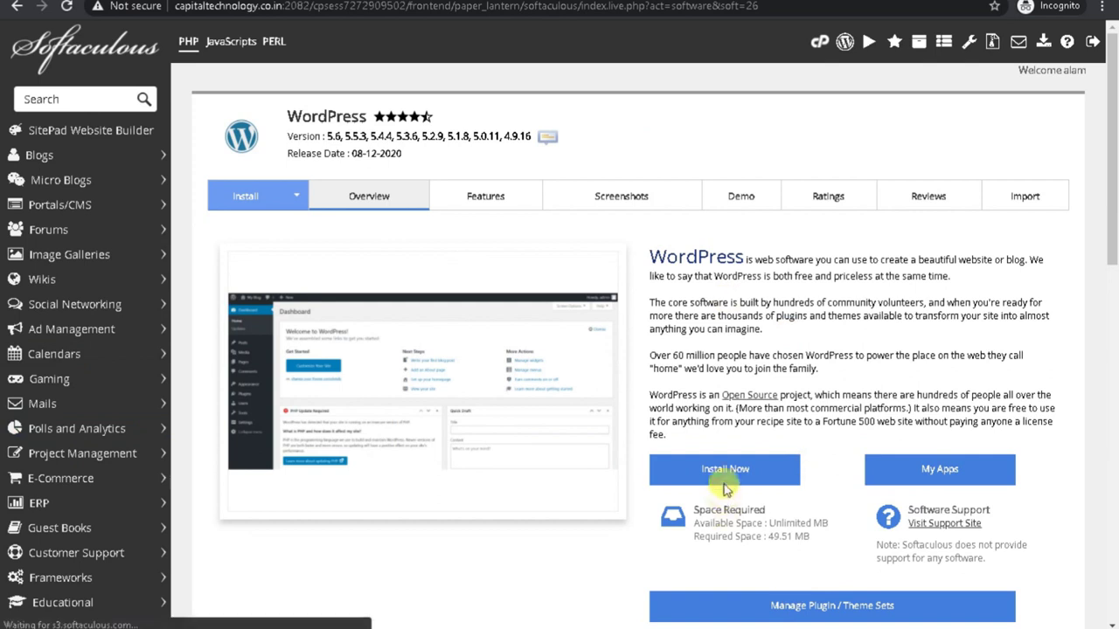
# Start a WordPress install on capitaltechnology.co.in, replacing the default 'wp' directory with jiomart.
pyautogui.click(724, 474)
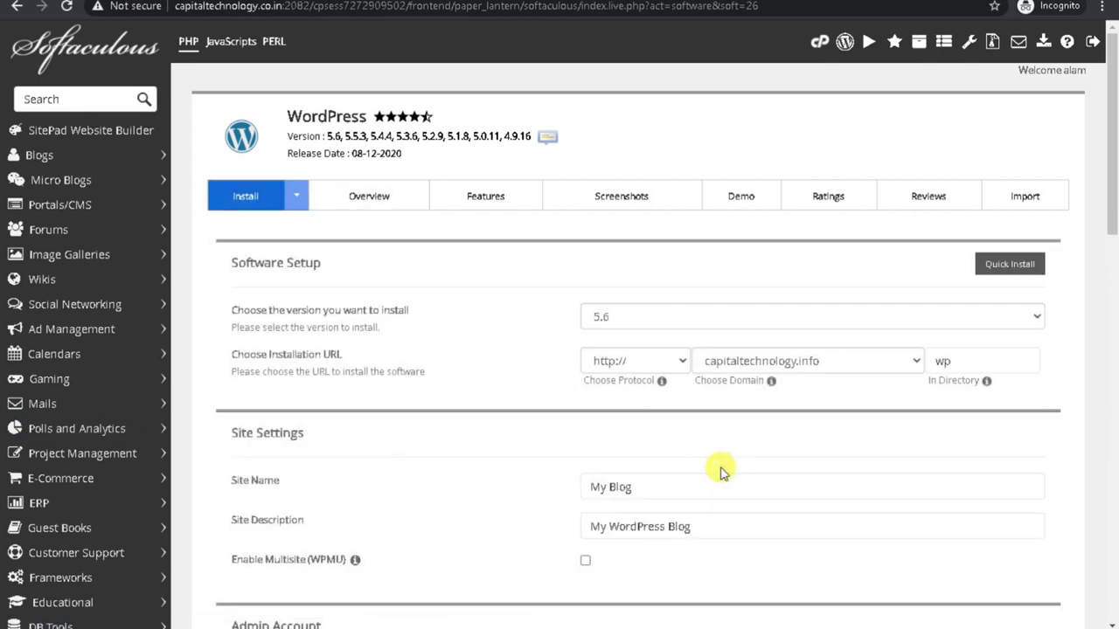
pyautogui.click(785, 360)
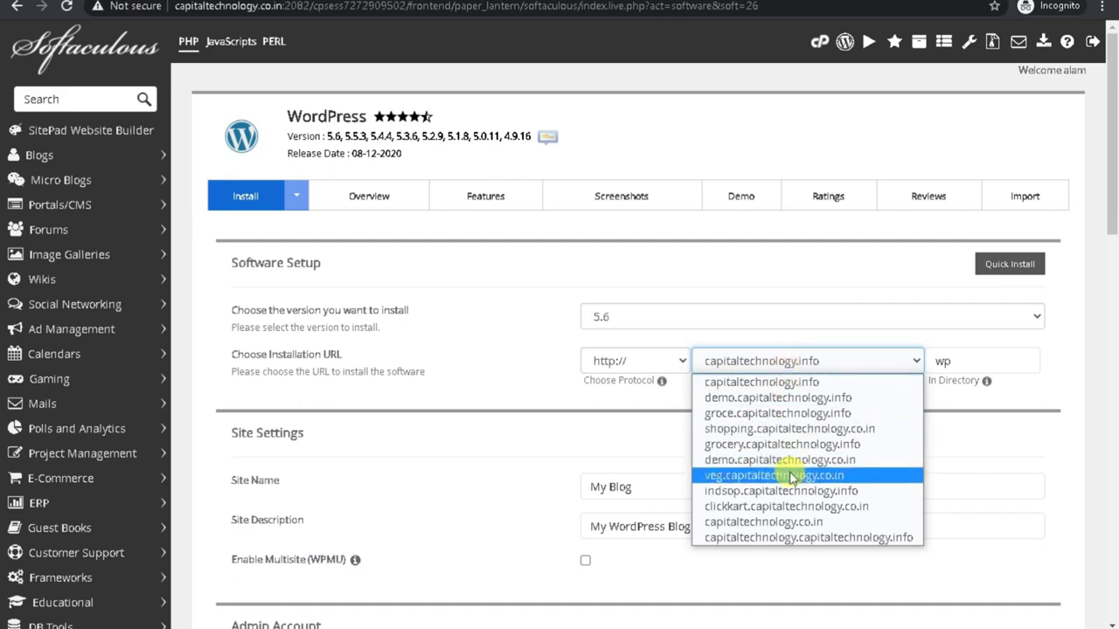
pyautogui.click(791, 522)
pyautogui.doubleClick(944, 360)
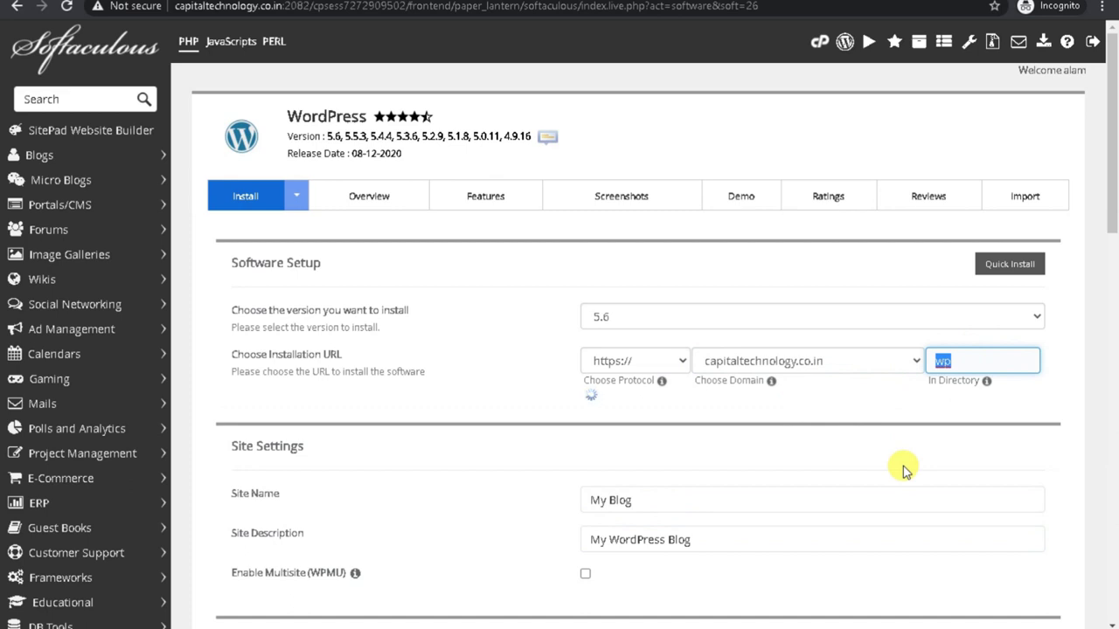
pyautogui.press('BackSpace')
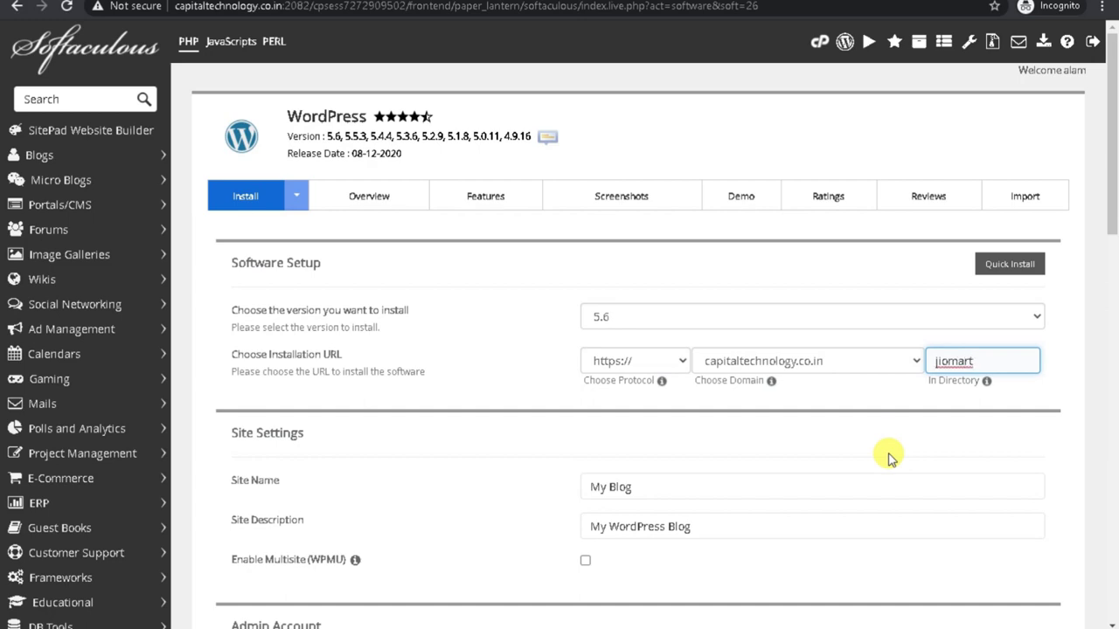
pyautogui.scroll(-4, 888, 459)
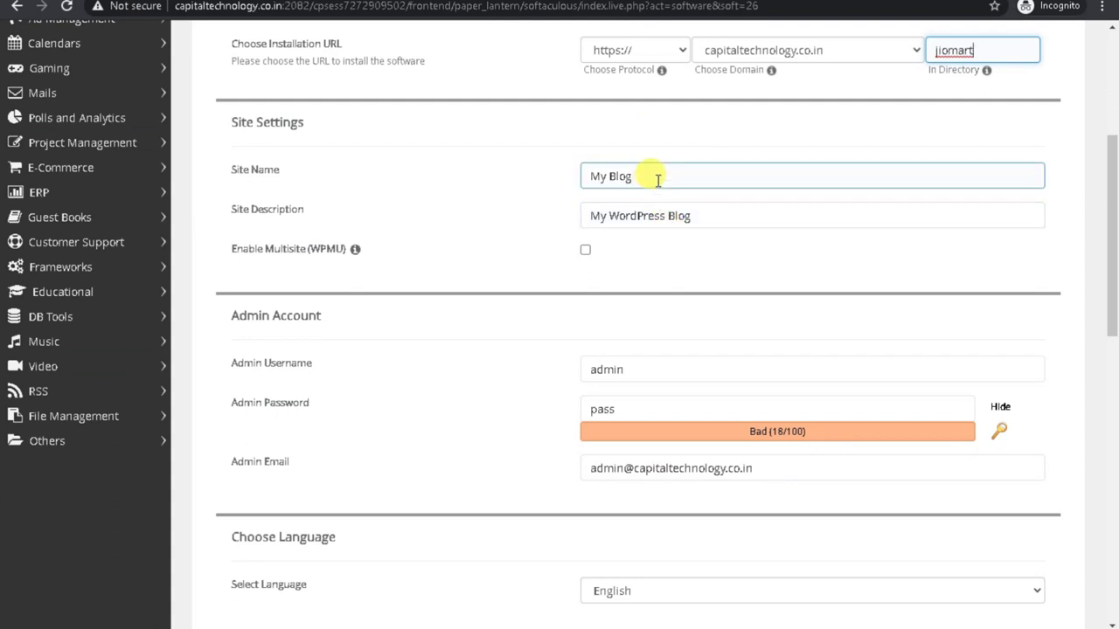
# Name the site 'jiomart' and set its description to 'Best grocery website'.
pyautogui.moveTo(652, 175); pyautogui.dragTo(467, 180)
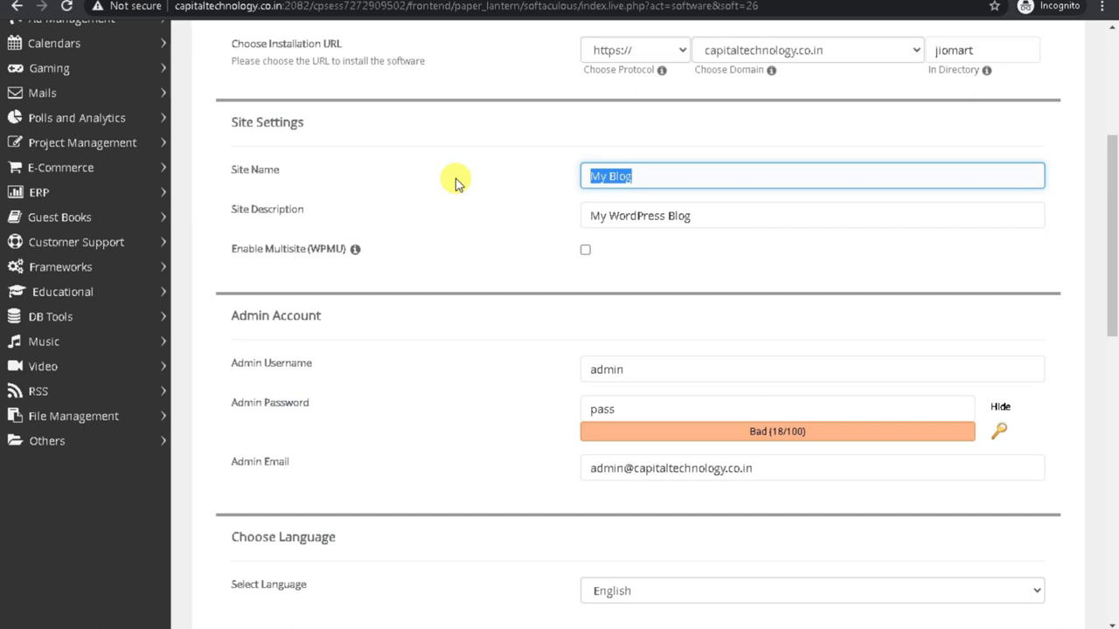
pyautogui.write('jiomart')
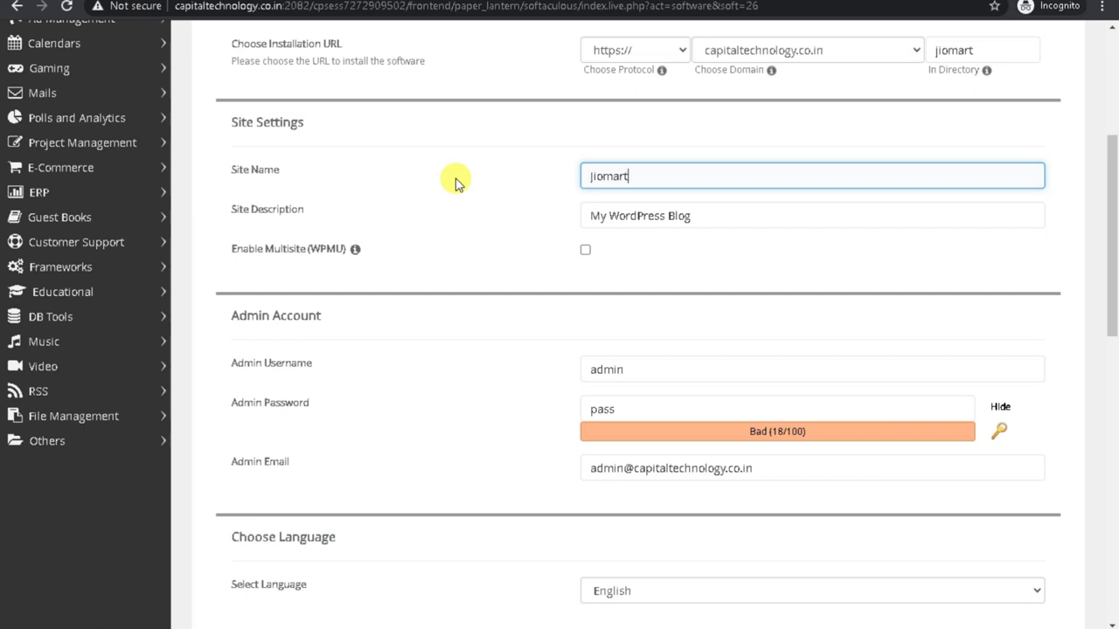
pyautogui.moveTo(686, 219); pyautogui.dragTo(412, 220)
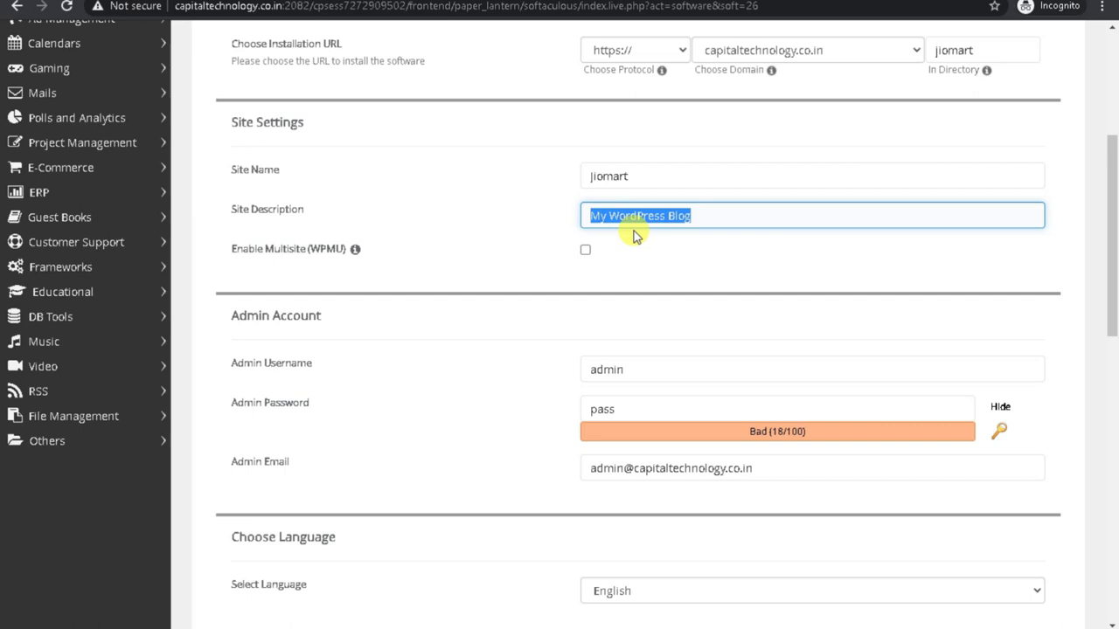
pyautogui.write('Best')
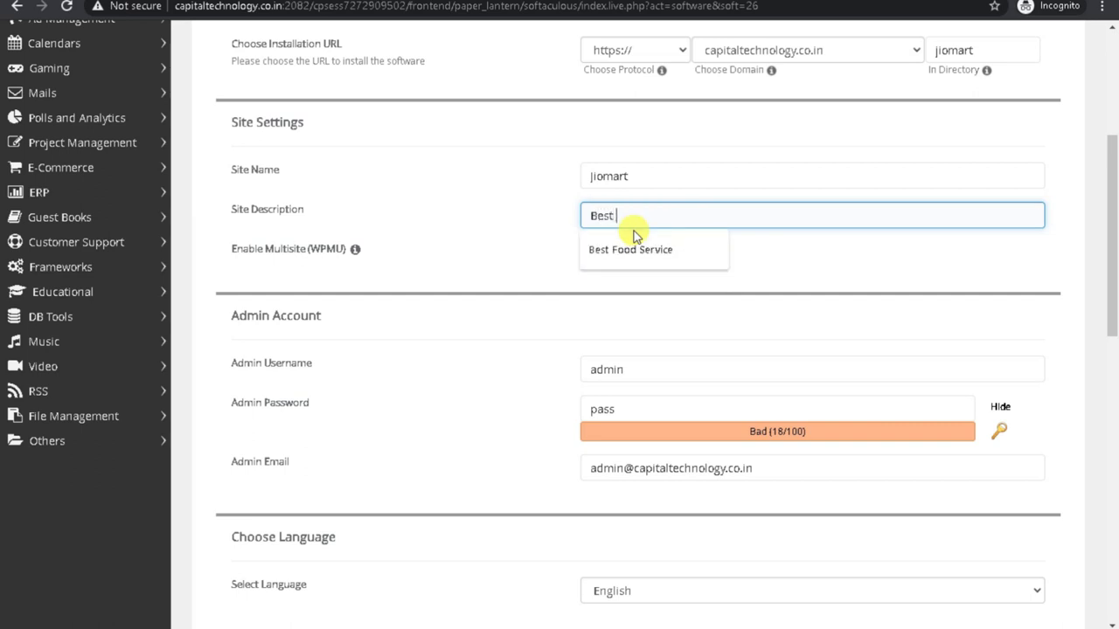
pyautogui.click(641, 249)
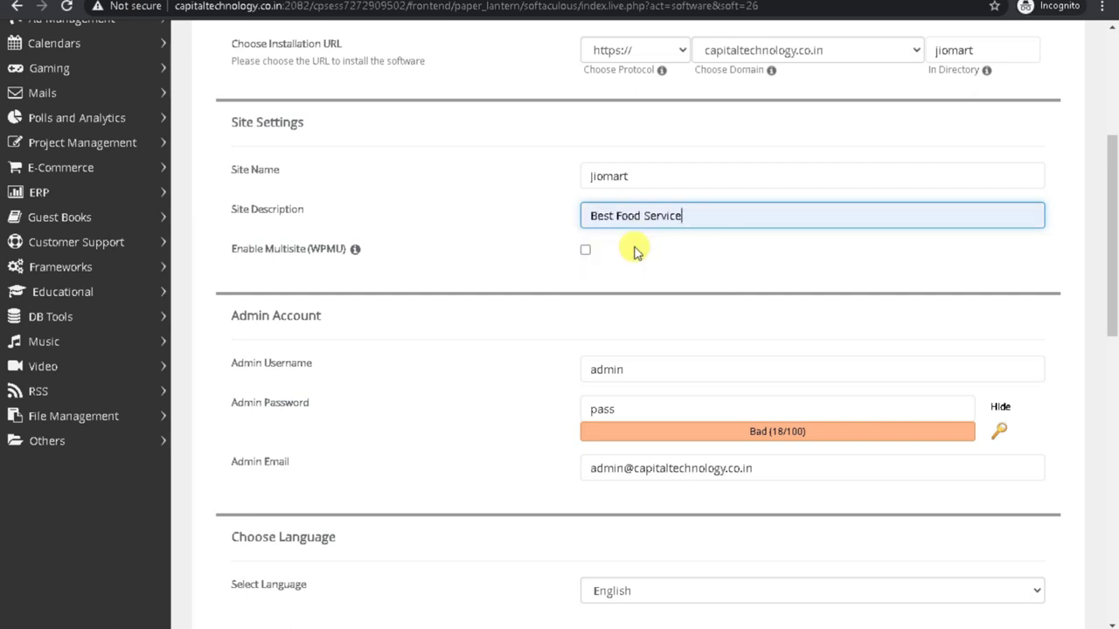
pyautogui.moveTo(616, 215); pyautogui.dragTo(645, 219)
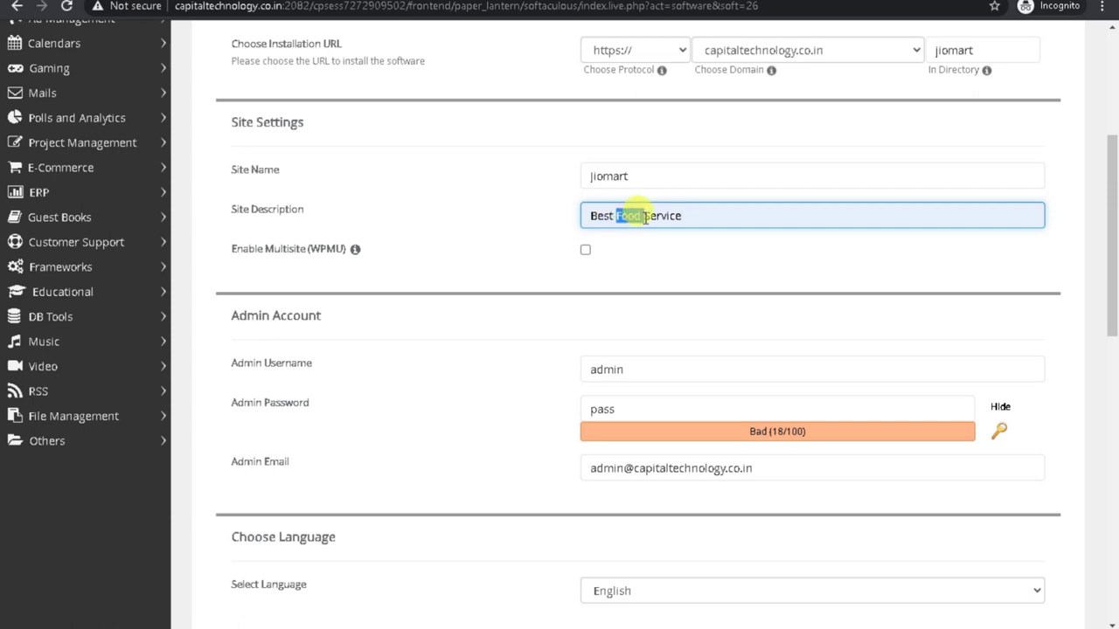
pyautogui.click(644, 218)
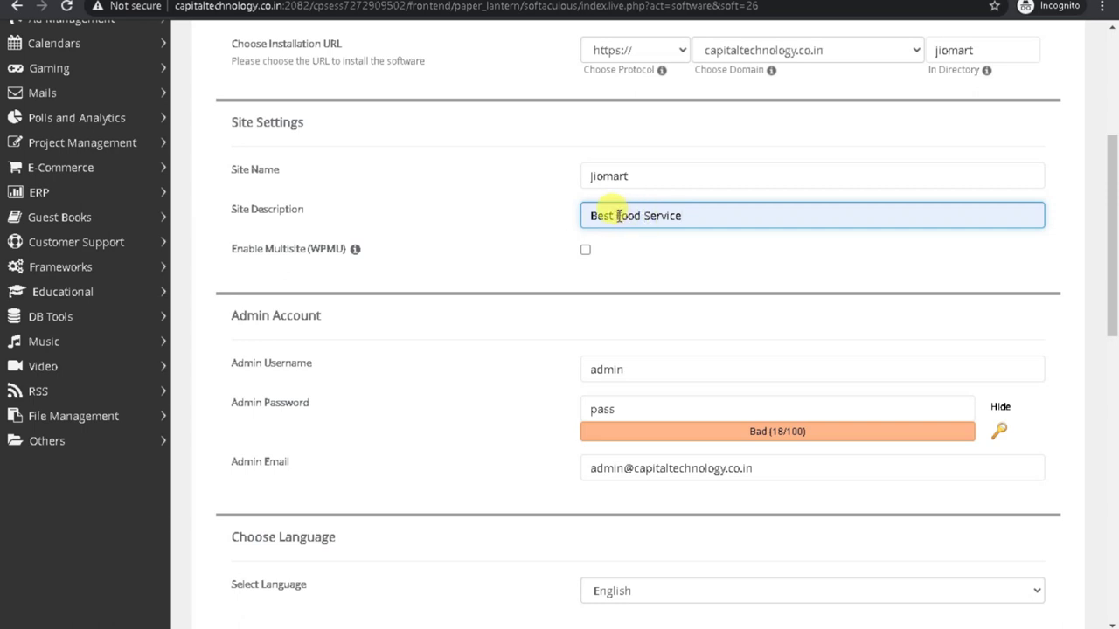
pyautogui.moveTo(617, 215); pyautogui.dragTo(770, 209)
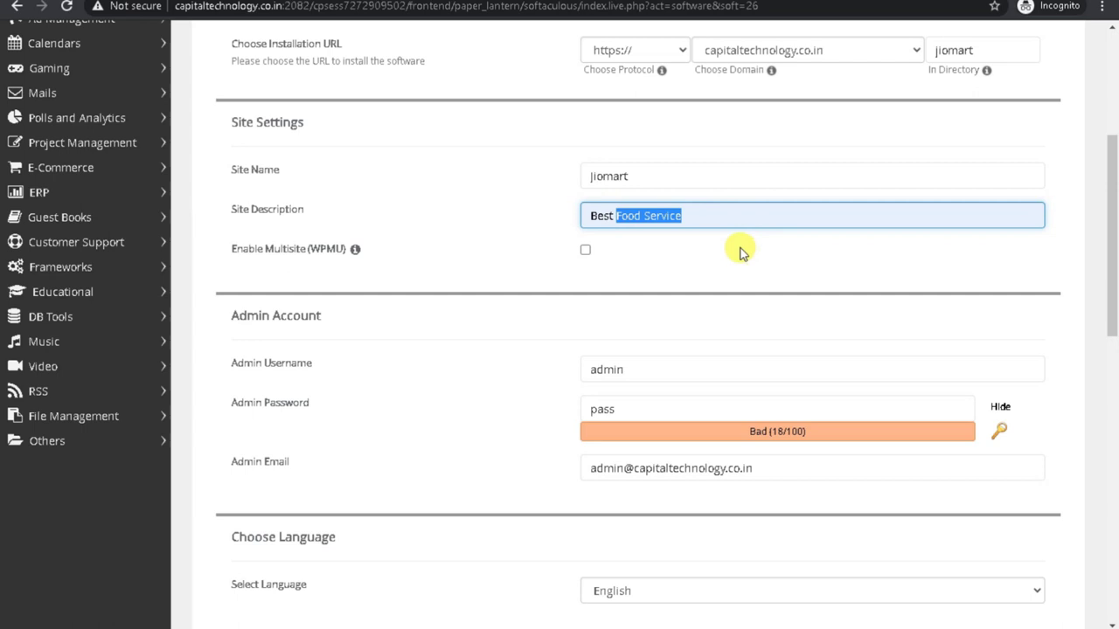
pyautogui.press('BackSpace')
pyautogui.write('grocery web')
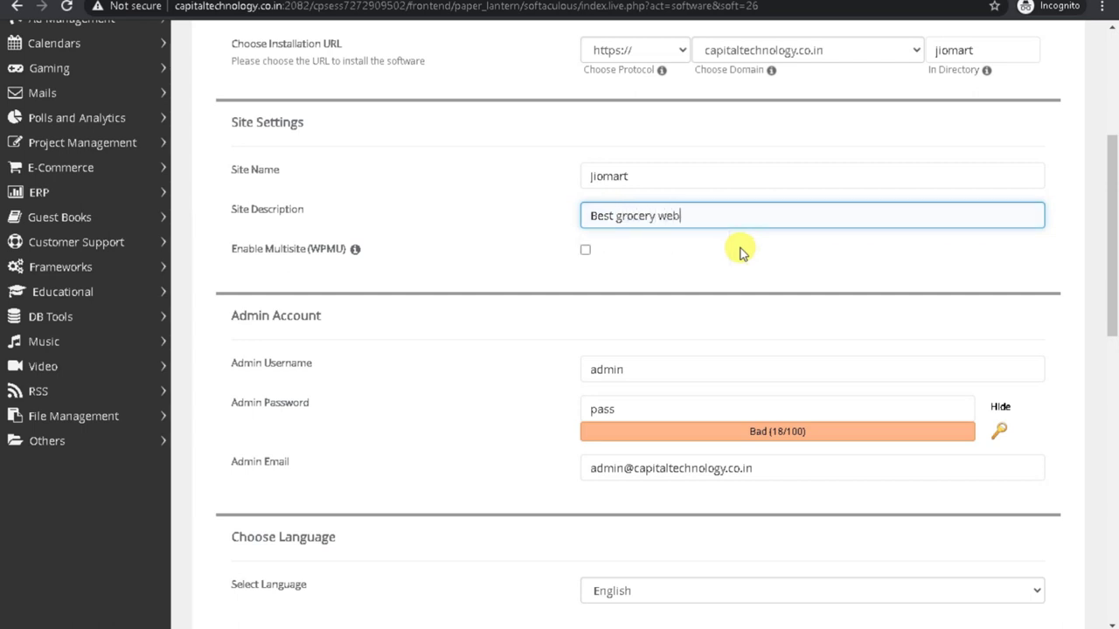
pyautogui.write('site')
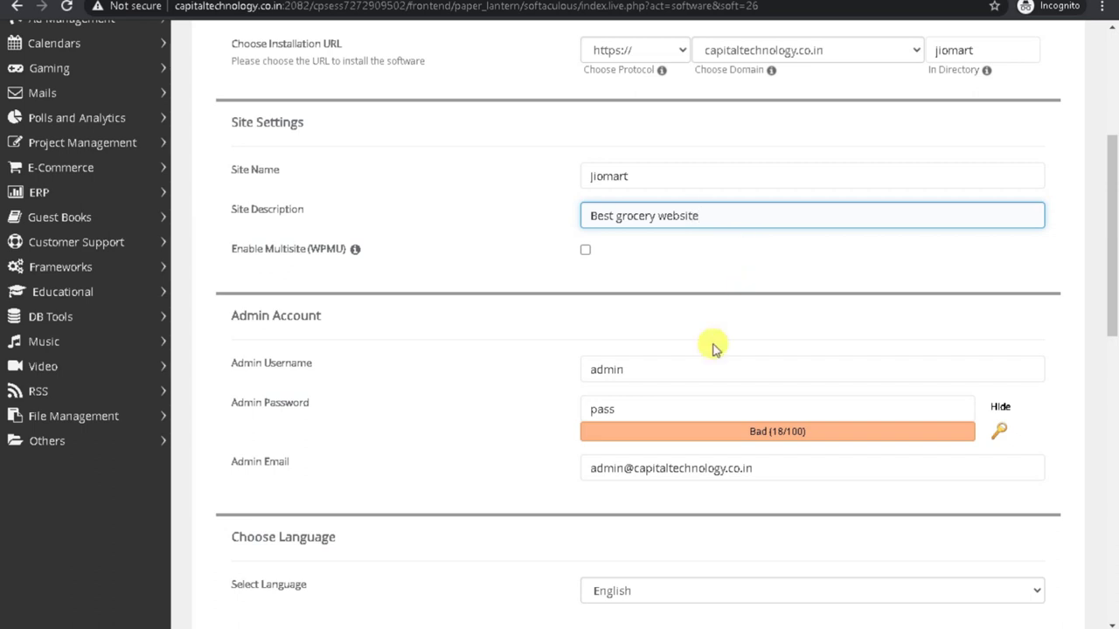
# Clear the default admin password and enter a new one.
pyautogui.moveTo(708, 368); pyautogui.dragTo(440, 375)
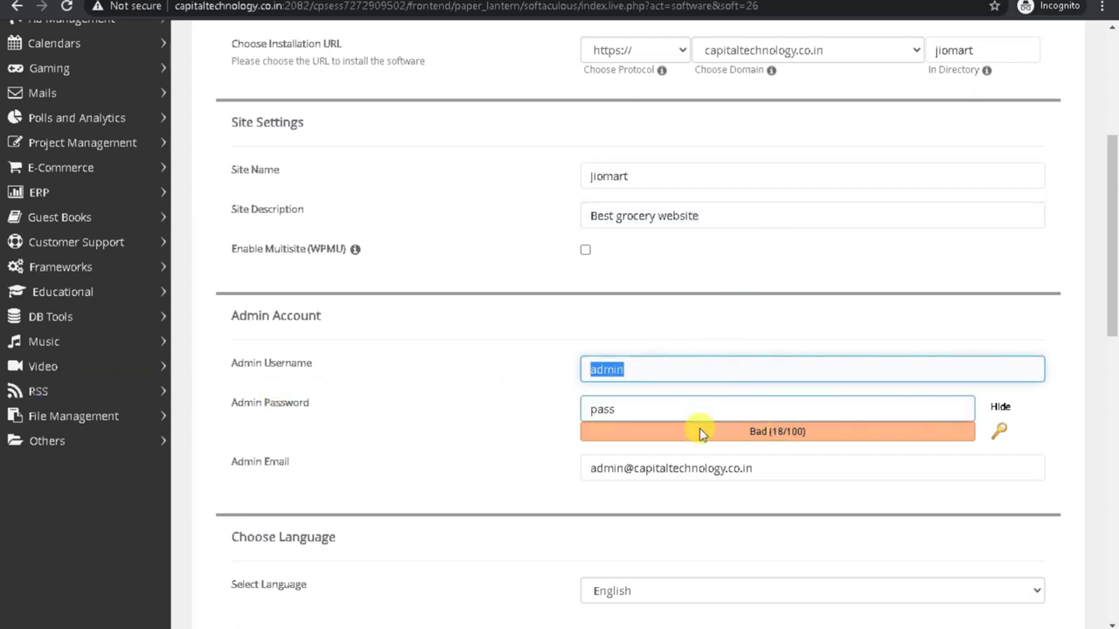
pyautogui.moveTo(629, 408); pyautogui.dragTo(373, 416)
pyautogui.click(1000, 409)
pyautogui.moveTo(722, 407); pyautogui.dragTo(462, 424)
pyautogui.press('BackSpace')
pyautogui.write('a')
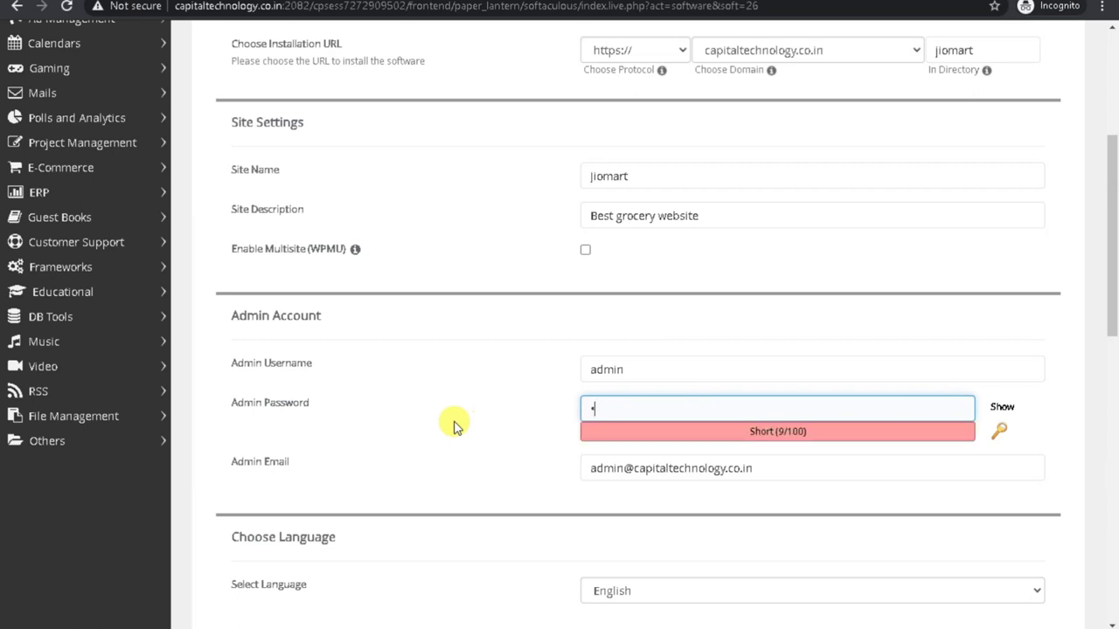
pyautogui.write('in')
# Include the Classic Editor plugin and run the WordPress installation.
pyautogui.scroll(-3, 453, 426)
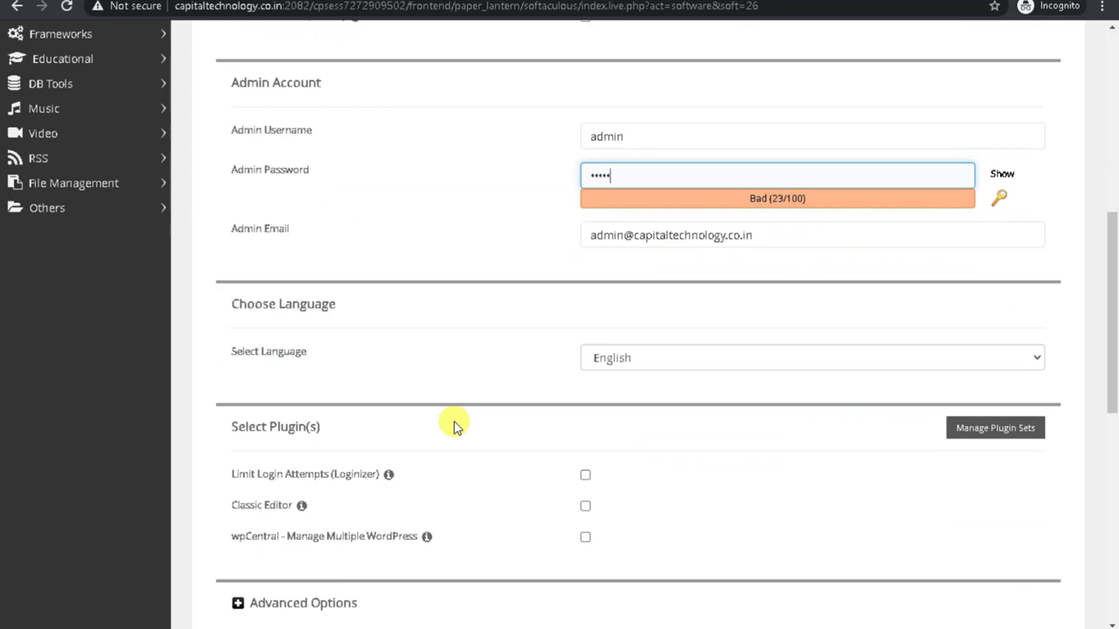
pyautogui.scroll(-3, 453, 425)
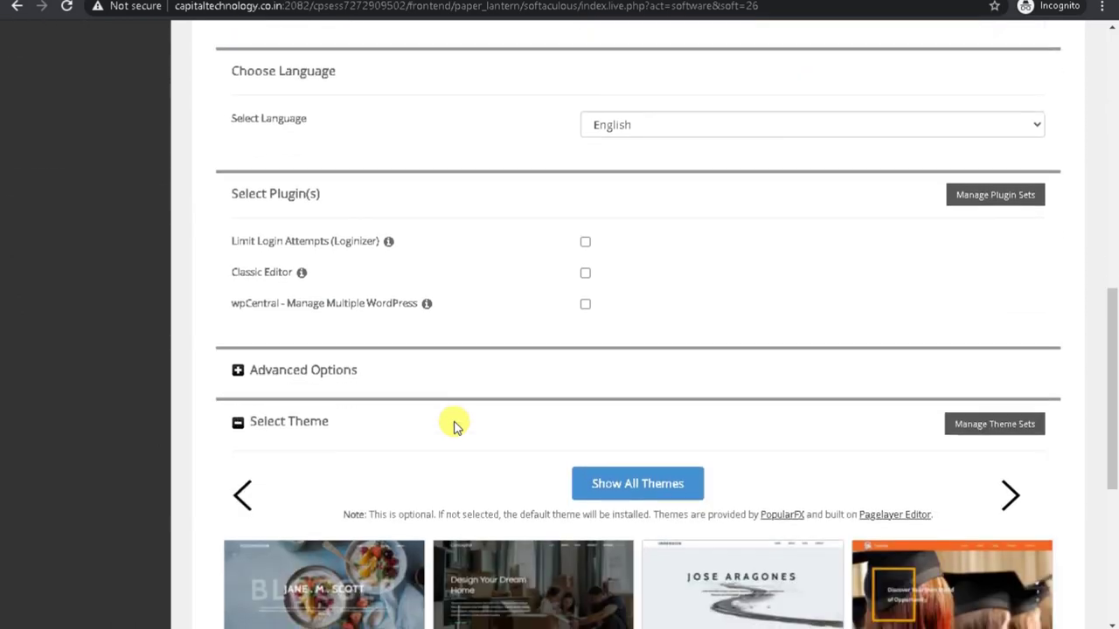
pyautogui.click(584, 272)
pyautogui.scroll(-4, 492, 408)
pyautogui.scroll(4, 487, 408)
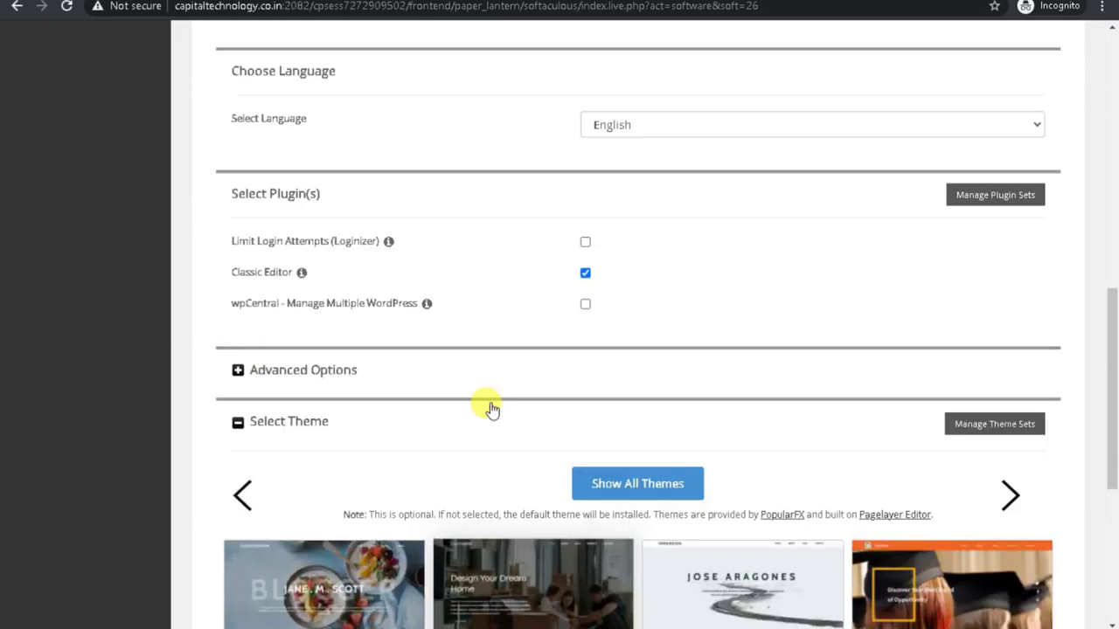
pyautogui.moveTo(216, 272); pyautogui.dragTo(329, 276)
pyautogui.click(720, 264)
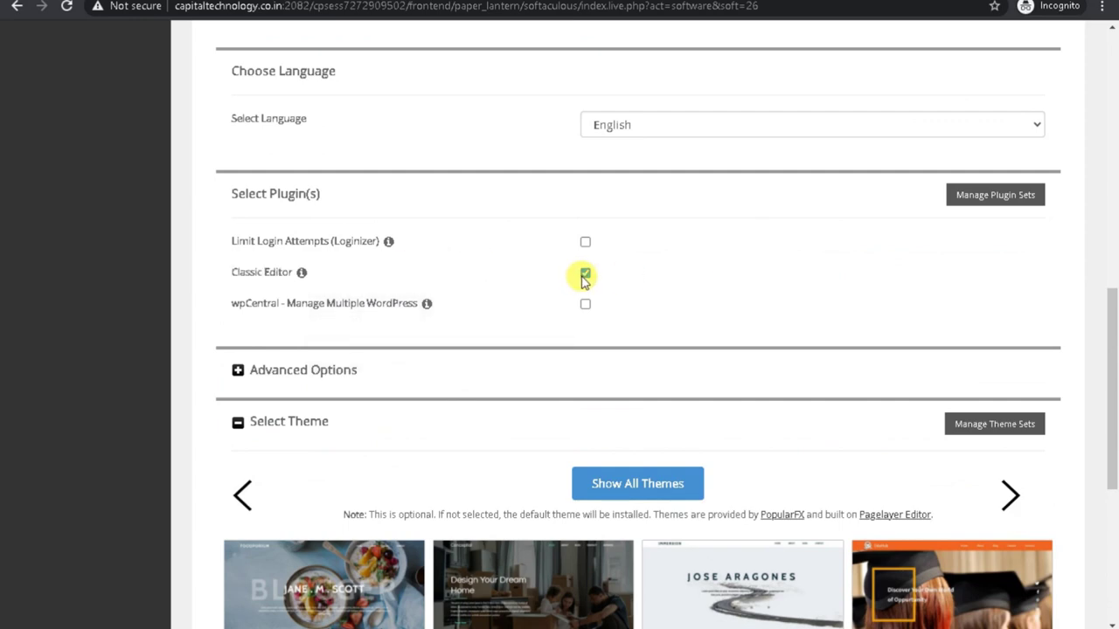
pyautogui.scroll(-5, 707, 337)
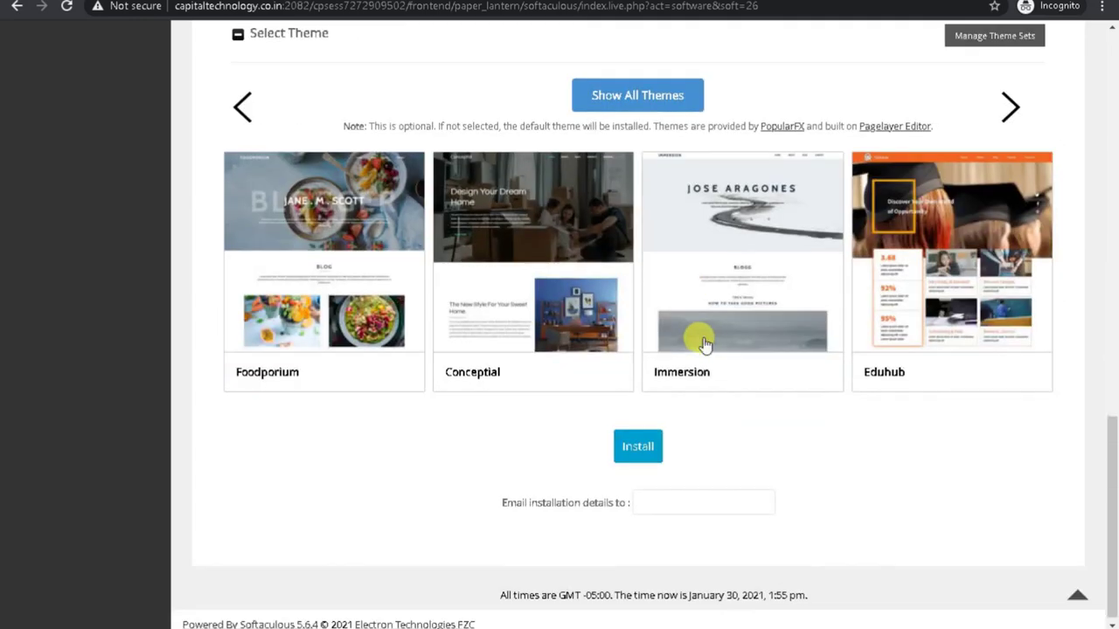
pyautogui.click(647, 456)
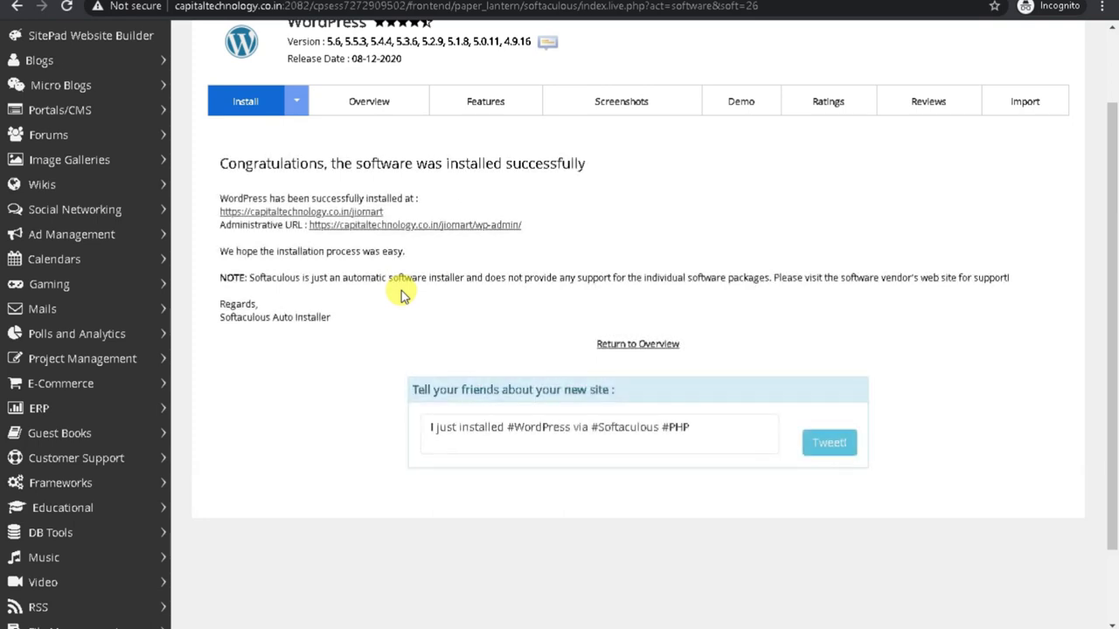
# Open the new JIOMART site and check its title and 'Best grocery website' tagline.
pyautogui.rightClick(337, 221)
pyautogui.click(365, 225)
pyautogui.click(300, 212)
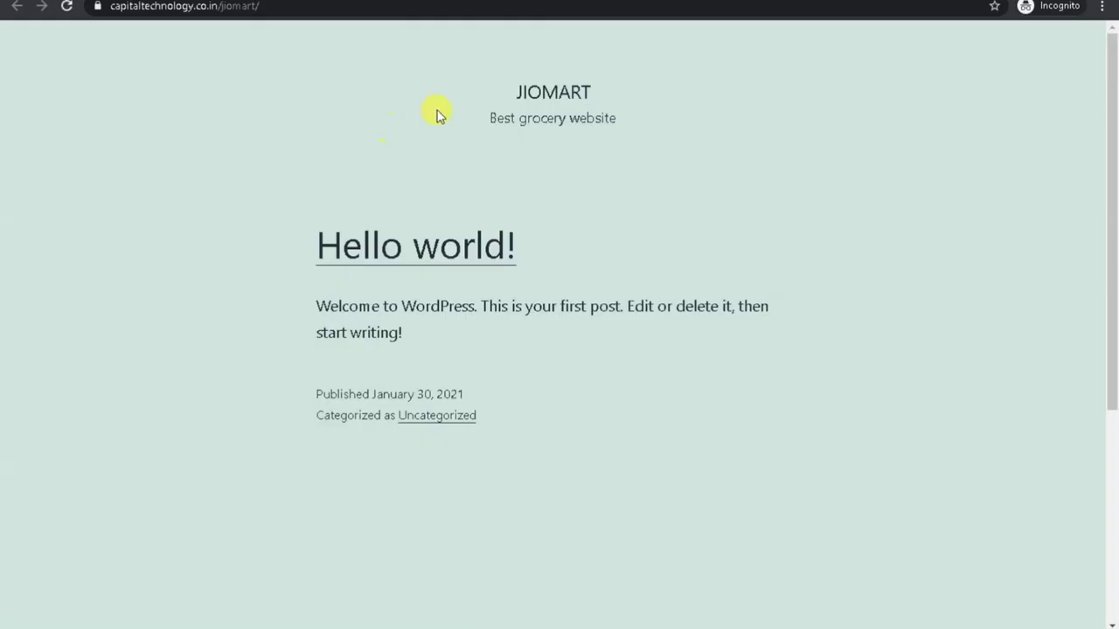
pyautogui.doubleClick(513, 90)
pyautogui.moveTo(474, 115); pyautogui.dragTo(619, 119)
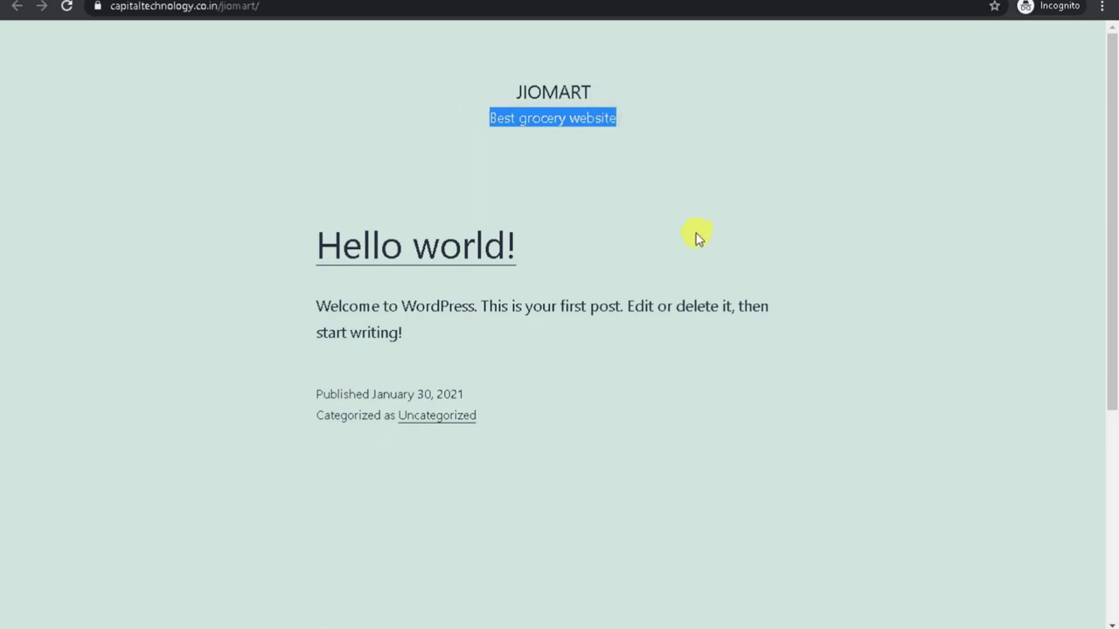
pyautogui.hotkey('ctrl', 'Tab')
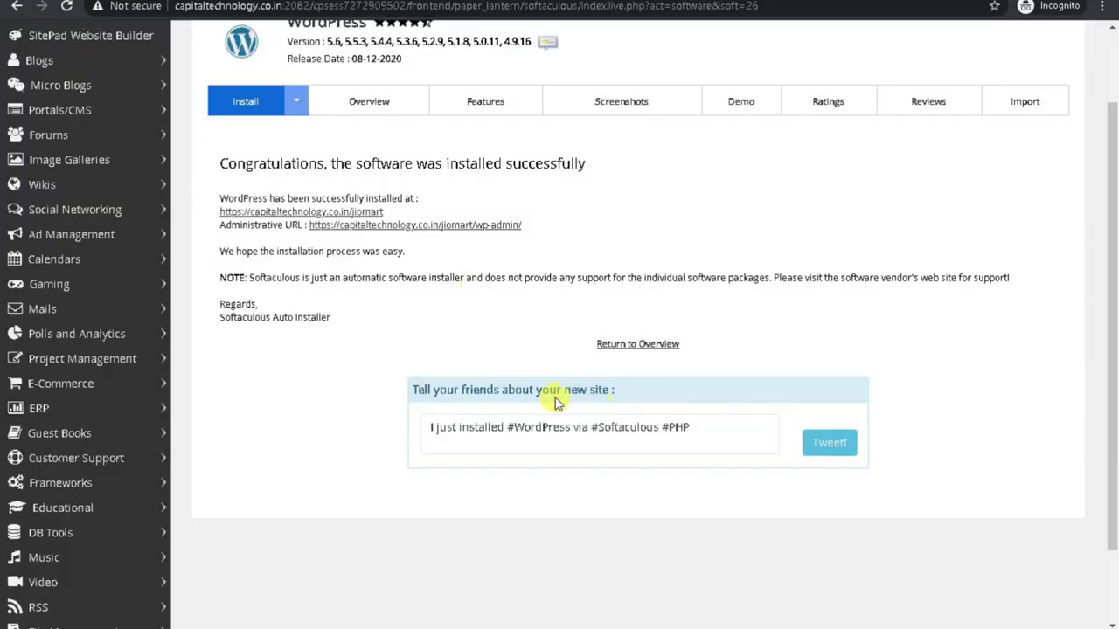
# Open the site's wp-admin Administrative URL, then review the live JIOMART front page again.
pyautogui.rightClick(446, 228)
pyautogui.click(441, 225)
pyautogui.click(444, 225)
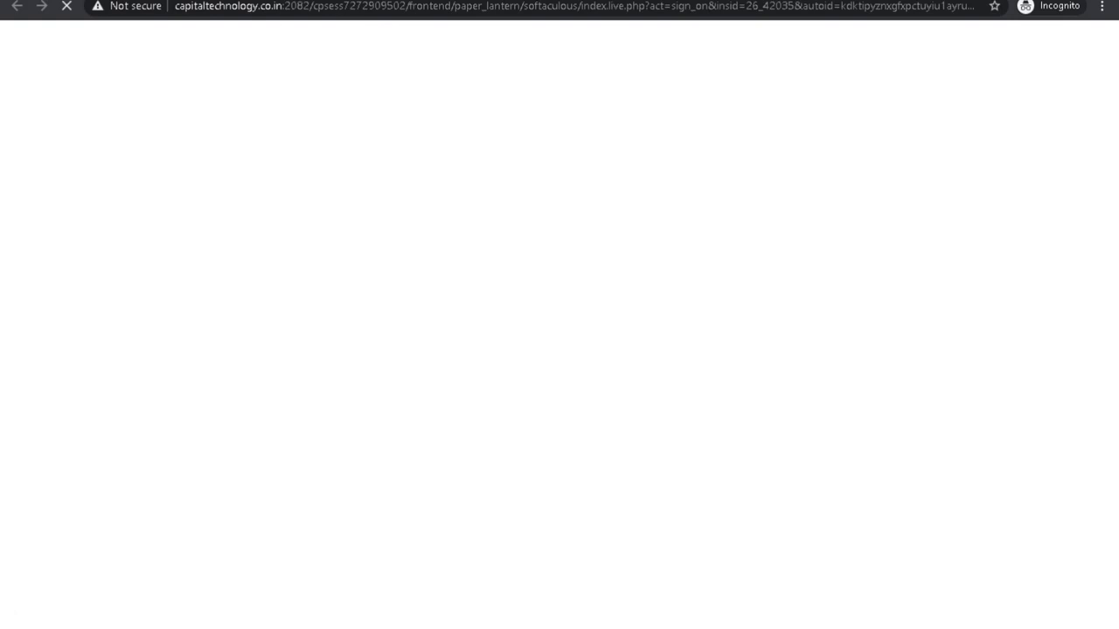
pyautogui.hotkey('ctrl', 'Tab')
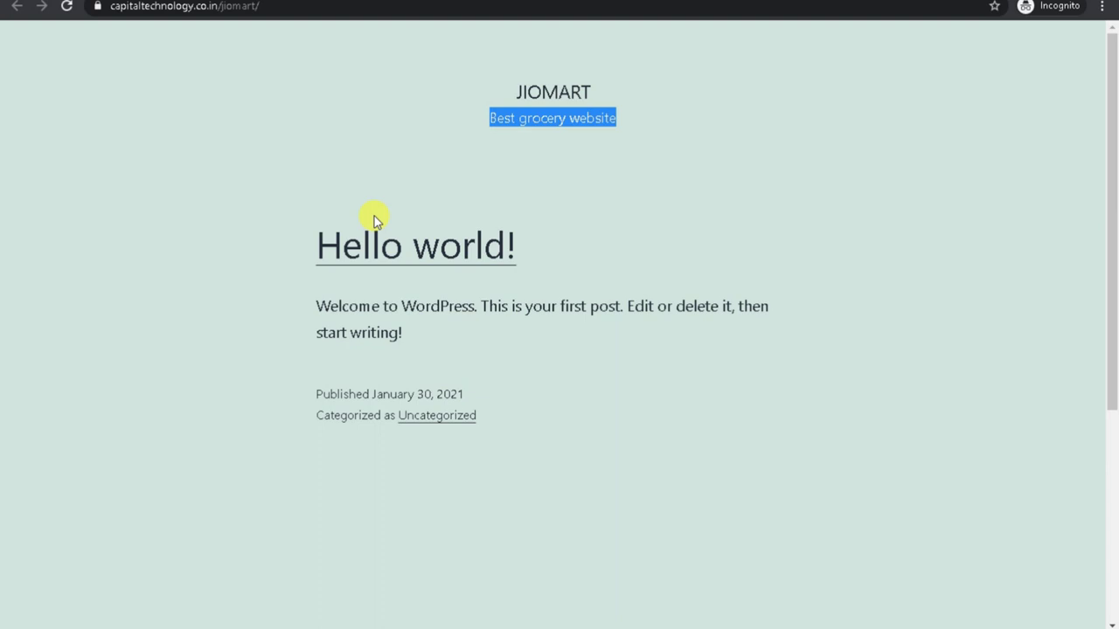
pyautogui.scroll(-4, 376, 262)
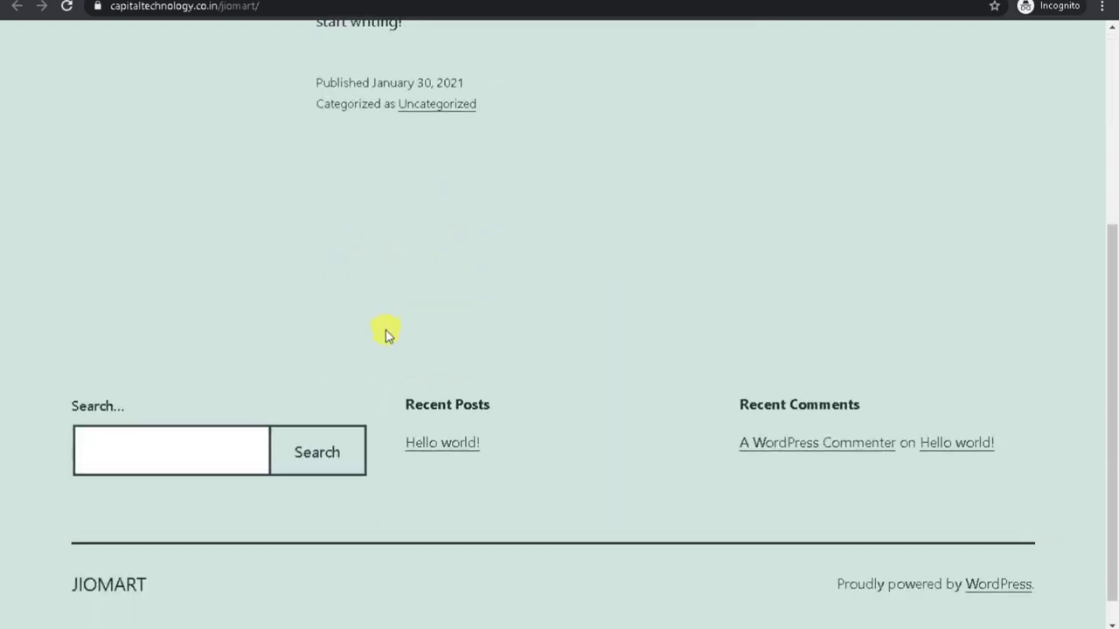
pyautogui.scroll(3, 385, 367)
pyautogui.scroll(1, 409, 393)
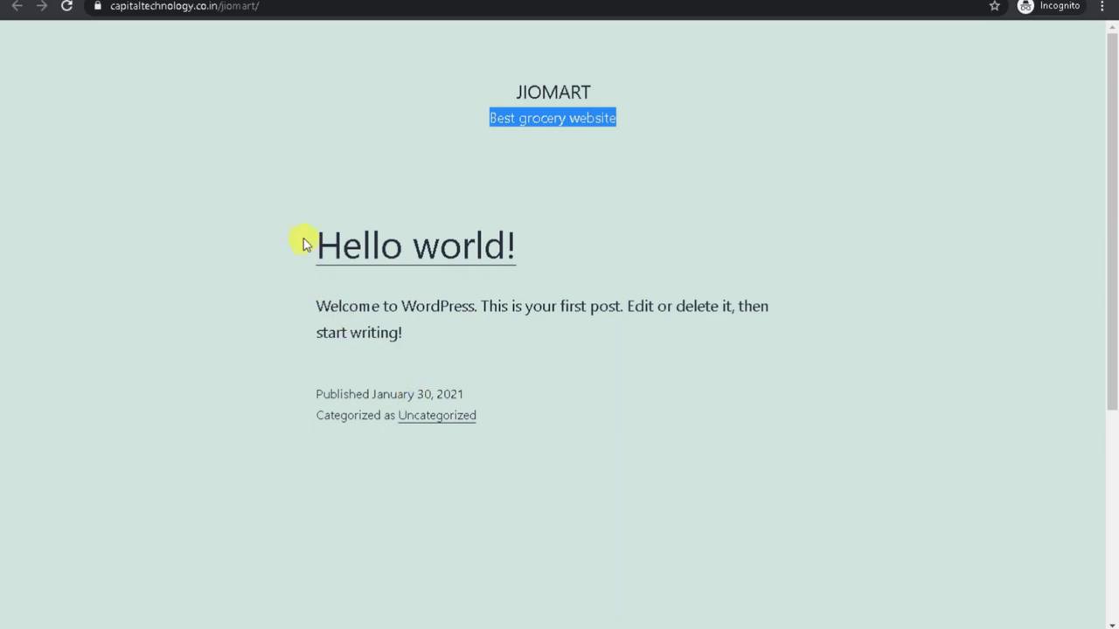
pyautogui.moveTo(301, 236); pyautogui.dragTo(706, 437)
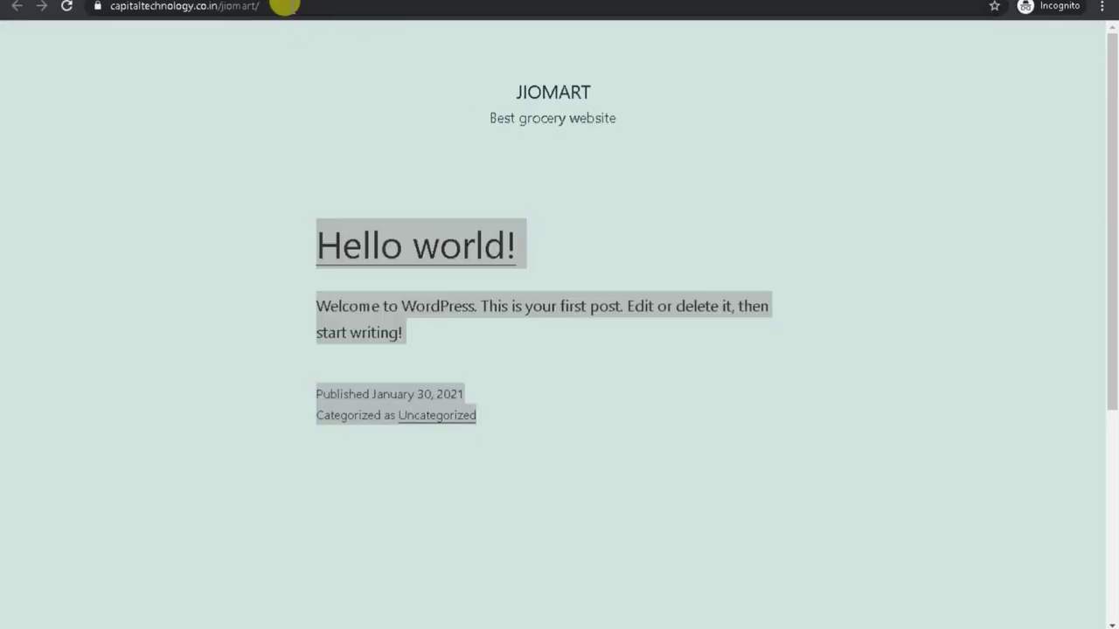
# Log out of the JIOMART WordPress admin area.
pyautogui.click(335, 5)
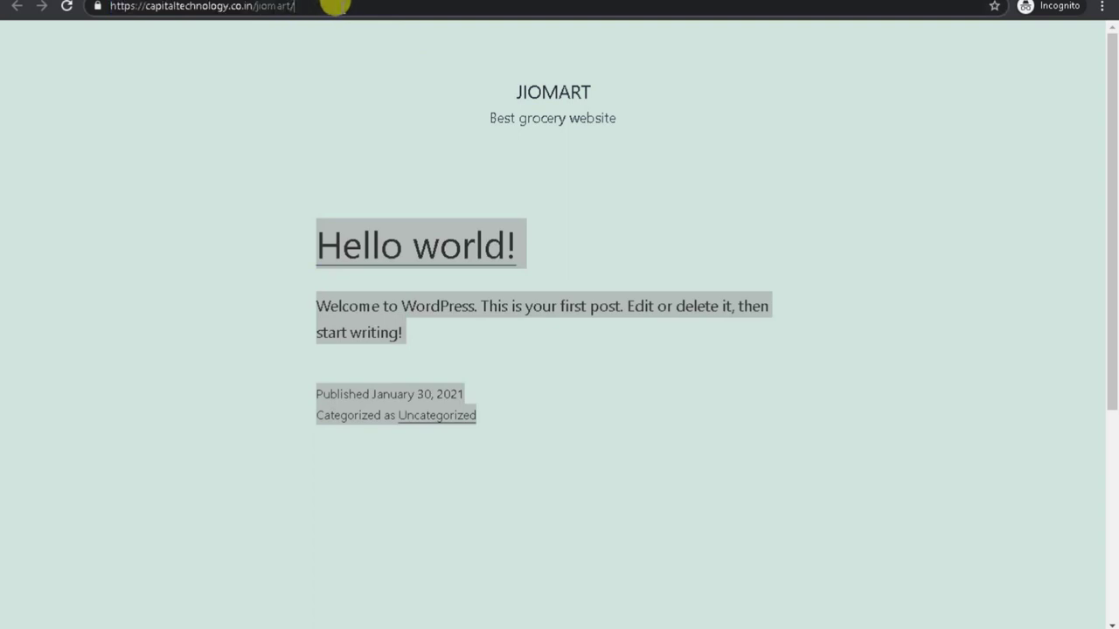
pyautogui.write('w-')
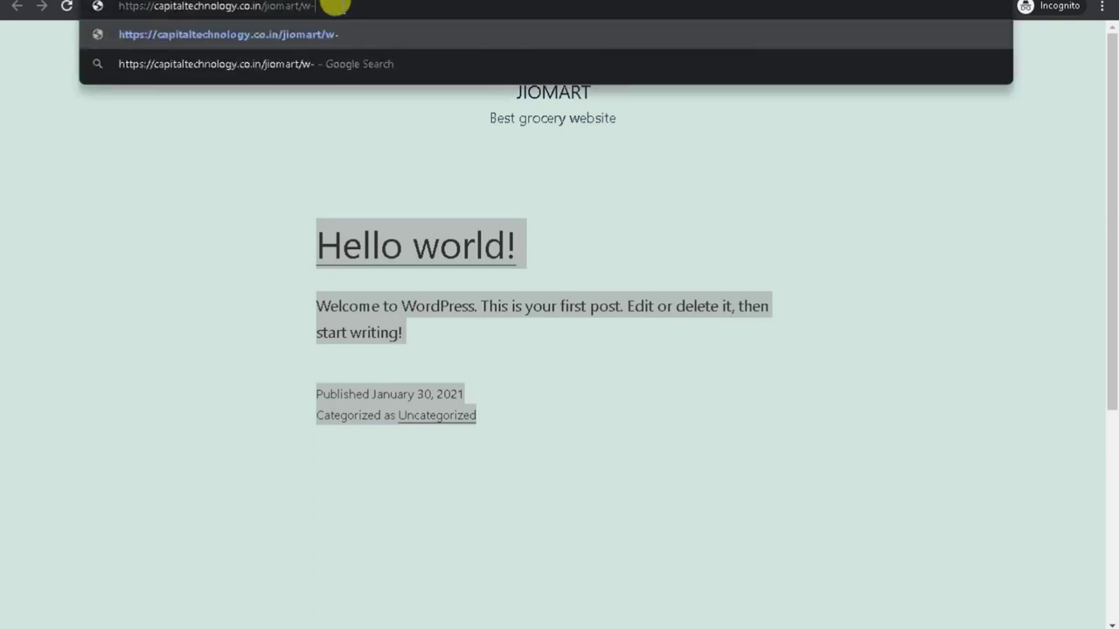
pyautogui.press('BackSpace')
pyautogui.write('p-')
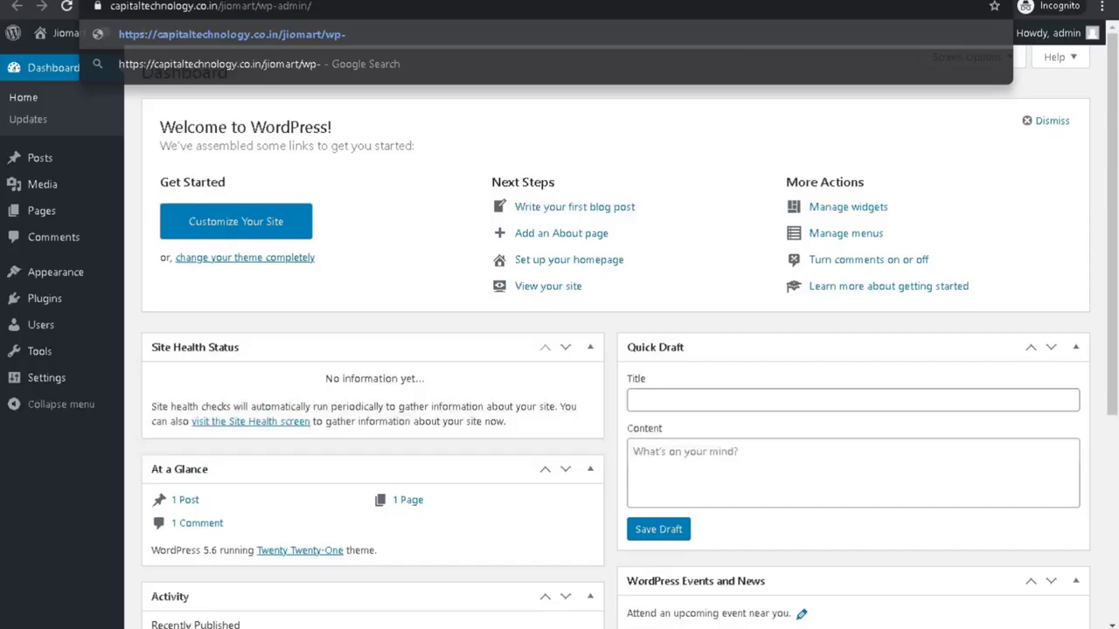
pyautogui.moveTo(1075, 33)
pyautogui.click(1002, 112)
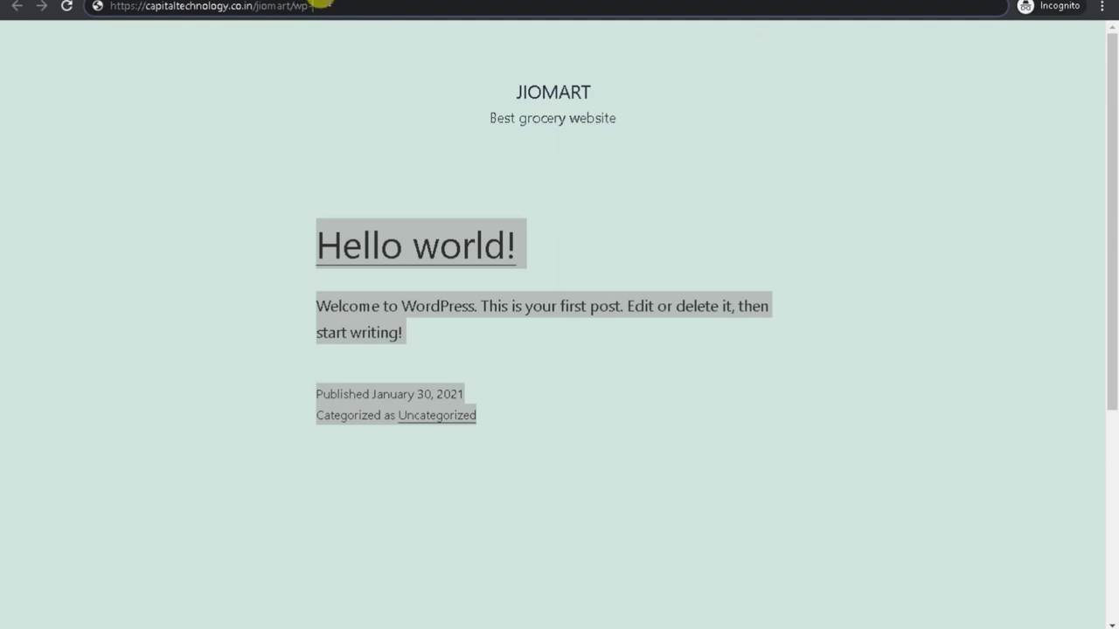
# Go to the site's wp-admin address and sign in with the administrator username and password.
pyautogui.click(320, 5)
pyautogui.write('admin')
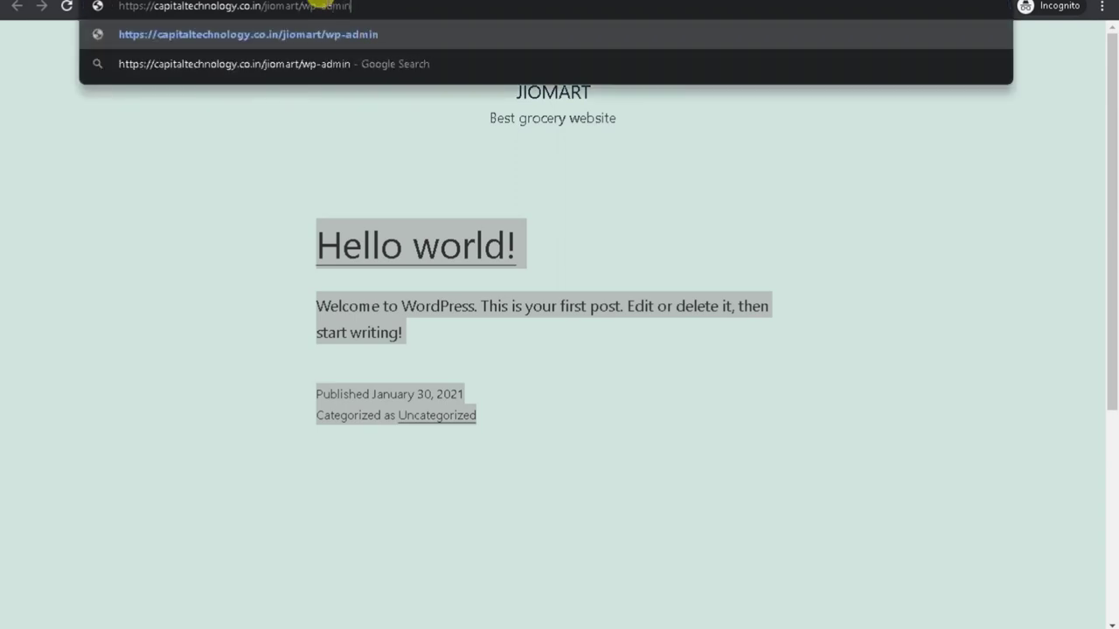
pyautogui.press('Return')
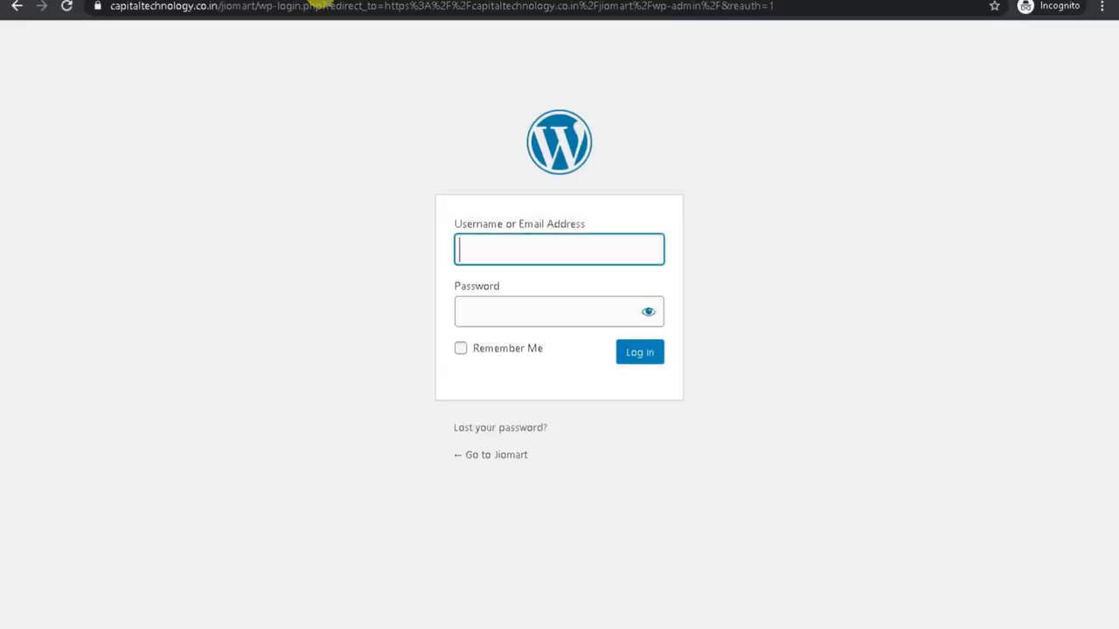
pyautogui.write('ad')
pyautogui.click(498, 290)
pyautogui.click(483, 316)
pyautogui.write('admin')
pyautogui.press('Return')
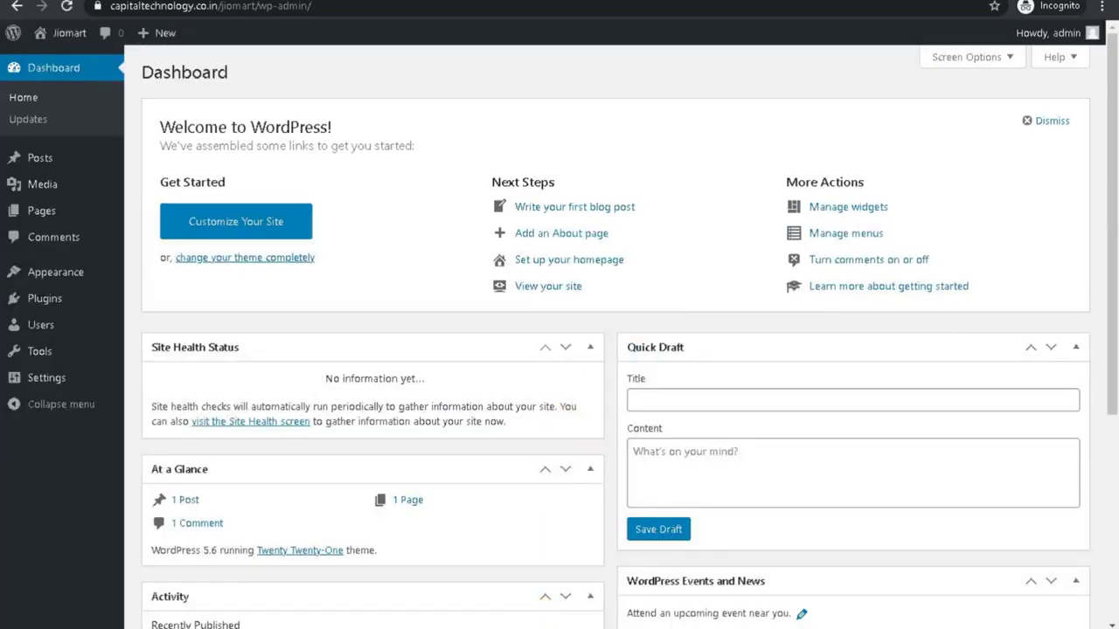
# Highlight outline item 2, 'Buy and Setup Hosting & Domain', in Word, then return to the browser.
pyautogui.click(556, 626)
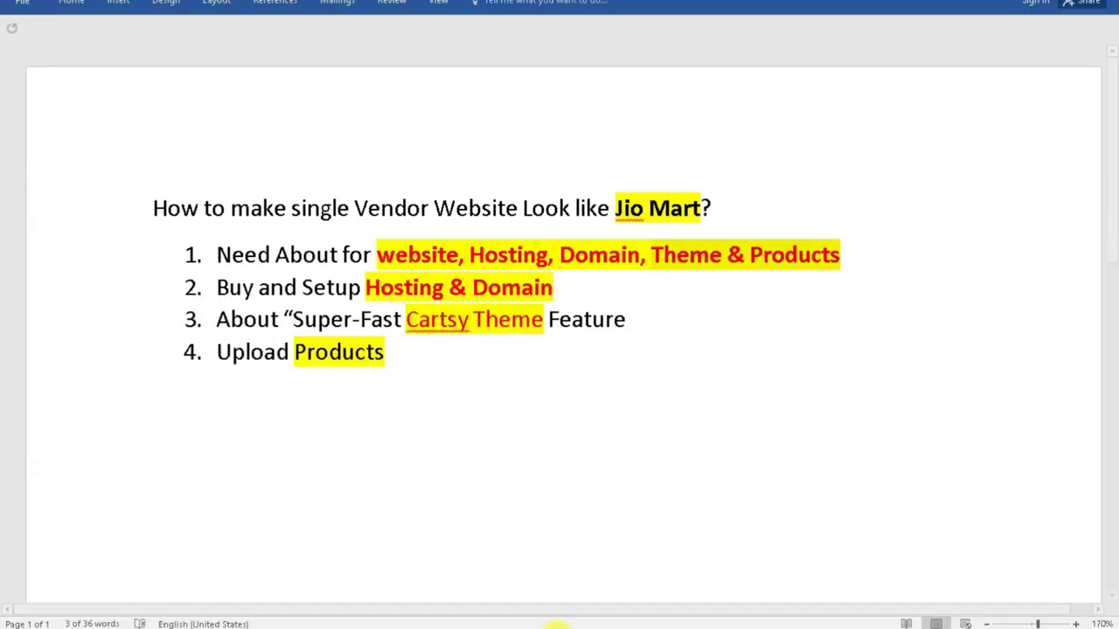
pyautogui.click(447, 387)
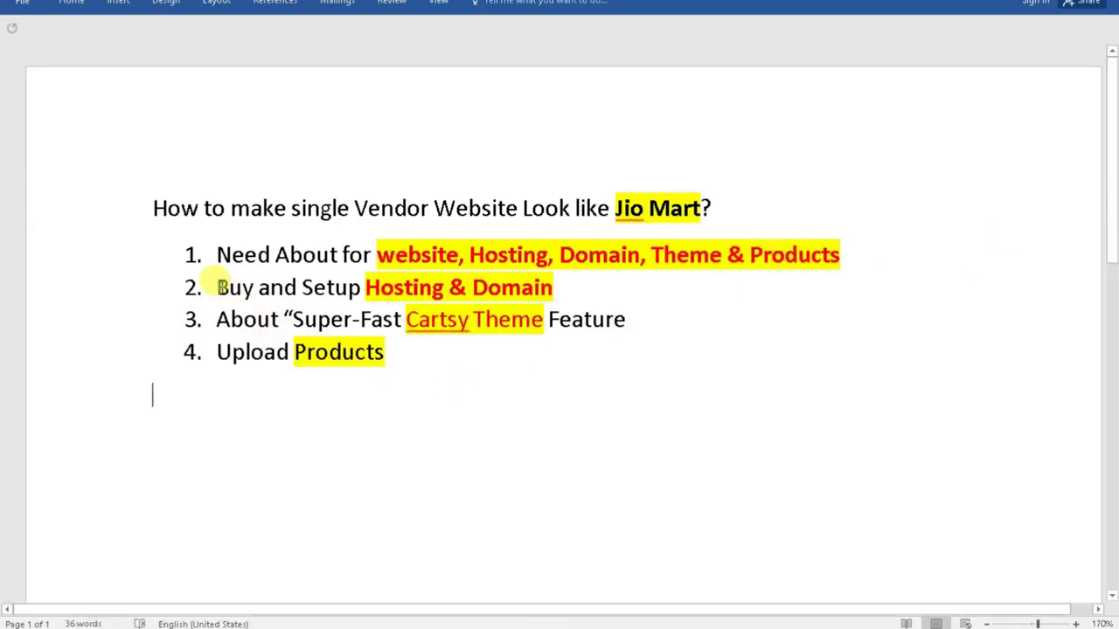
pyautogui.moveTo(218, 287); pyautogui.dragTo(535, 297)
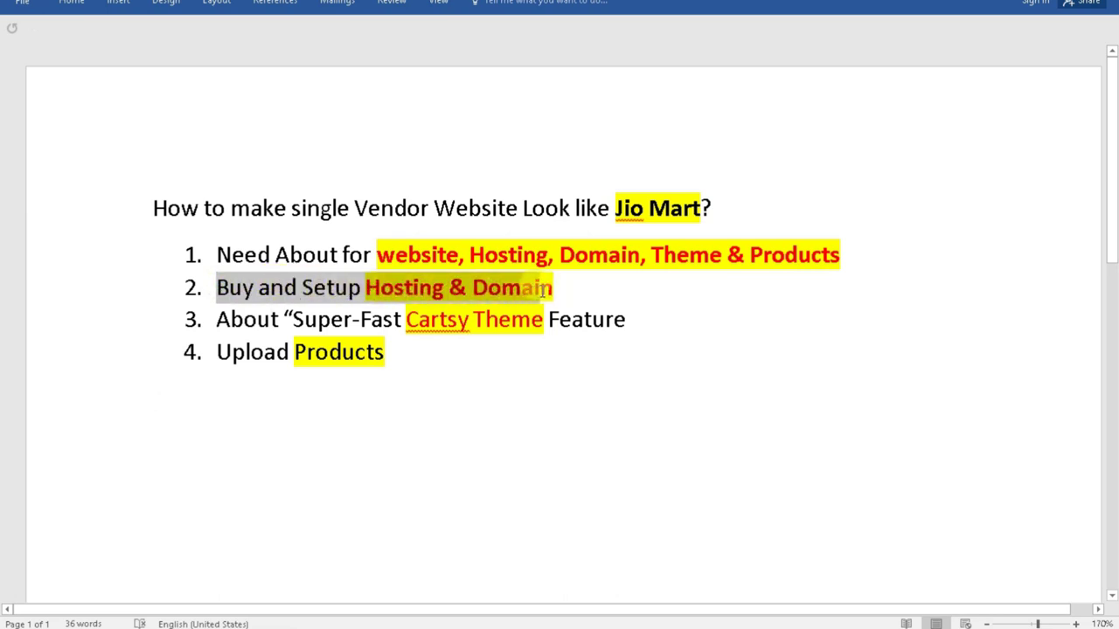
pyautogui.moveTo(552, 291); pyautogui.dragTo(549, 297)
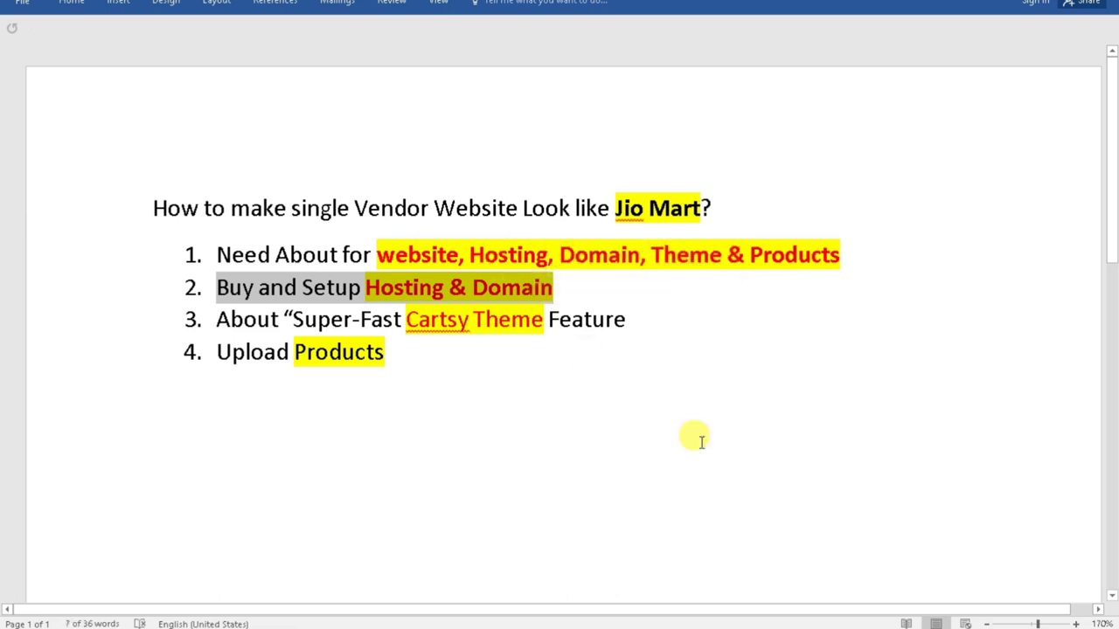
pyautogui.click(813, 625)
# Sign in to GoDaddy as a registered user, replacing the prefilled username.
pyautogui.click(766, 597)
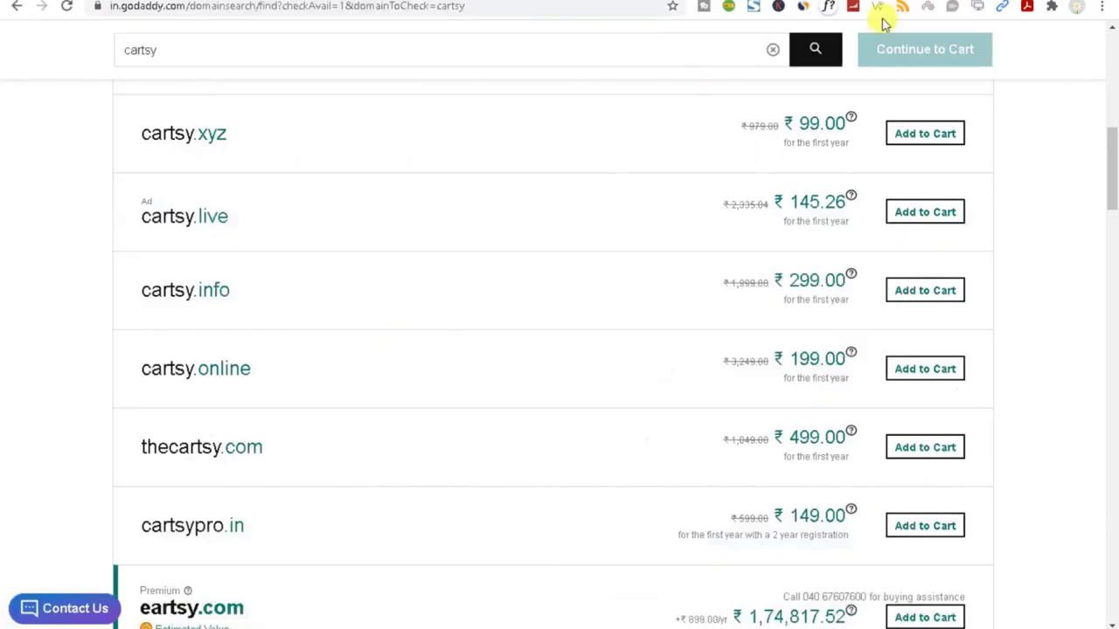
pyautogui.scroll(4, 773, 325)
pyautogui.scroll(5, 773, 325)
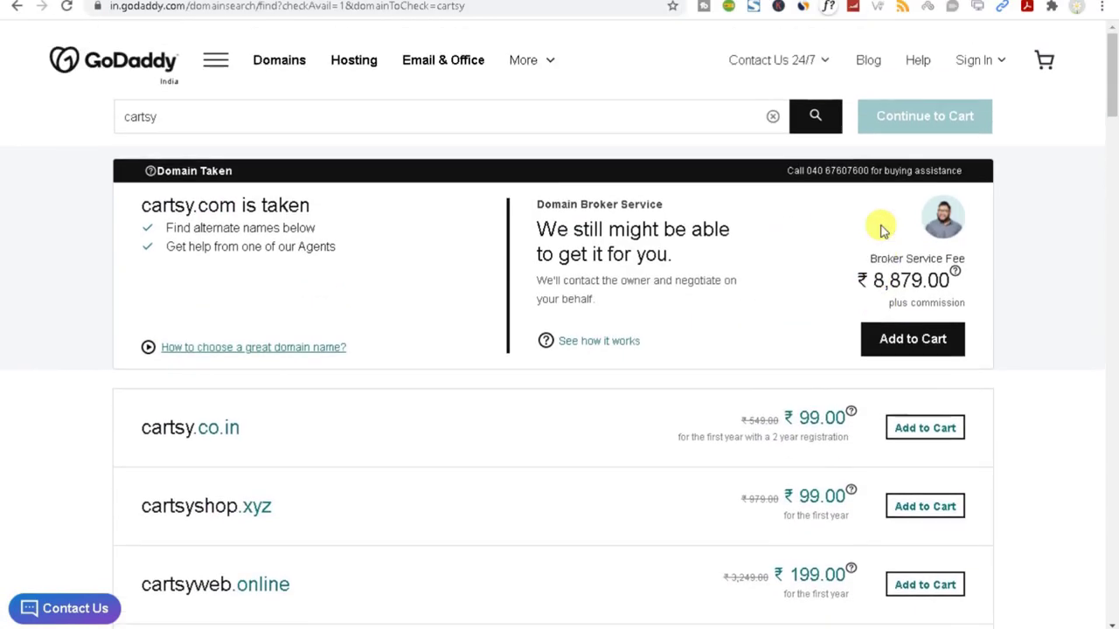
pyautogui.click(973, 60)
pyautogui.click(738, 222)
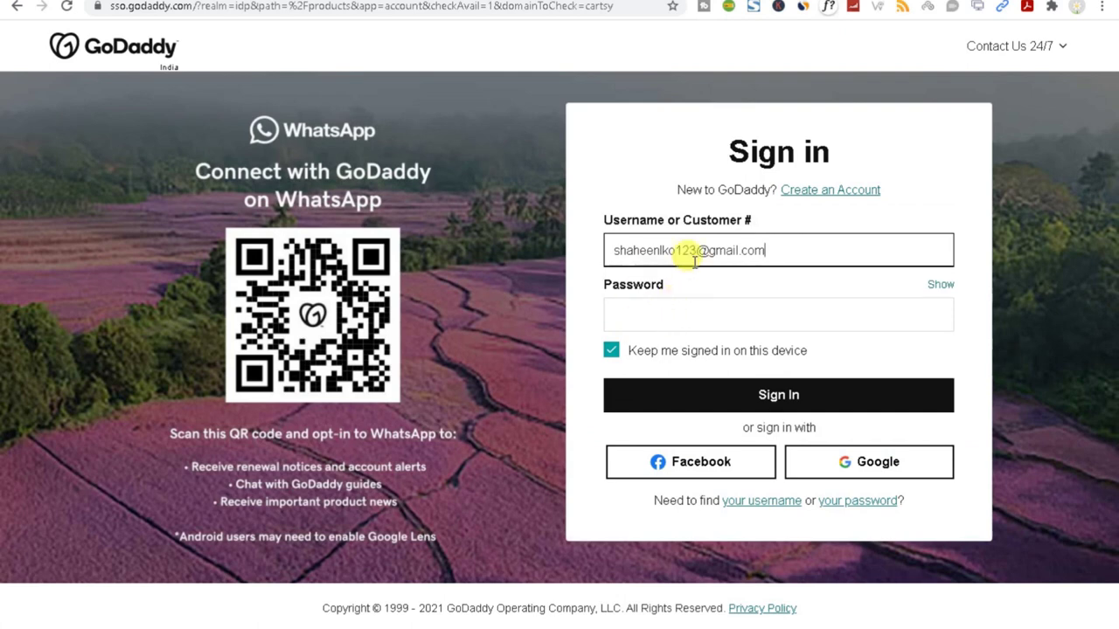
pyautogui.moveTo(778, 248); pyautogui.dragTo(531, 266)
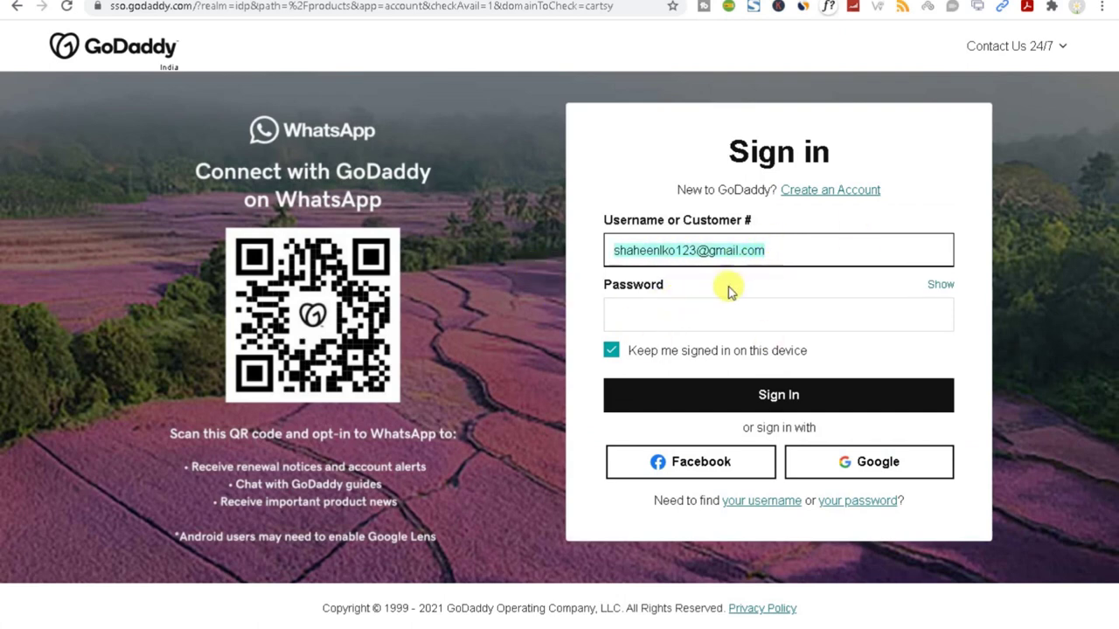
pyautogui.click(701, 390)
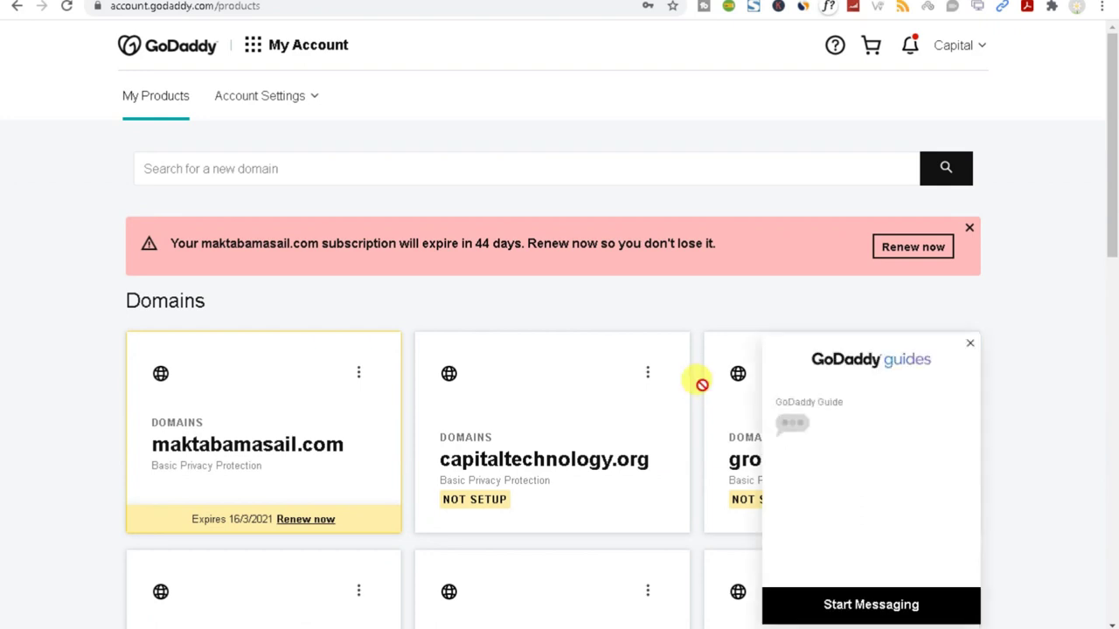
# Close the guides chat, find capitaltech.in in the Domains list, and open its DNS settings.
pyautogui.click(969, 344)
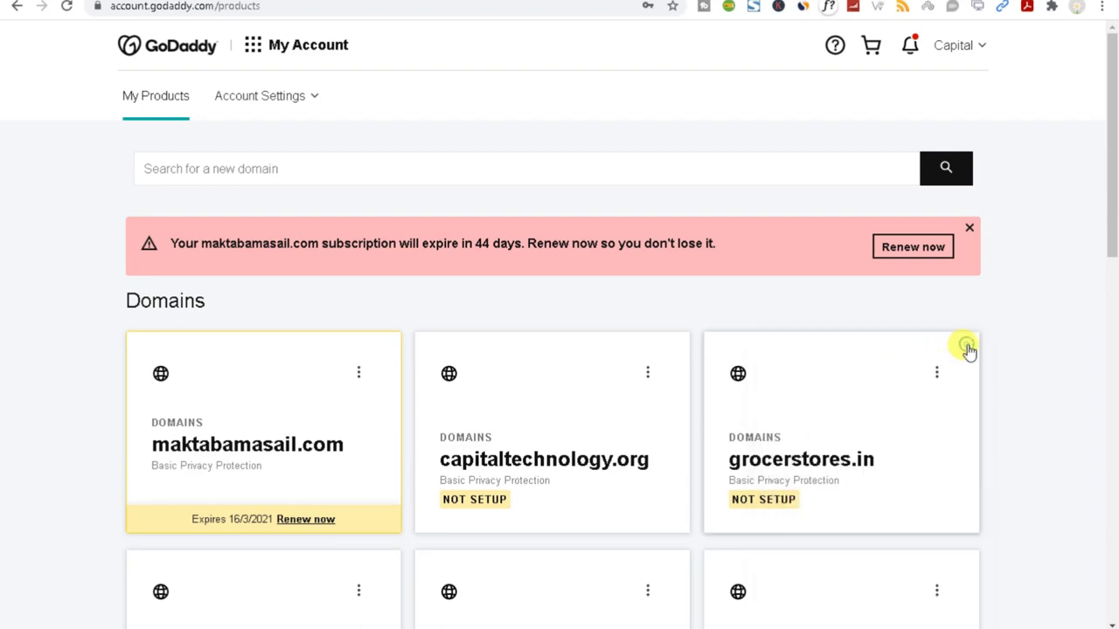
pyautogui.scroll(-3, 853, 445)
pyautogui.scroll(-2, 852, 446)
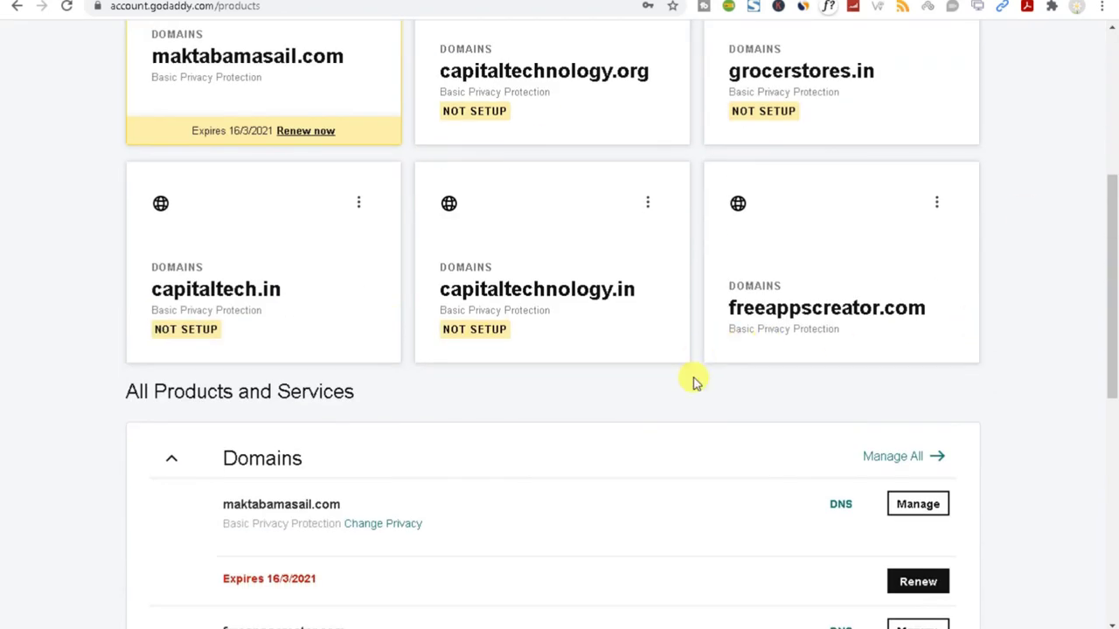
pyautogui.scroll(-4, 694, 381)
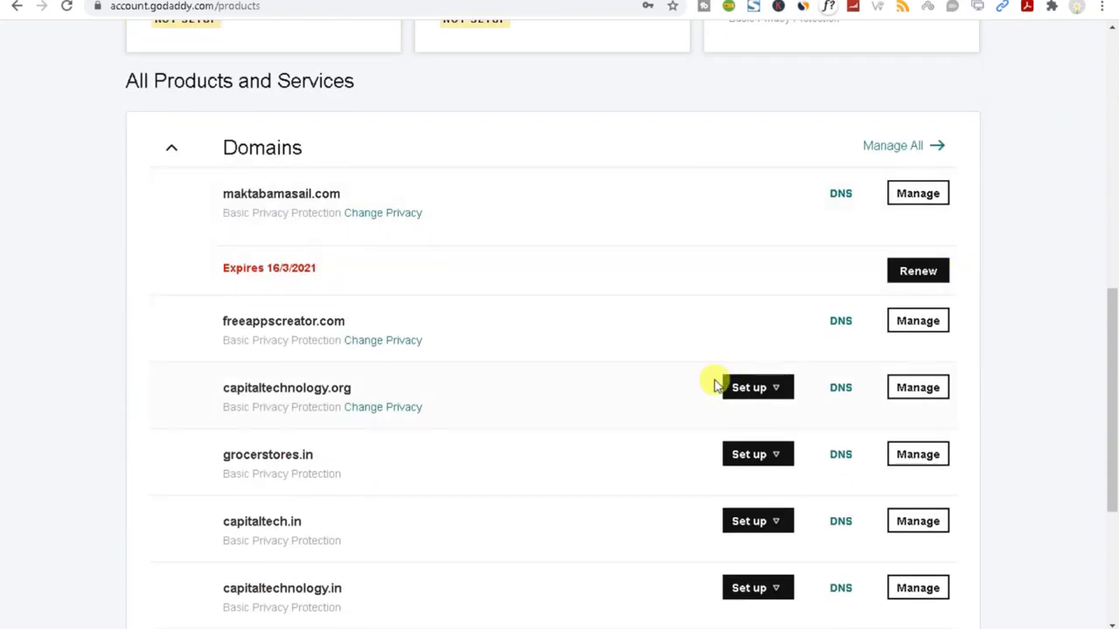
pyautogui.scroll(-1, 716, 385)
pyautogui.scroll(-2, 715, 385)
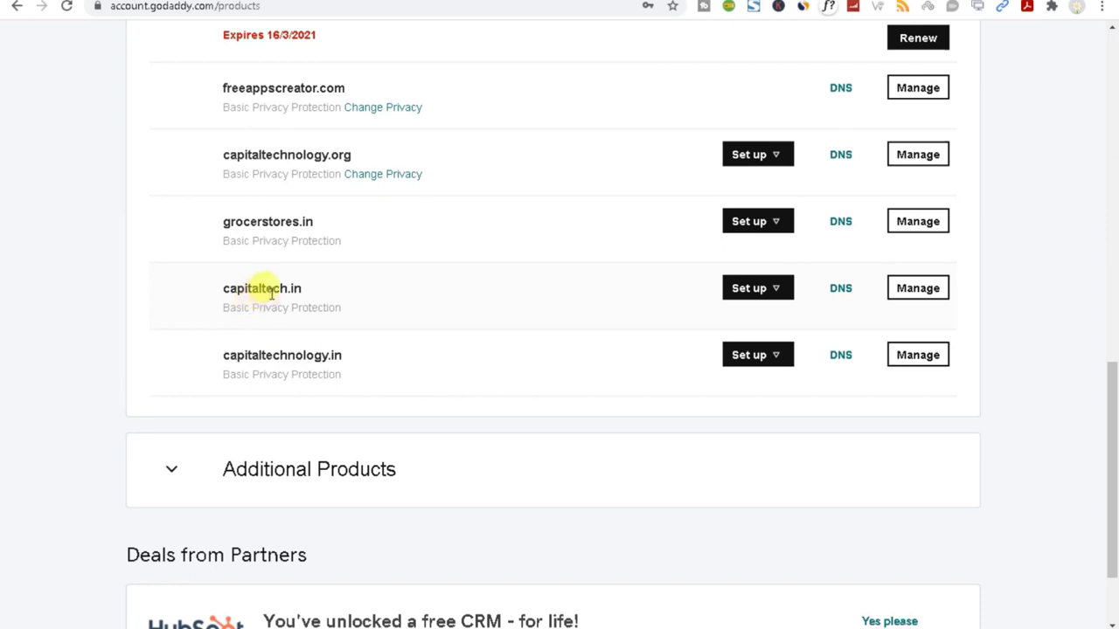
pyautogui.moveTo(210, 287); pyautogui.dragTo(302, 287)
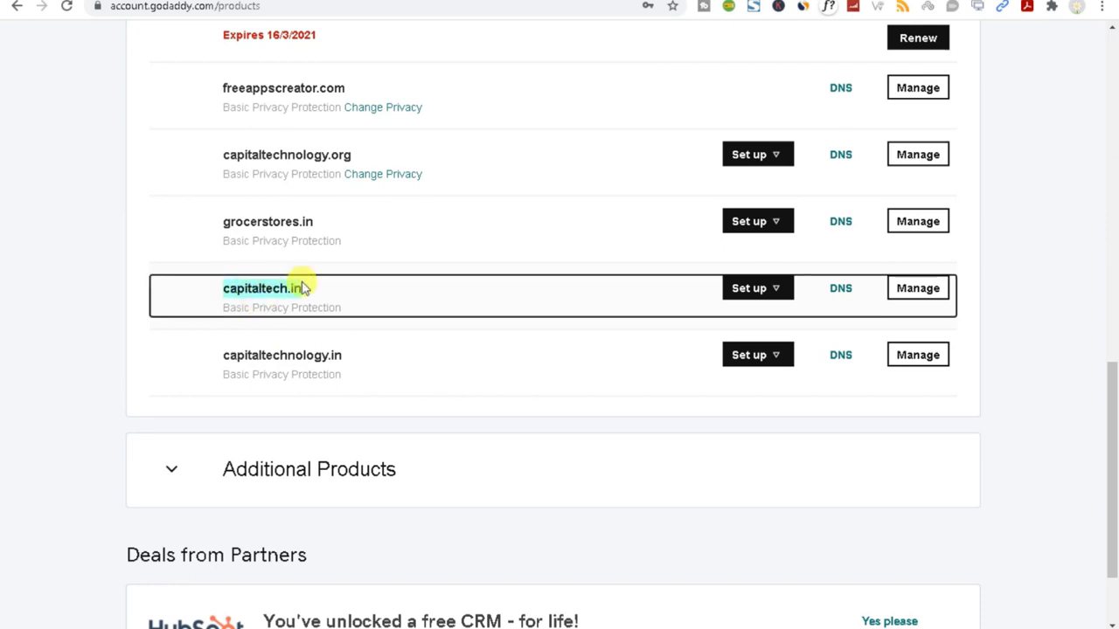
pyautogui.click(843, 297)
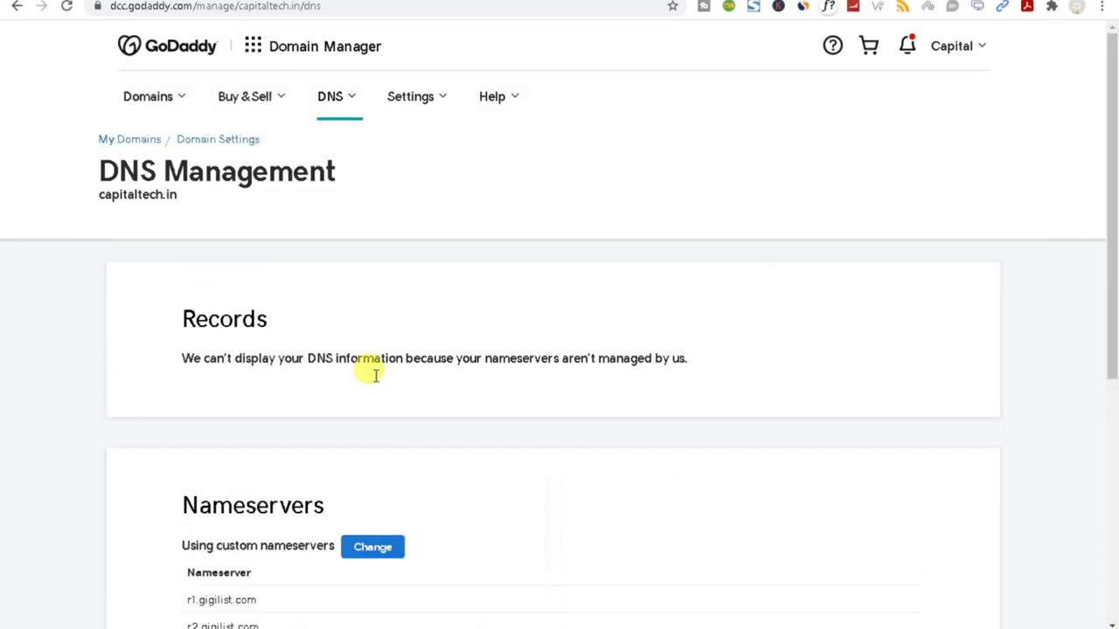
# Check the r1.gigilist.com and r2.gigilist.com nameservers and open the Change nameservers page.
pyautogui.scroll(-4, 376, 376)
pyautogui.moveTo(180, 234); pyautogui.dragTo(297, 234)
pyautogui.doubleClick(214, 290)
pyautogui.tripleClick(198, 316)
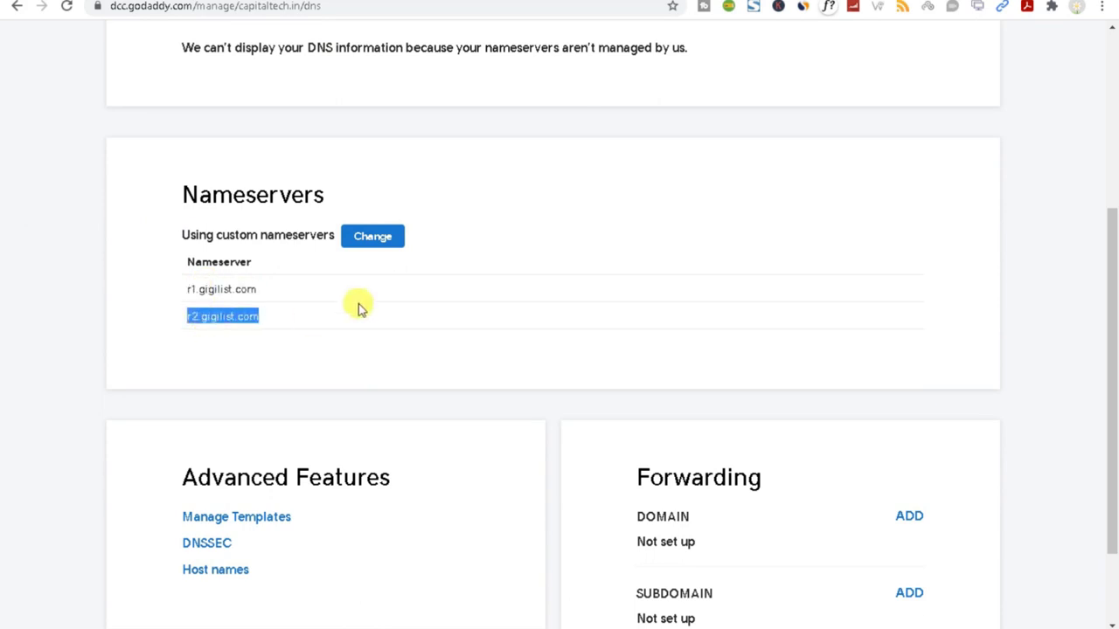
pyautogui.click(367, 244)
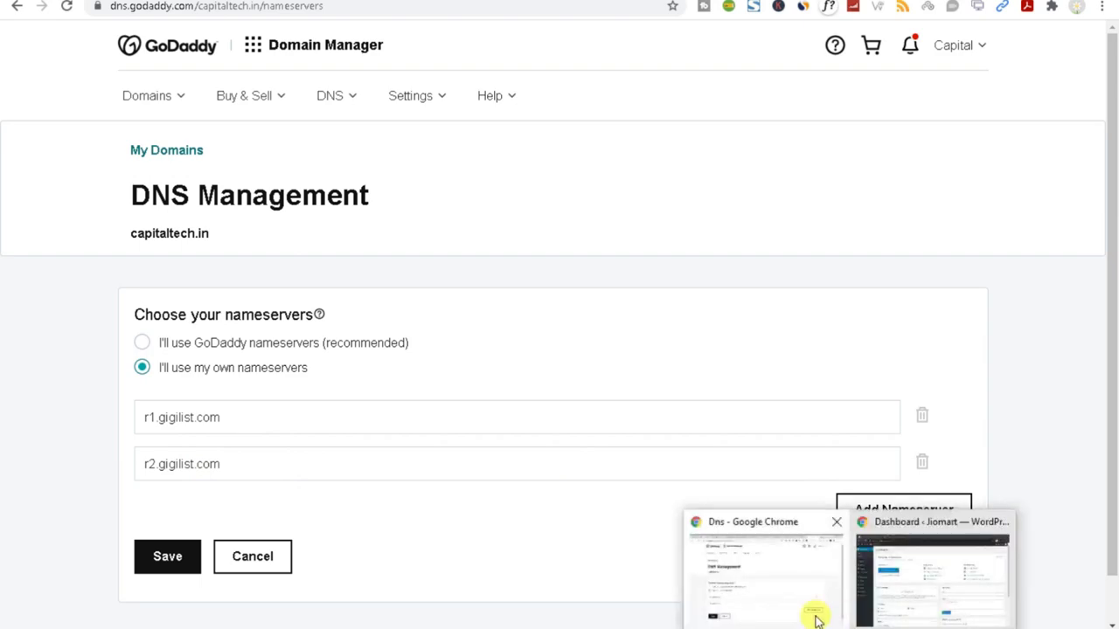
# Highlight the Cartsy Theme line in the Word outline, then go back a page in Chrome.
pyautogui.click(559, 581)
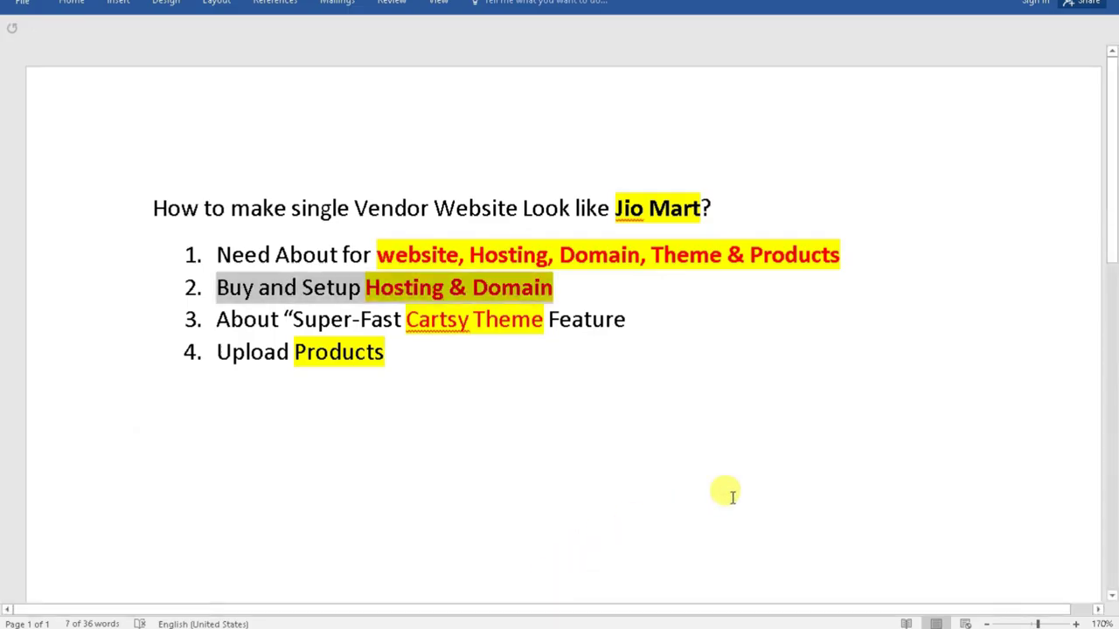
pyautogui.moveTo(218, 320); pyautogui.dragTo(620, 331)
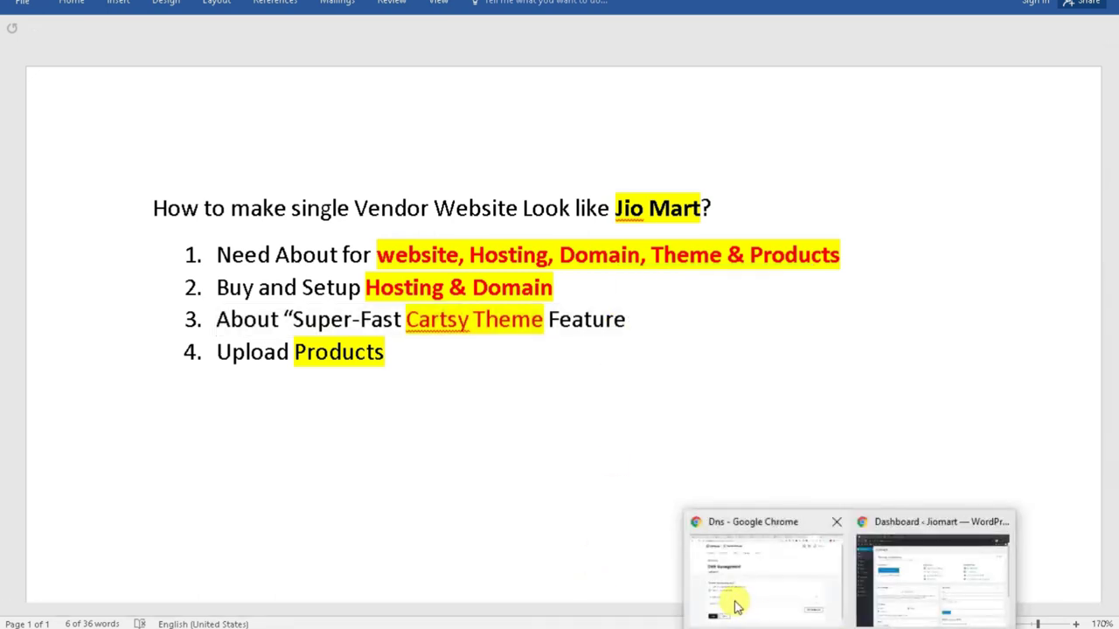
pyautogui.click(731, 602)
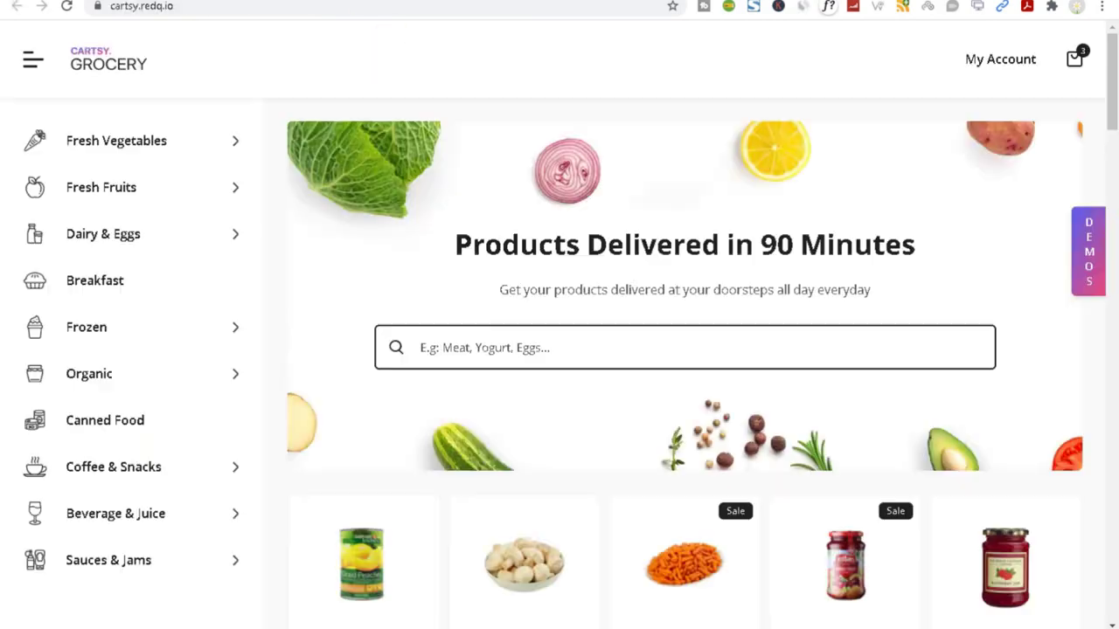
pyautogui.hotkey('alt', 'Left')
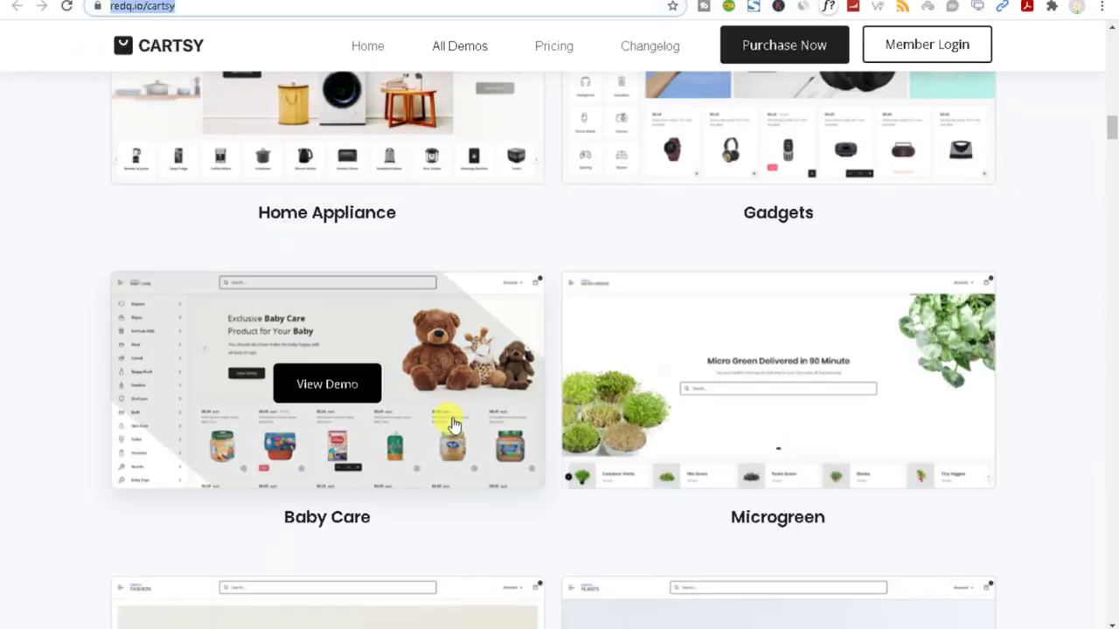
# Return to the 'cartsy' search results and open the Cartsy SuperFast WooCommerce Theme result.
pyautogui.scroll(3, 559, 349)
pyautogui.hotkey('alt', 'Left')
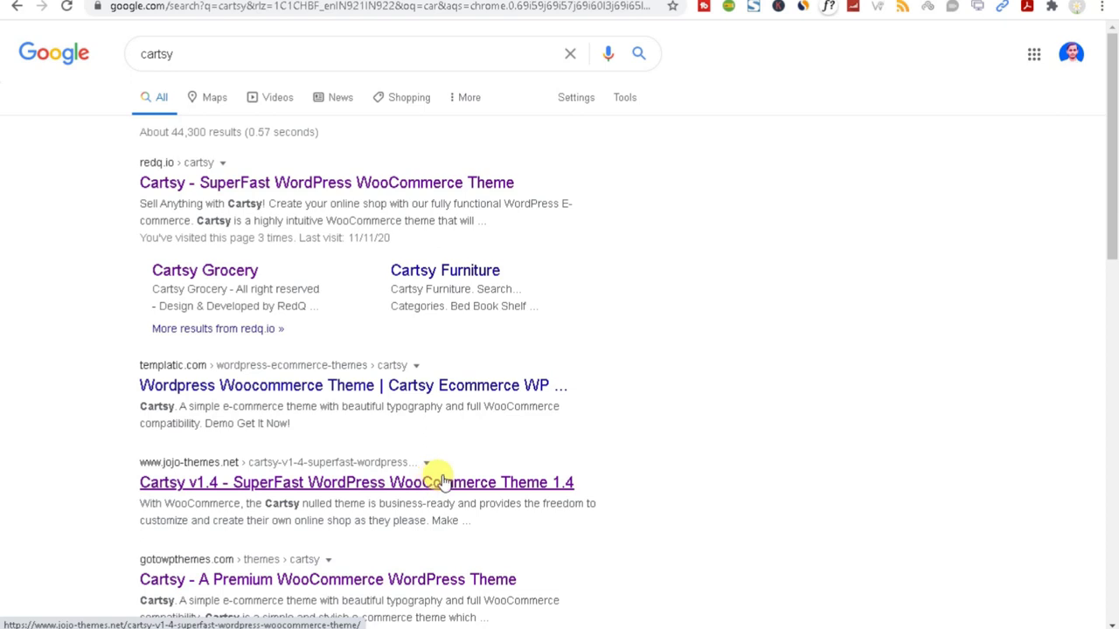
pyautogui.doubleClick(207, 50)
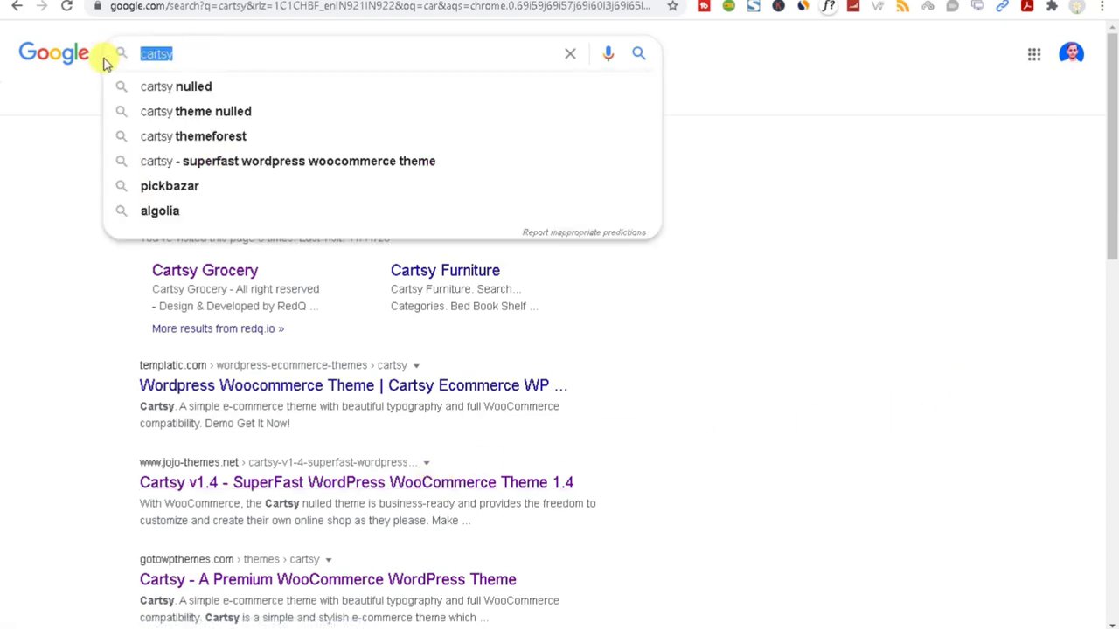
pyautogui.click(60, 225)
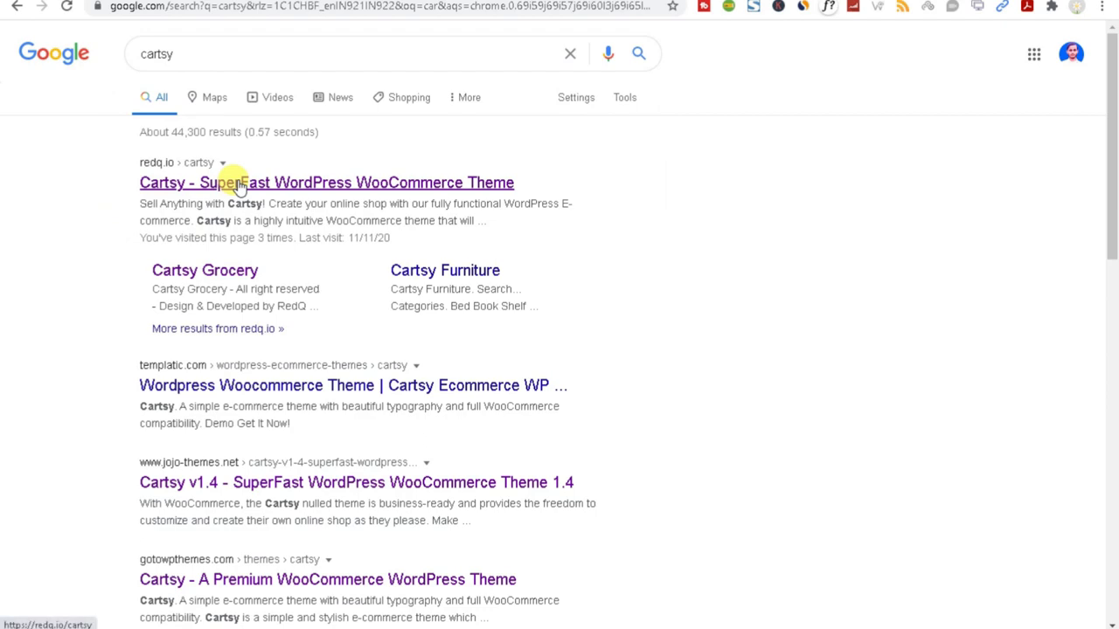
pyautogui.click(239, 186)
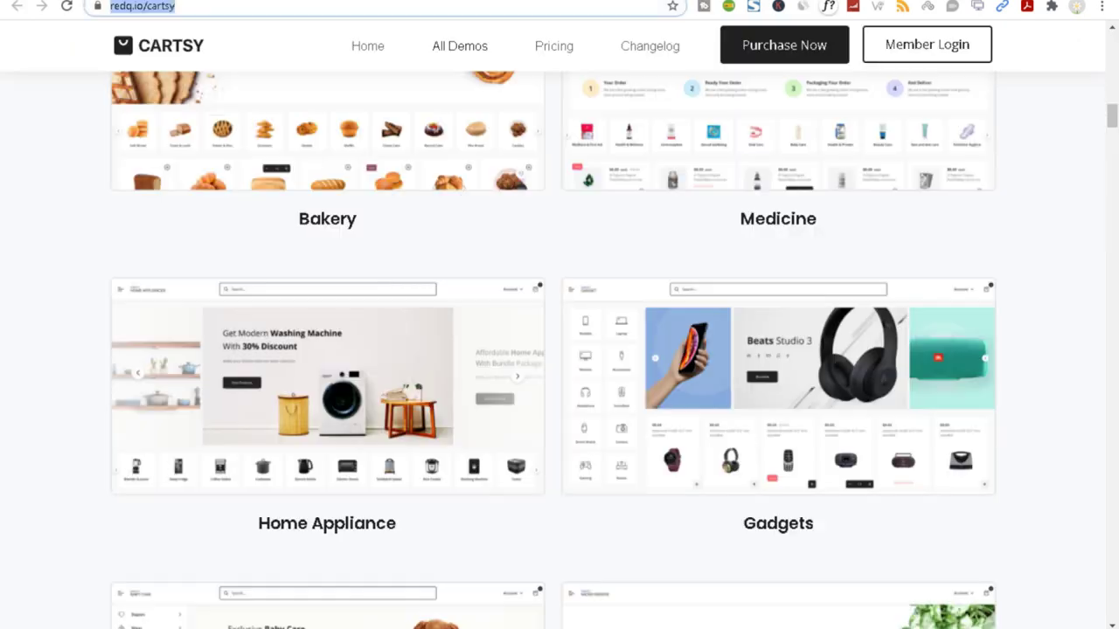
# Read the 'Sell Anything with Cartsy!' heading and scroll down to the Demos section.
pyautogui.scroll(20, 61, 417)
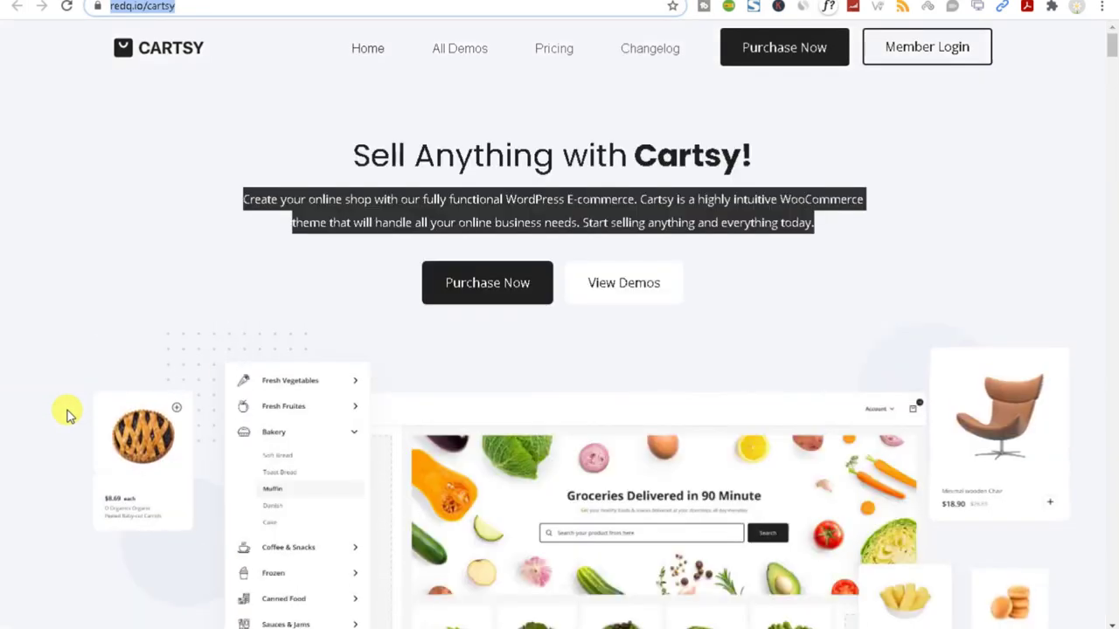
pyautogui.click(218, 308)
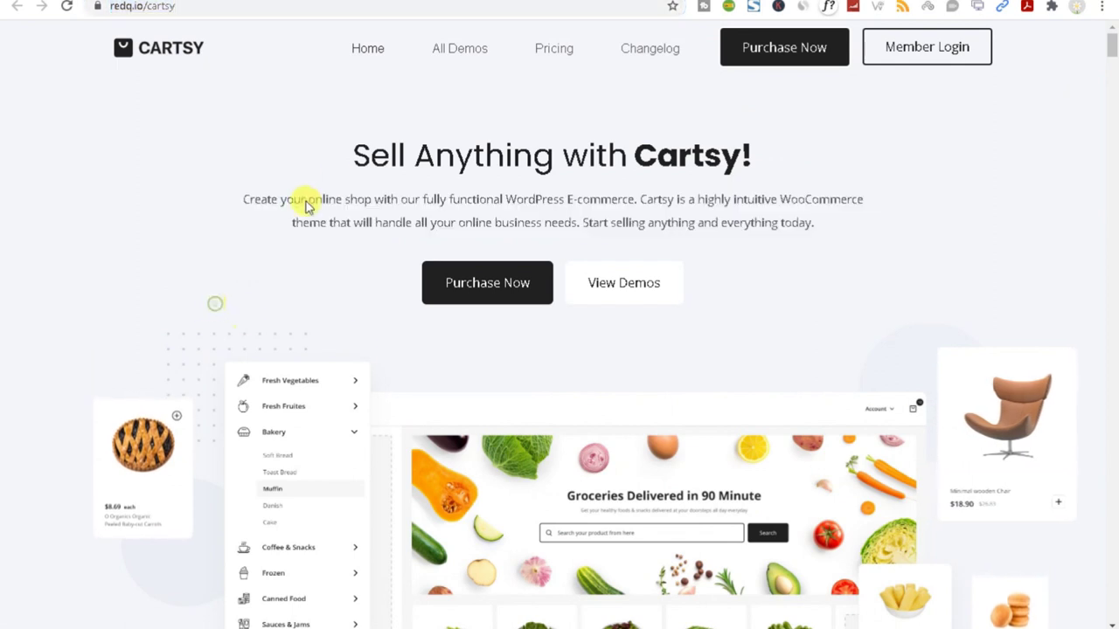
pyautogui.moveTo(332, 163); pyautogui.dragTo(839, 181)
pyautogui.click(327, 142)
pyautogui.moveTo(342, 149); pyautogui.dragTo(784, 177)
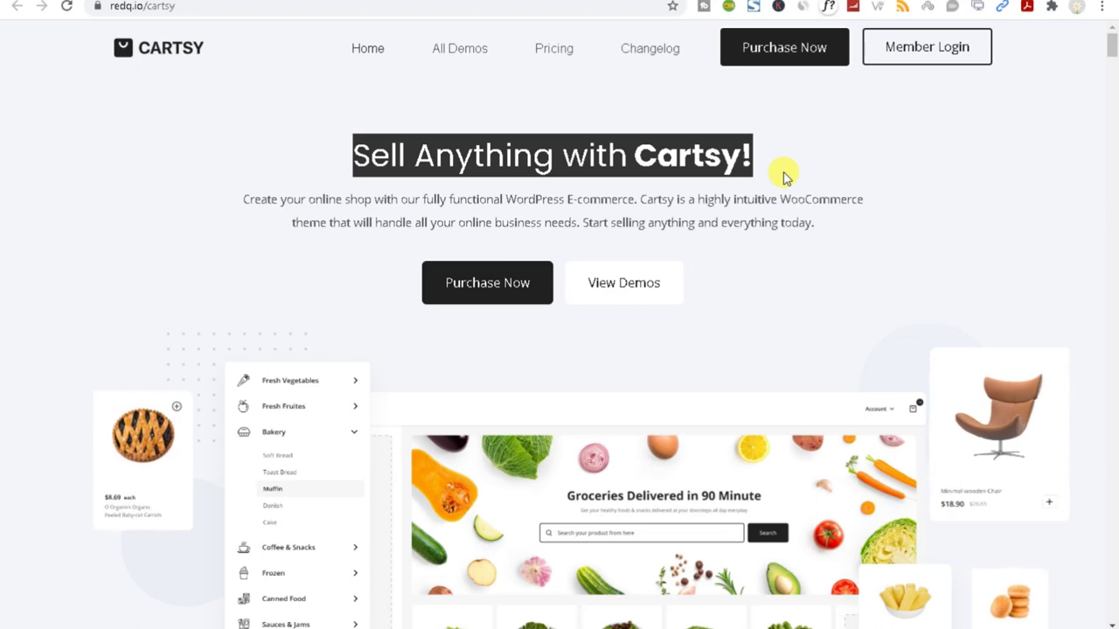
pyautogui.scroll(-3, 771, 187)
pyautogui.scroll(-3, 771, 187)
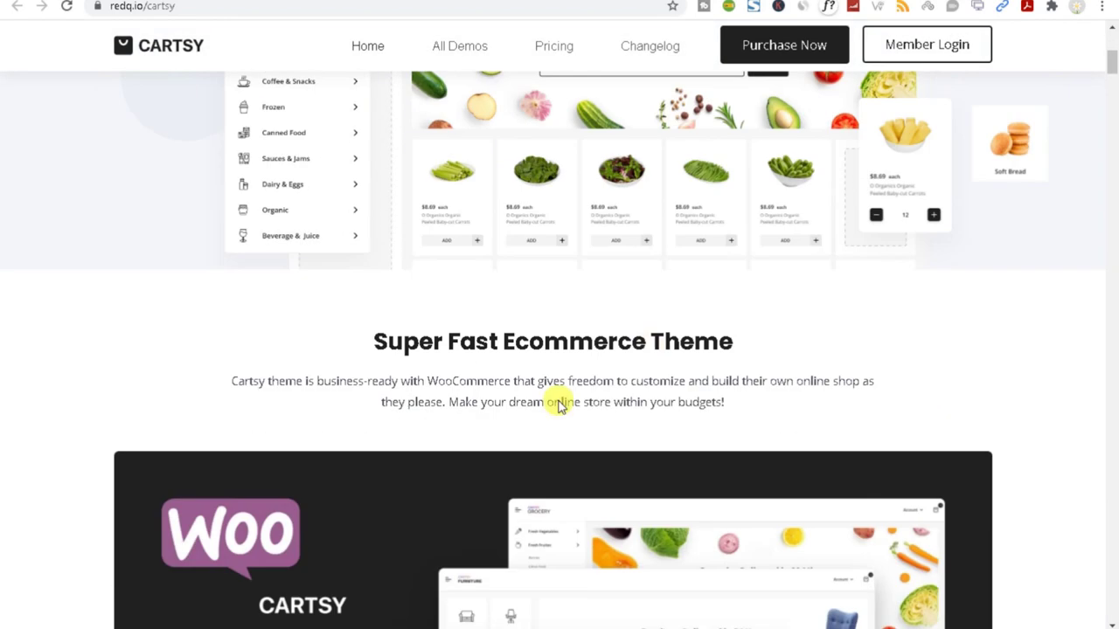
pyautogui.scroll(4, 463, 393)
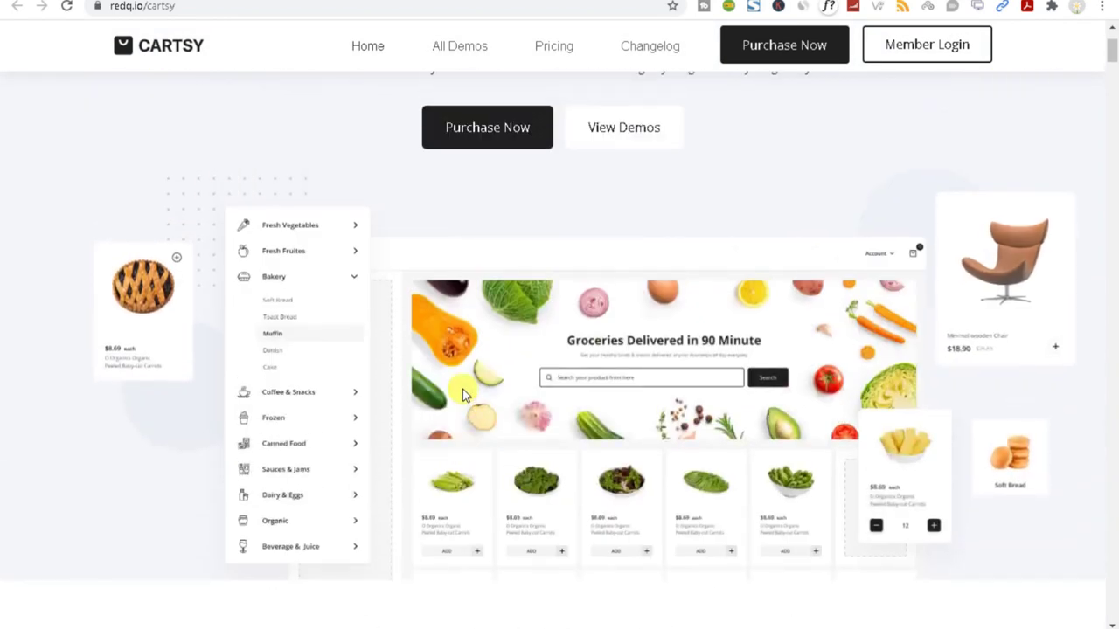
pyautogui.scroll(-4, 462, 389)
pyautogui.scroll(3, 517, 293)
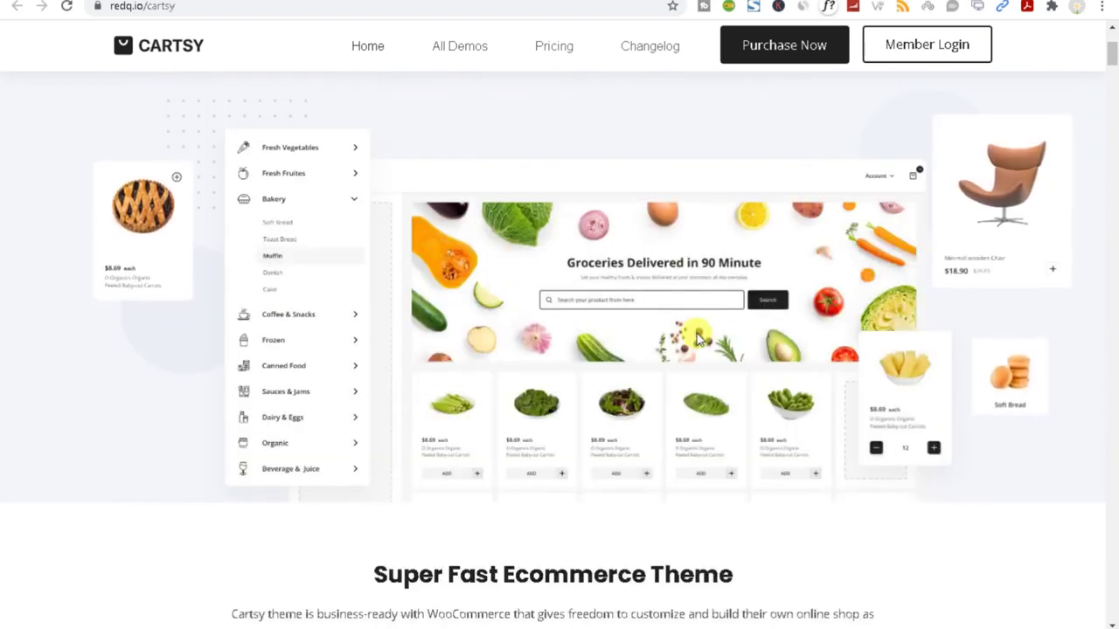
pyautogui.scroll(-9, 697, 337)
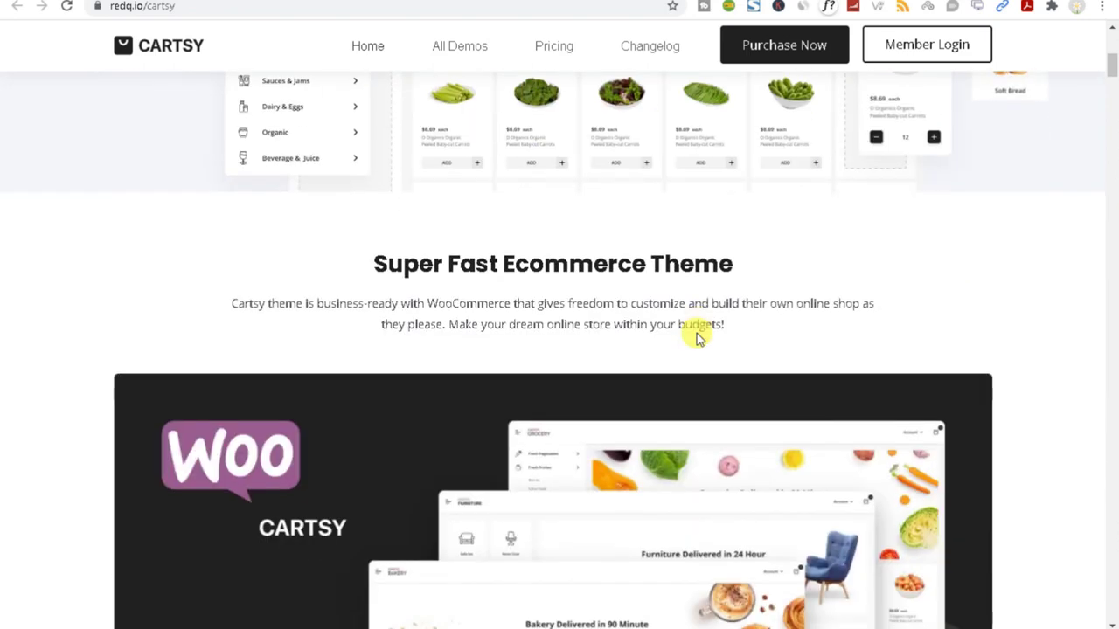
pyautogui.scroll(2, 417, 240)
pyautogui.scroll(-6, 417, 241)
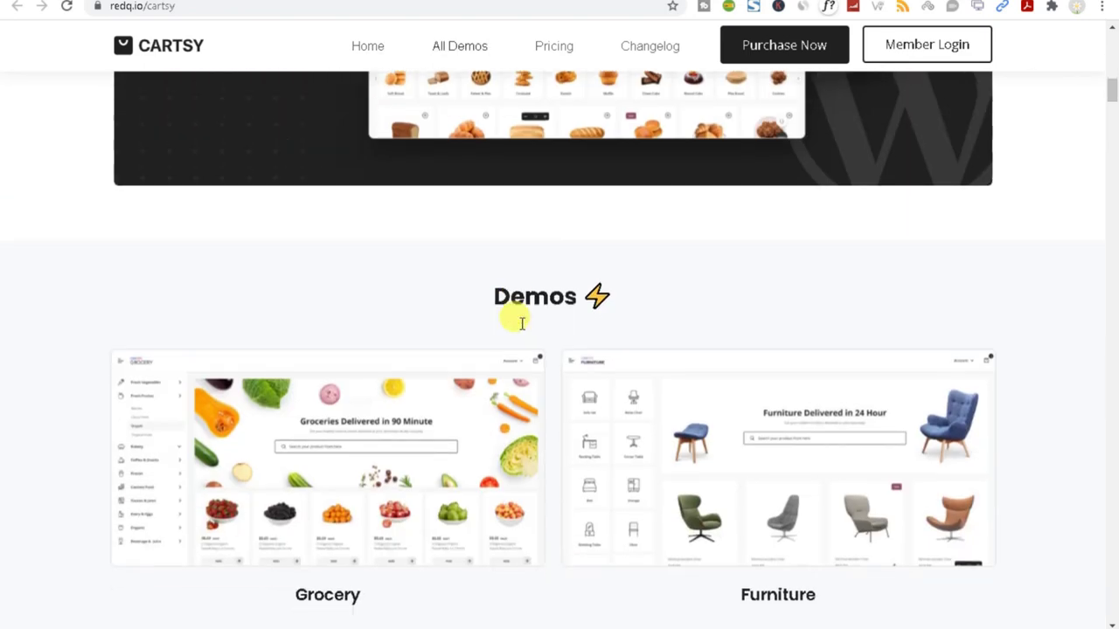
# Open the Furniture, Bakery, Medicine, Home Appliance and Gadgets demos in new tabs.
pyautogui.moveTo(224, 367)
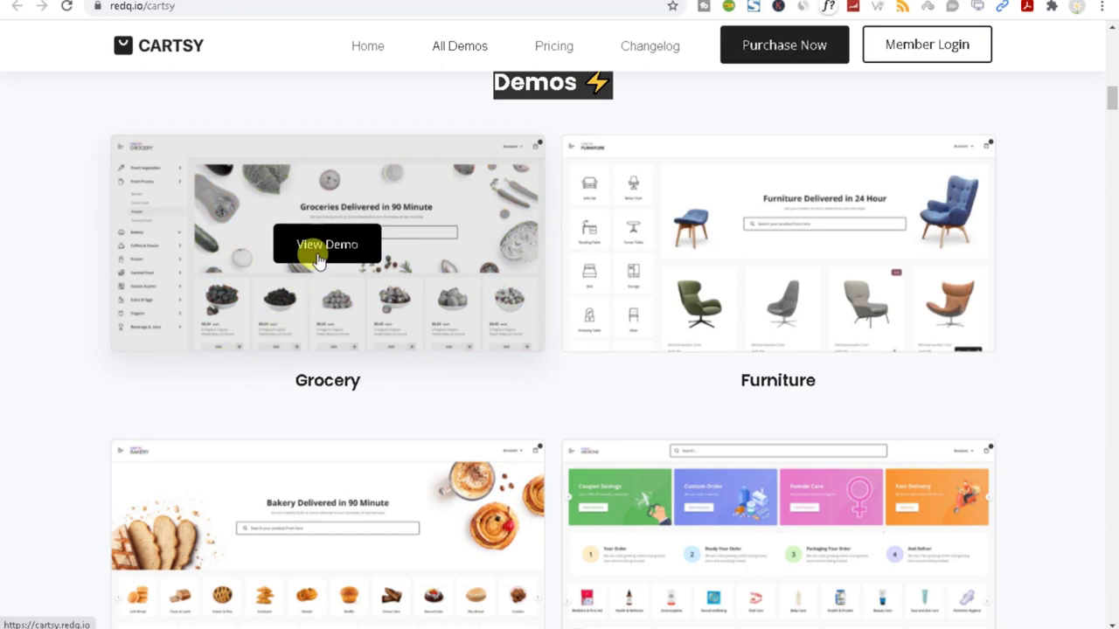
pyautogui.rightClick(770, 248)
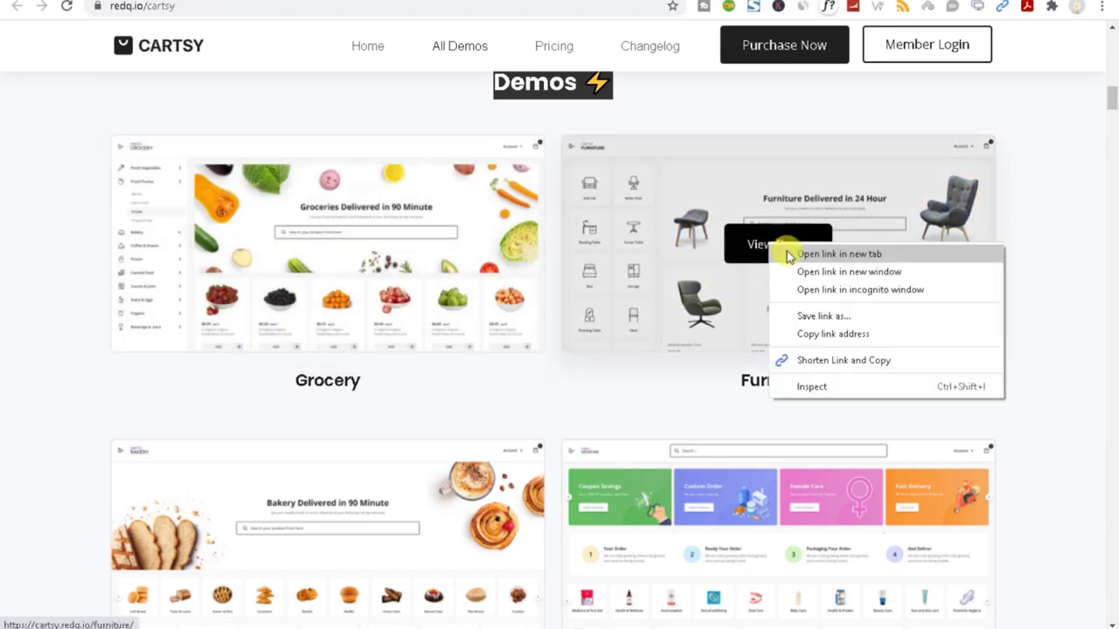
pyautogui.click(787, 253)
pyautogui.scroll(-3, 327, 434)
pyautogui.rightClick(330, 320)
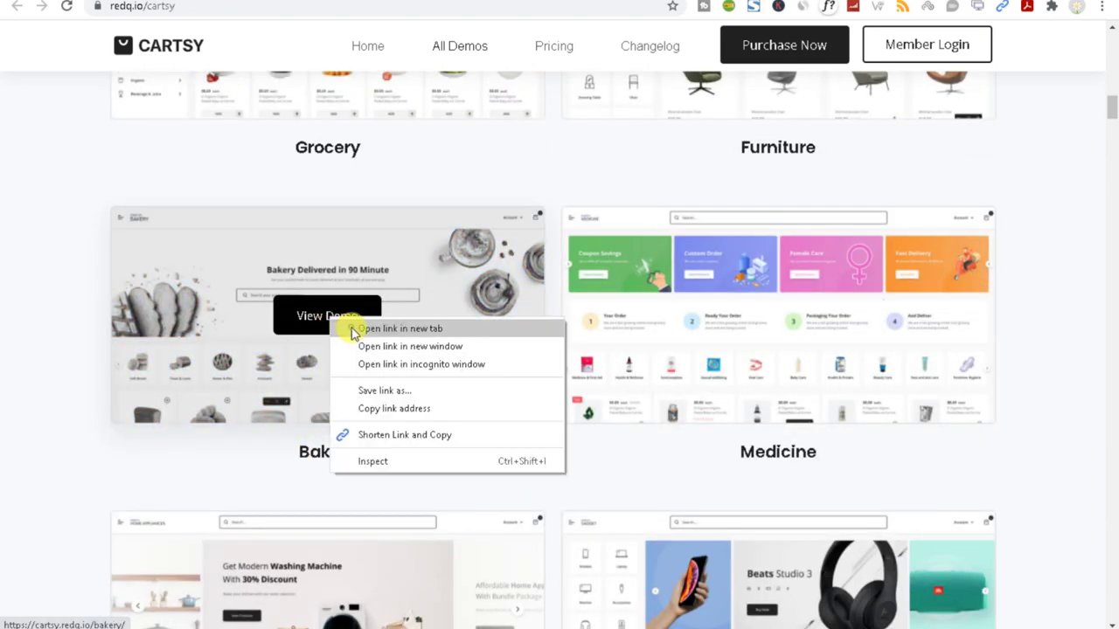
pyautogui.click(359, 325)
pyautogui.moveTo(685, 336)
pyautogui.rightClick(762, 320)
pyautogui.click(778, 326)
pyautogui.scroll(-5, 729, 449)
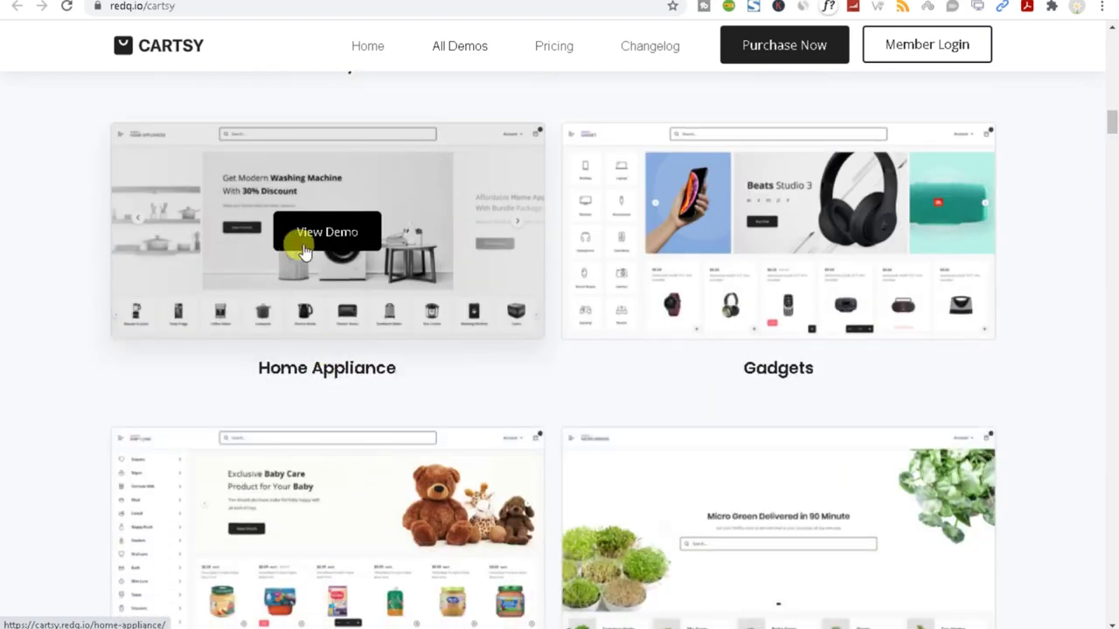
pyautogui.rightClick(332, 241)
pyautogui.click(342, 250)
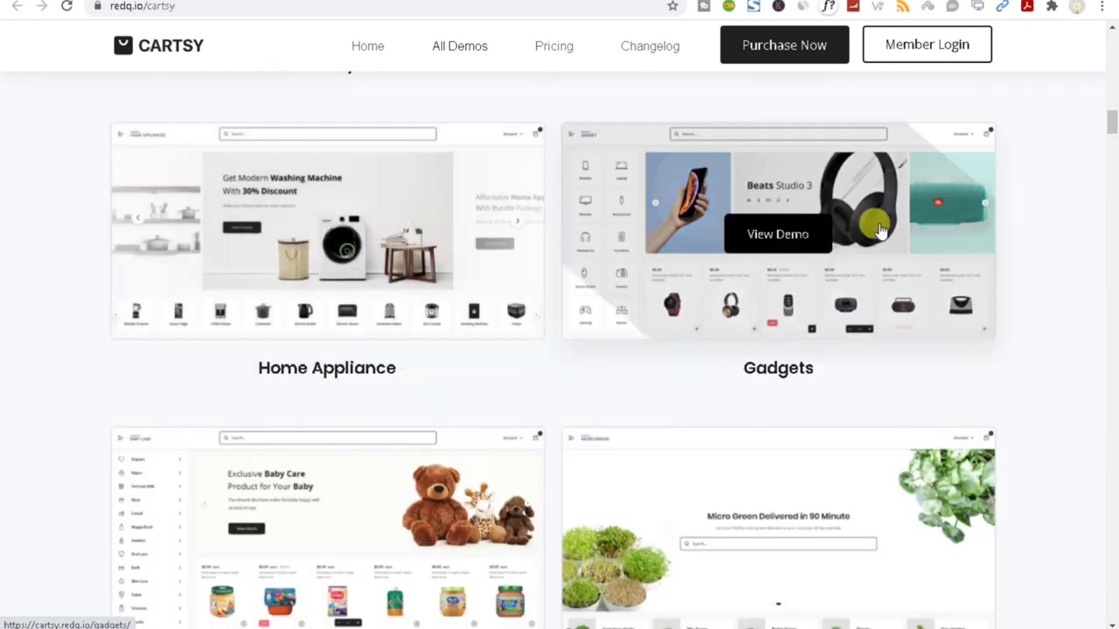
pyautogui.rightClick(796, 241)
pyautogui.rightClick(789, 242)
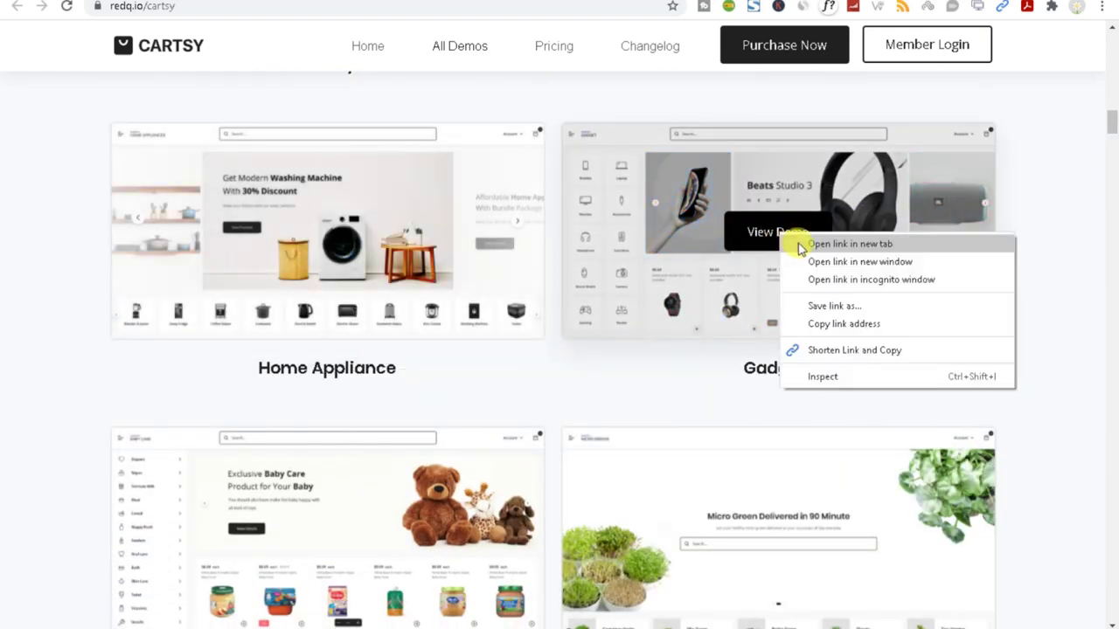
pyautogui.click(811, 273)
# Open the Baby Care, Microgreen, Fashion, Scooter Rental and Car Rental demos in new tabs.
pyautogui.scroll(-4, 536, 379)
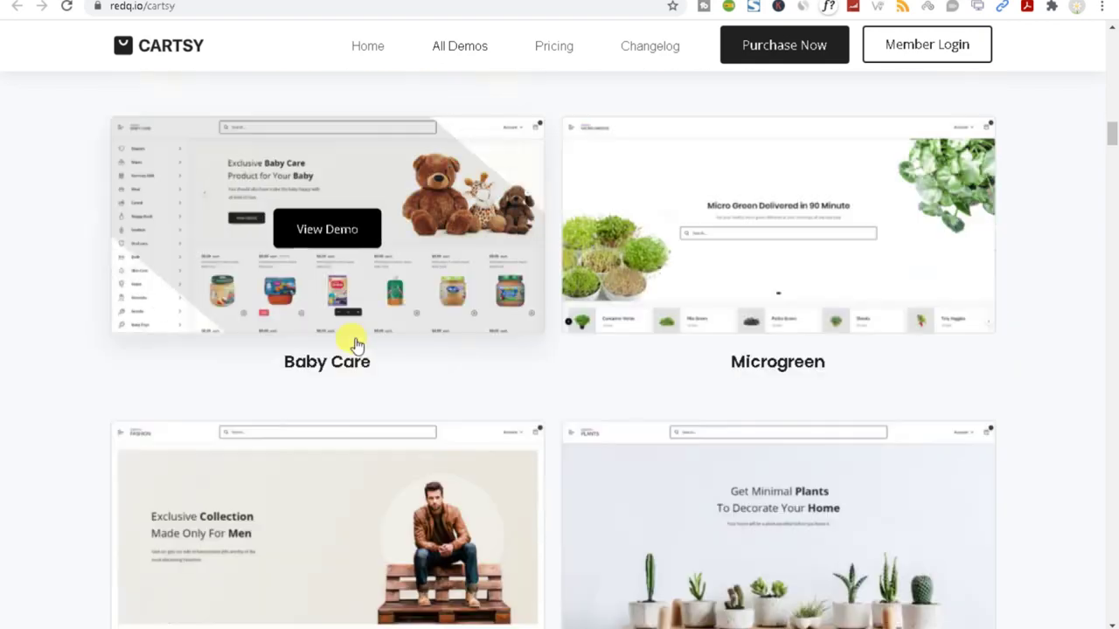
pyautogui.rightClick(326, 233)
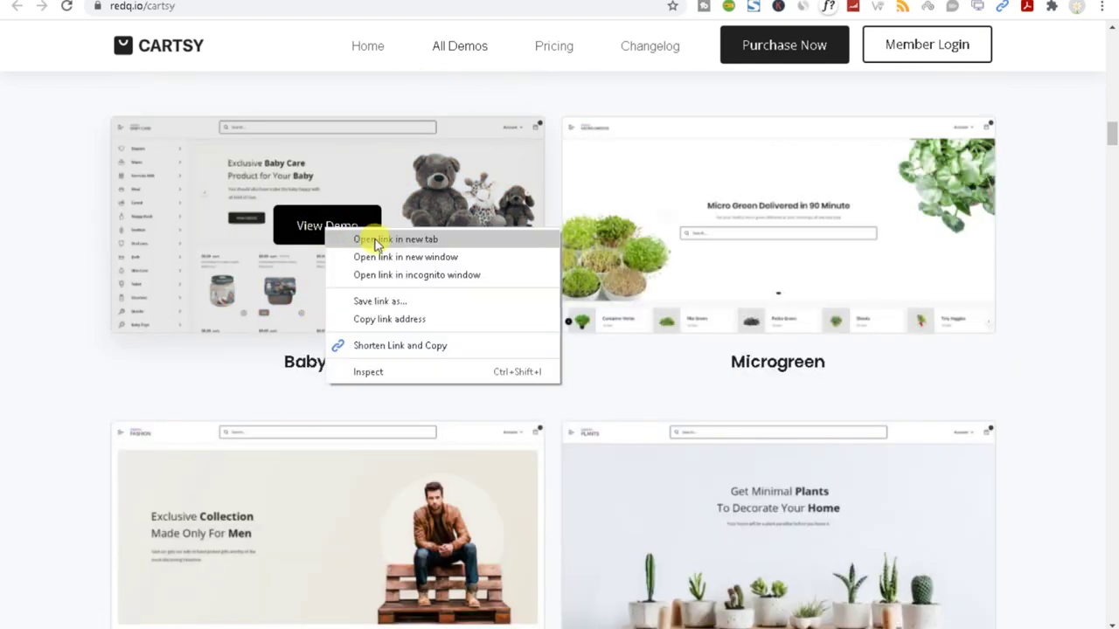
pyautogui.click(362, 240)
pyautogui.rightClick(771, 221)
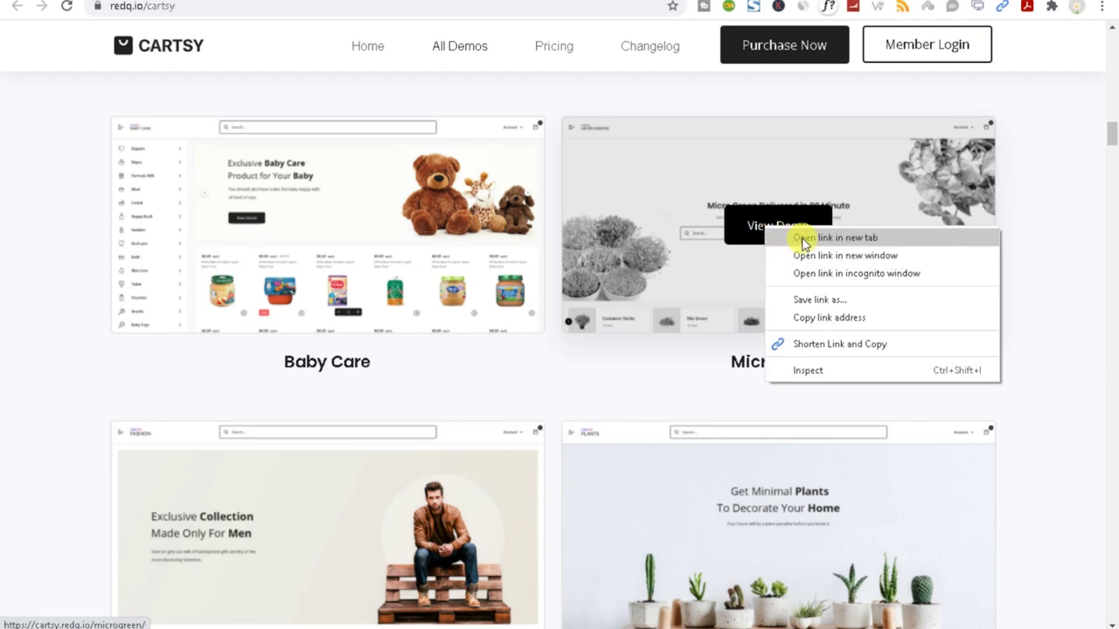
pyautogui.click(797, 229)
pyautogui.scroll(-3, 784, 486)
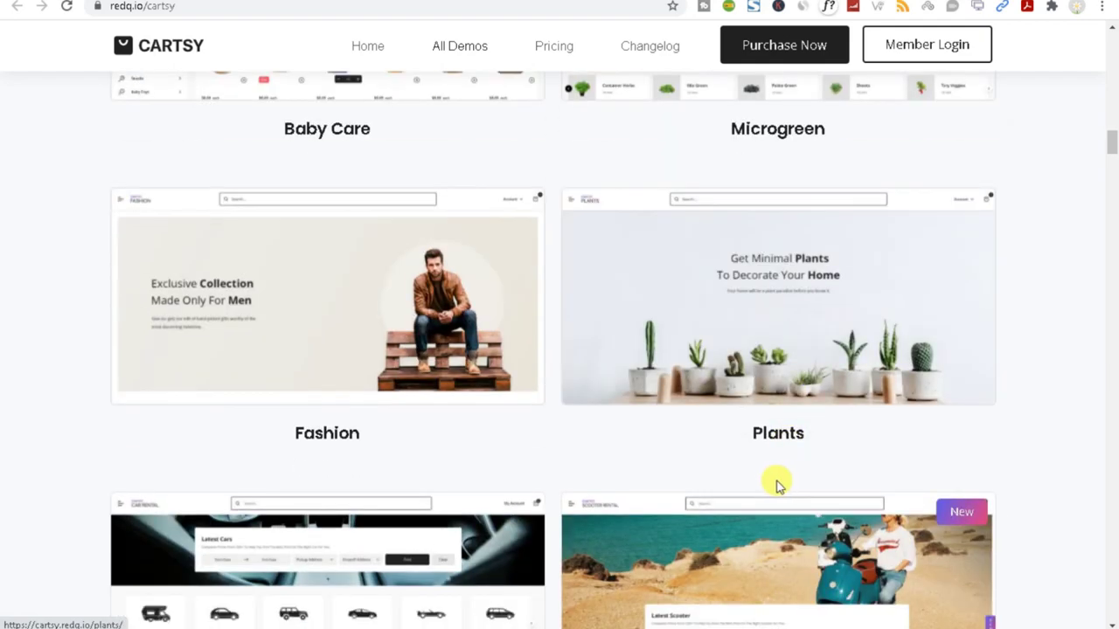
pyautogui.scroll(-3, 333, 437)
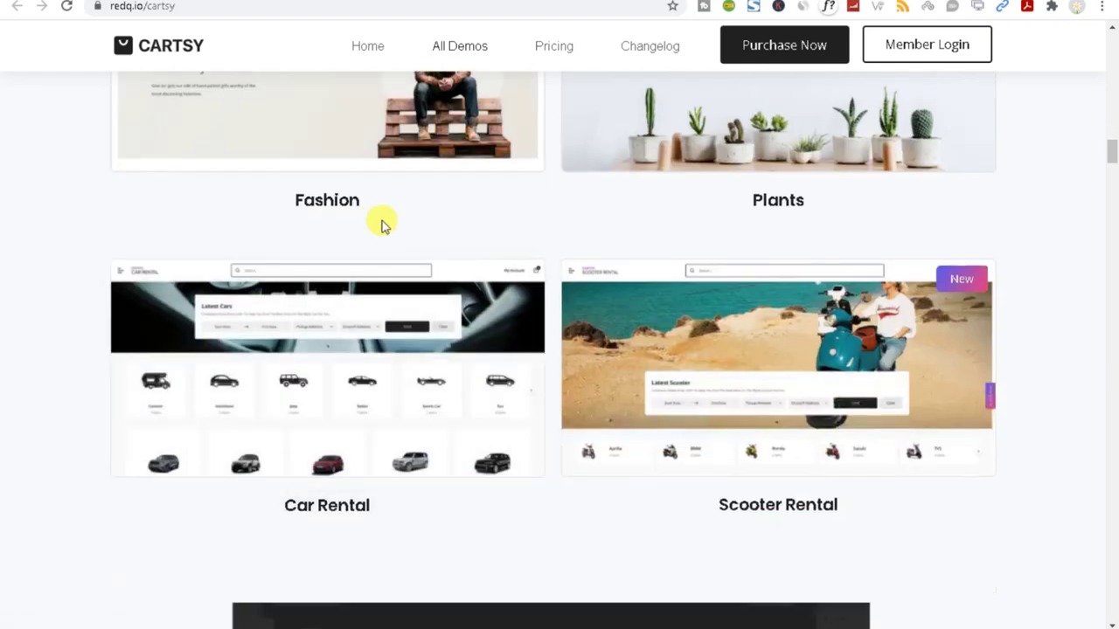
pyautogui.scroll(3, 380, 224)
pyautogui.rightClick(323, 299)
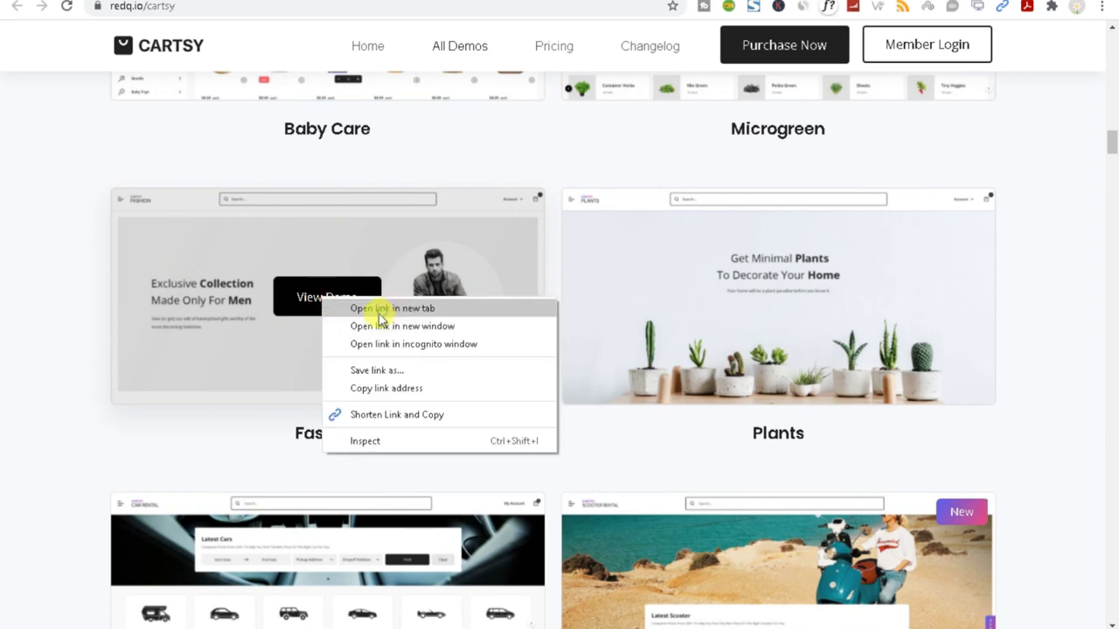
pyautogui.click(379, 309)
pyautogui.scroll(-4, 522, 362)
pyautogui.scroll(3, 722, 375)
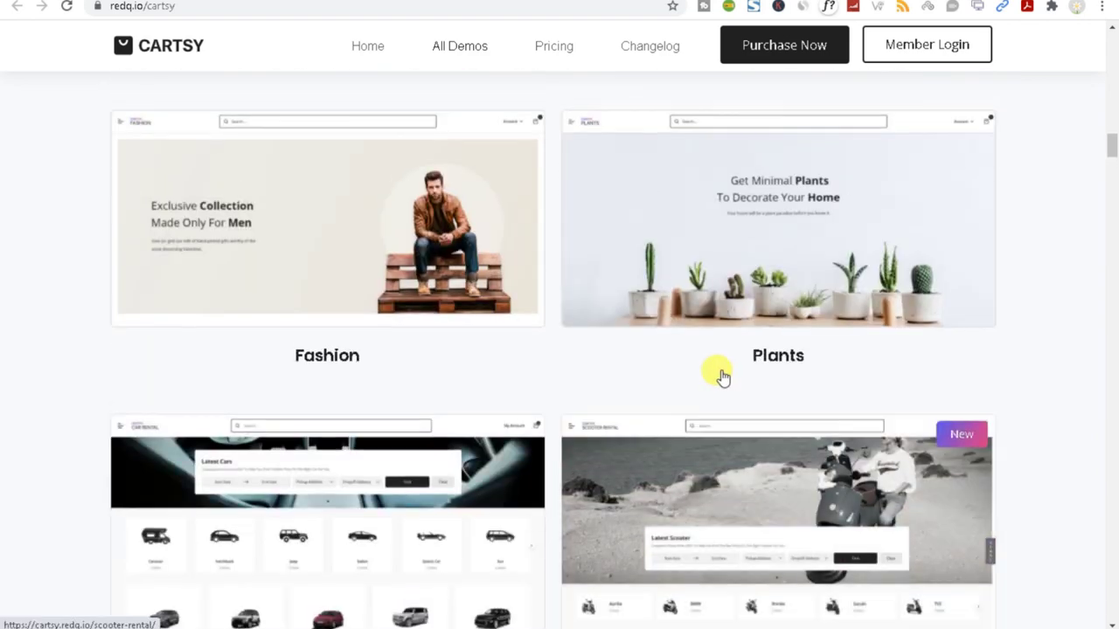
pyautogui.scroll(-2, 717, 367)
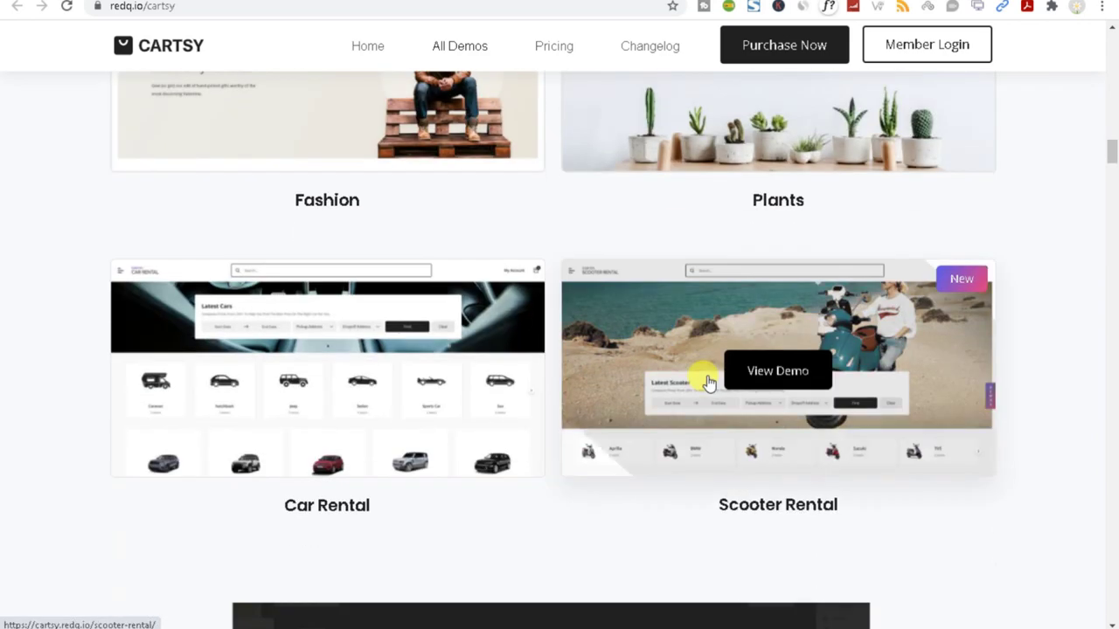
pyautogui.rightClick(753, 371)
pyautogui.click(771, 378)
pyautogui.rightClick(305, 374)
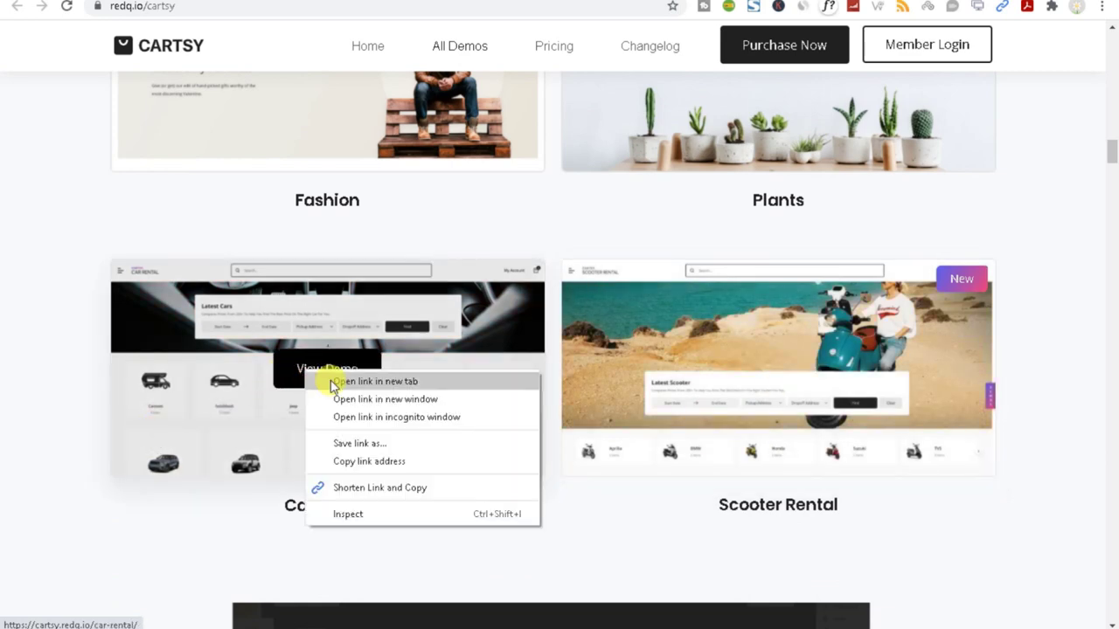
pyautogui.click(346, 383)
pyautogui.scroll(-5, 327, 429)
pyautogui.scroll(4, 364, 352)
pyautogui.scroll(1, 364, 351)
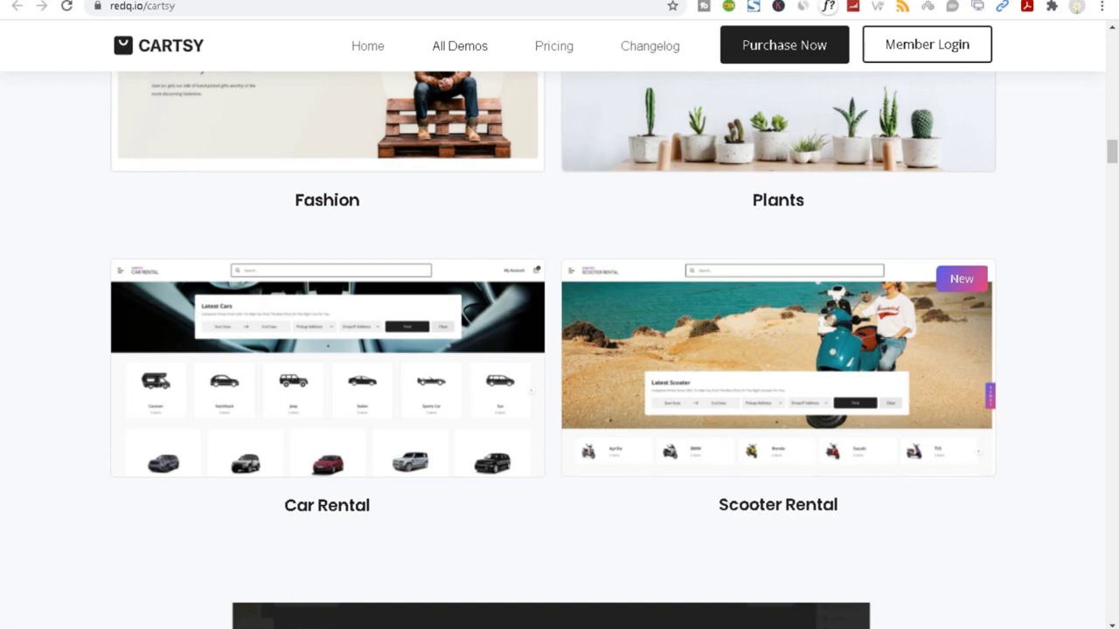
# Browse the Furniture demo's products after closing its subscribe popup, then restore the window down to a narrow size.
pyautogui.click(154, 4)
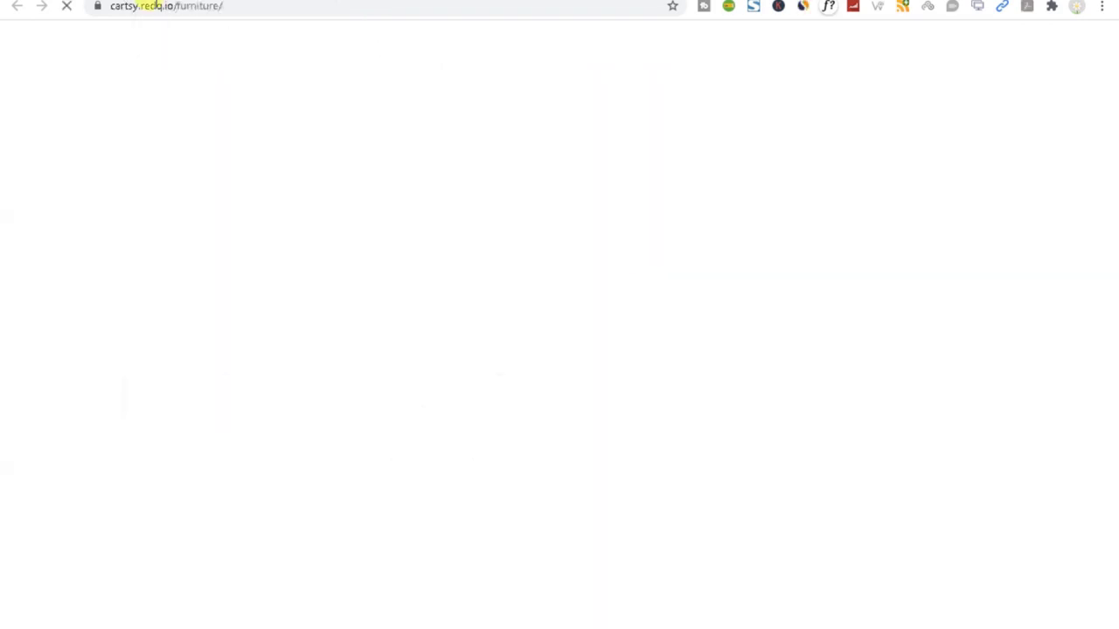
pyautogui.scroll(-8, 370, 315)
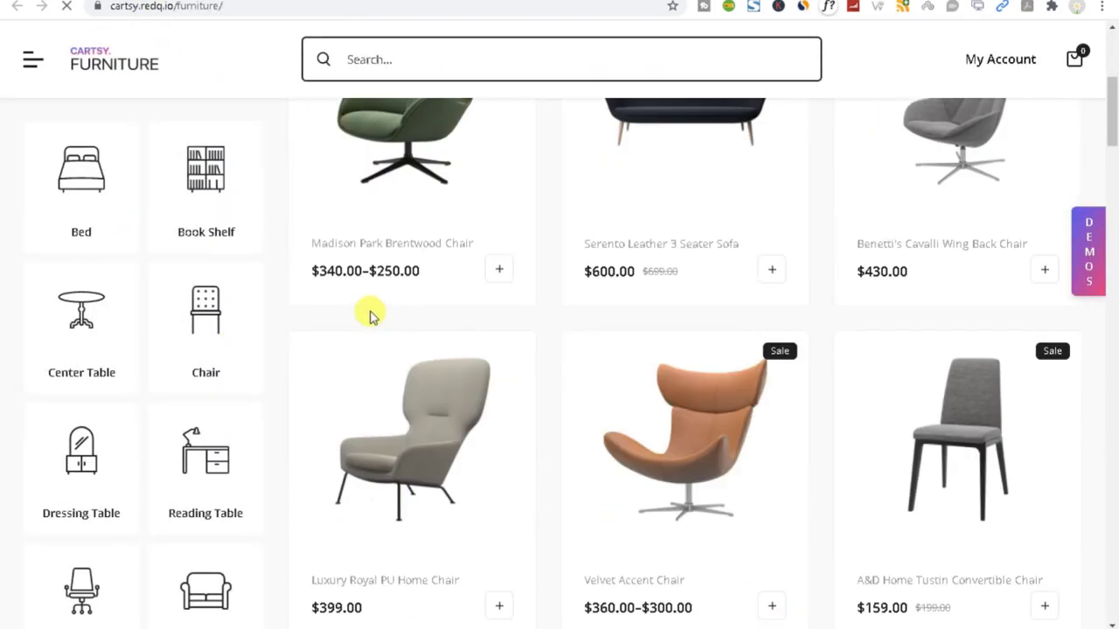
pyautogui.click(993, 100)
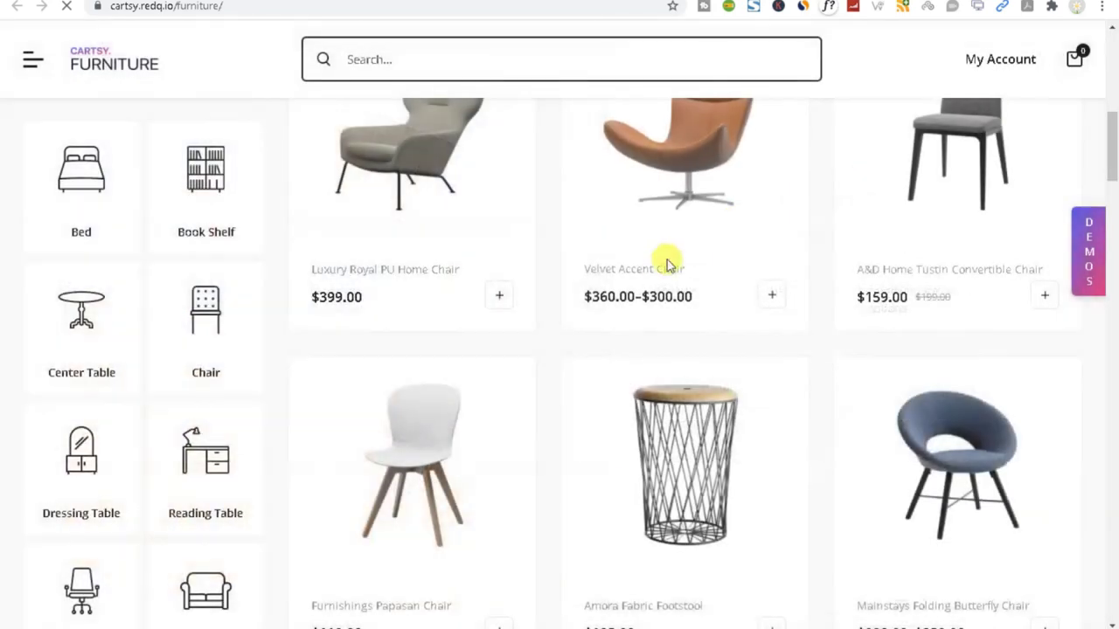
pyautogui.scroll(-14, 651, 332)
pyautogui.scroll(-7, 642, 365)
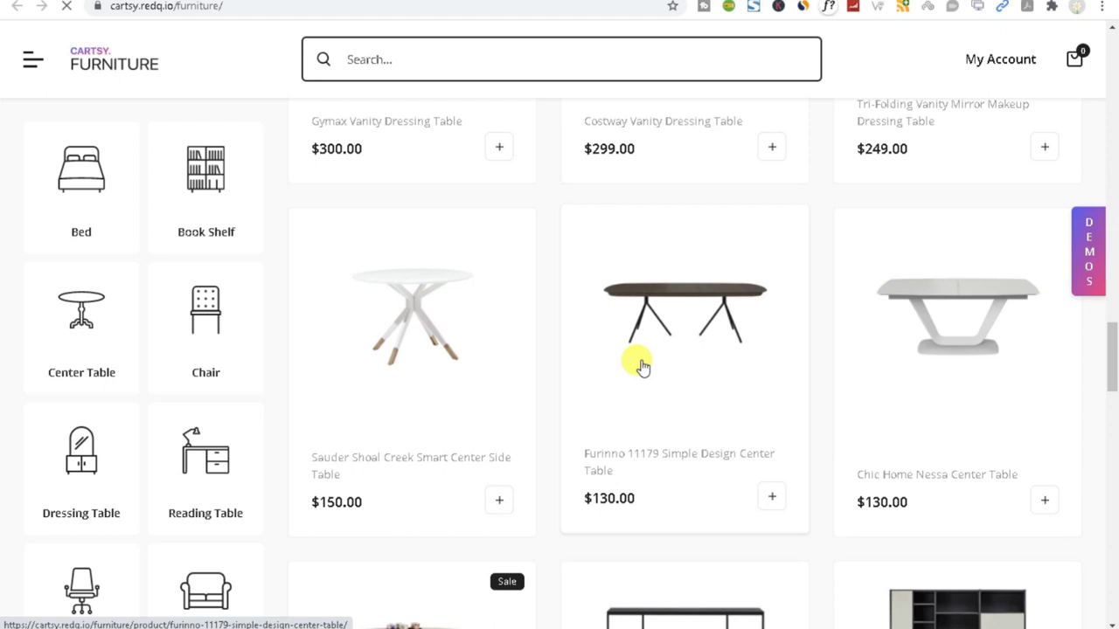
pyautogui.scroll(-6, 643, 367)
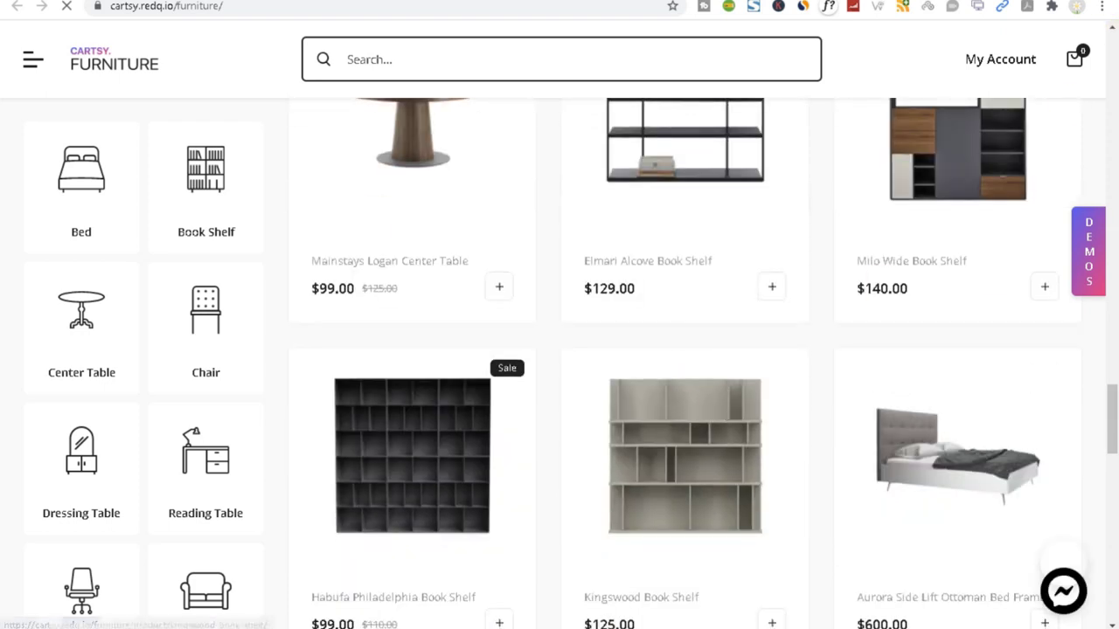
pyautogui.click(1092, 2)
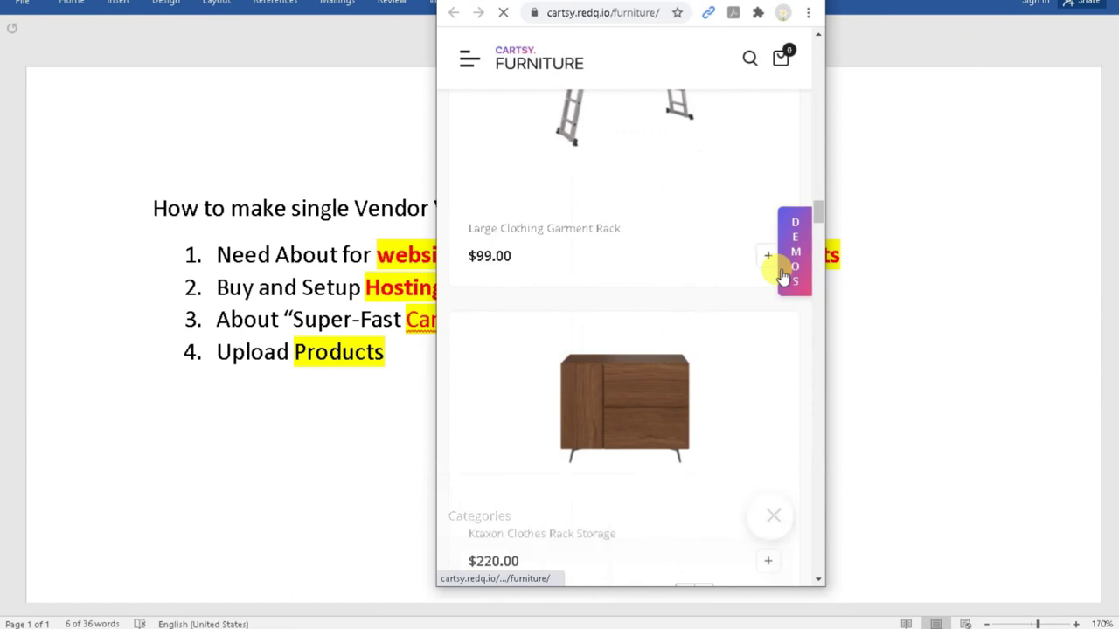
# Expand and browse the Furniture demo's mobile categories panel, then close it.
pyautogui.scroll(-5, 752, 297)
pyautogui.moveTo(822, 240); pyautogui.dragTo(811, 30)
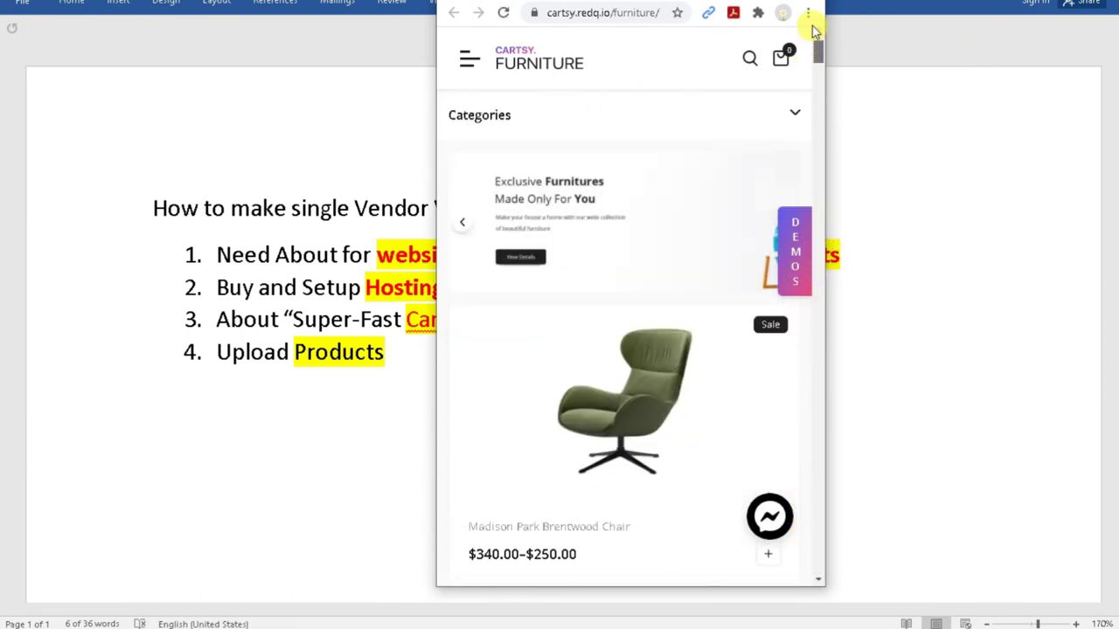
pyautogui.click(566, 113)
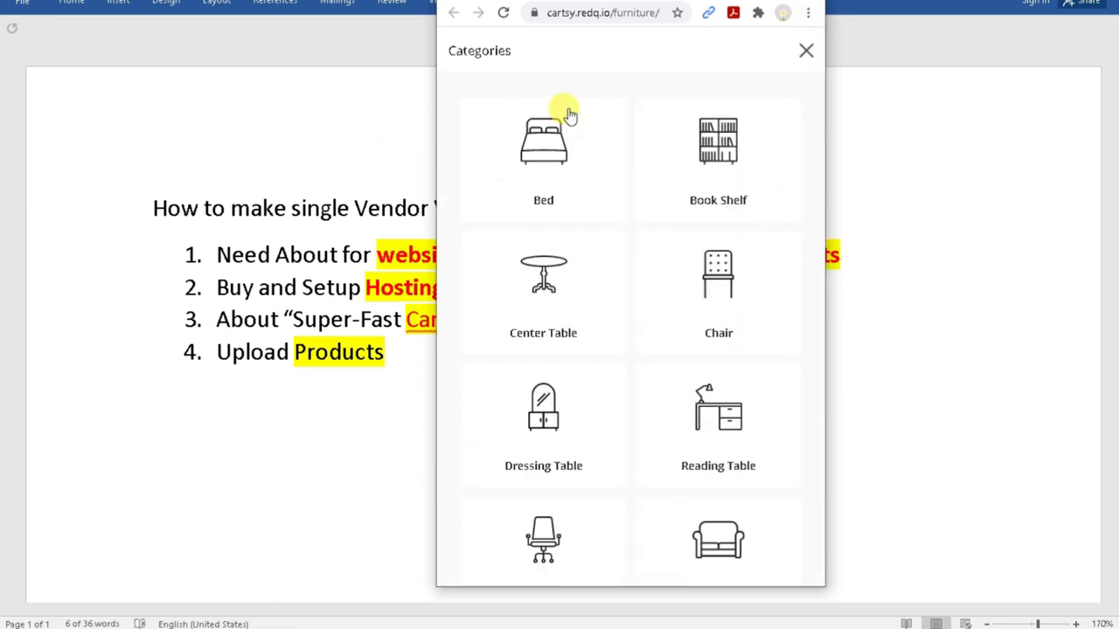
pyautogui.scroll(-2, 669, 324)
pyautogui.scroll(2, 662, 370)
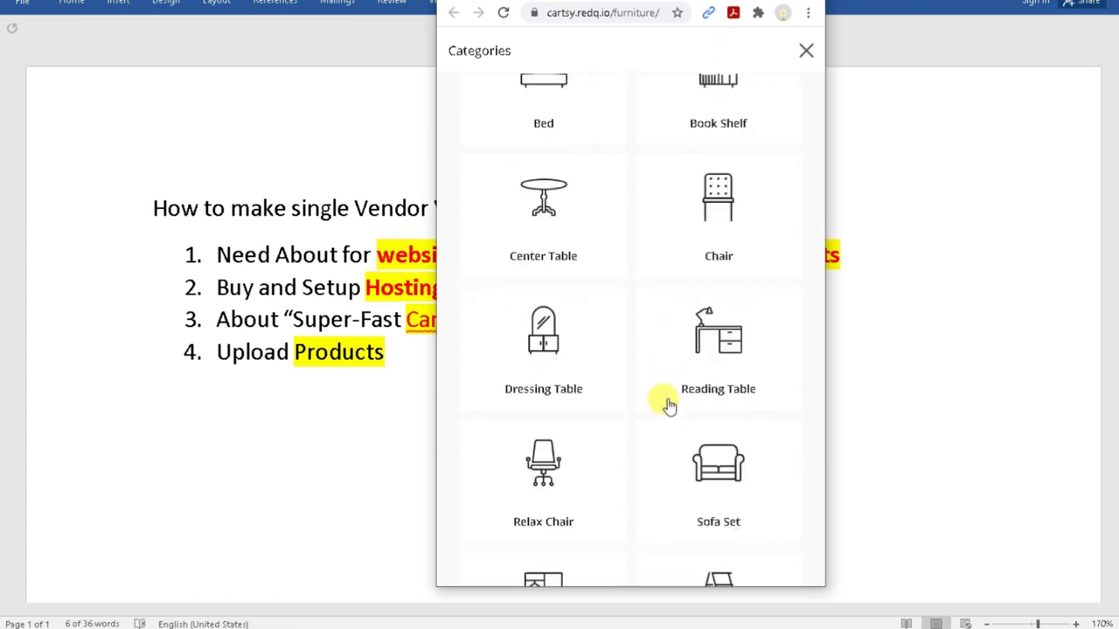
pyautogui.click(806, 53)
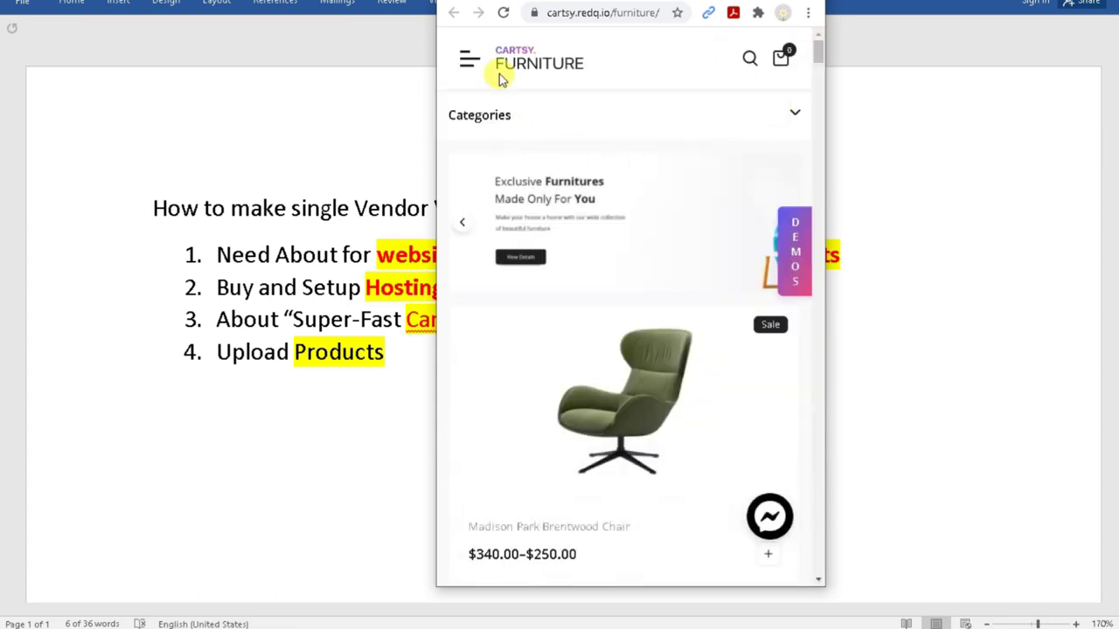
# Open and close the mobile navigation menu, then scroll through the products.
pyautogui.click(468, 58)
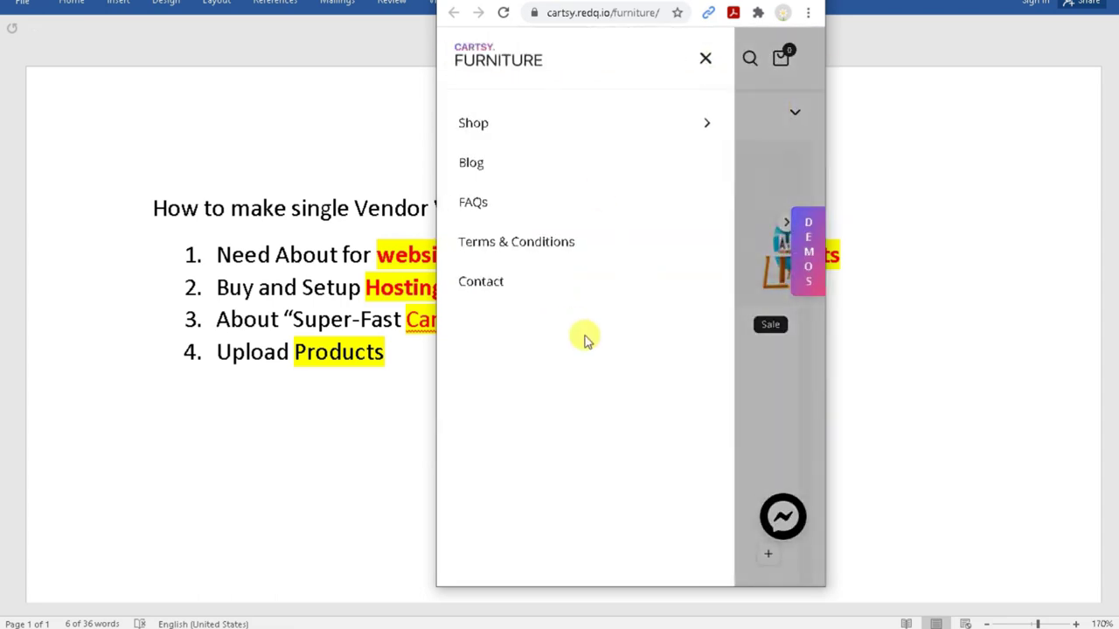
pyautogui.click(707, 61)
pyautogui.scroll(-5, 773, 433)
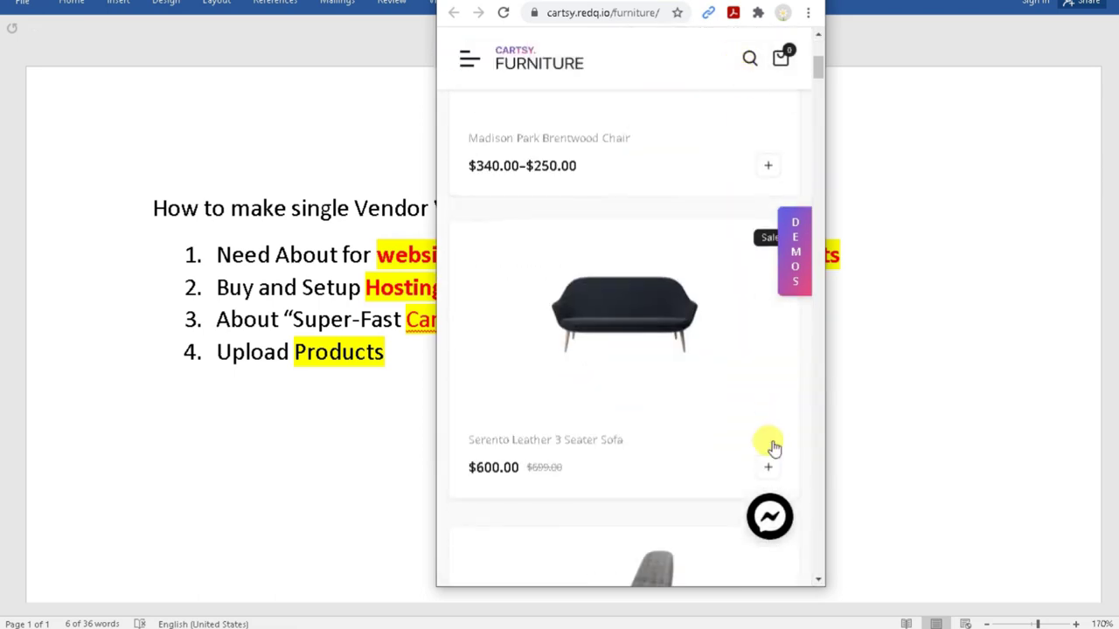
pyautogui.scroll(-10, 680, 382)
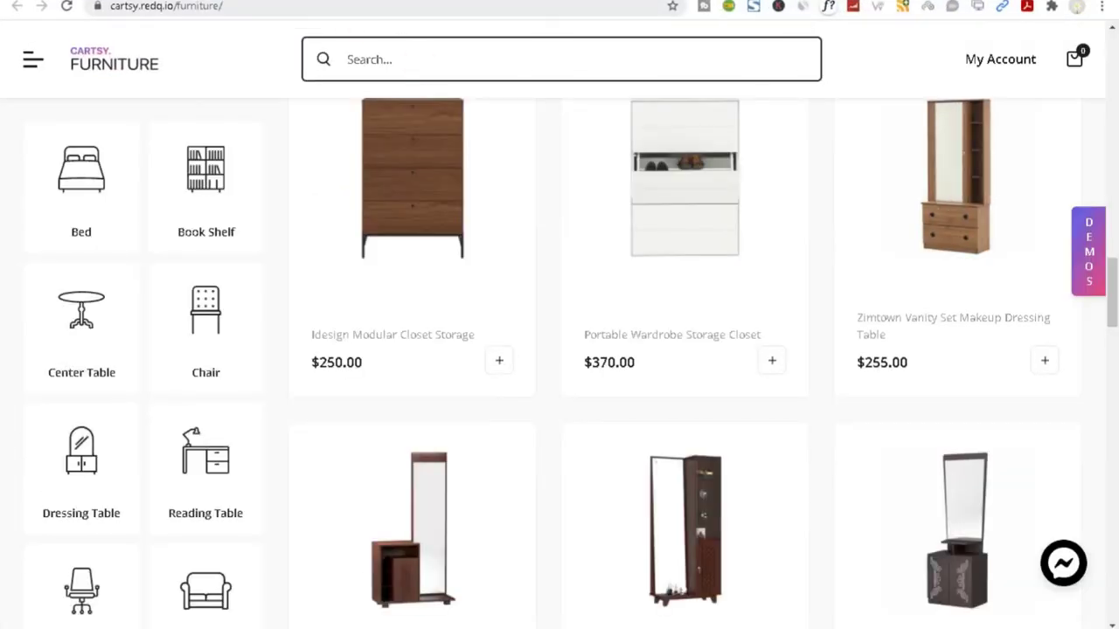
pyautogui.scroll(-4, 599, 382)
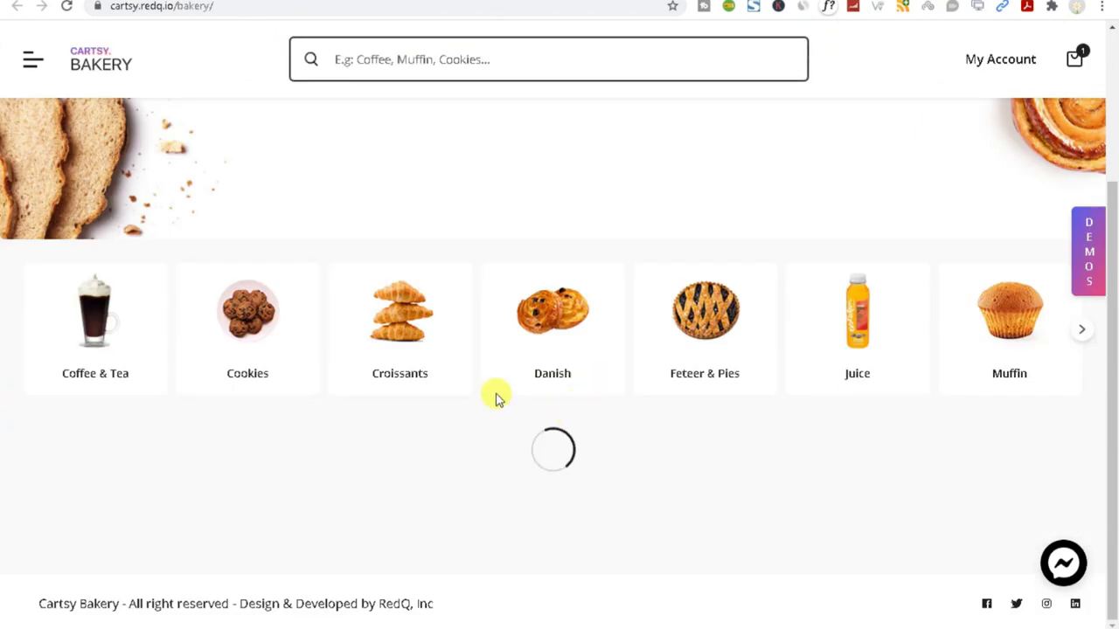
# Close the Medicine demo's subscribe popup and advance the promotional banner slideshow three times.
pyautogui.scroll(3, 391, 366)
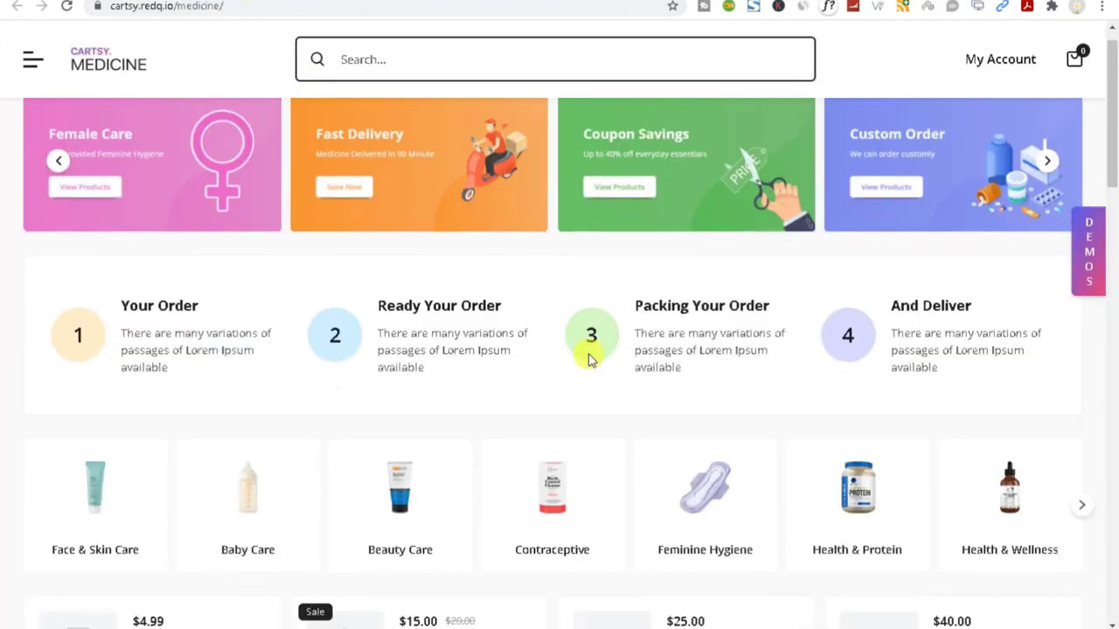
pyautogui.scroll(-4, 588, 353)
pyautogui.scroll(4, 588, 353)
pyautogui.scroll(-6, 588, 353)
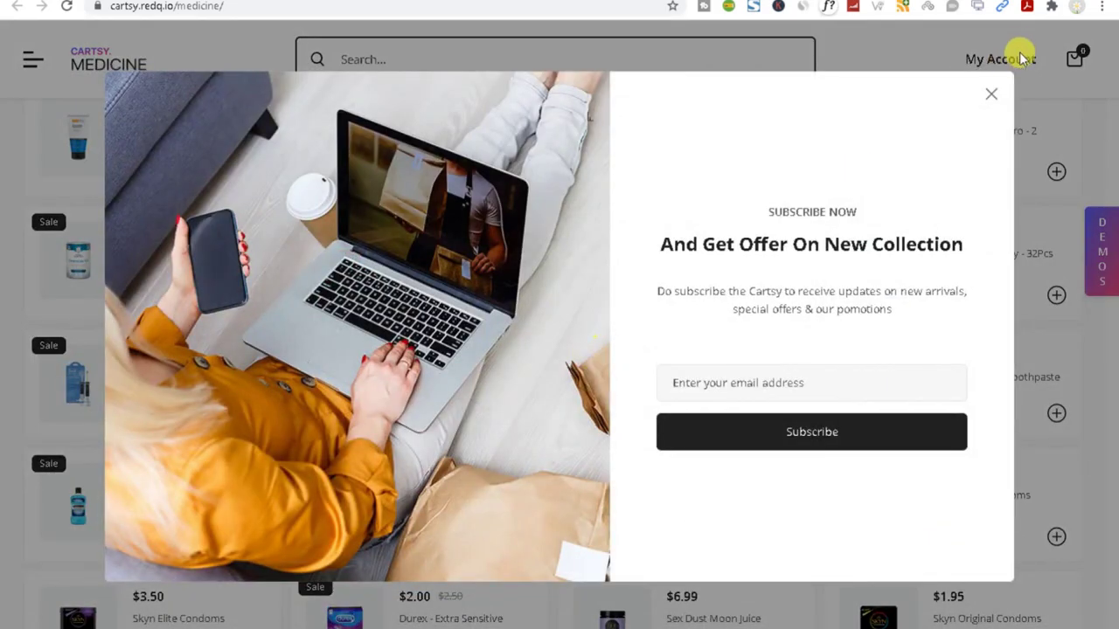
pyautogui.click(993, 95)
pyautogui.scroll(-3, 719, 366)
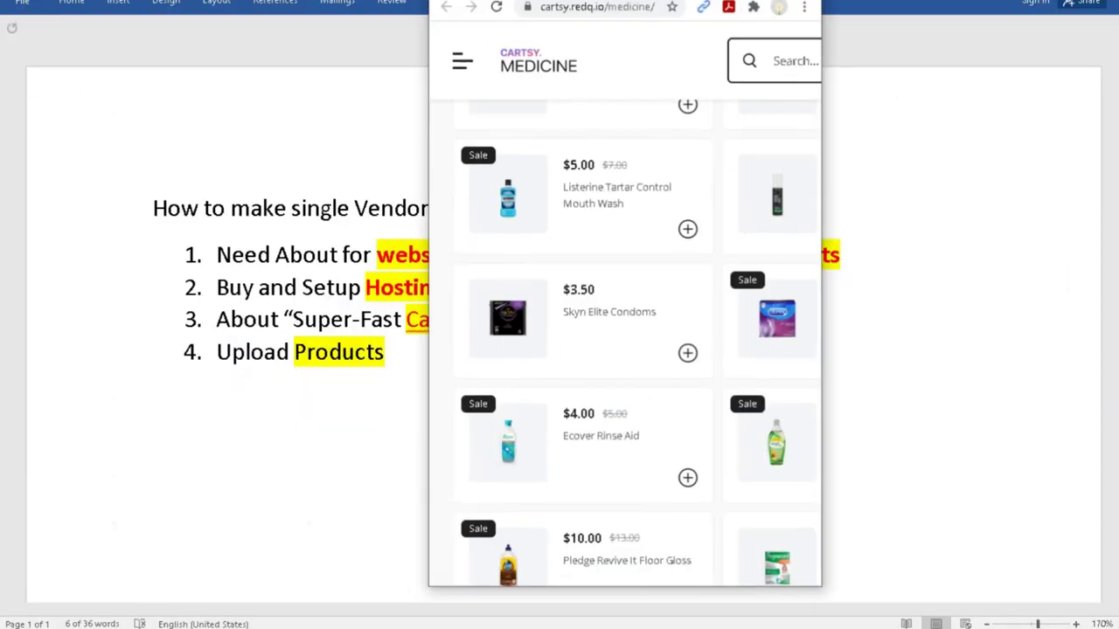
pyautogui.scroll(-10, 605, 364)
pyautogui.scroll(12, 604, 364)
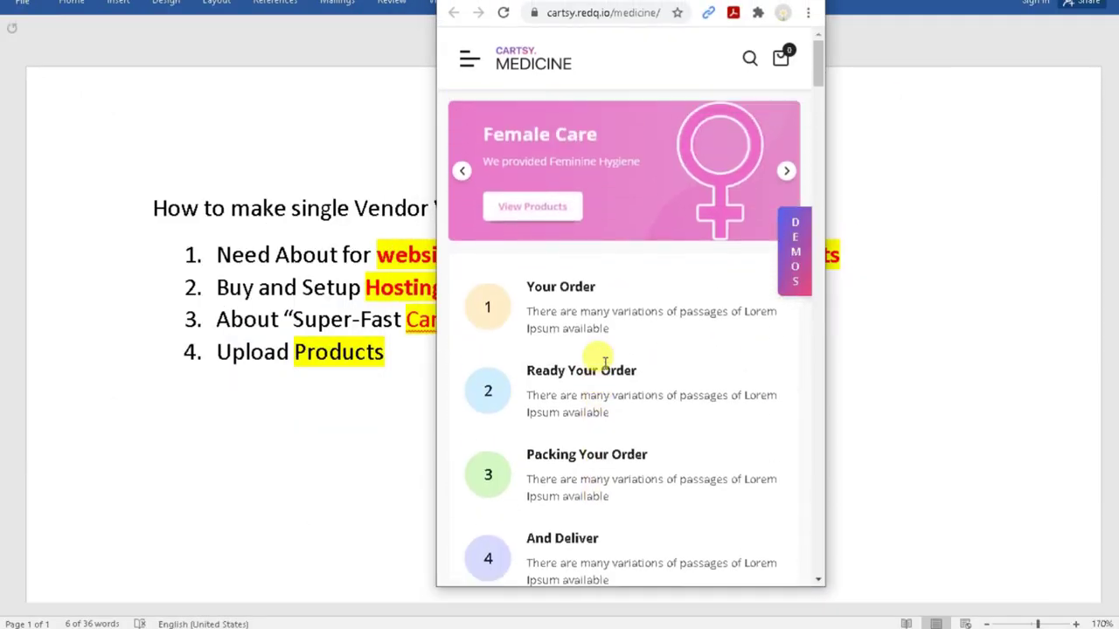
pyautogui.click(782, 178)
pyautogui.click(782, 178)
pyautogui.click(782, 177)
pyautogui.scroll(-2, 615, 335)
# Highlight the order step headings like Your Order and scroll down to the products.
pyautogui.moveTo(521, 130); pyautogui.dragTo(675, 141)
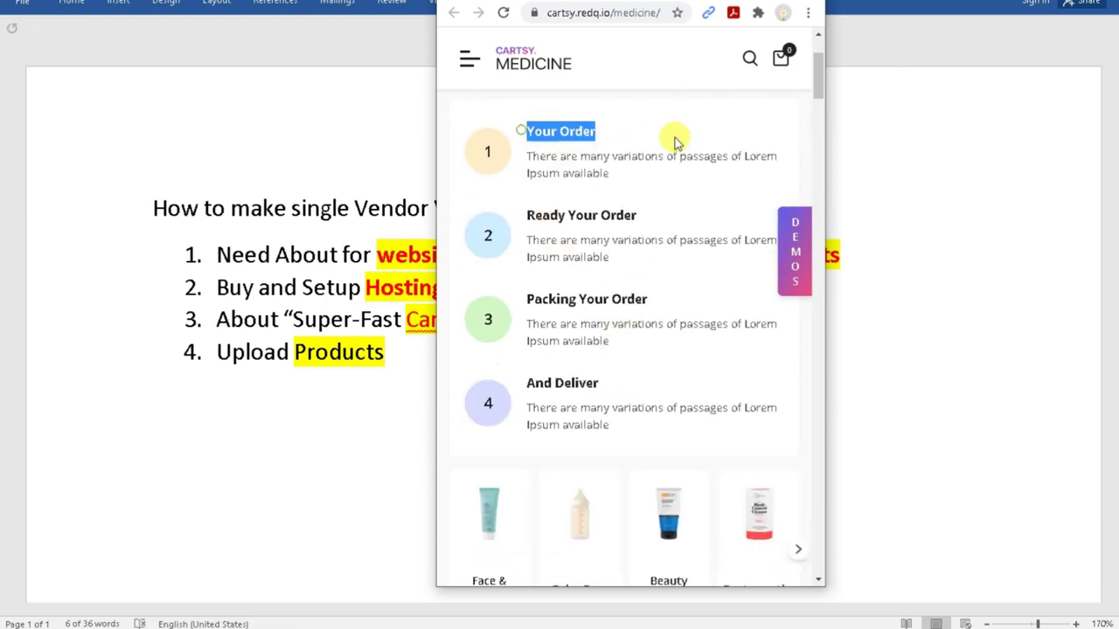
pyautogui.tripleClick(511, 211)
pyautogui.click(509, 283)
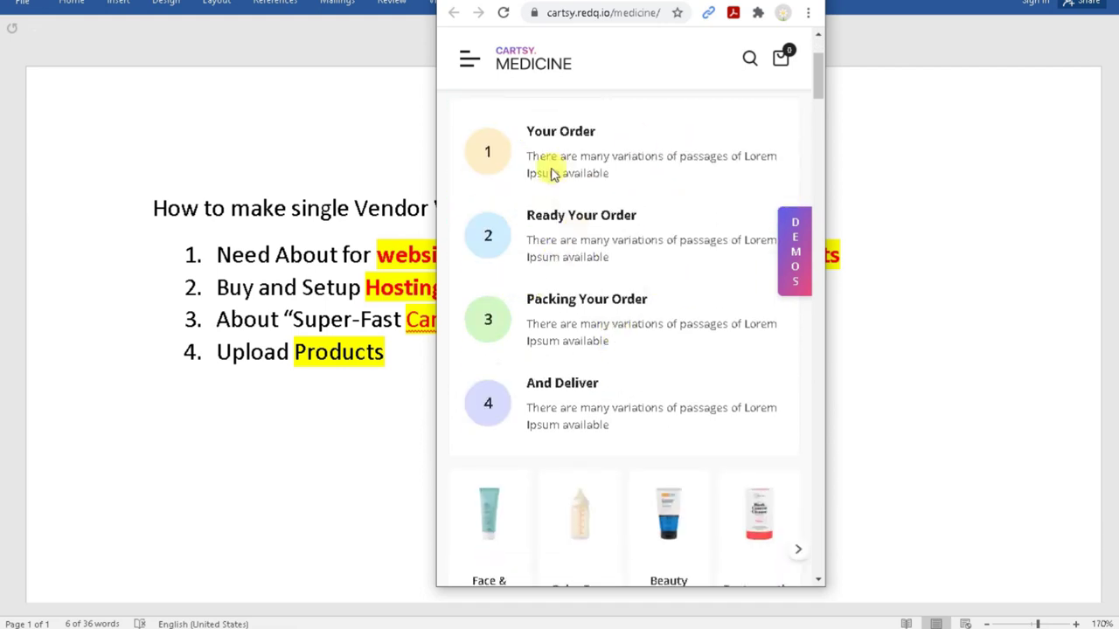
pyautogui.moveTo(570, 130); pyautogui.dragTo(628, 138)
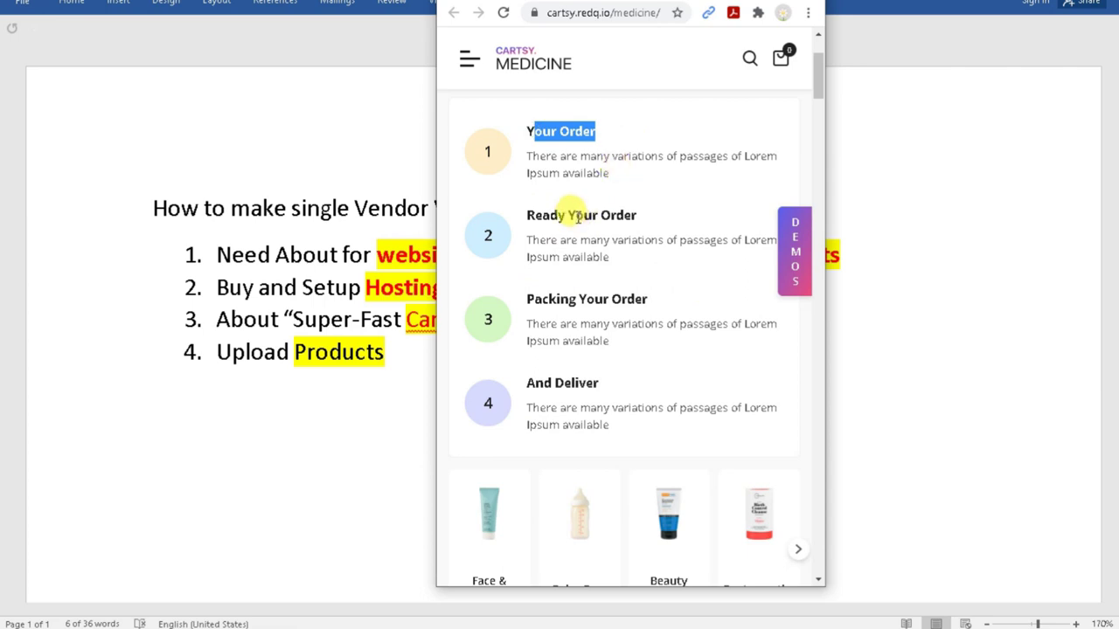
pyautogui.tripleClick(564, 299)
pyautogui.click(560, 398)
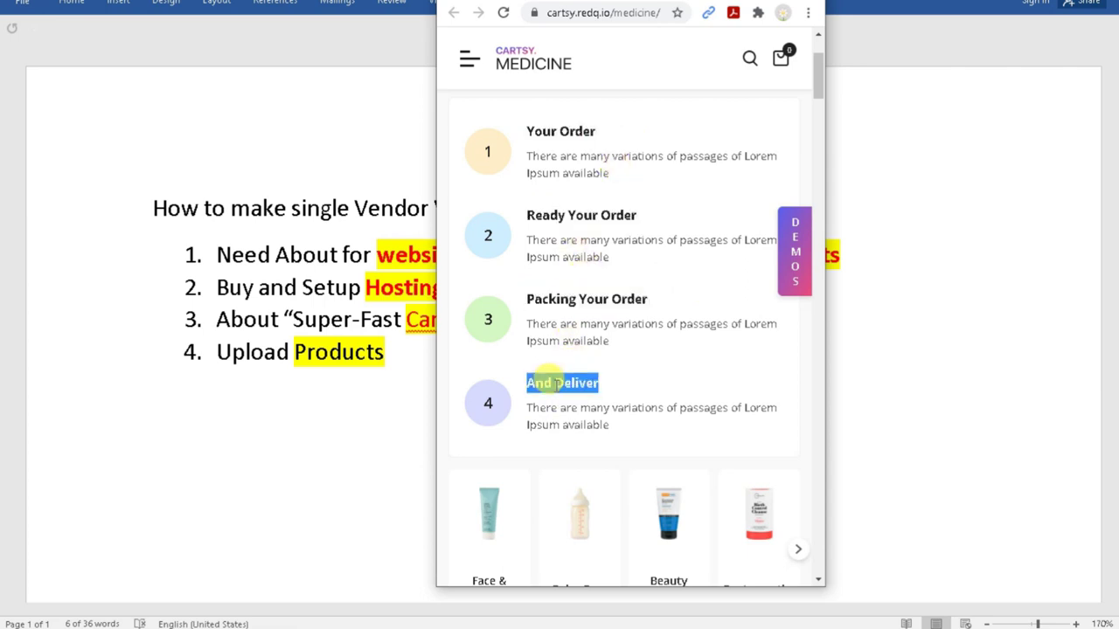
pyautogui.scroll(-4, 556, 385)
pyautogui.moveTo(707, 242); pyautogui.dragTo(487, 241)
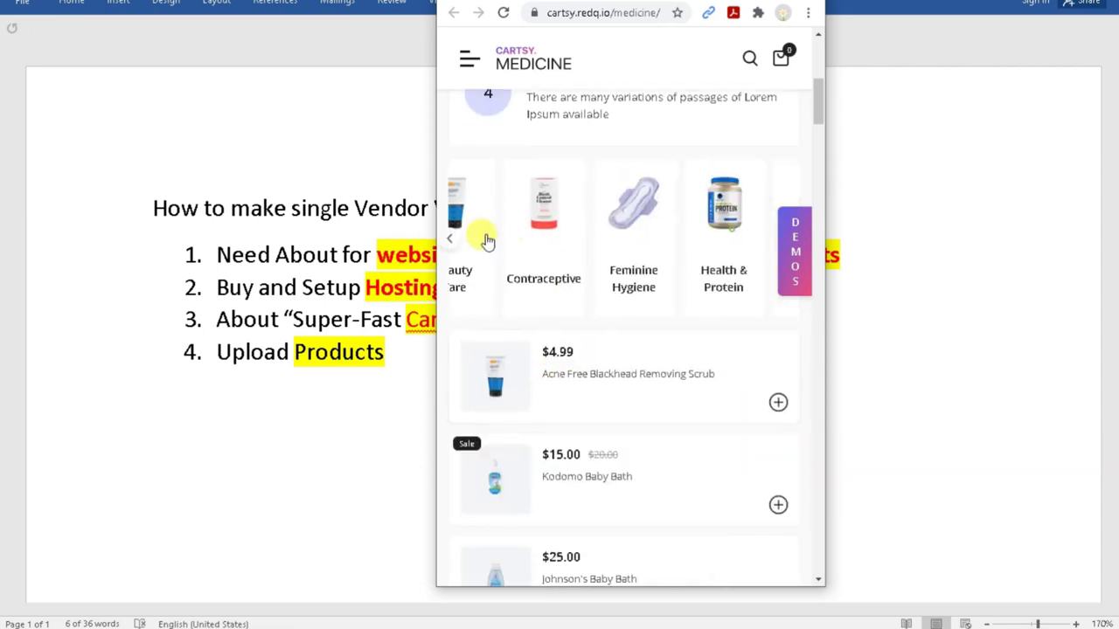
pyautogui.moveTo(682, 237); pyautogui.dragTo(487, 242)
pyautogui.scroll(-3, 568, 313)
pyautogui.scroll(-15, 570, 312)
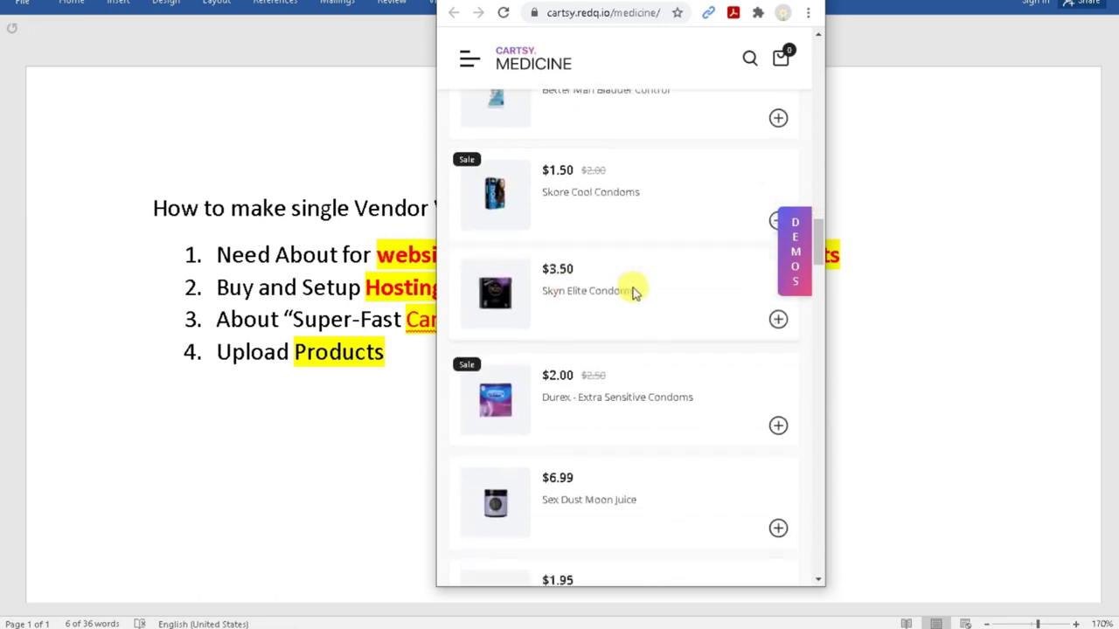
pyautogui.scroll(-15, 635, 289)
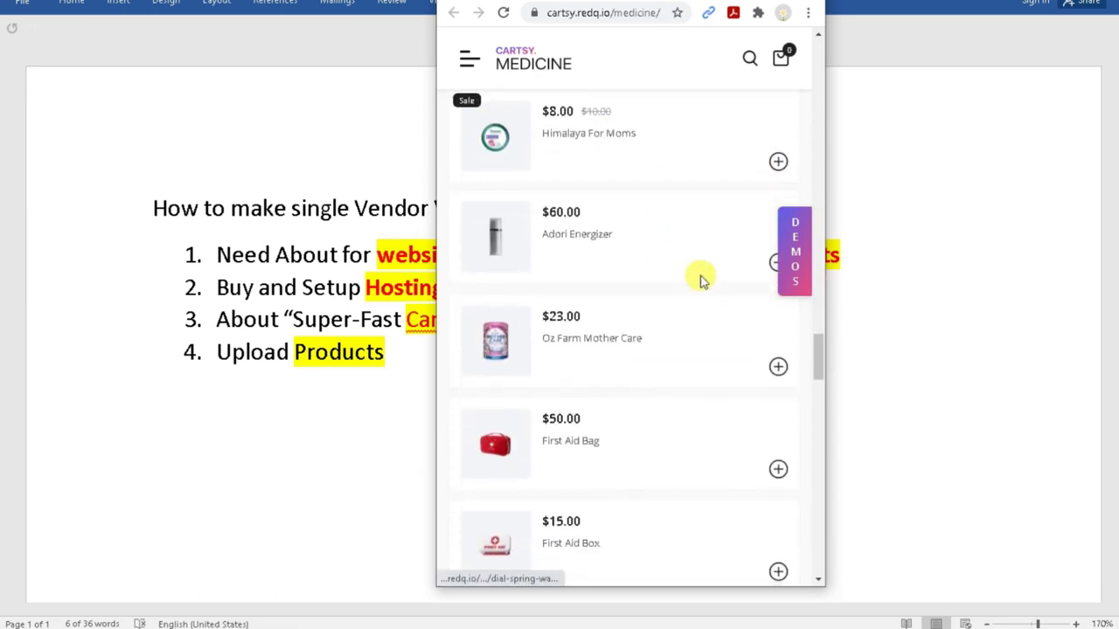
pyautogui.scroll(-3, 699, 280)
# Add the First Aid Bag and Sergical Mask to the cart and proceed to checkout.
pyautogui.click(777, 161)
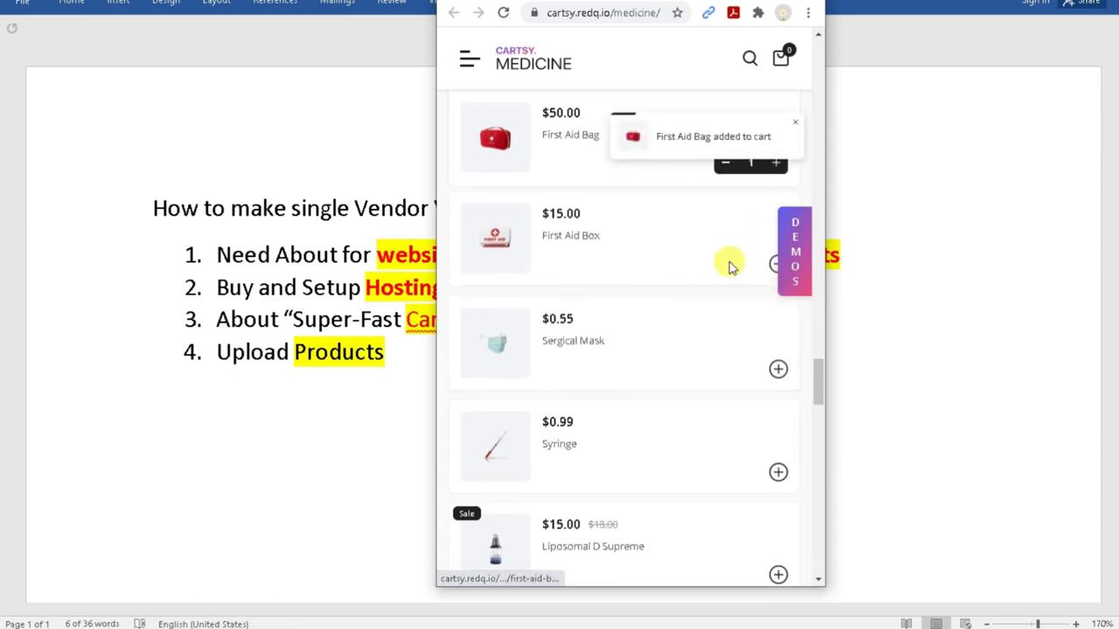
pyautogui.click(778, 367)
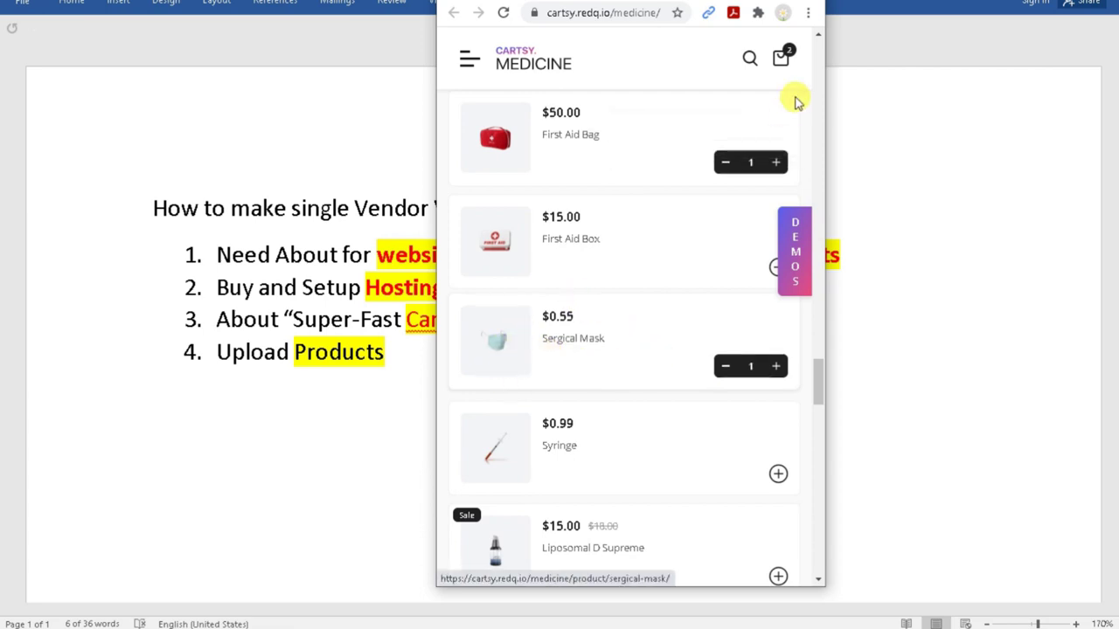
pyautogui.click(780, 57)
pyautogui.click(649, 553)
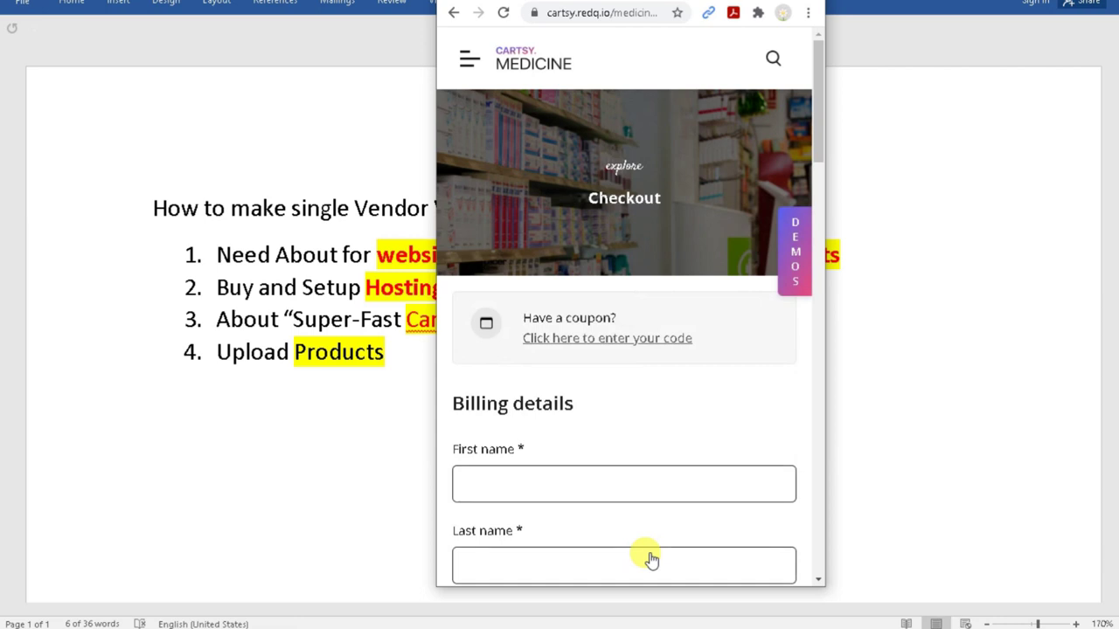
# Try autofill in the checkout Email, Postcode and Town/City fields, then return to the medicine homepage.
pyautogui.scroll(-8, 651, 560)
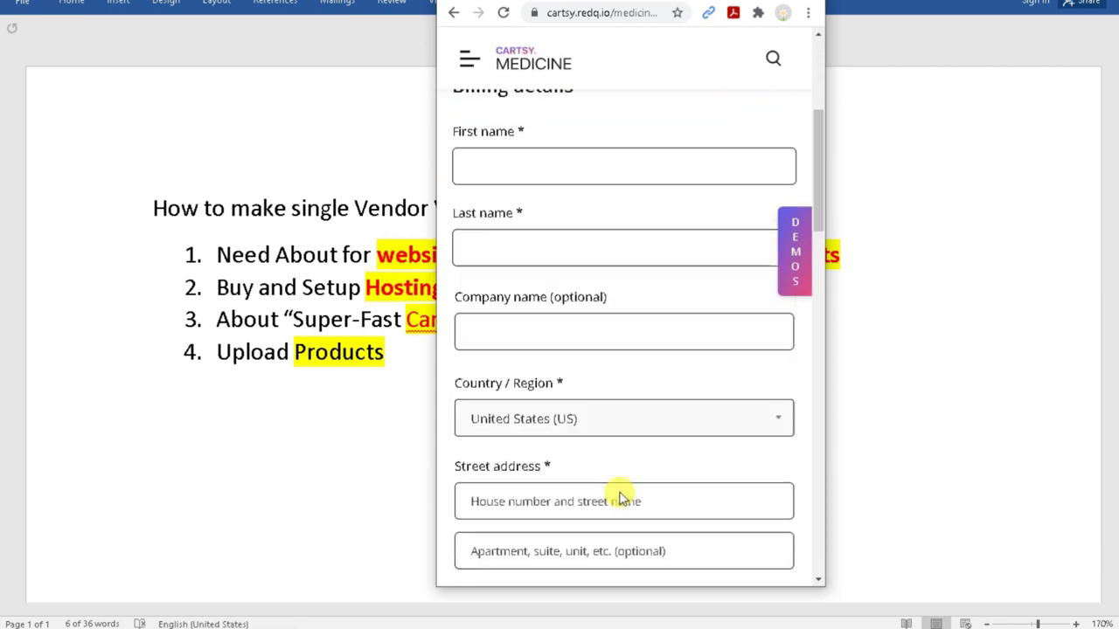
pyautogui.scroll(-5, 620, 494)
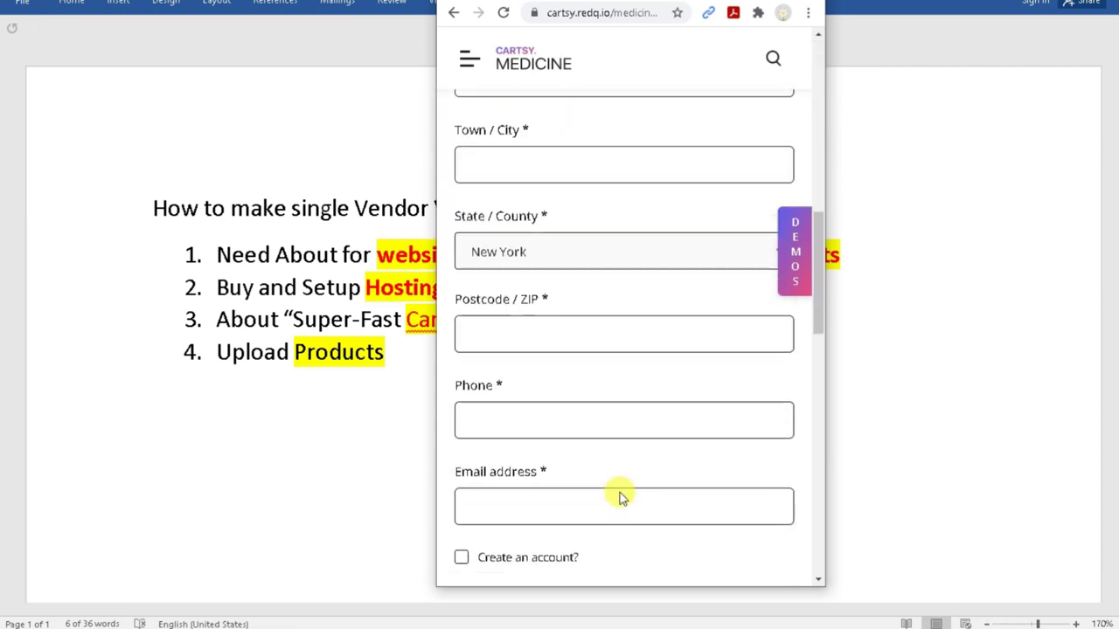
pyautogui.scroll(5, 619, 454)
pyautogui.click(486, 510)
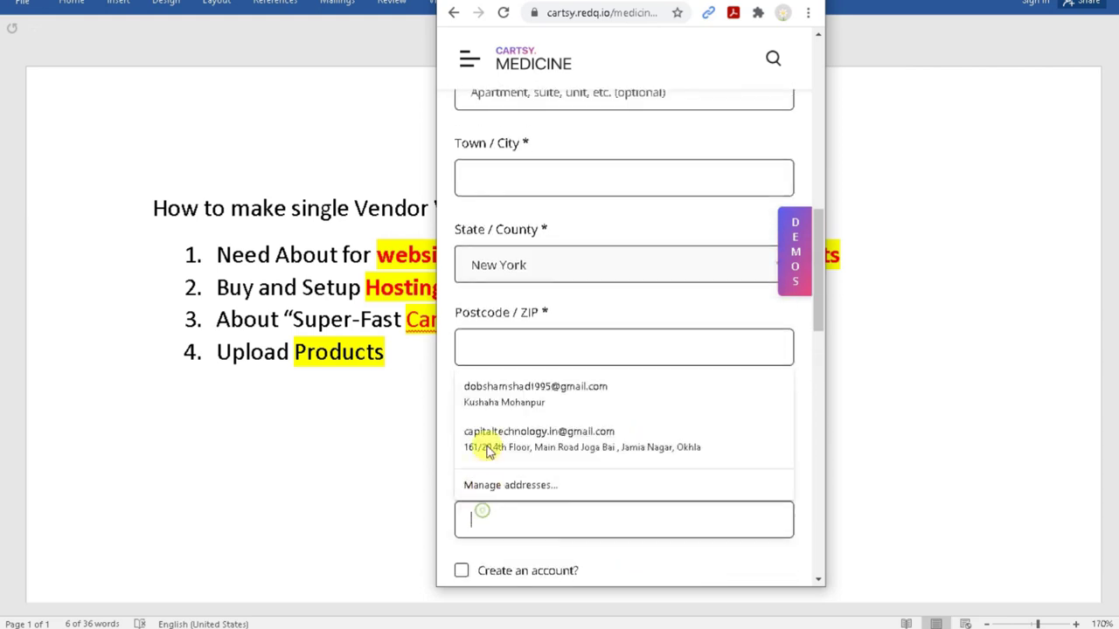
pyautogui.click(518, 339)
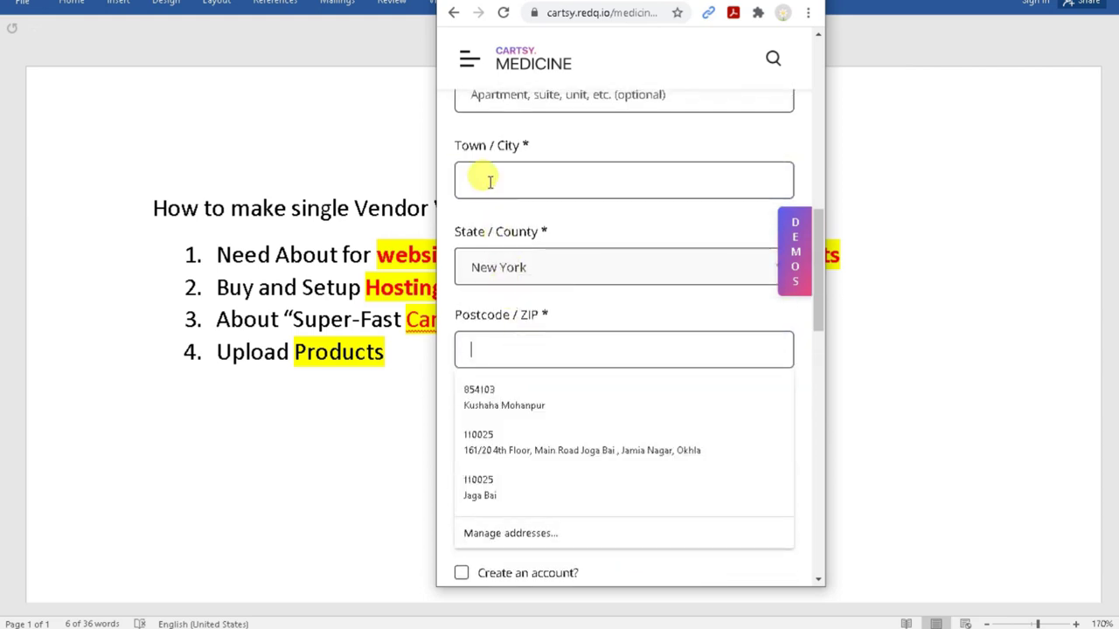
pyautogui.click(491, 181)
pyautogui.scroll(10, 742, 125)
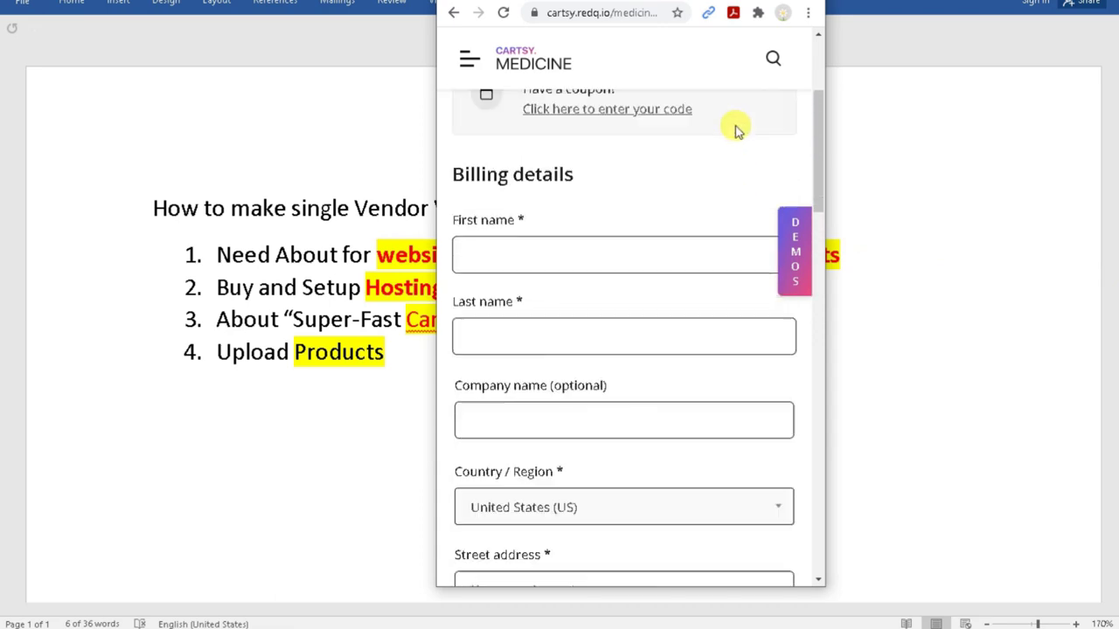
pyautogui.click(453, 14)
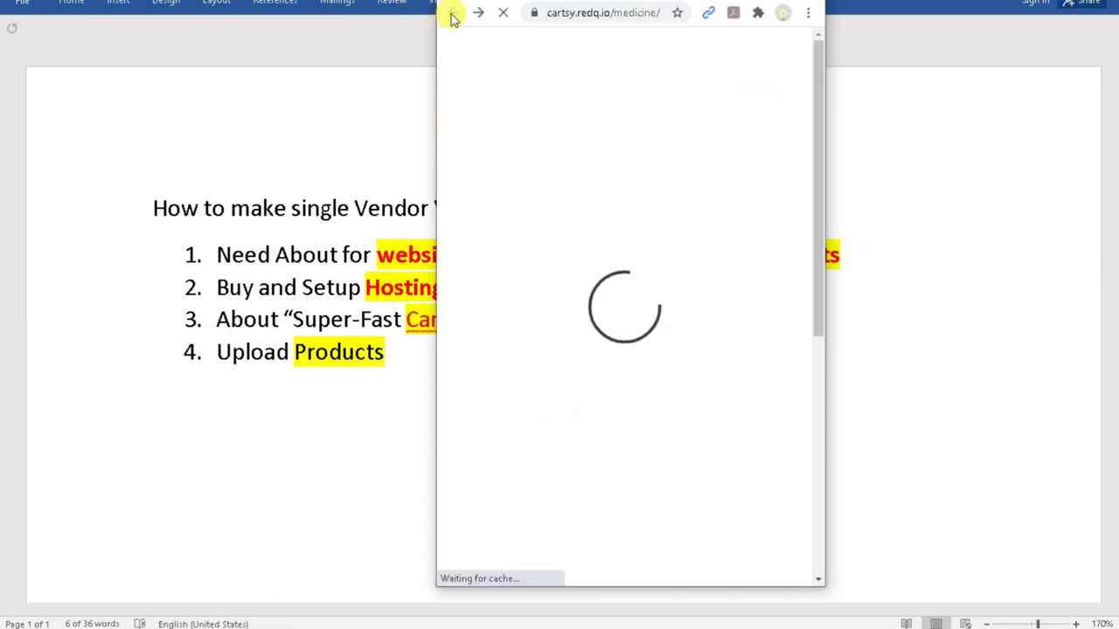
# Maximize the browser and browse the Home Appliances demo, closing its Subscribe popup.
pyautogui.press('super+Up')
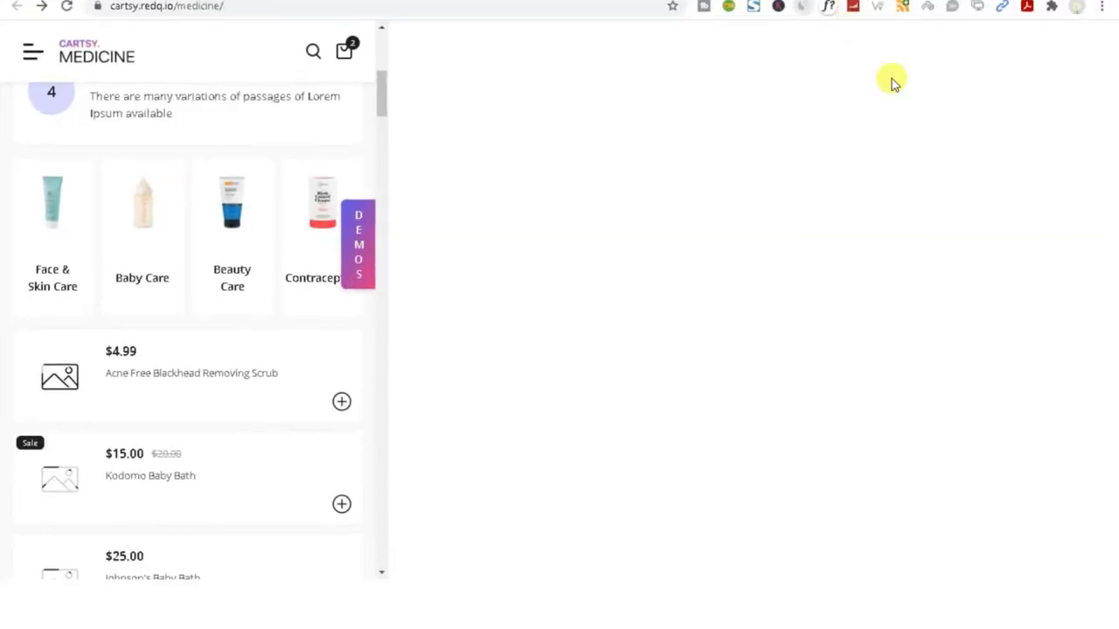
pyautogui.hotkey('alt', 'Left')
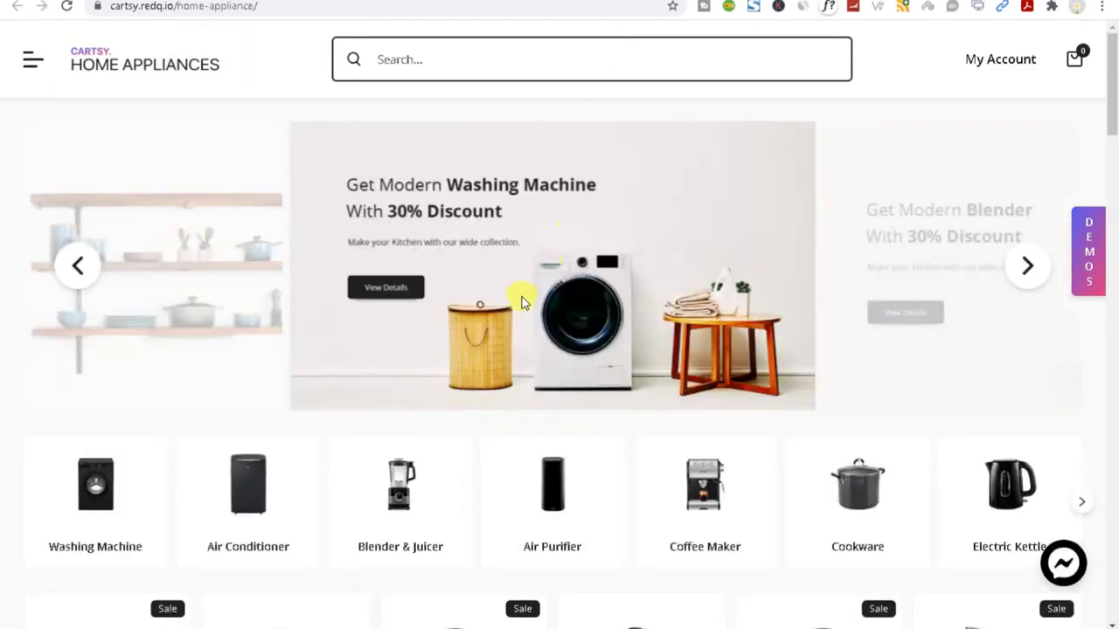
pyautogui.scroll(-5, 512, 314)
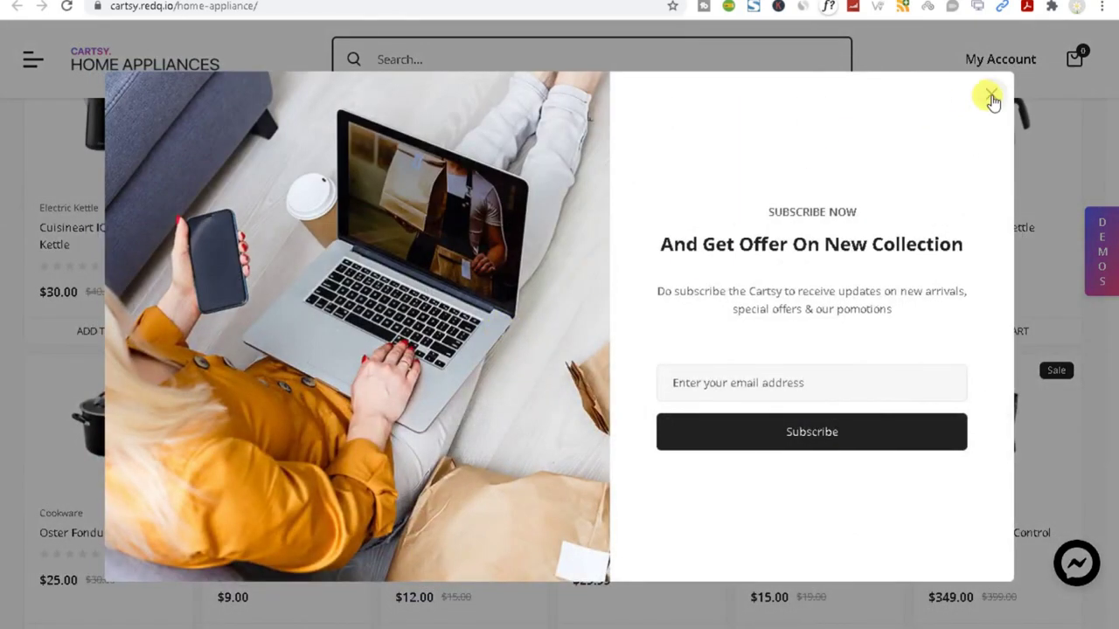
pyautogui.click(991, 98)
pyautogui.scroll(-5, 537, 320)
pyautogui.scroll(8, 512, 361)
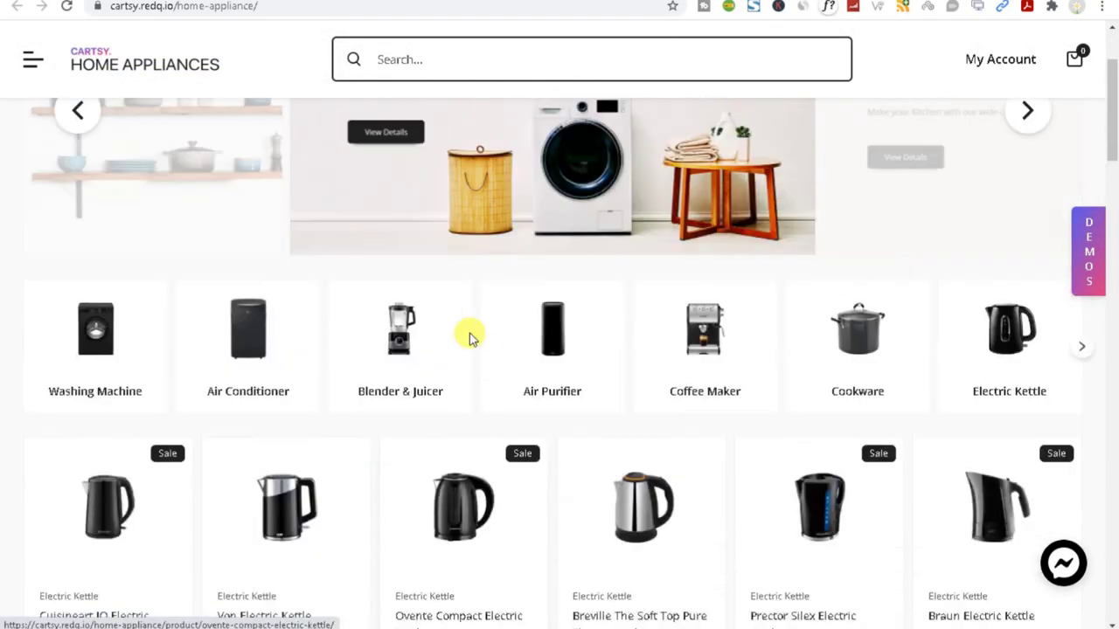
pyautogui.scroll(2, 493, 357)
# Browse the Gadget demo store, dismissing its Subscribe popup.
pyautogui.hotkey('alt', 'Left')
pyautogui.scroll(-5, 499, 355)
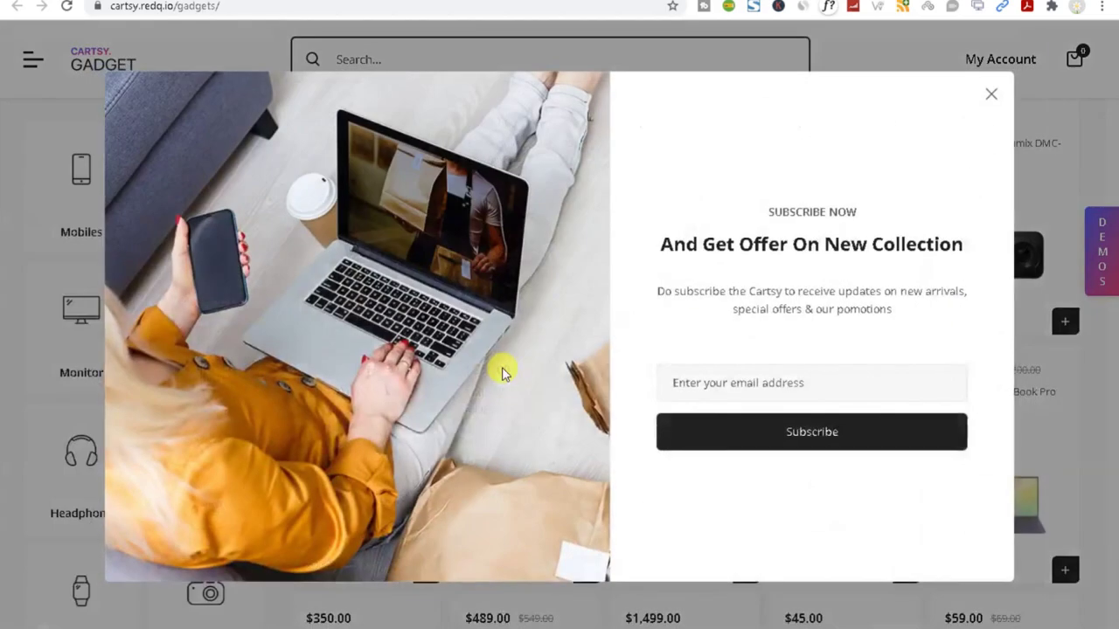
pyautogui.click(989, 96)
pyautogui.scroll(-9, 638, 379)
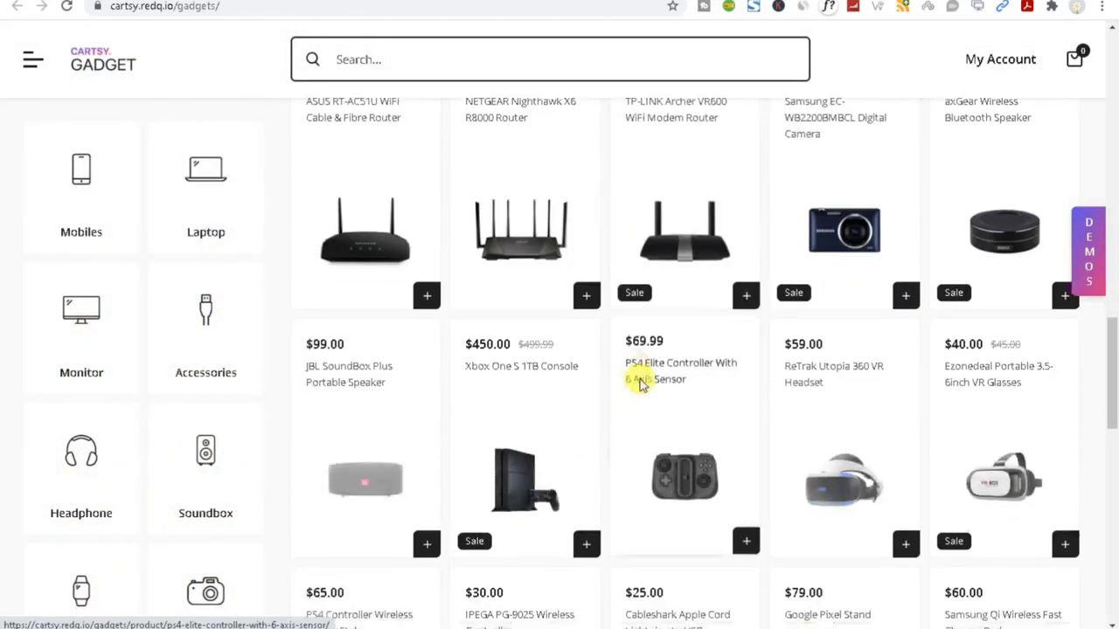
pyautogui.scroll(-5, 638, 379)
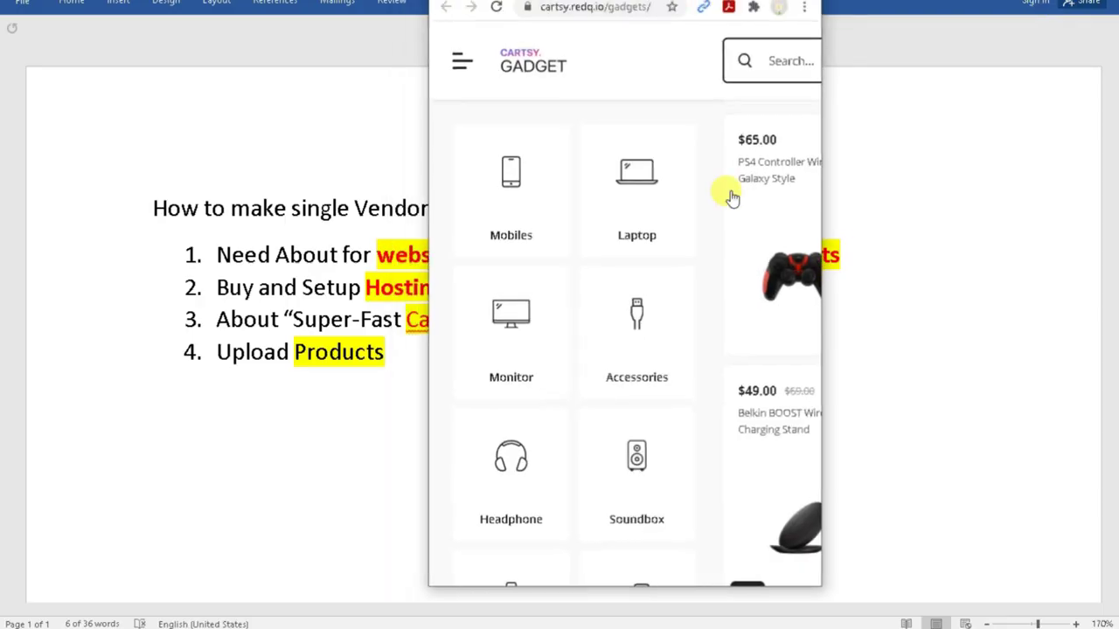
pyautogui.scroll(-15, 569, 359)
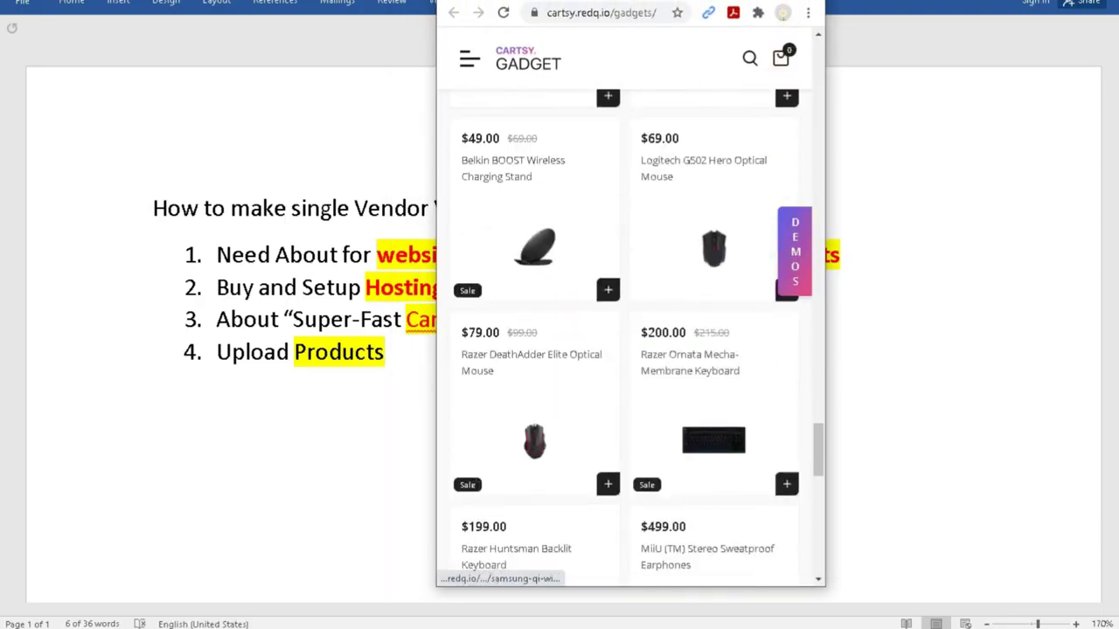
# Browse the Baby Care and Micro Greens demos, closing each Subscribe popup.
pyautogui.doubleClick(762, 5)
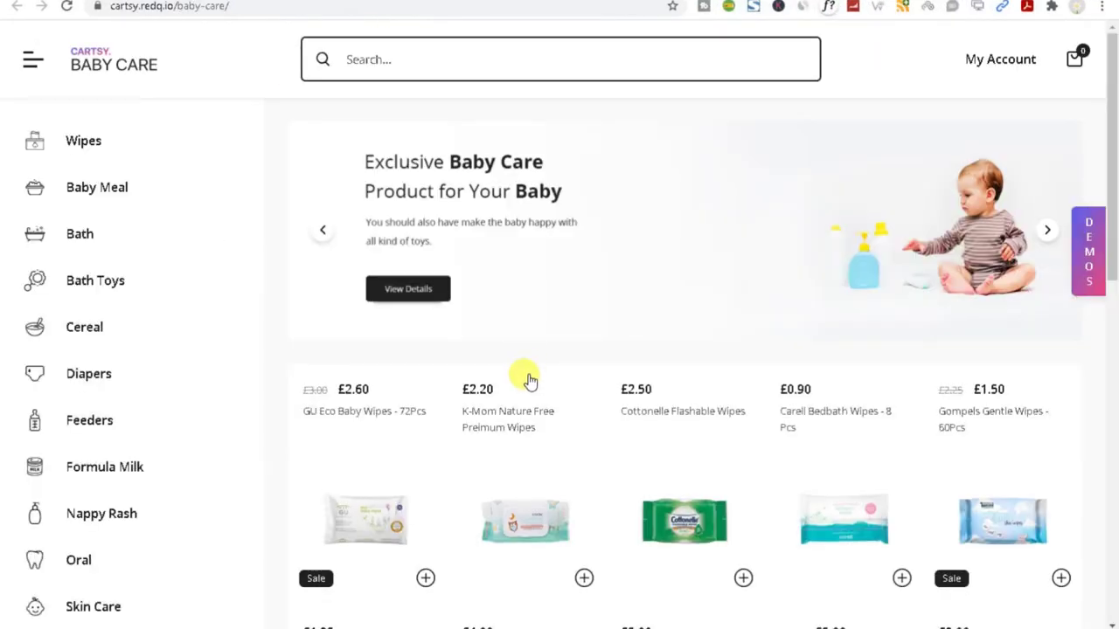
pyautogui.scroll(-5, 527, 378)
pyautogui.click(989, 92)
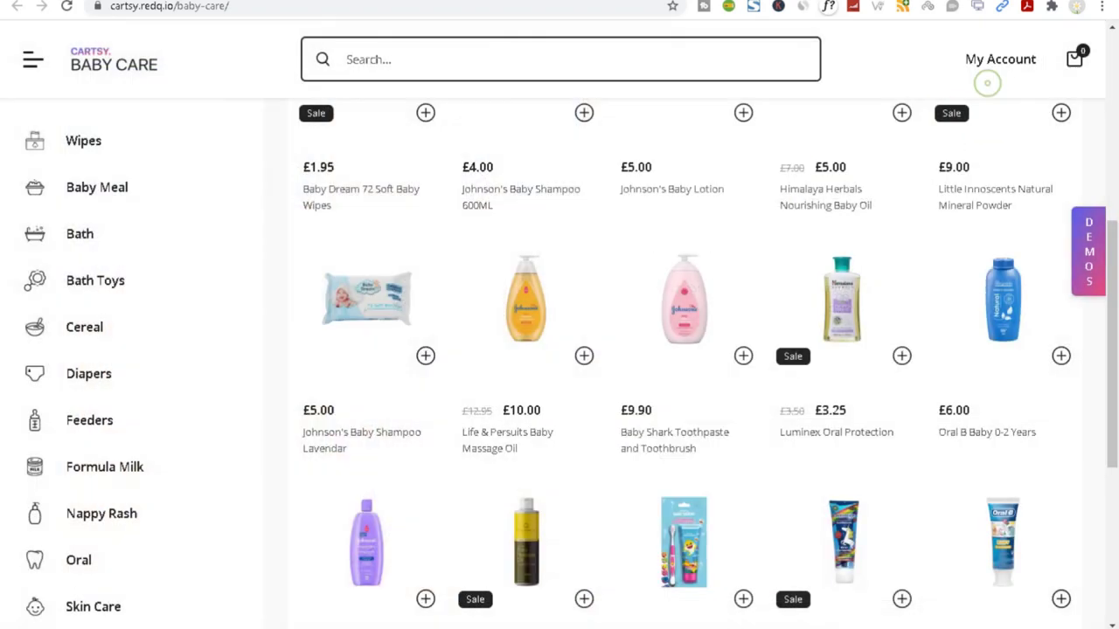
pyautogui.scroll(-4, 506, 384)
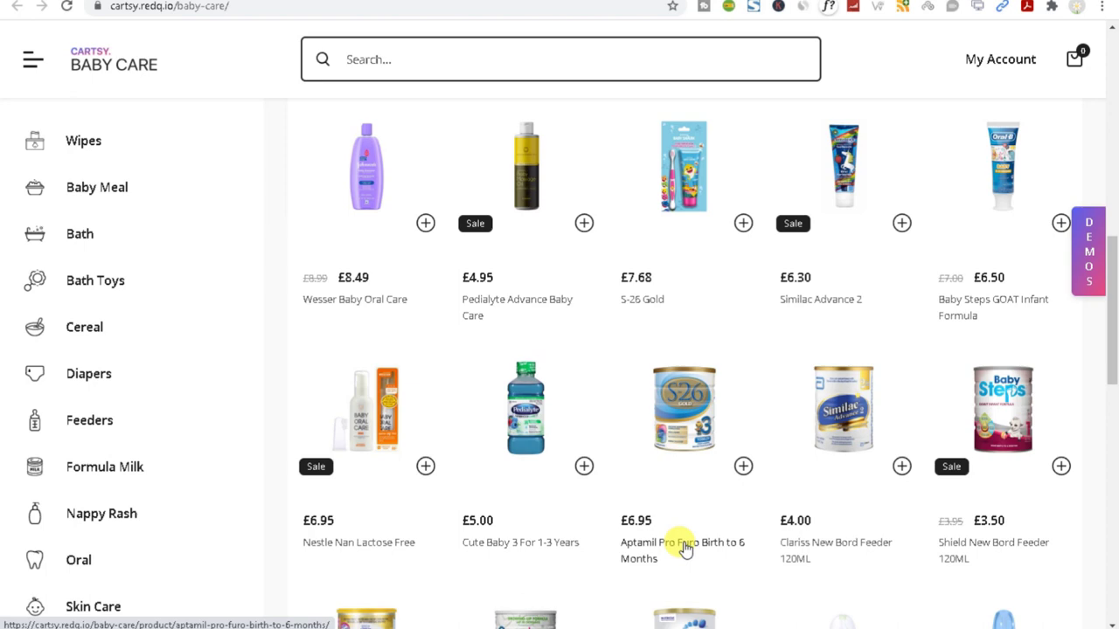
pyautogui.scroll(-10, 687, 545)
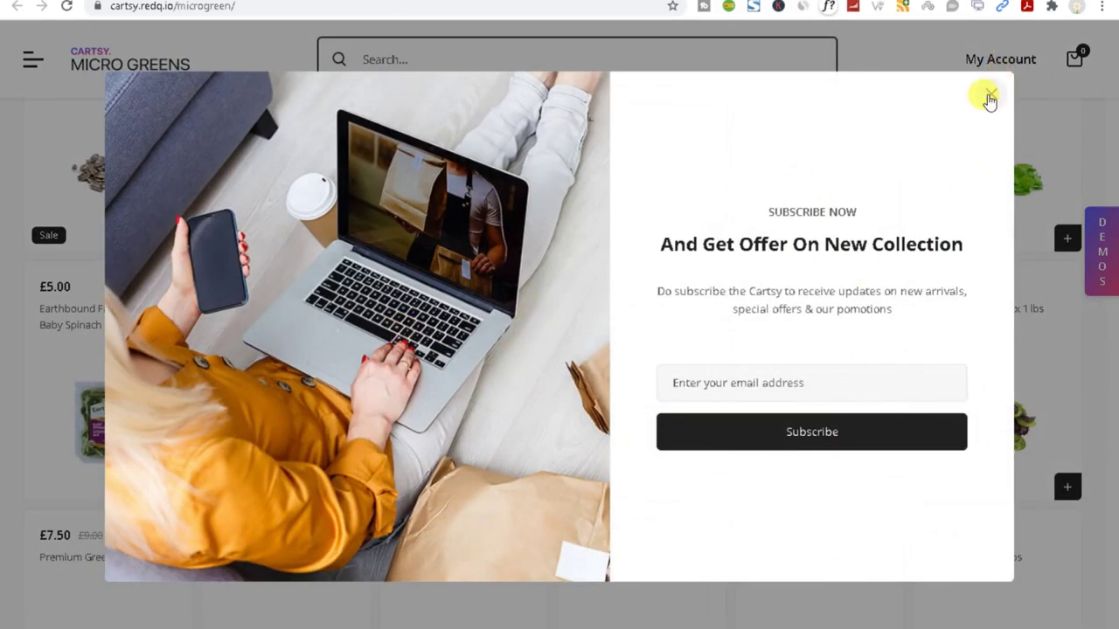
pyautogui.click(989, 95)
pyautogui.scroll(-5, 682, 385)
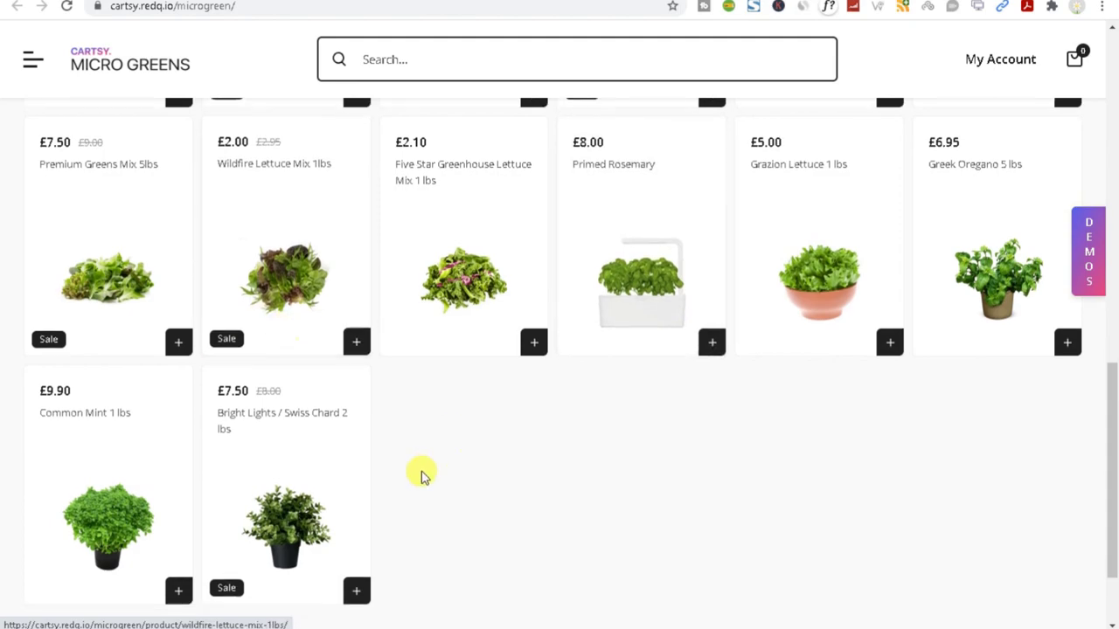
pyautogui.scroll(-2, 411, 472)
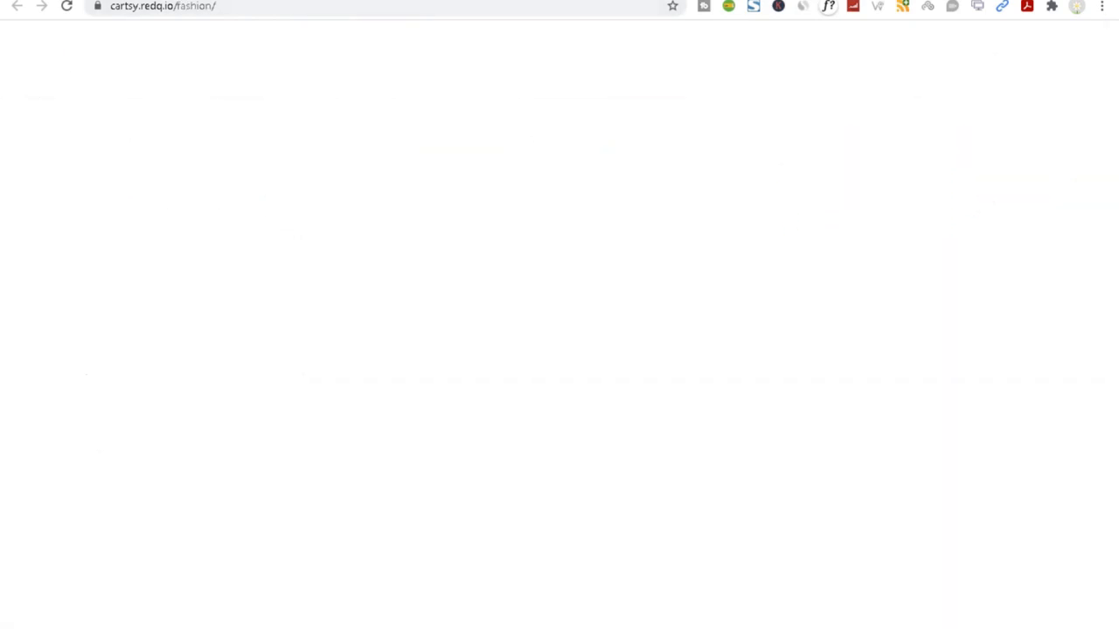
# Quick-view the adidas Winners Tank, trying sizes S, M, L and XL, then close it.
pyautogui.scroll(-5, 583, 317)
pyautogui.scroll(1, 583, 316)
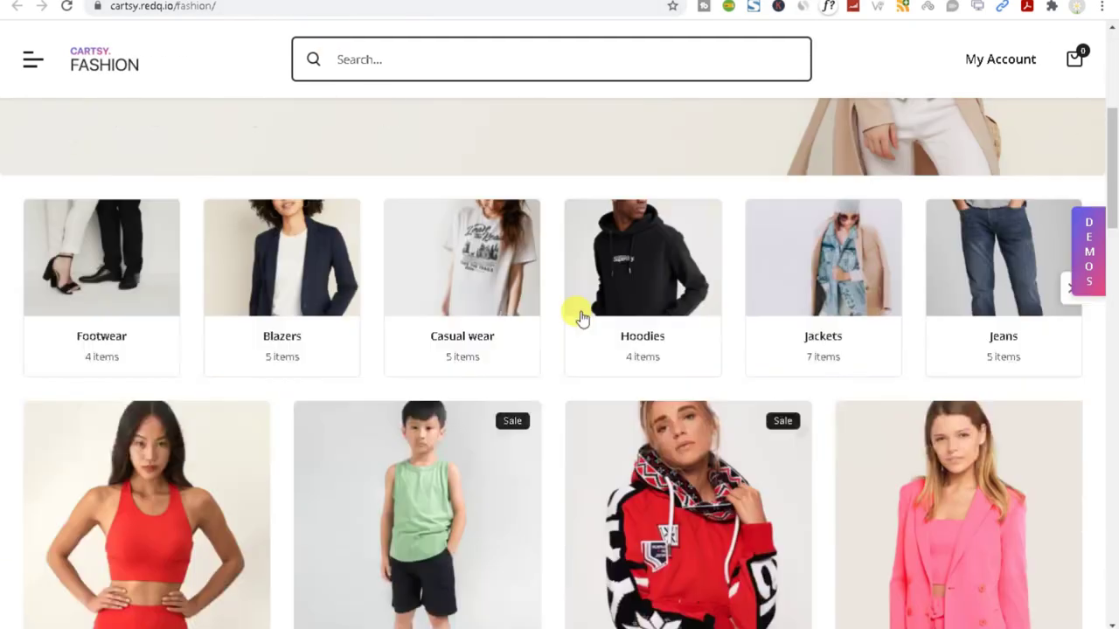
pyautogui.scroll(-10, 583, 316)
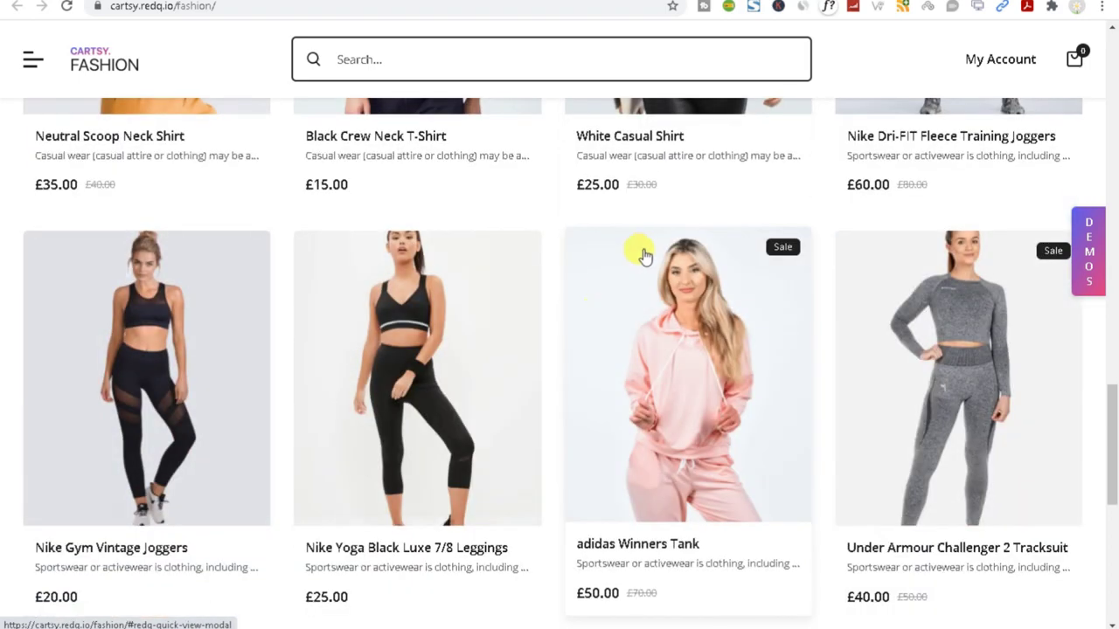
pyautogui.scroll(3, 450, 274)
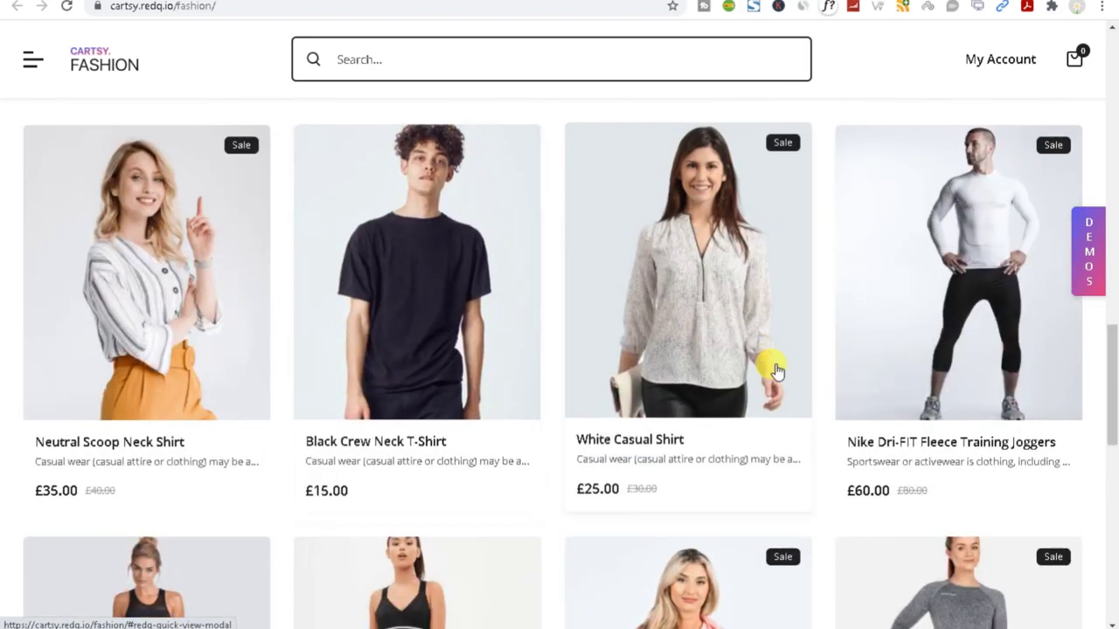
pyautogui.scroll(-3, 775, 370)
pyautogui.scroll(-3, 737, 390)
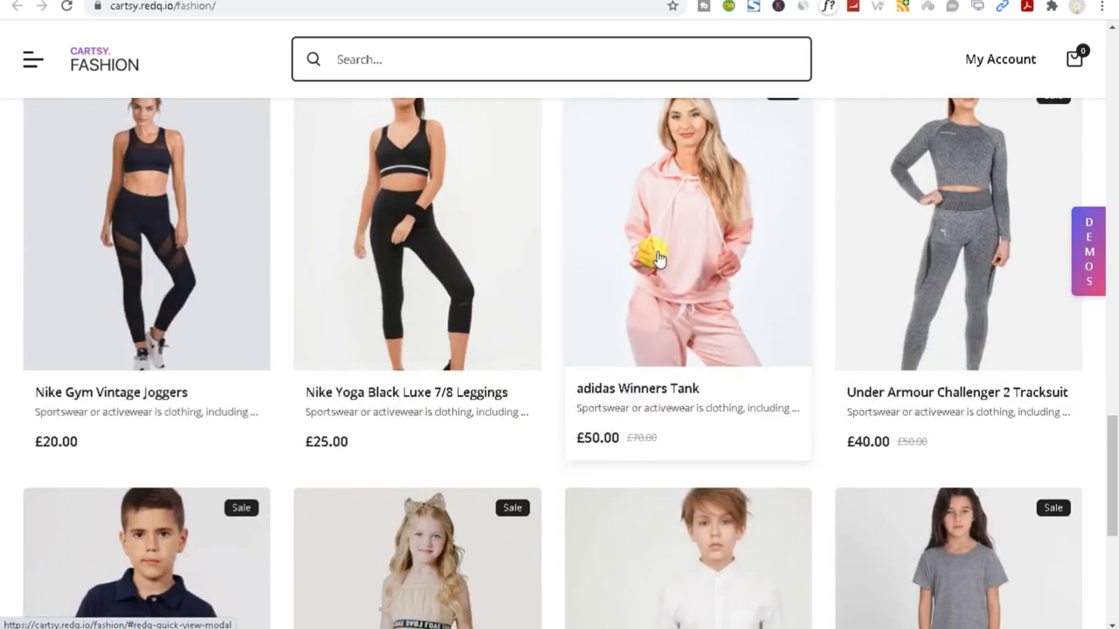
pyautogui.click(657, 251)
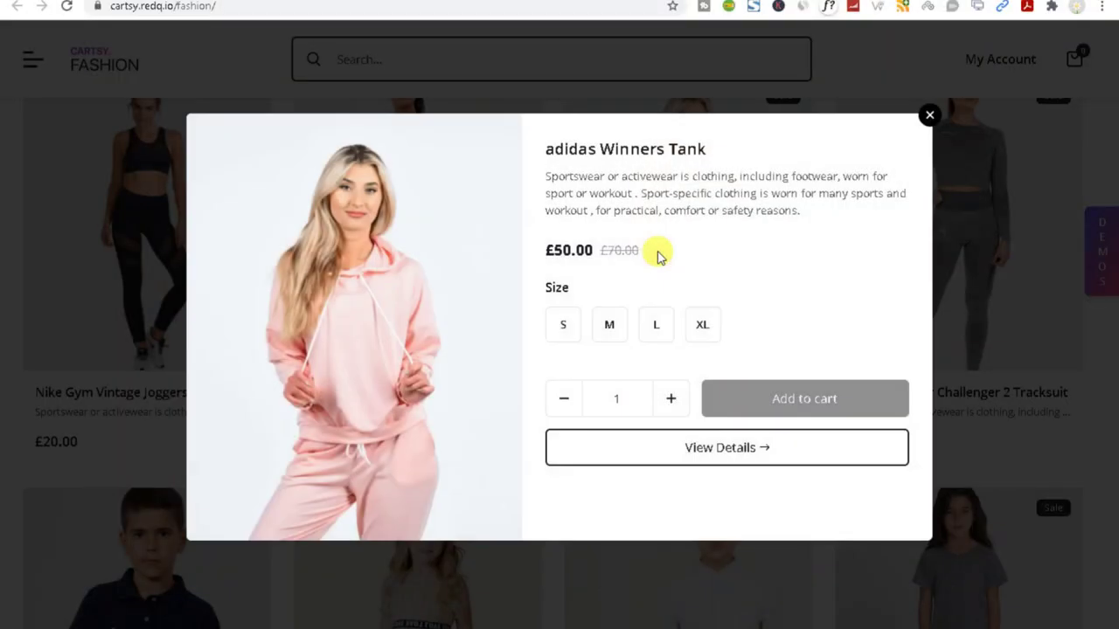
pyautogui.click(562, 324)
pyautogui.click(610, 325)
pyautogui.click(655, 324)
pyautogui.click(702, 325)
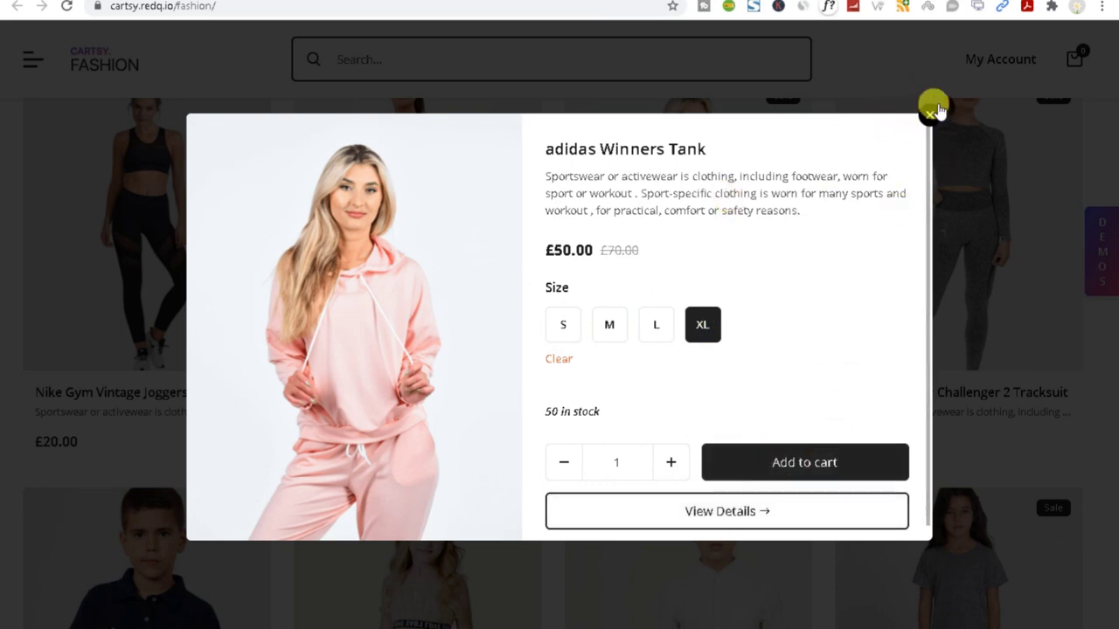
pyautogui.click(928, 118)
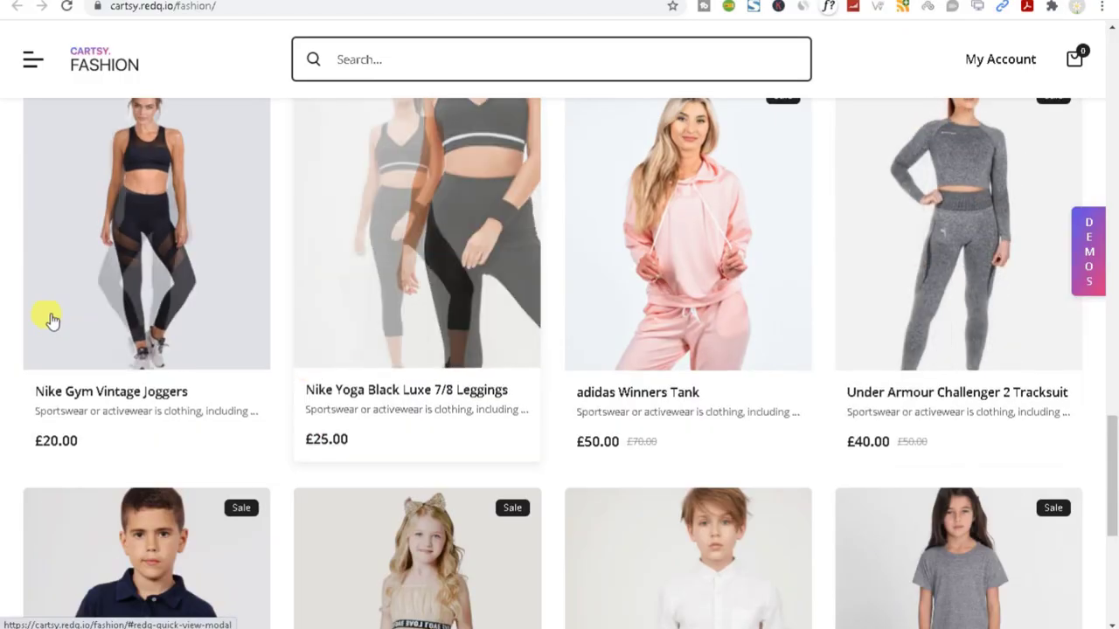
# Quick-view the Superdry Basic Polo, then open the Lipsy dress's full product page.
pyautogui.scroll(-5, 172, 251)
pyautogui.click(140, 234)
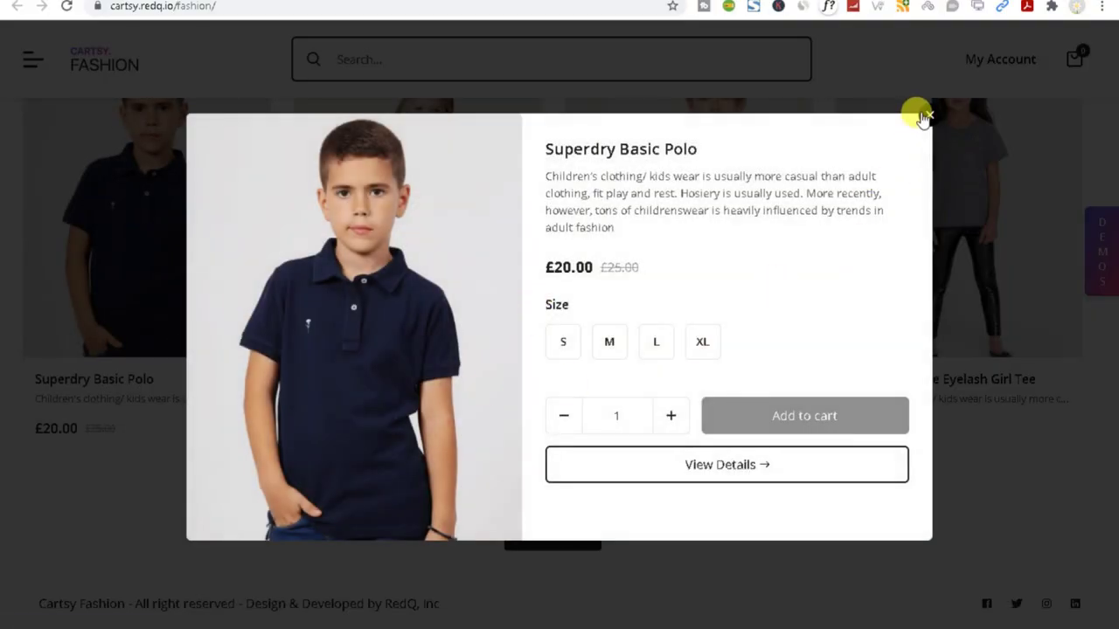
pyautogui.click(928, 118)
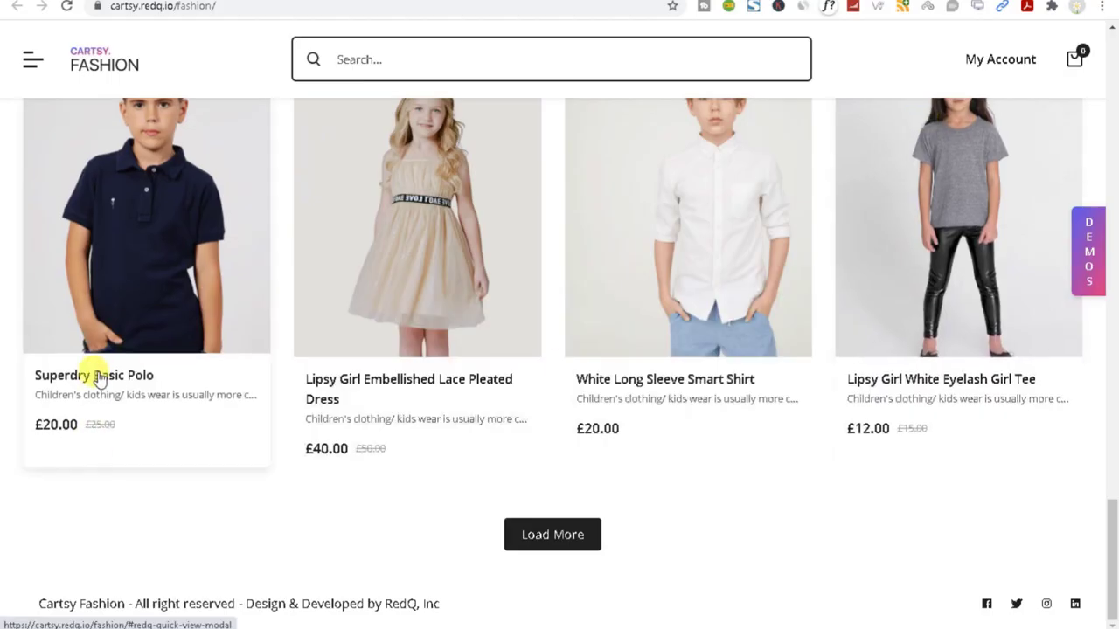
pyautogui.click(434, 270)
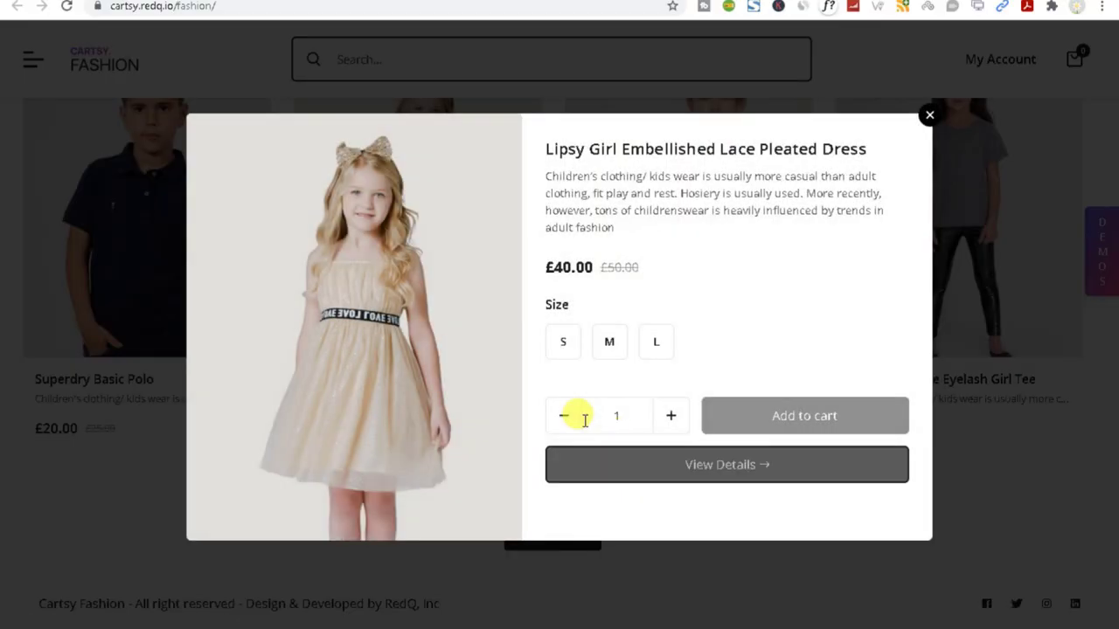
pyautogui.click(708, 470)
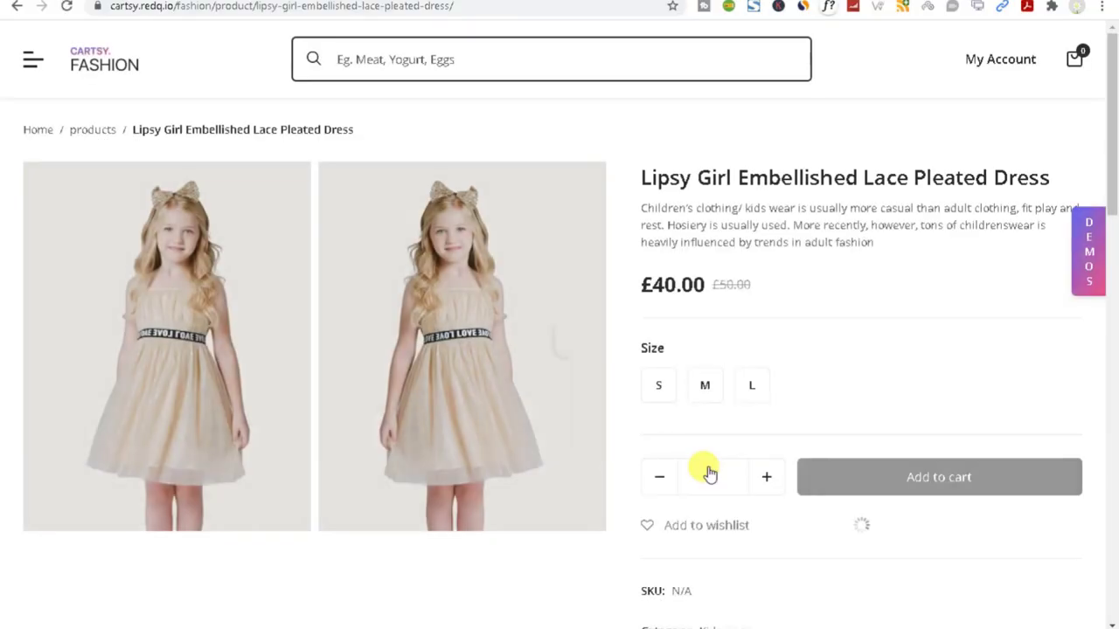
# Expand Product Details, Additional Informations with sizes, and Customer Reviews, then focus the search field.
pyautogui.scroll(-9, 585, 472)
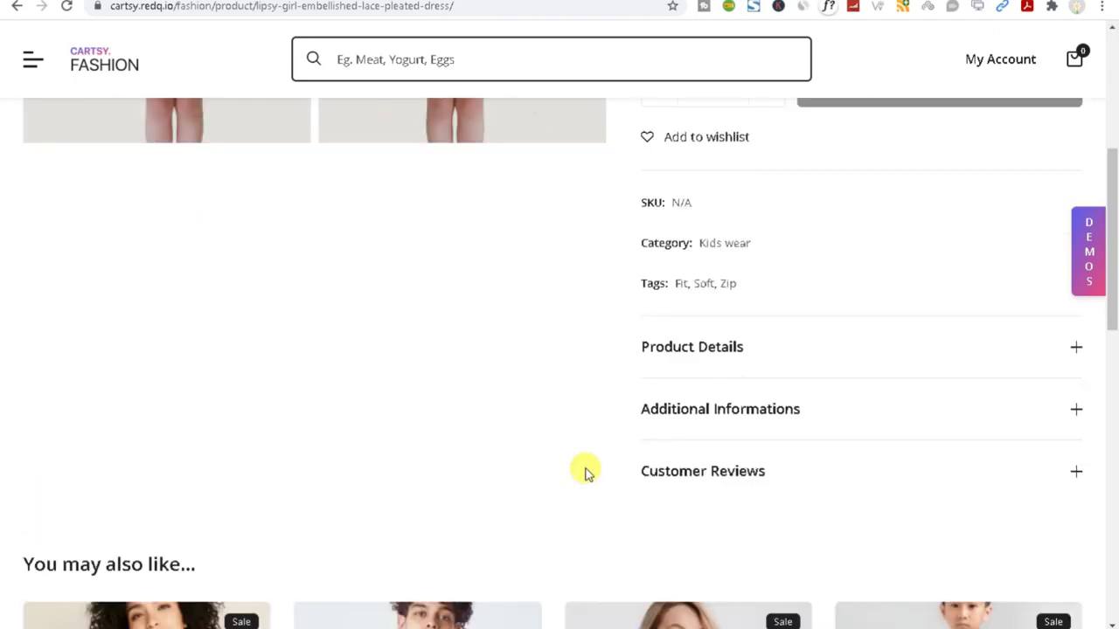
pyautogui.scroll(4, 434, 466)
pyautogui.click(804, 354)
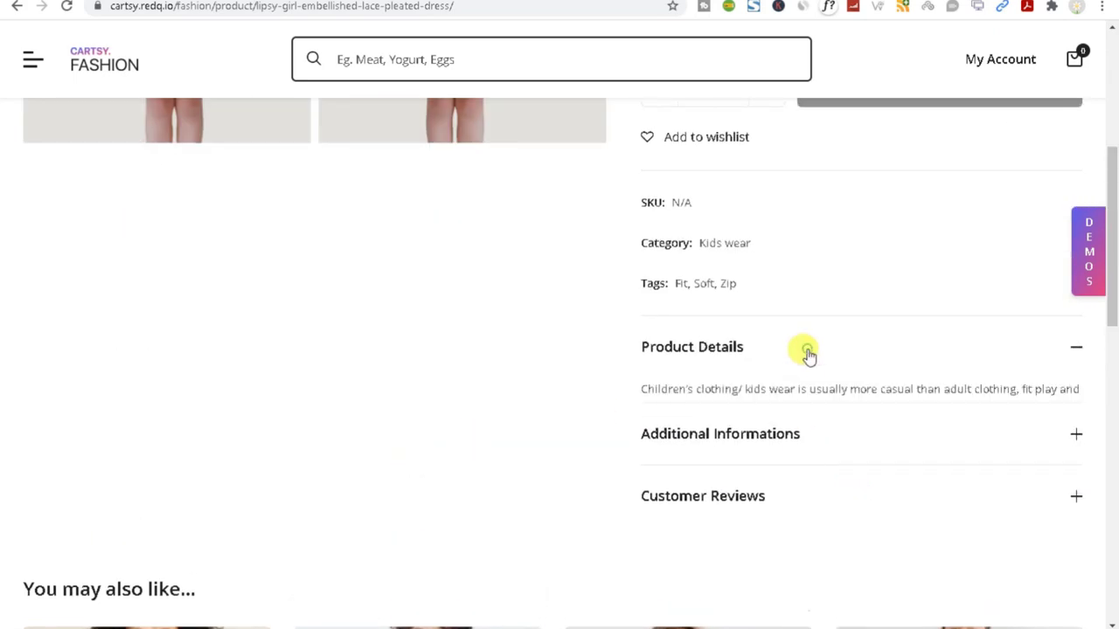
pyautogui.click(789, 427)
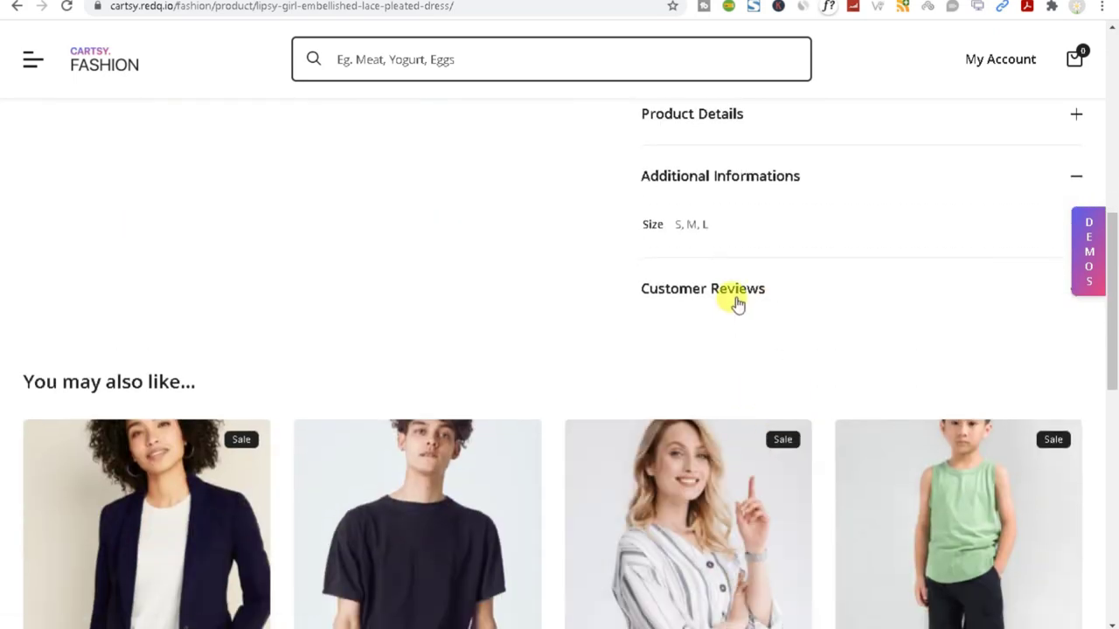
pyautogui.click(737, 295)
pyautogui.scroll(7, 669, 382)
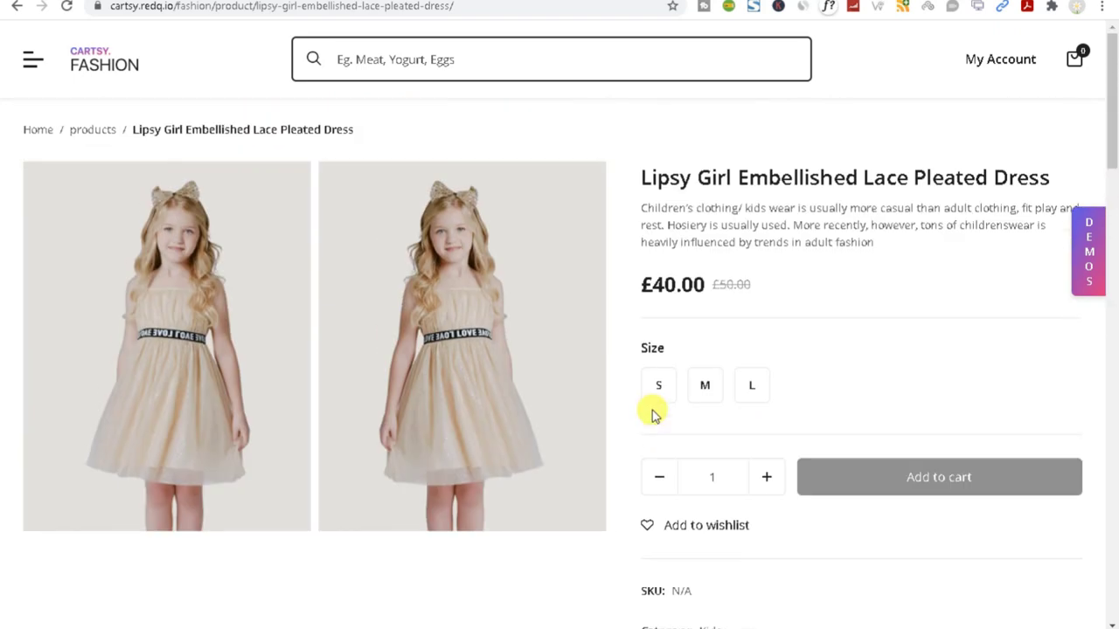
pyautogui.scroll(-10, 649, 417)
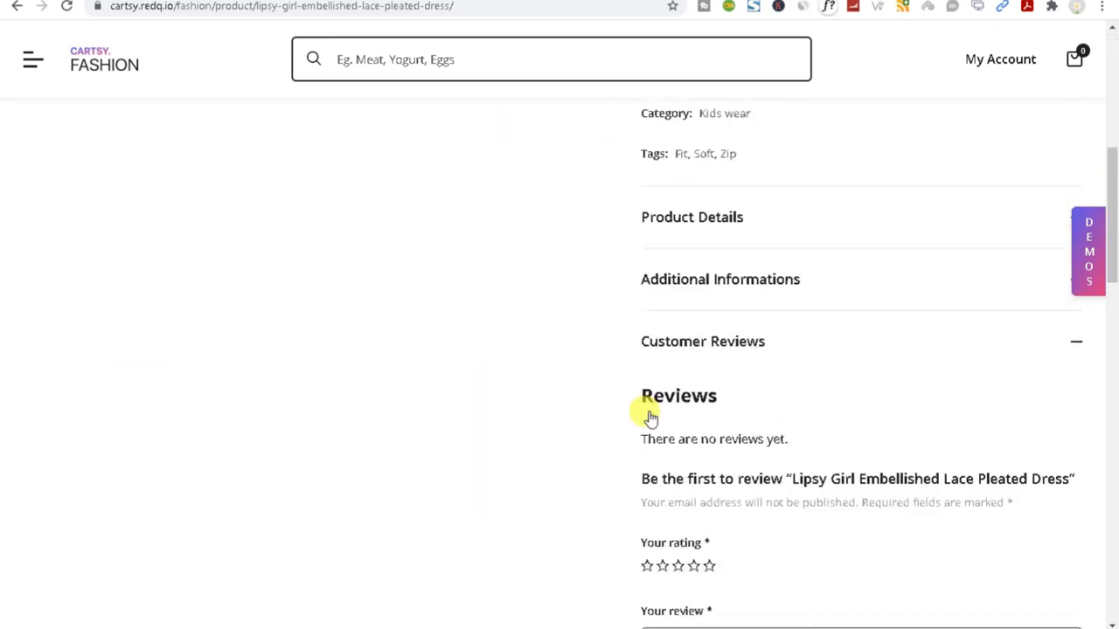
pyautogui.click(379, 59)
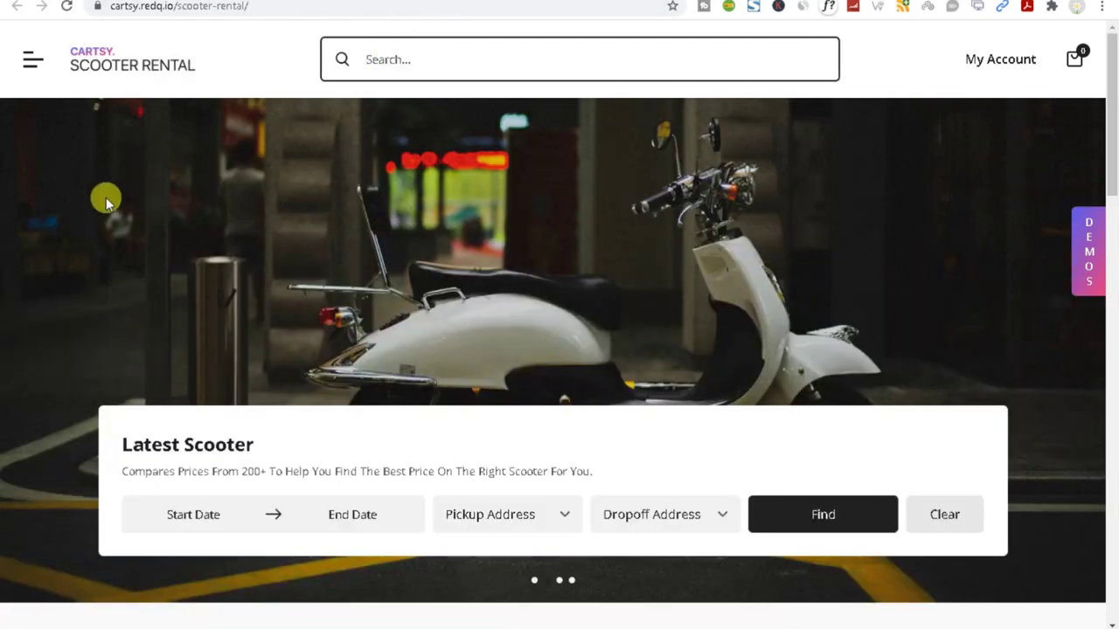
# Scroll the Scooter Rental demo and load more scooters into the listing.
pyautogui.scroll(-15, 106, 202)
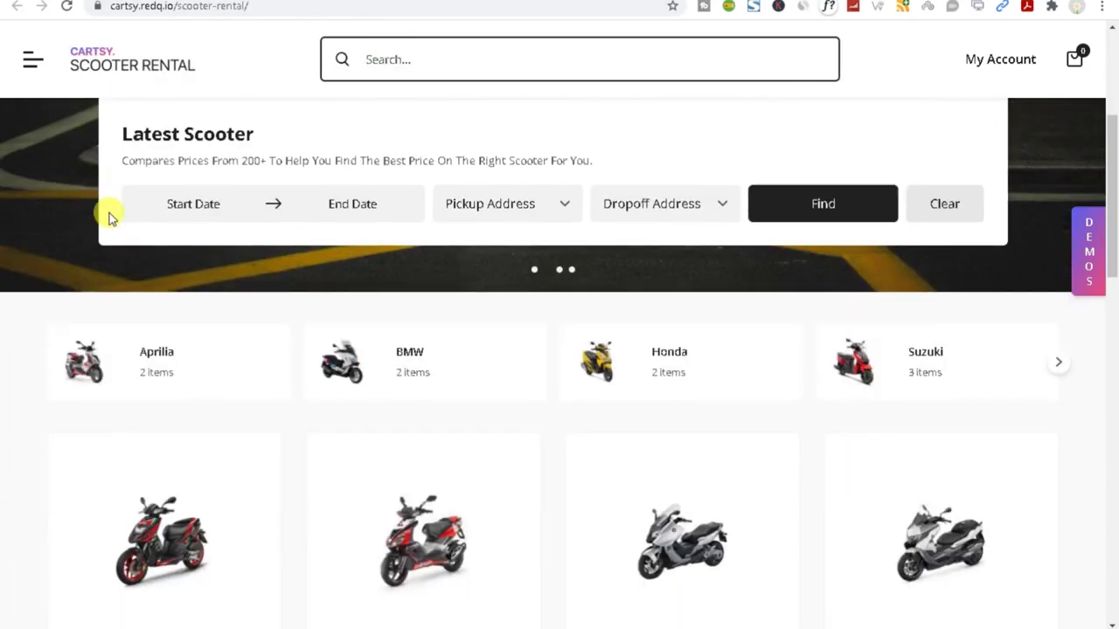
pyautogui.scroll(-5, 473, 350)
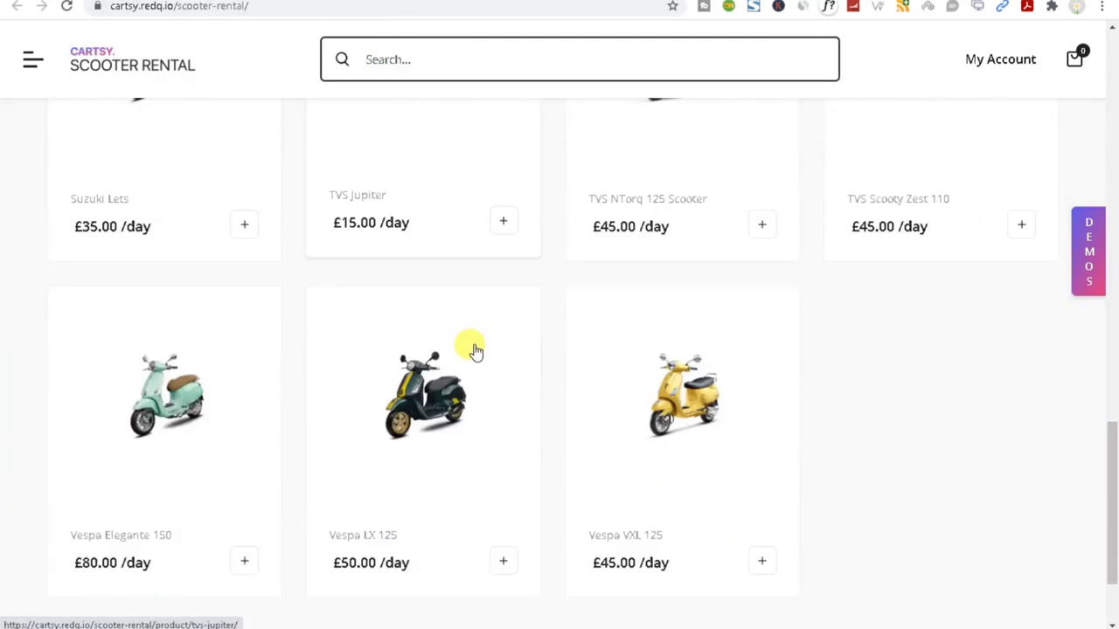
pyautogui.click(539, 517)
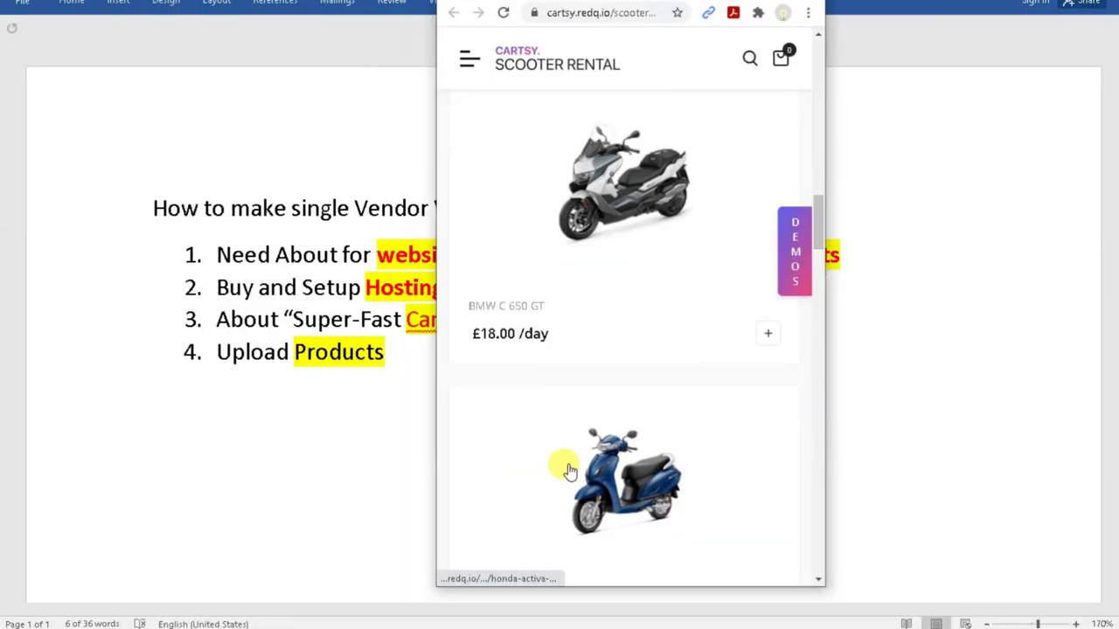
pyautogui.scroll(10, 674, 382)
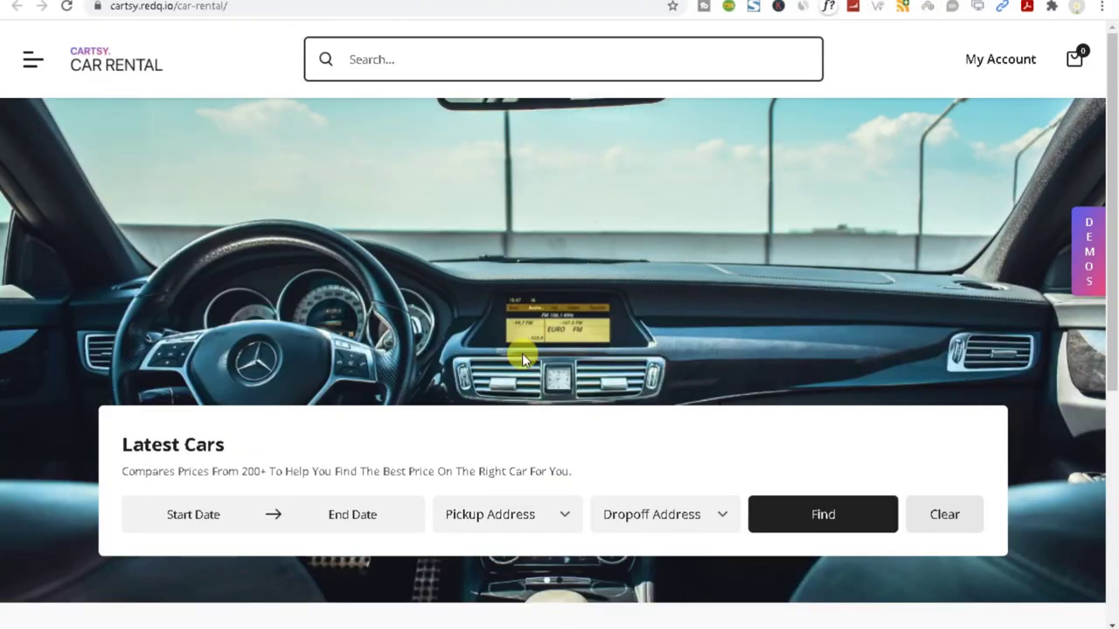
# Browse the Car Rental and Grocery demos, closing the subscribe offer popup.
pyautogui.scroll(-5, 644, 315)
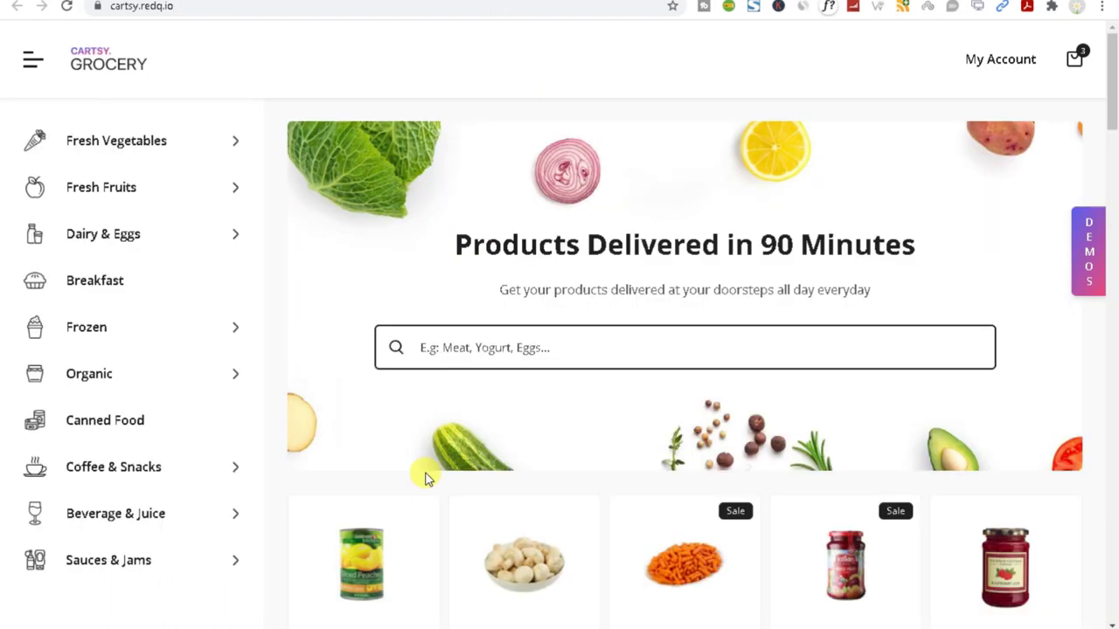
pyautogui.scroll(-5, 426, 478)
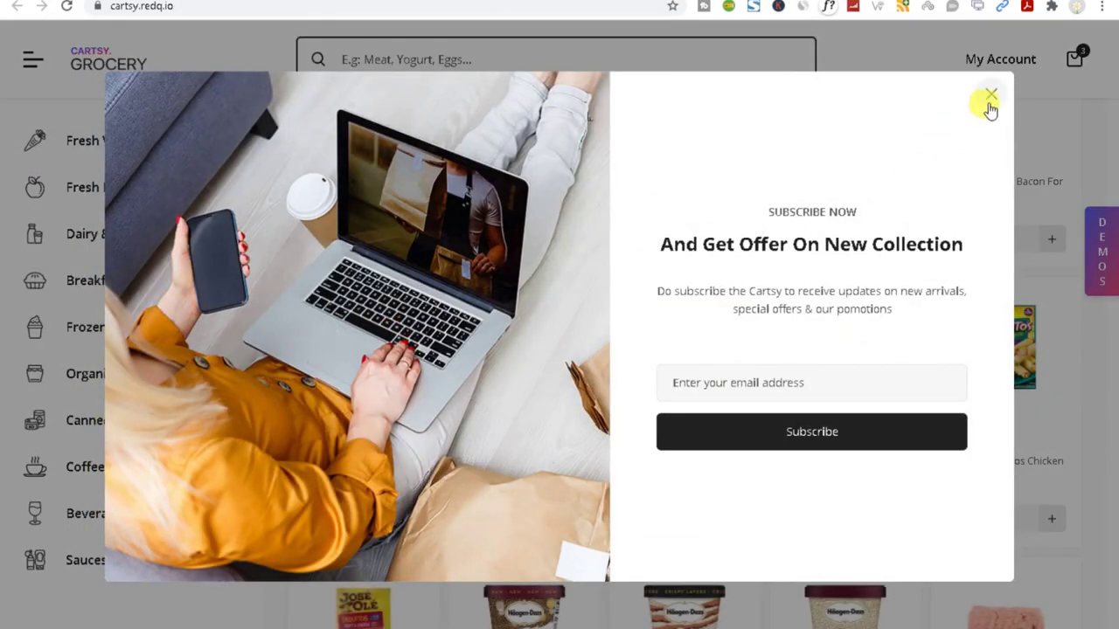
pyautogui.click(990, 97)
pyautogui.scroll(-10, 530, 388)
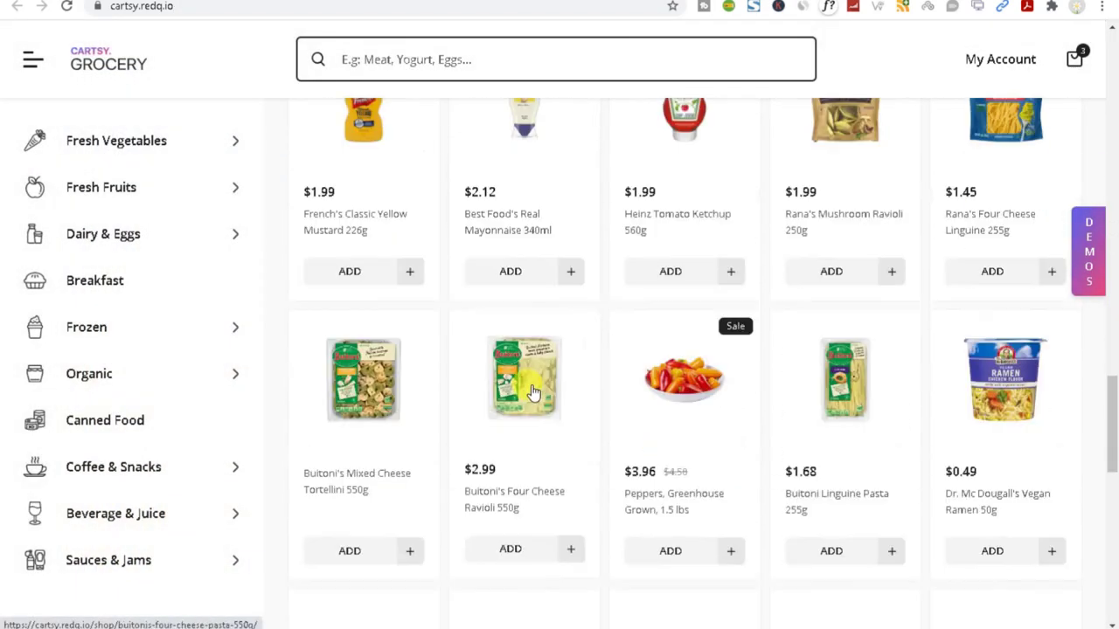
pyautogui.scroll(-10, 529, 392)
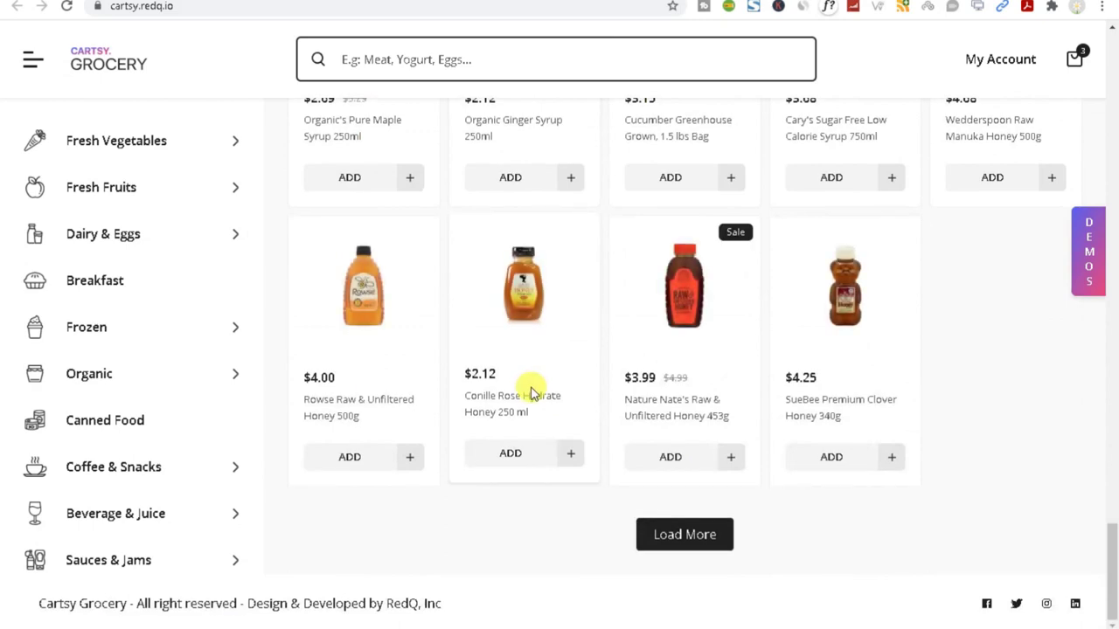
pyautogui.scroll(5, 530, 387)
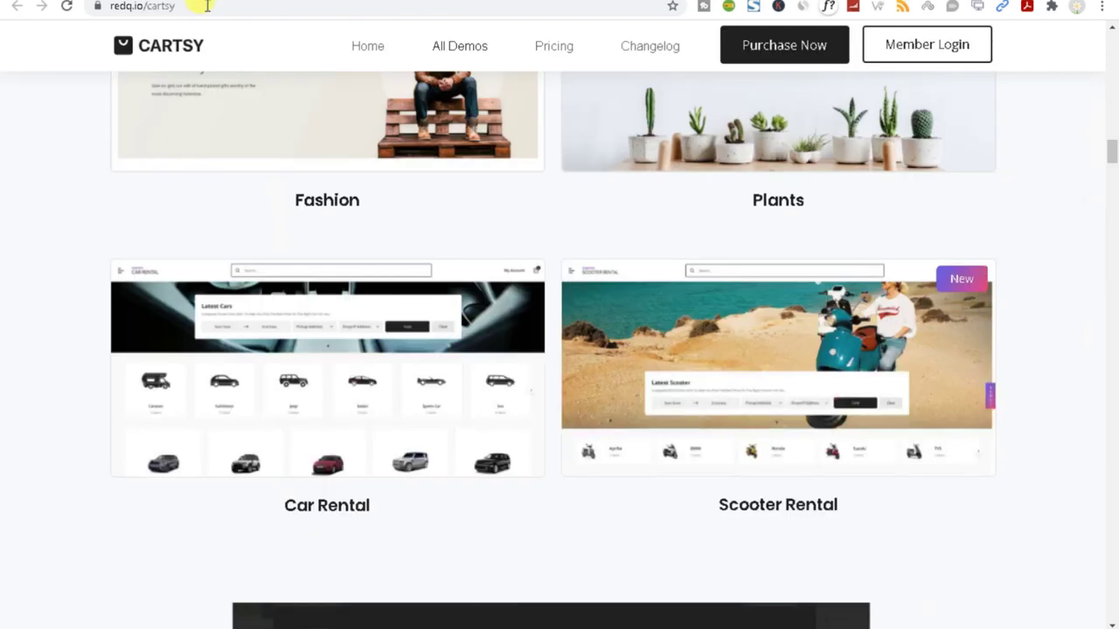
# Scroll redq.io/cartsy to What's Inside and select its features subtitle line.
pyautogui.scroll(-5, 259, 271)
pyautogui.scroll(-5, 259, 281)
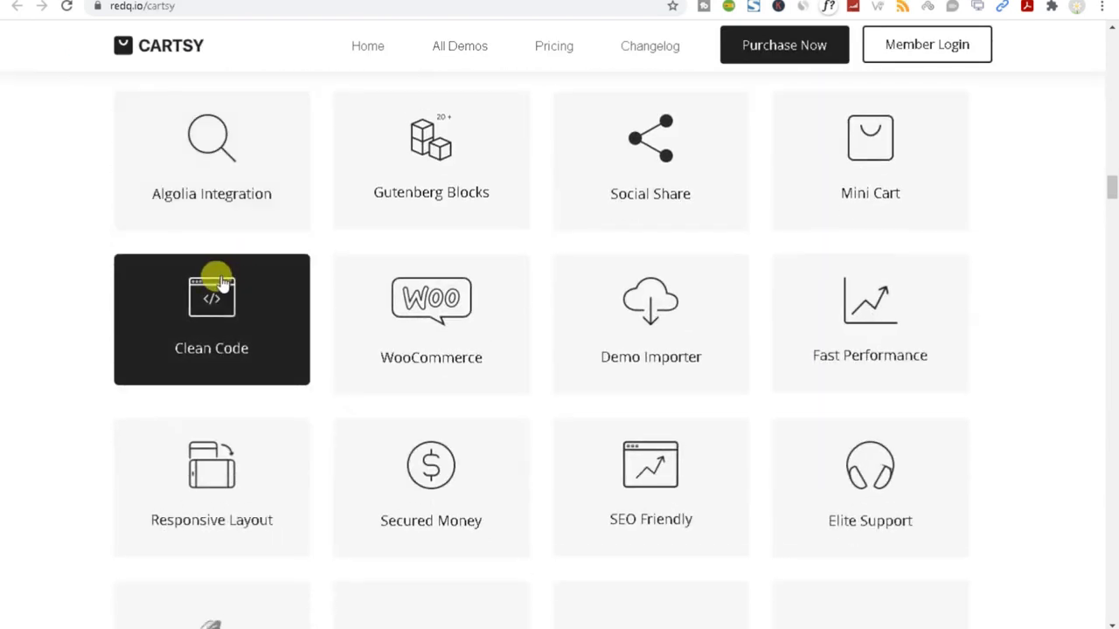
pyautogui.scroll(2, 131, 265)
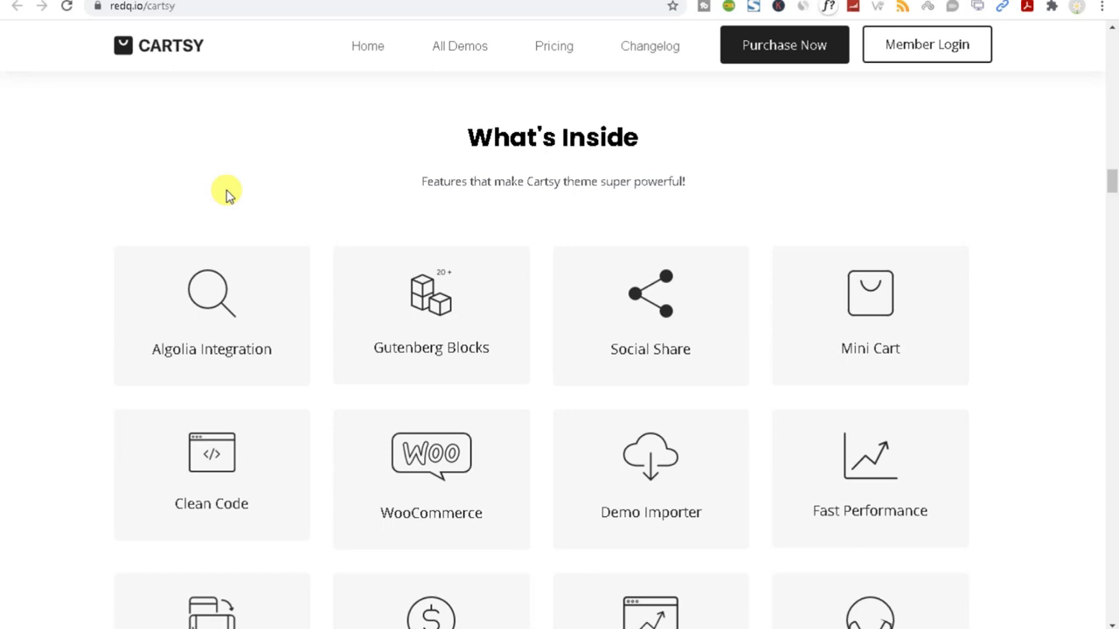
pyautogui.scroll(-1, 226, 197)
pyautogui.scroll(3, 250, 279)
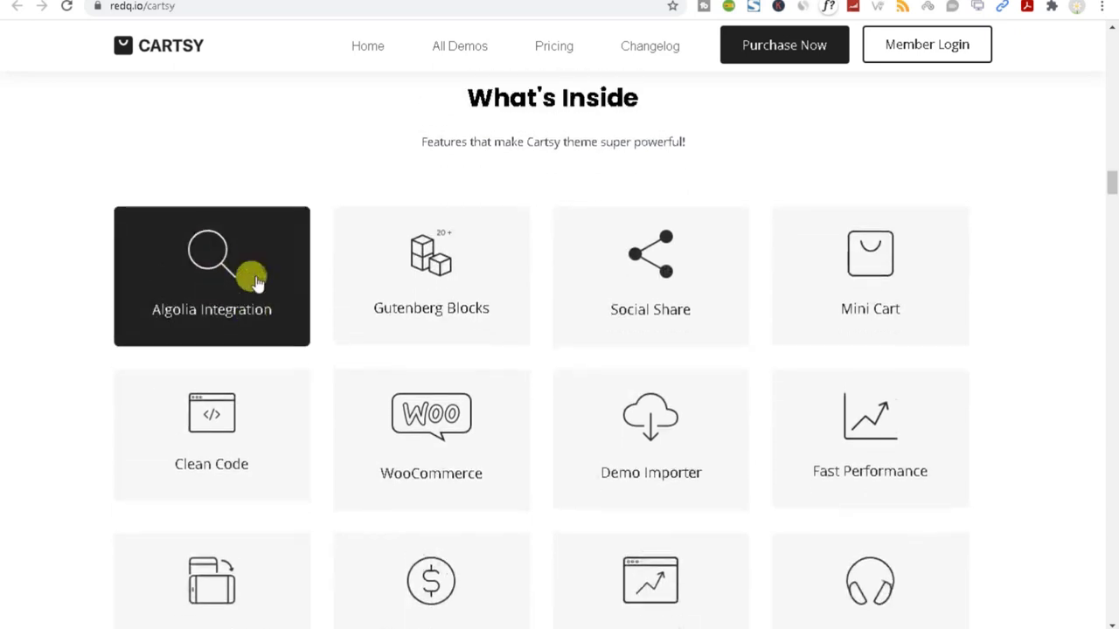
pyautogui.moveTo(442, 275); pyautogui.dragTo(665, 325)
pyautogui.tripleClick(638, 335)
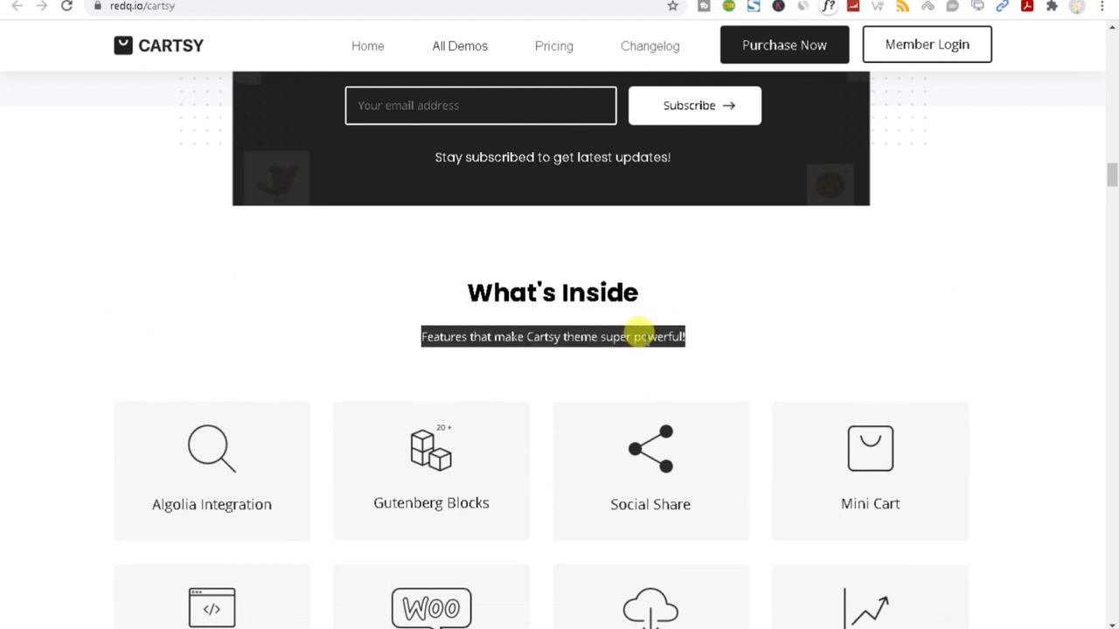
pyautogui.scroll(-2, 644, 337)
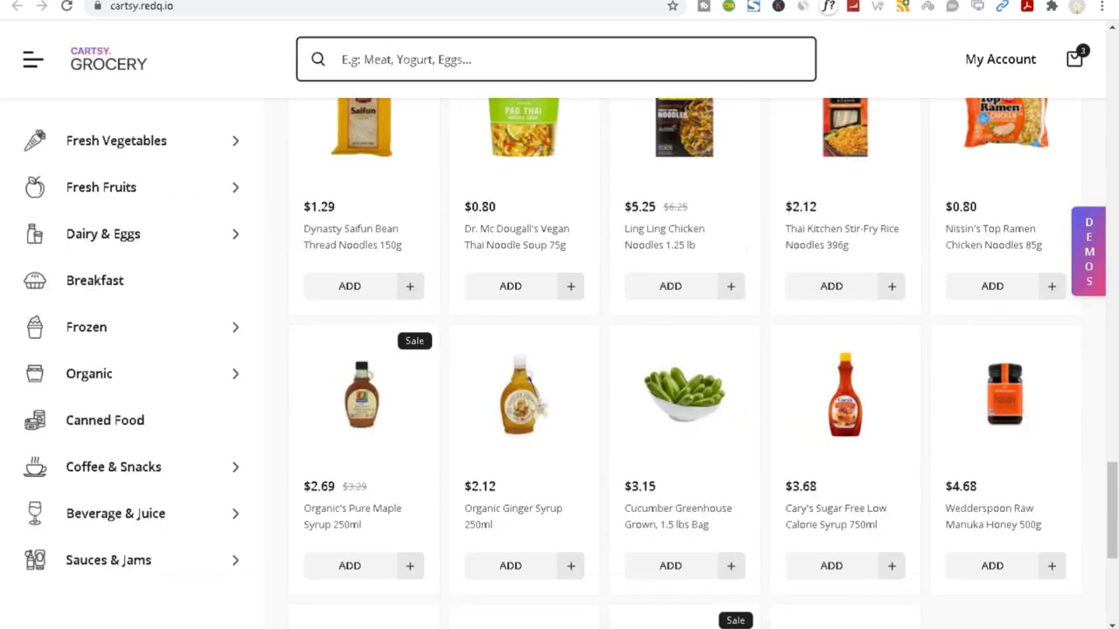
# Search the Grocery demo for 'app' to find Organic Fuji Apples, then reload the page.
pyautogui.click(399, 62)
pyautogui.write('app')
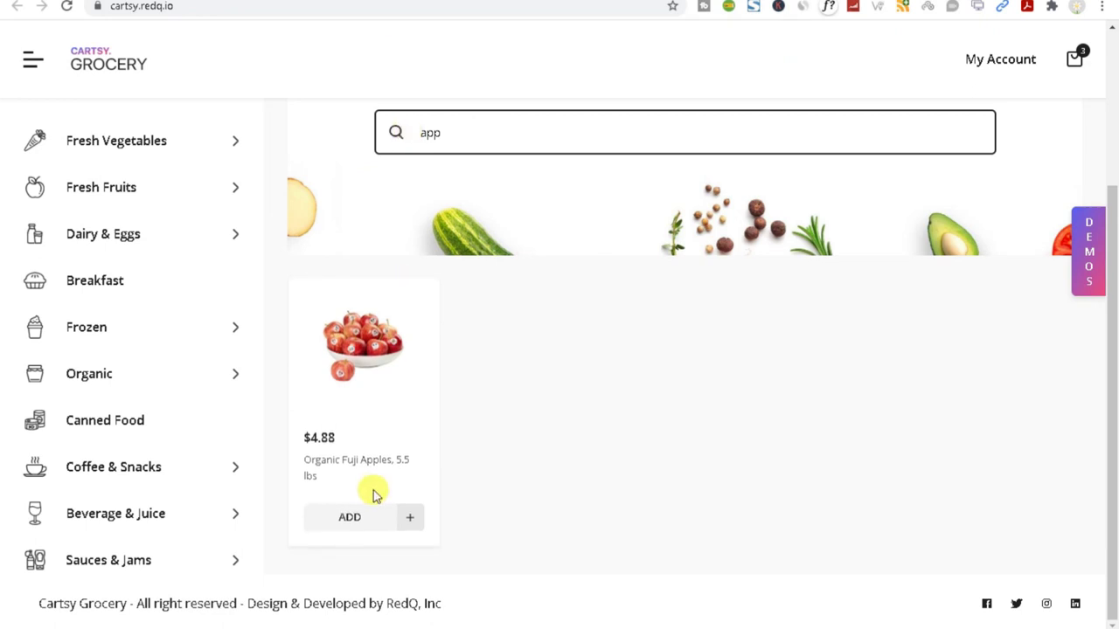
pyautogui.click(454, 136)
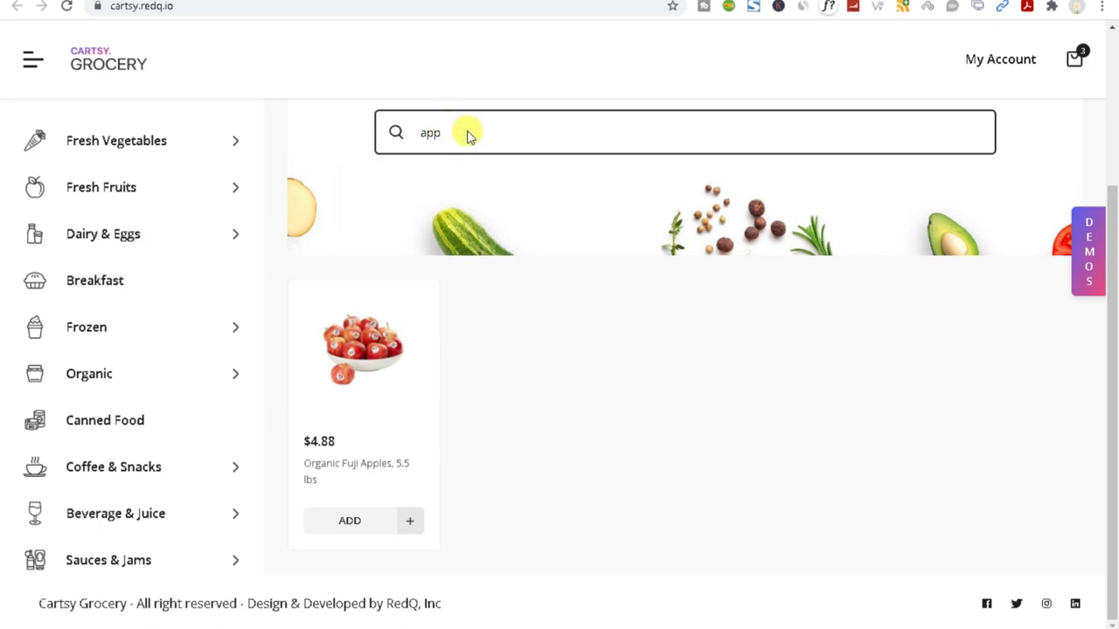
pyautogui.click(66, 7)
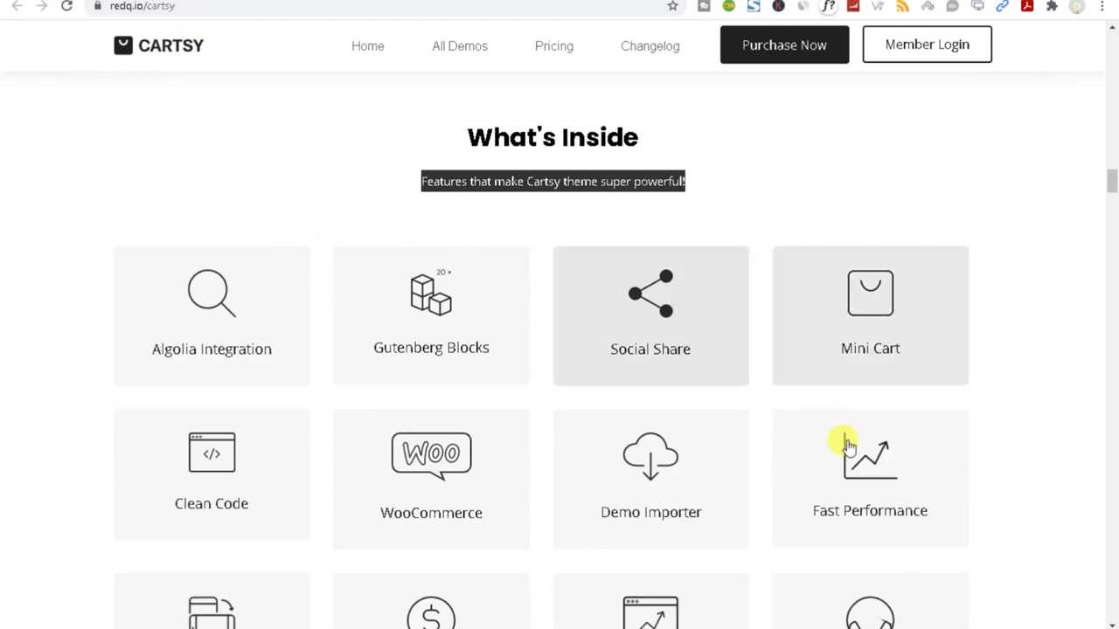
# Scroll the feature grid, open the Dynasty Saifun noodles product, and continue to WPML Support.
pyautogui.scroll(-2, 839, 450)
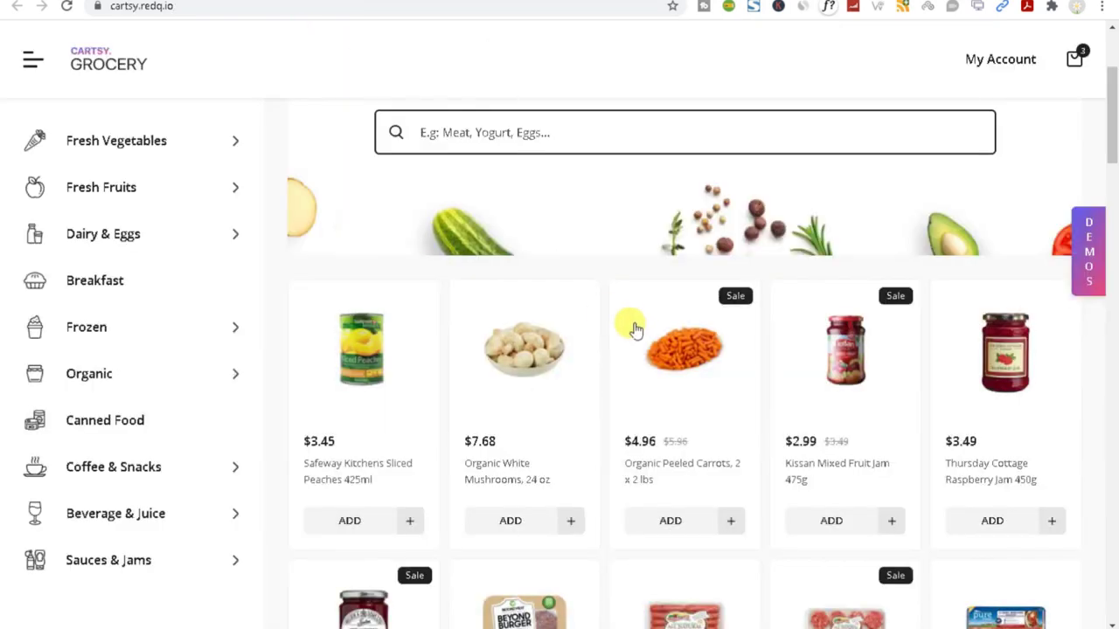
pyautogui.scroll(-5, 616, 411)
pyautogui.scroll(-10, 616, 411)
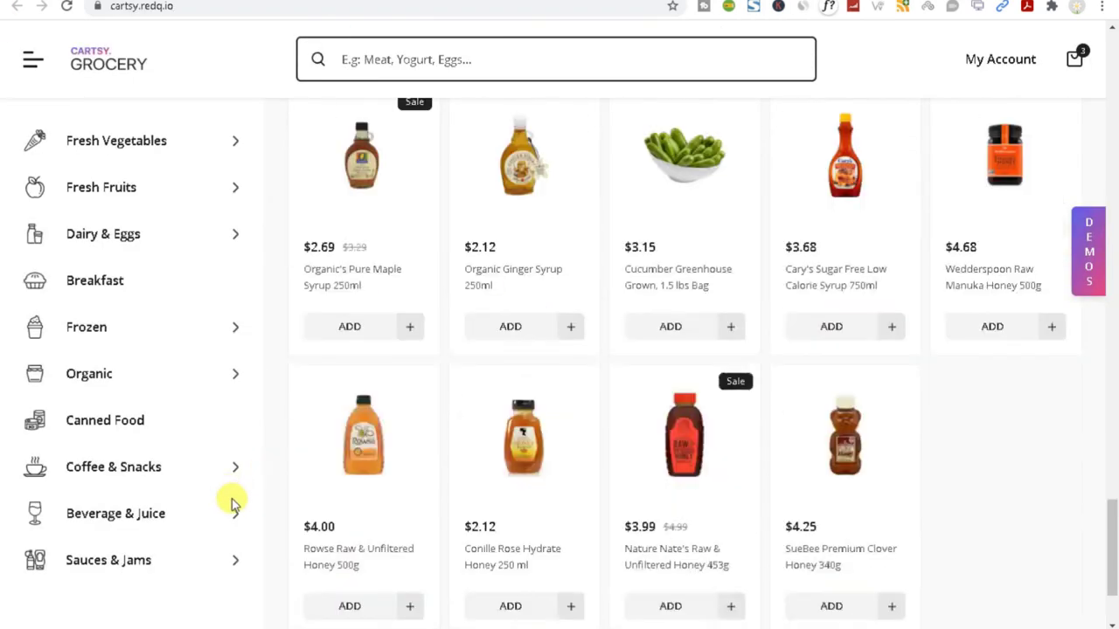
pyautogui.scroll(-2, 232, 502)
pyautogui.scroll(5, 262, 367)
pyautogui.click(357, 170)
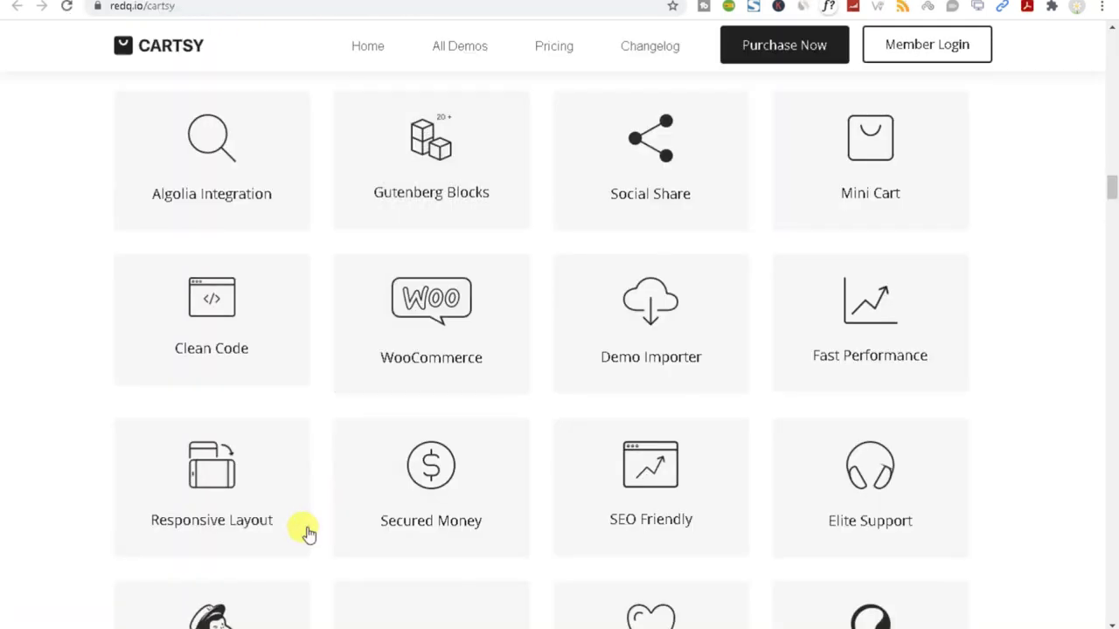
pyautogui.scroll(-1, 306, 529)
pyautogui.scroll(-3, 100, 417)
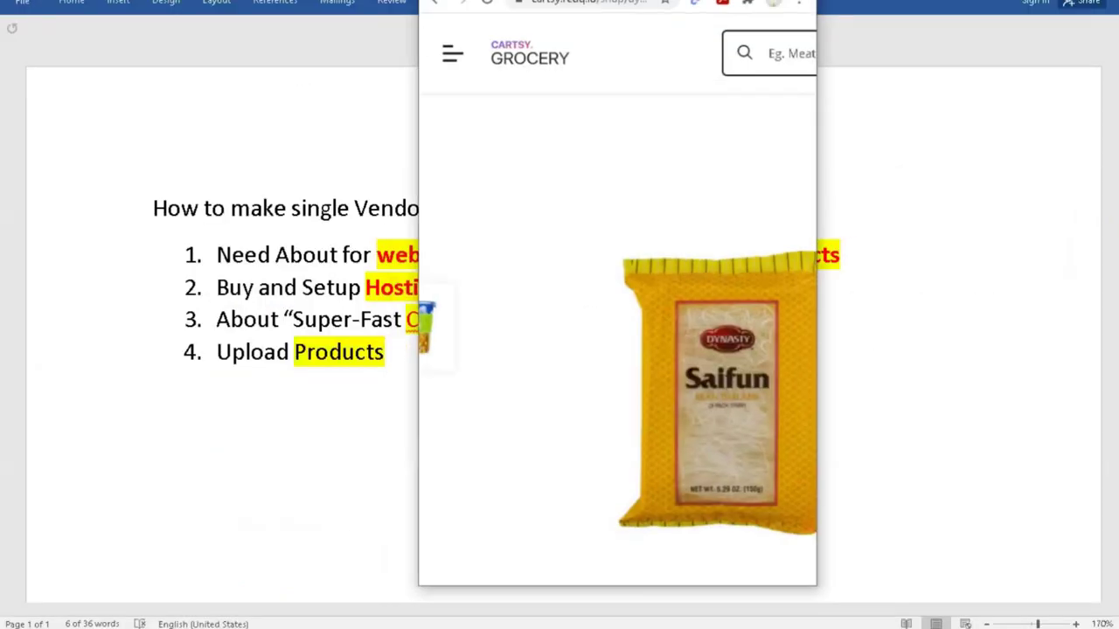
# Add Simply Lemonade All Natural 500ml from 'You may also like', bringing the cart to 4.
pyautogui.scroll(-15, 725, 426)
pyautogui.scroll(5, 632, 417)
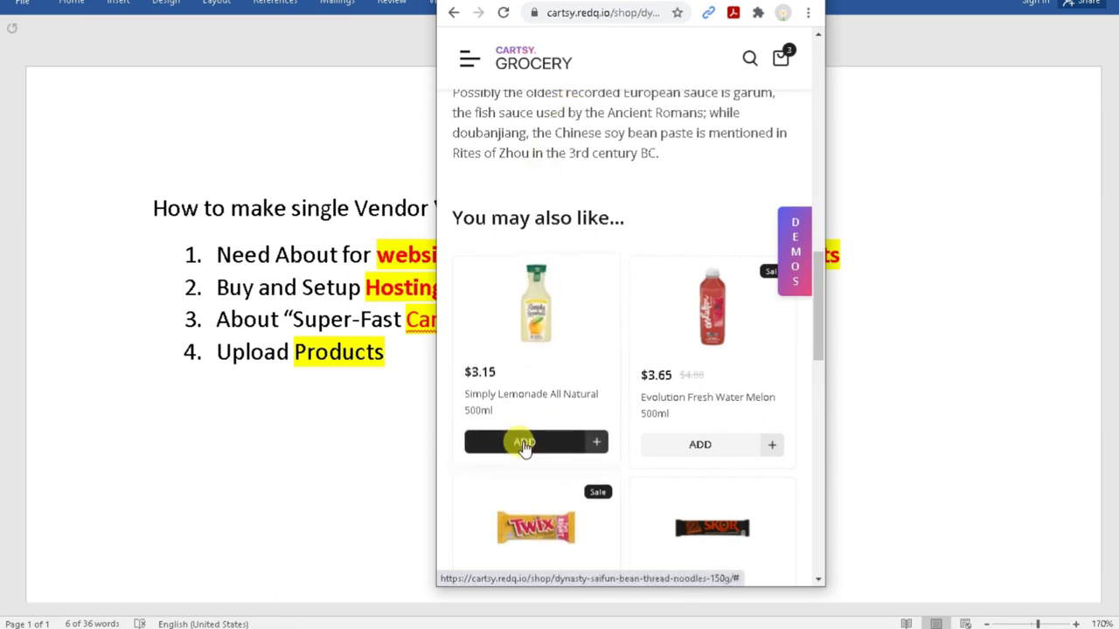
pyautogui.click(569, 447)
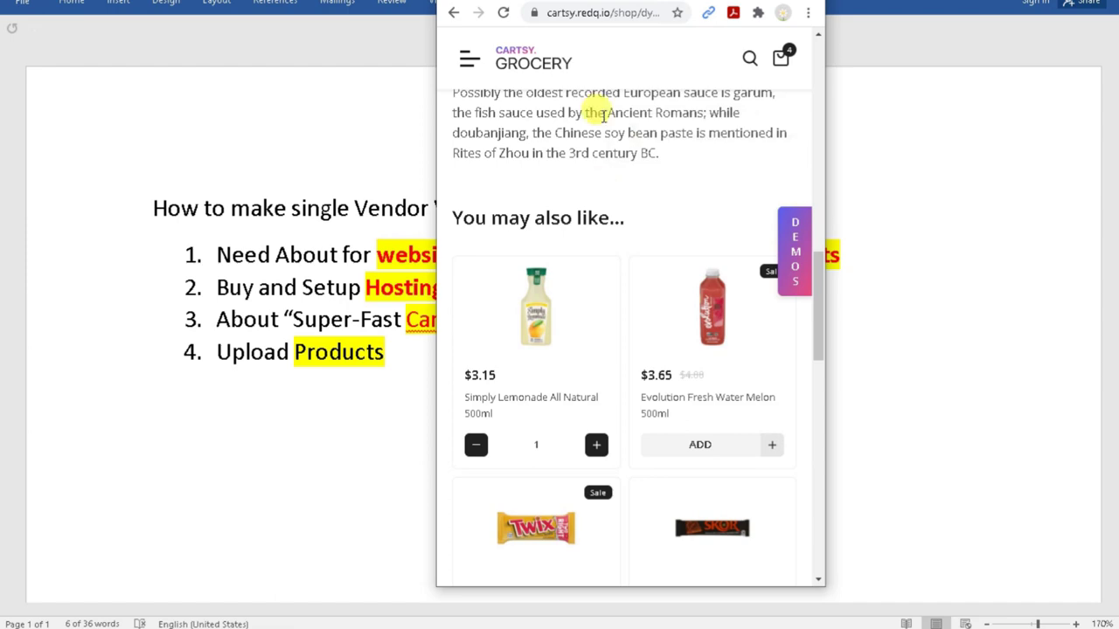
# Switch to JioMart's mobile site and scroll down to the Top Deals row.
pyautogui.click(577, 0)
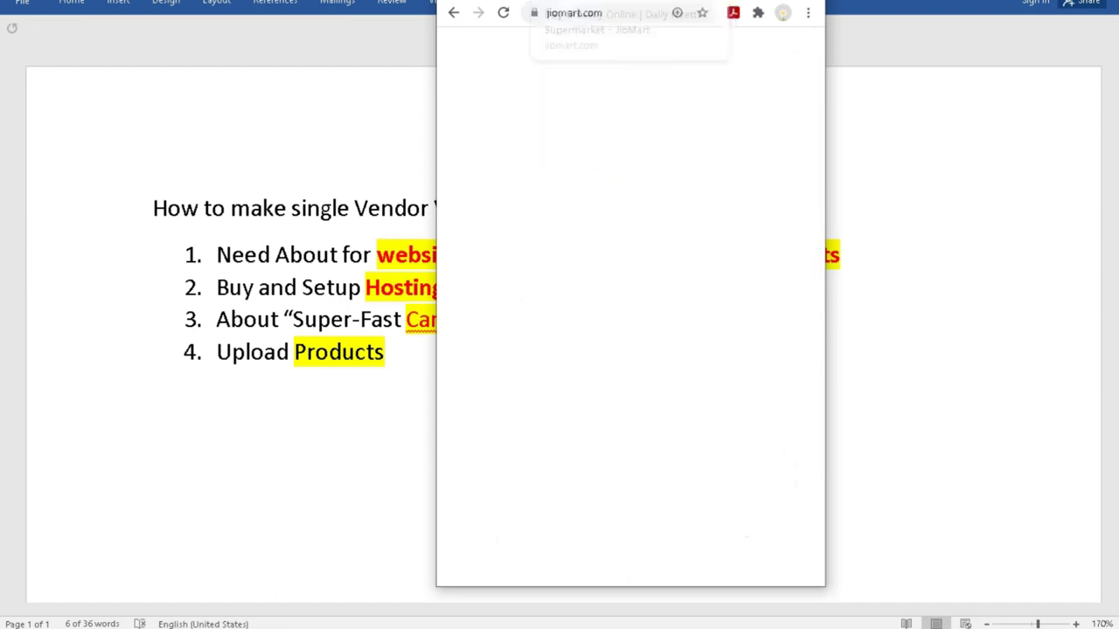
pyautogui.scroll(-20, 586, 424)
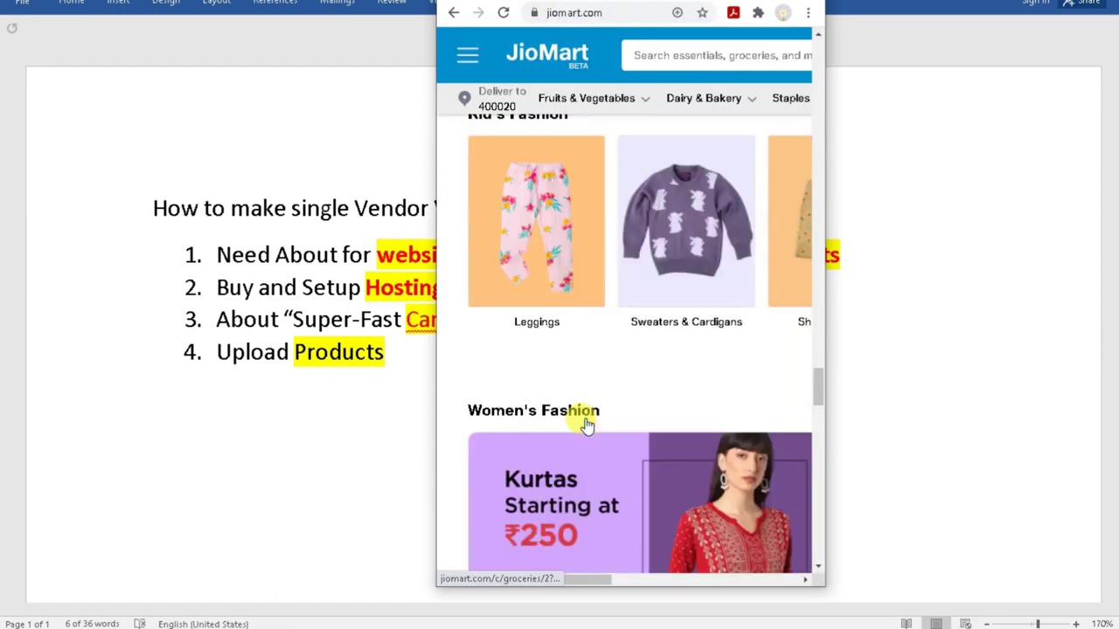
pyautogui.scroll(-15, 586, 424)
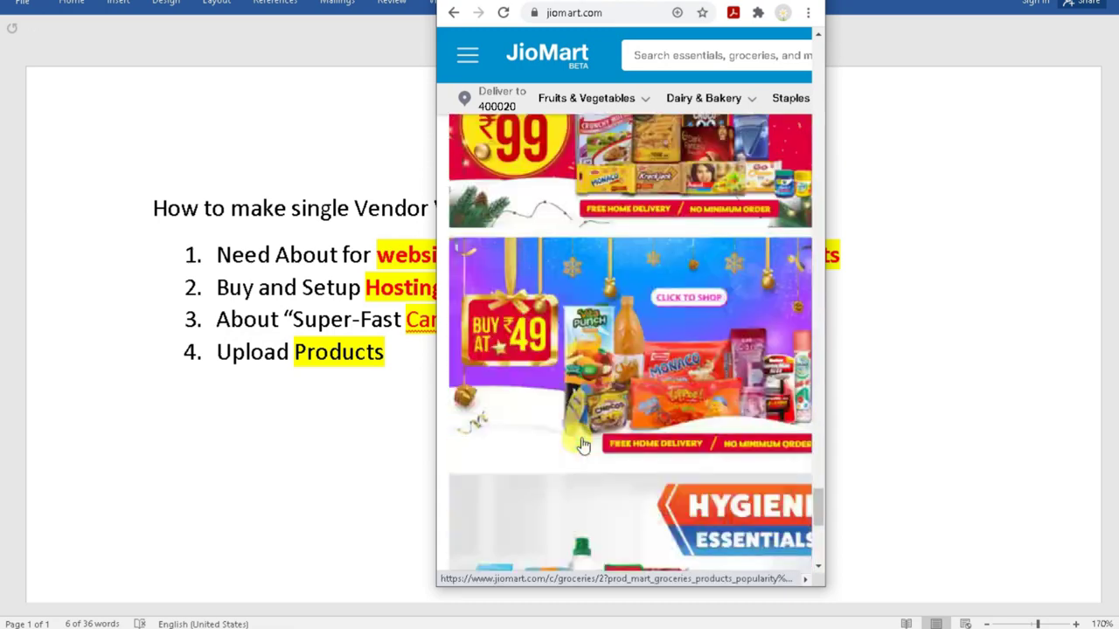
pyautogui.scroll(4, 592, 382)
pyautogui.moveTo(824, 505); pyautogui.dragTo(825, 92)
pyautogui.scroll(5, 706, 361)
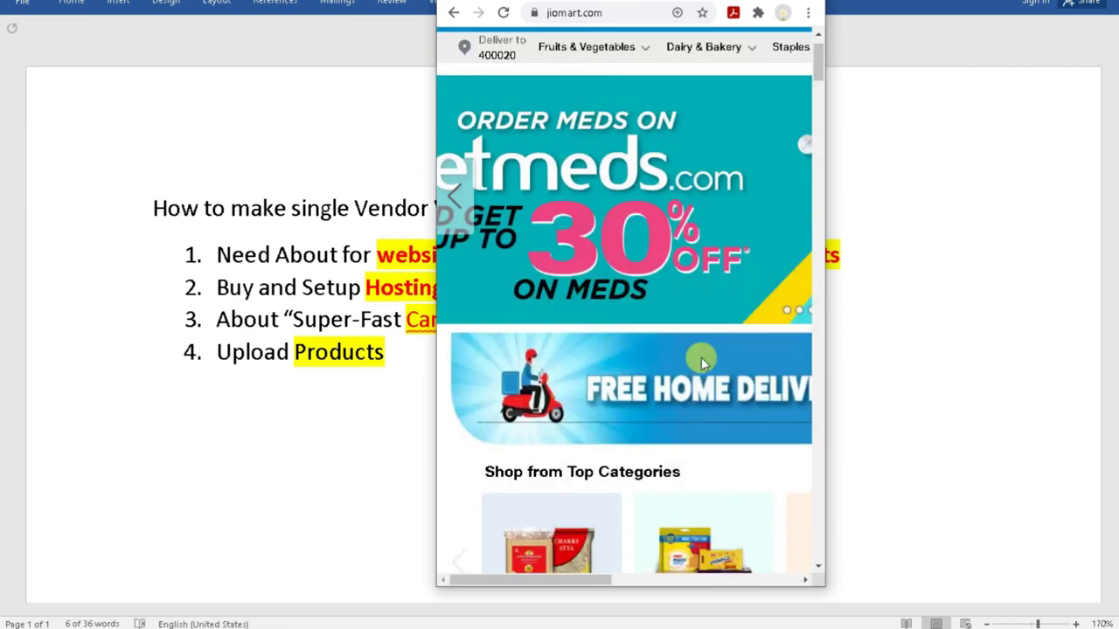
pyautogui.scroll(-5, 687, 381)
pyautogui.scroll(-3, 687, 381)
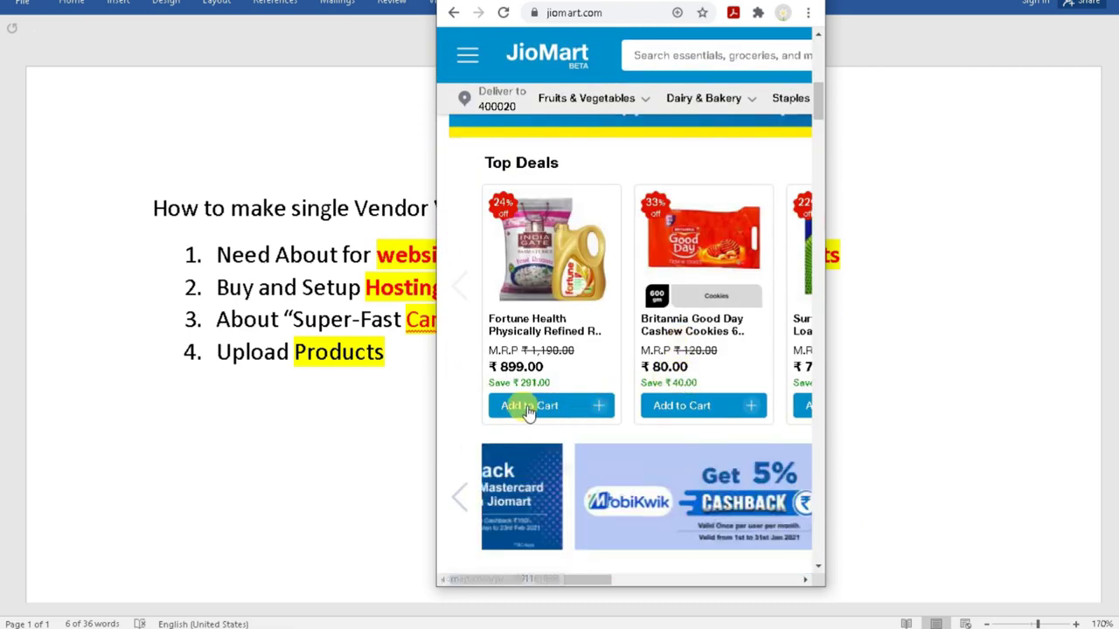
pyautogui.scroll(-1, 542, 402)
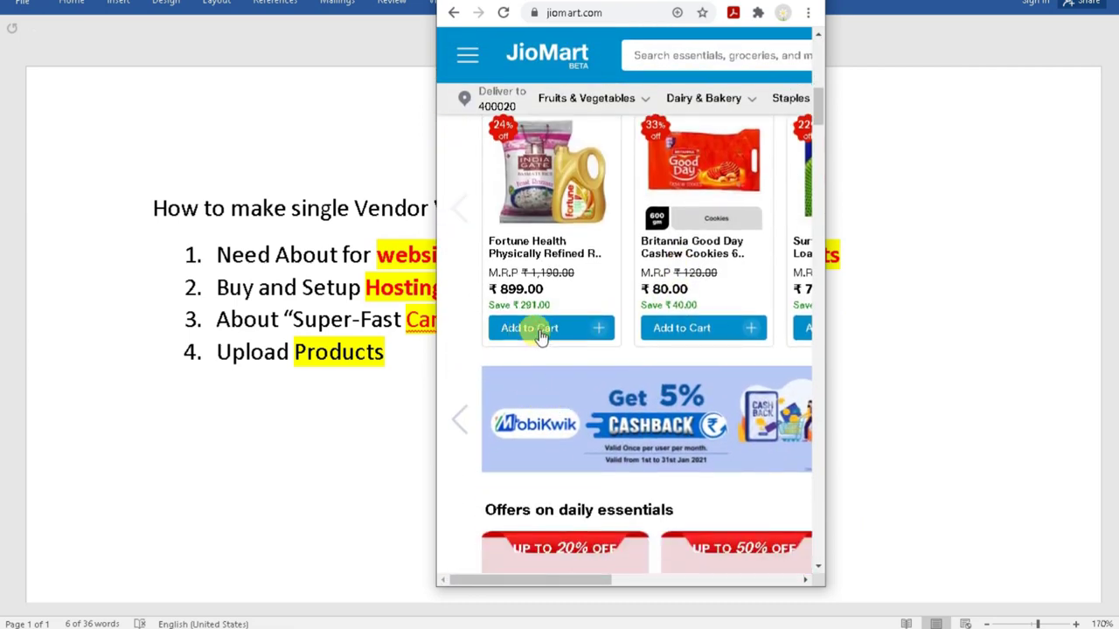
# Add the first Top Deals product to the cart, raise its quantity, then lower it back.
pyautogui.click(517, 341)
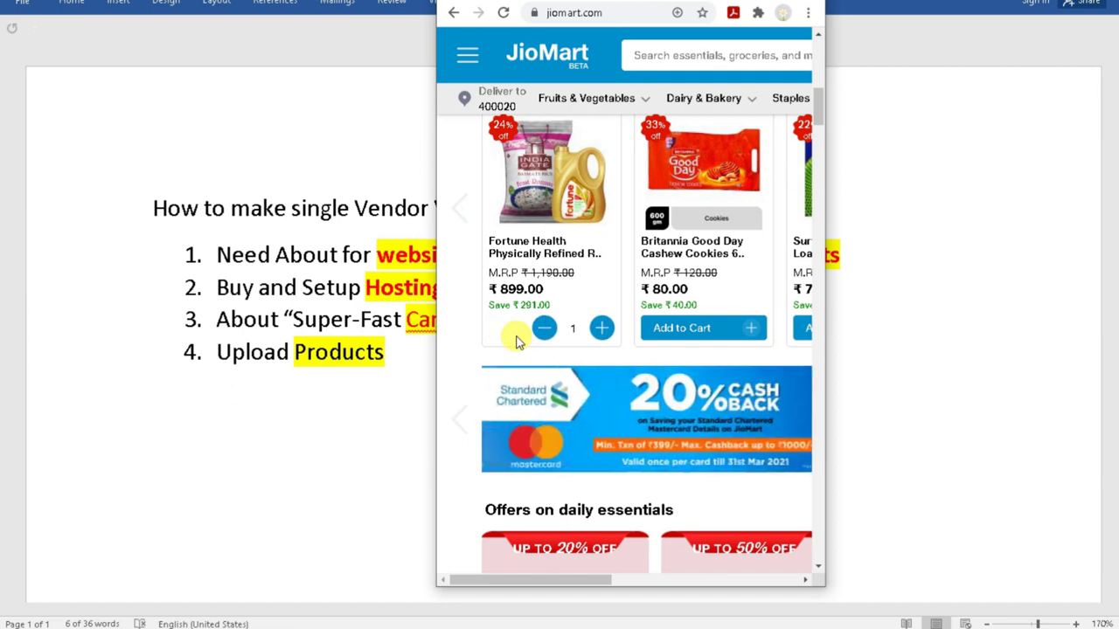
pyautogui.click(601, 328)
pyautogui.click(544, 329)
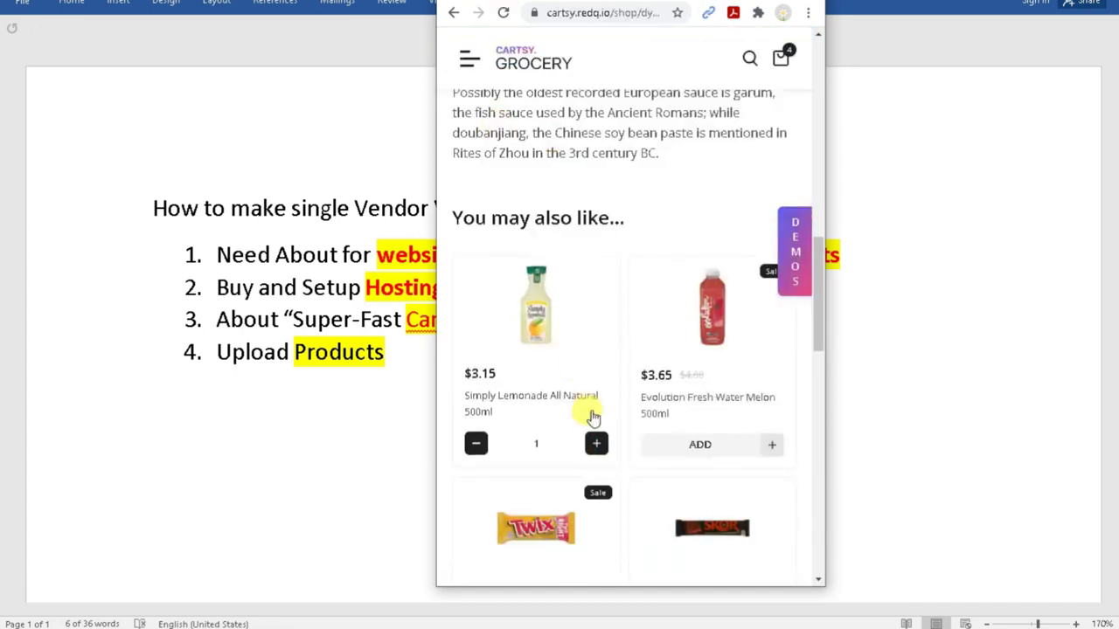
pyautogui.scroll(-1, 593, 429)
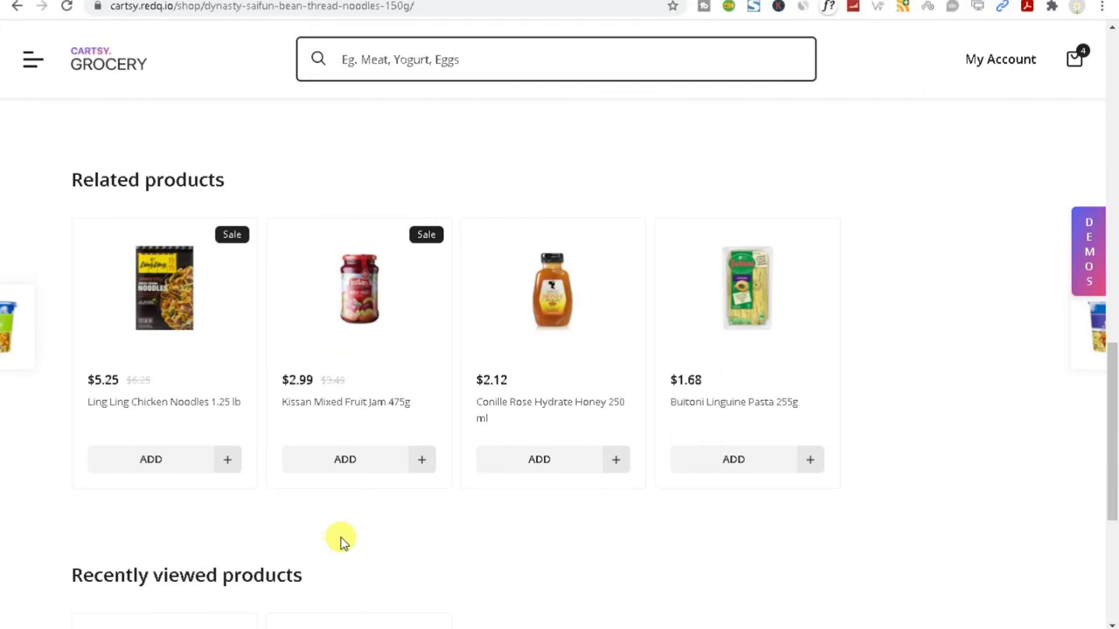
# Look over the redq.io/cartsy feature grid, then return to Google's 'cartsy' results.
pyautogui.scroll(3, 341, 537)
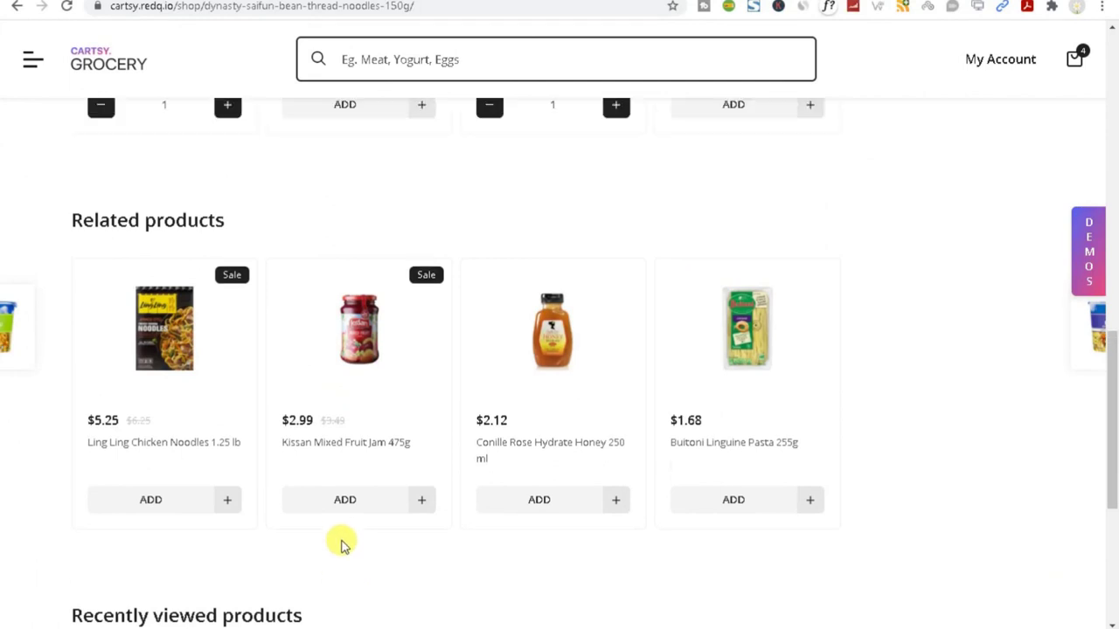
pyautogui.scroll(-3, 385, 539)
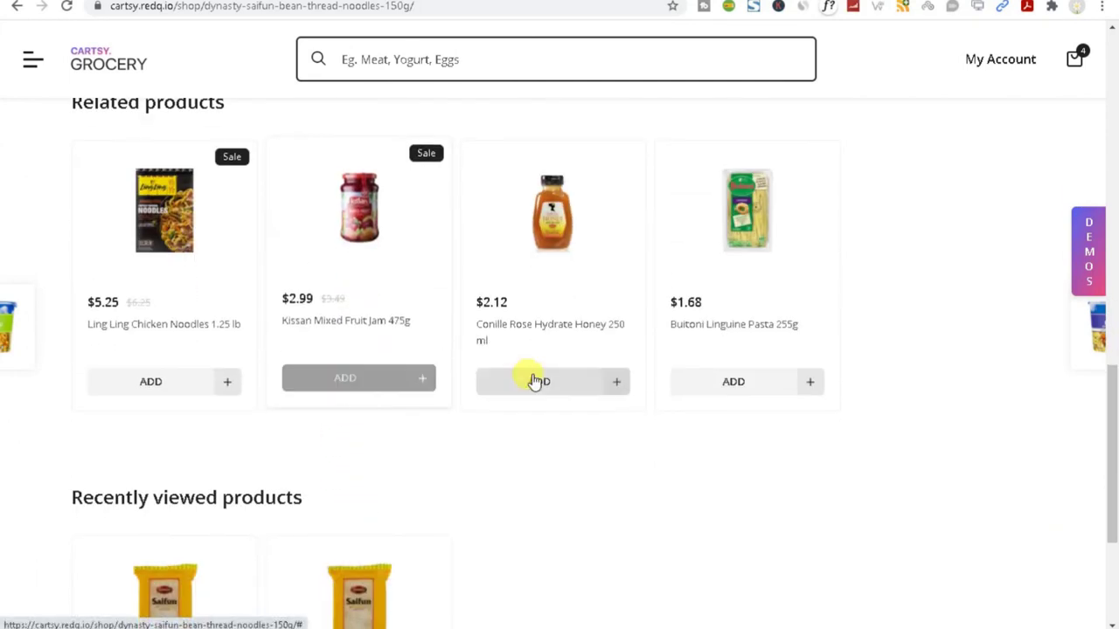
pyautogui.click(191, 1)
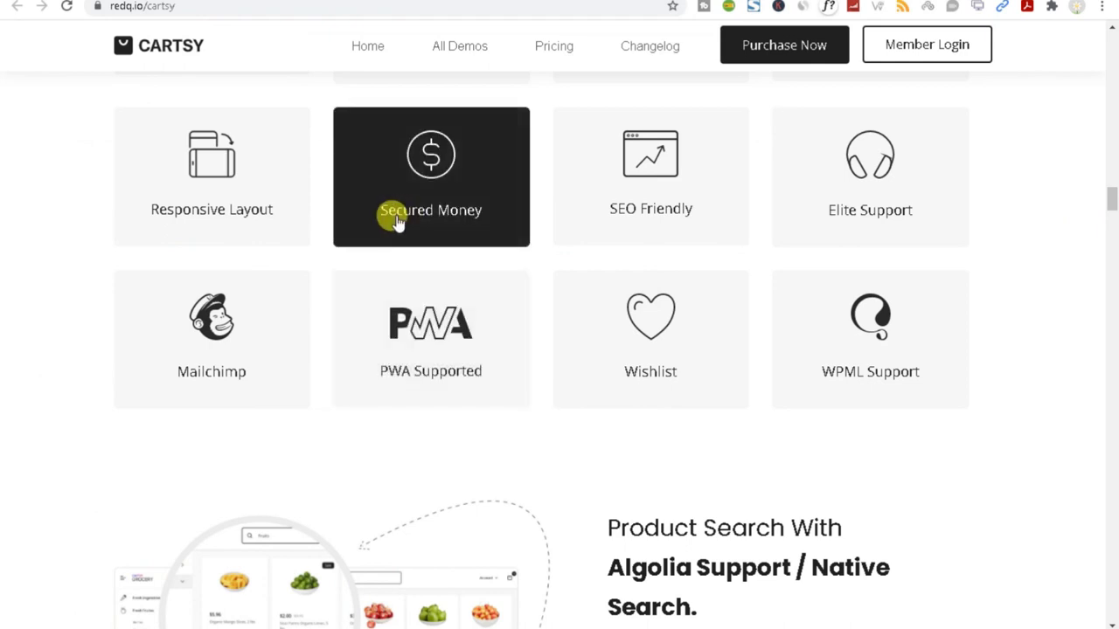
pyautogui.scroll(1, 395, 227)
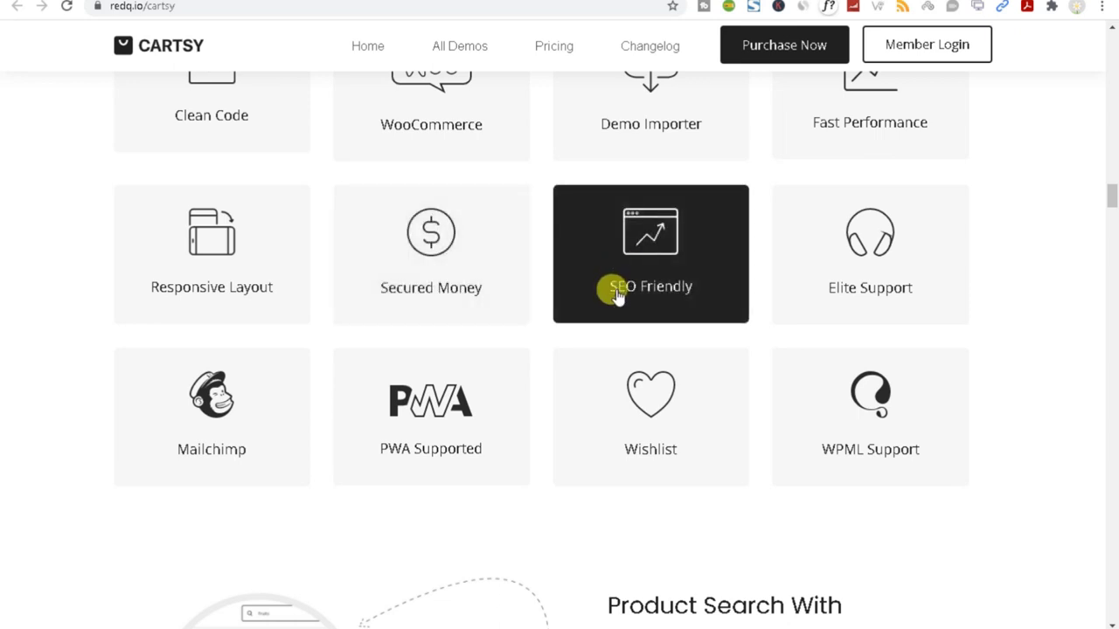
pyautogui.scroll(1, 618, 293)
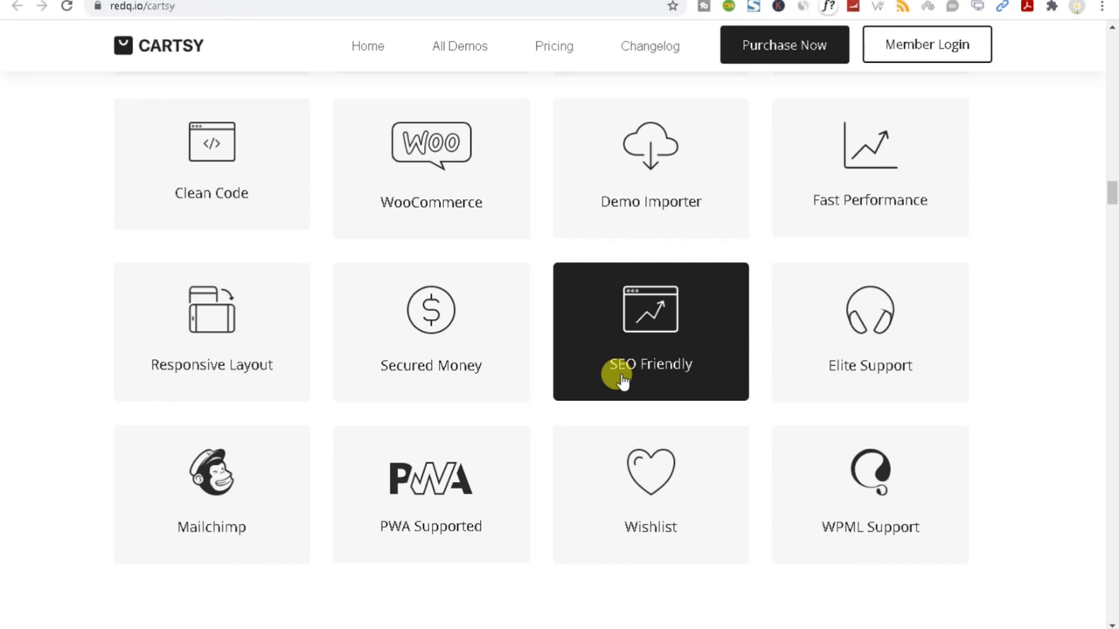
pyautogui.click(17, 6)
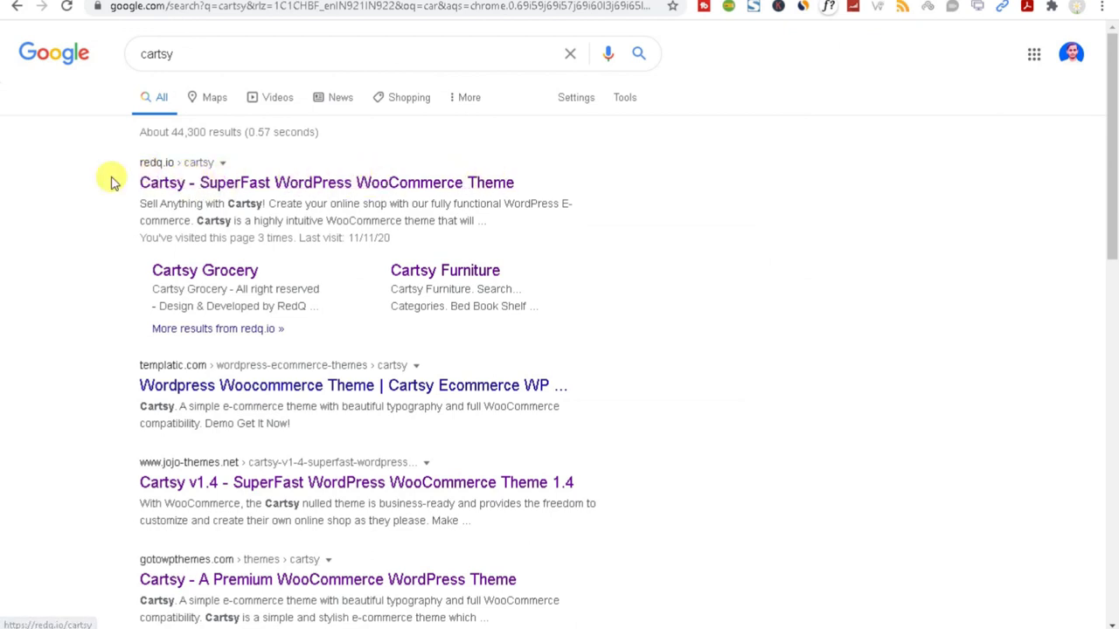
# Edit the copied first-result title into 'SuperFast WordPress Theme' and search for it.
pyautogui.moveTo(111, 183); pyautogui.dragTo(513, 182)
pyautogui.hotkey('ctrl', 'c')
pyautogui.tripleClick(229, 47)
pyautogui.hotkey('ctrl', 'v')
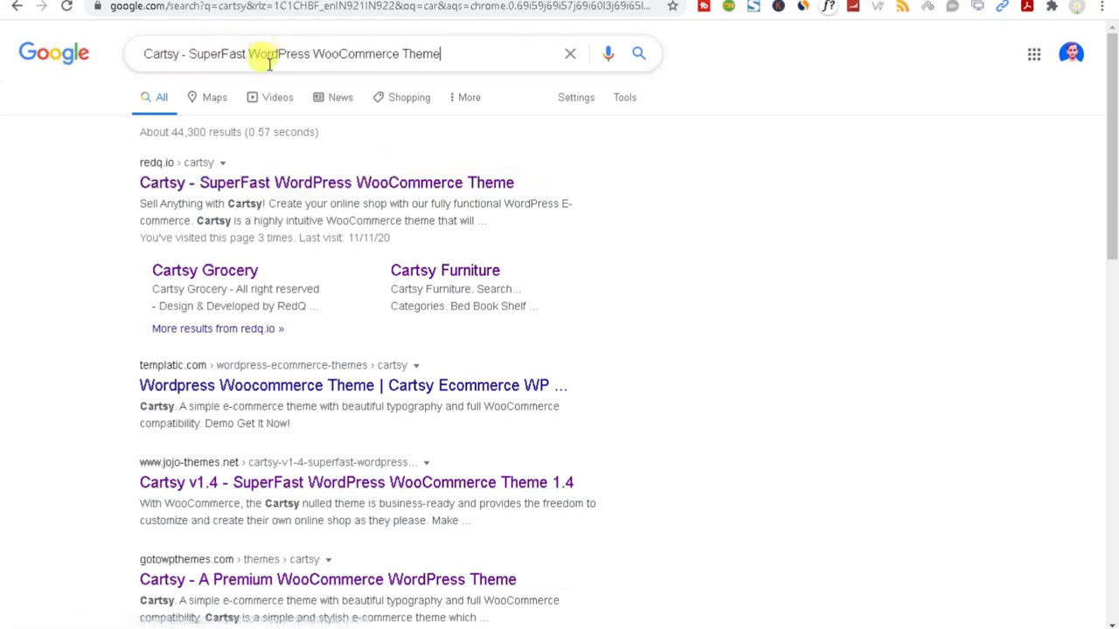
pyautogui.click(273, 55)
pyautogui.moveTo(190, 52); pyautogui.dragTo(110, 55)
pyautogui.press('BackSpace')
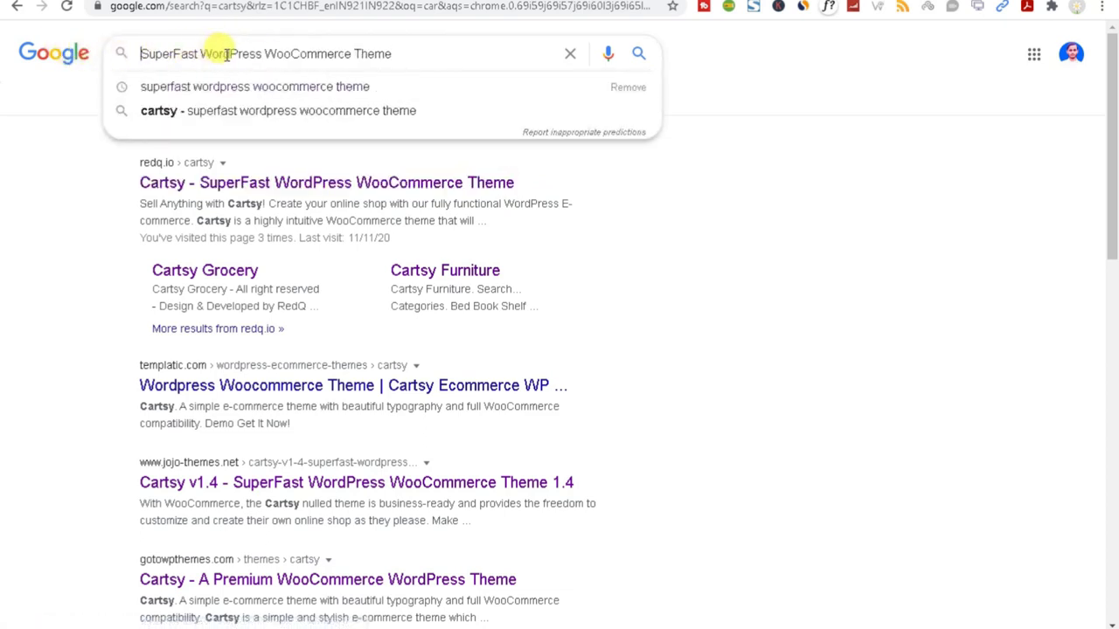
pyautogui.moveTo(199, 53); pyautogui.dragTo(348, 55)
pyautogui.moveTo(265, 53); pyautogui.dragTo(354, 55)
pyautogui.press('BackSpace')
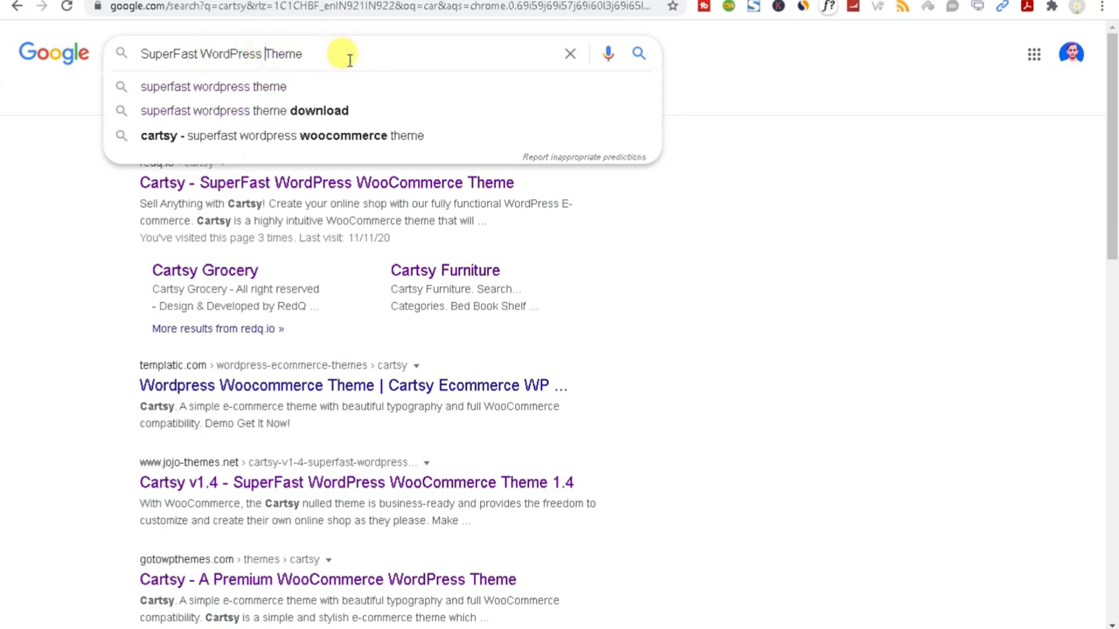
pyautogui.press('Return')
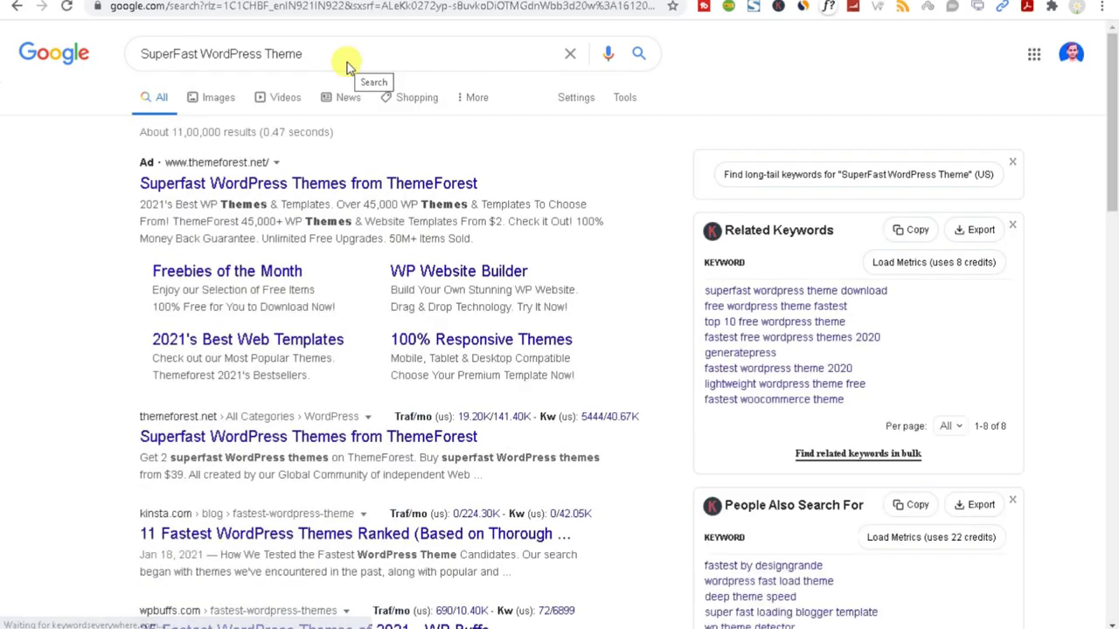
# Open the ThemeForest ad result in a new tab and switch to it.
pyautogui.scroll(-4, 369, 299)
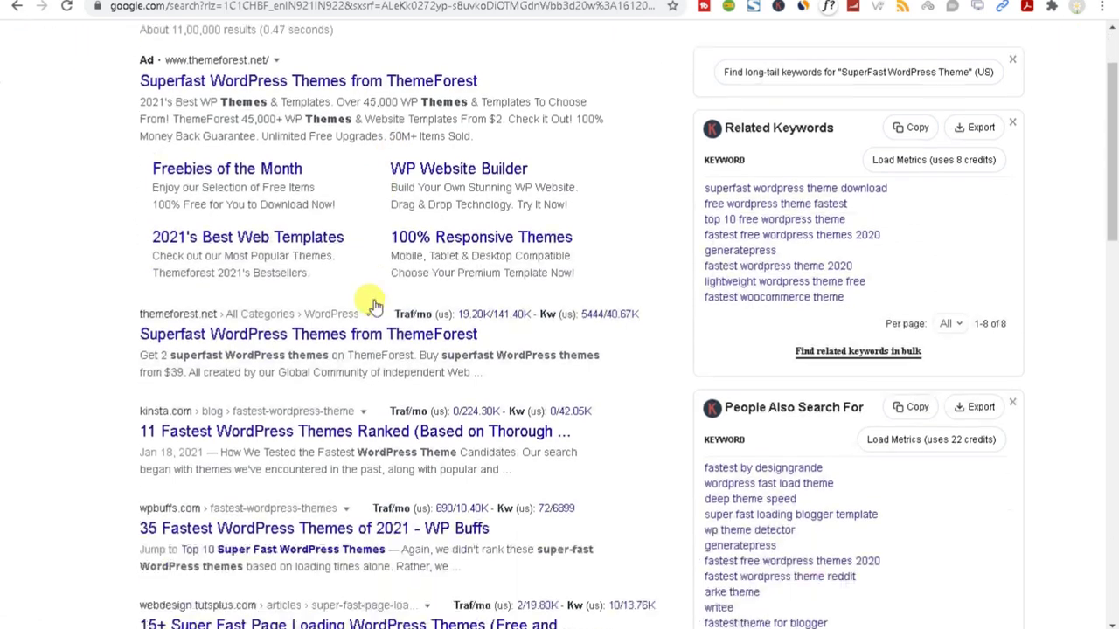
pyautogui.scroll(4, 300, 488)
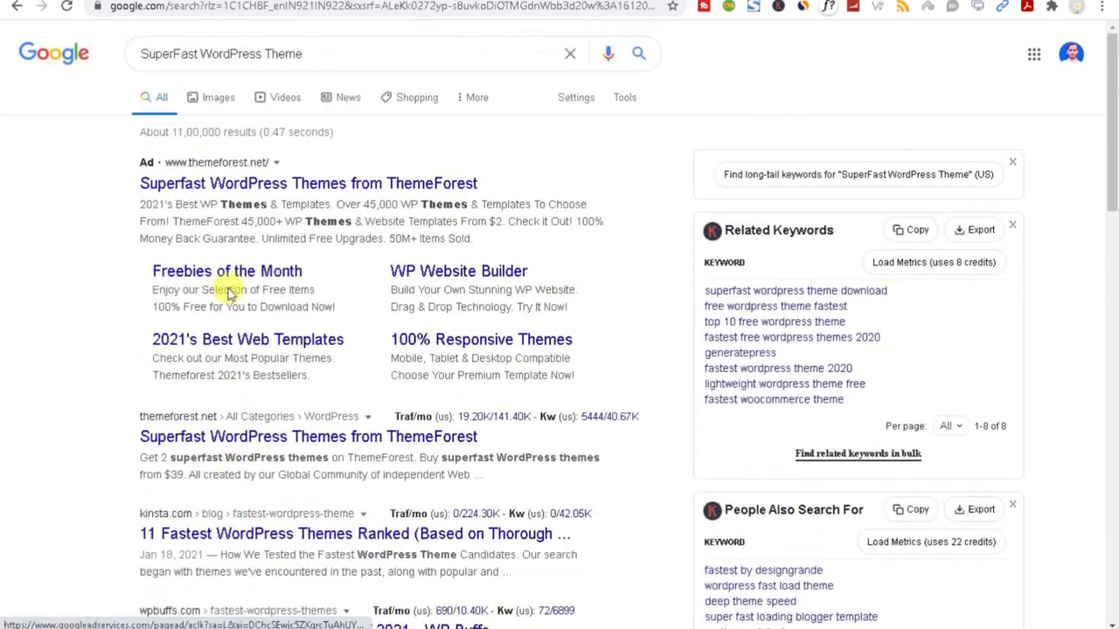
pyautogui.rightClick(281, 188)
pyautogui.click(316, 205)
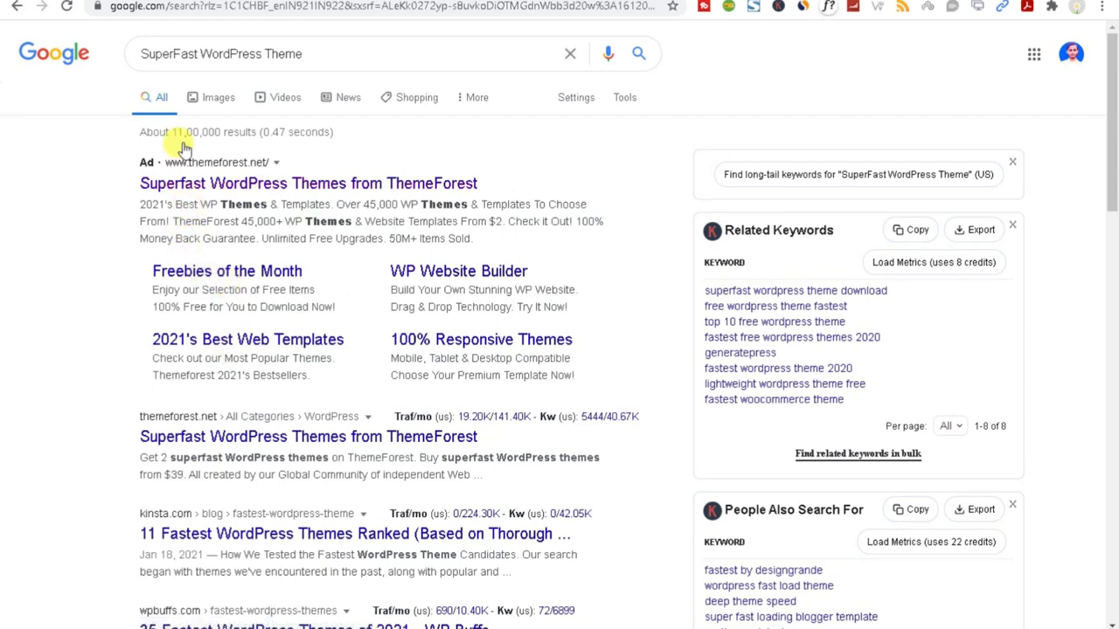
pyautogui.hotkey('ctrl', 'Tab')
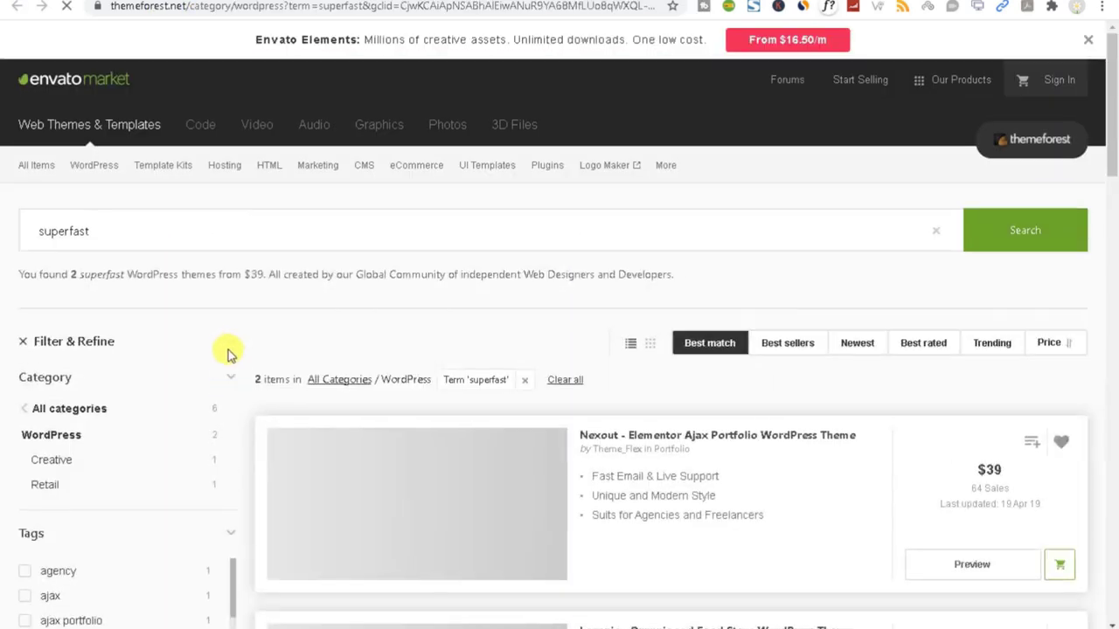
# Scroll through the two superfast WordPress themes in the ThemeForest results.
pyautogui.scroll(-5, 214, 376)
pyautogui.scroll(-2, 207, 379)
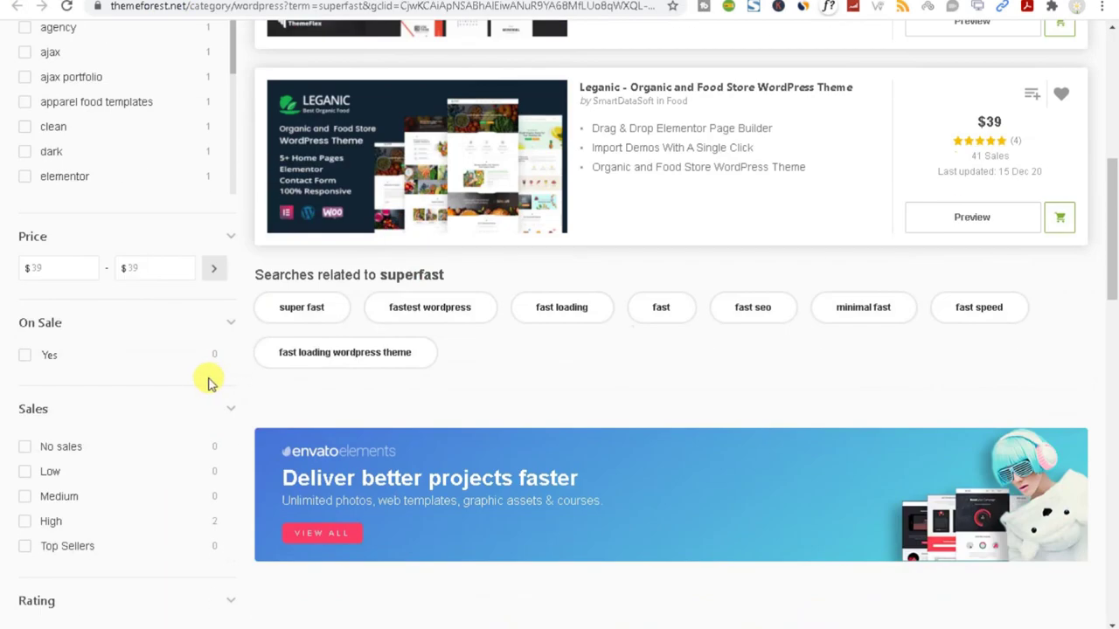
pyautogui.scroll(-4, 389, 365)
pyautogui.scroll(4, 389, 365)
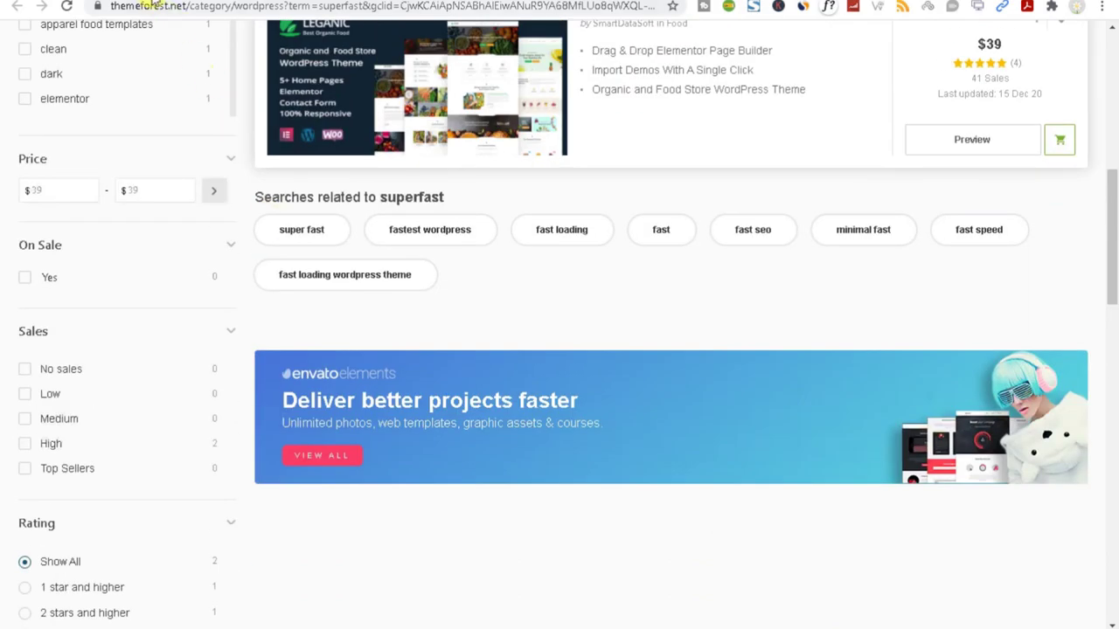
# Go back to the Google results and scroll down through them.
pyautogui.hotkey('ctrl', 'shift', 'Tab')
pyautogui.click(264, 51)
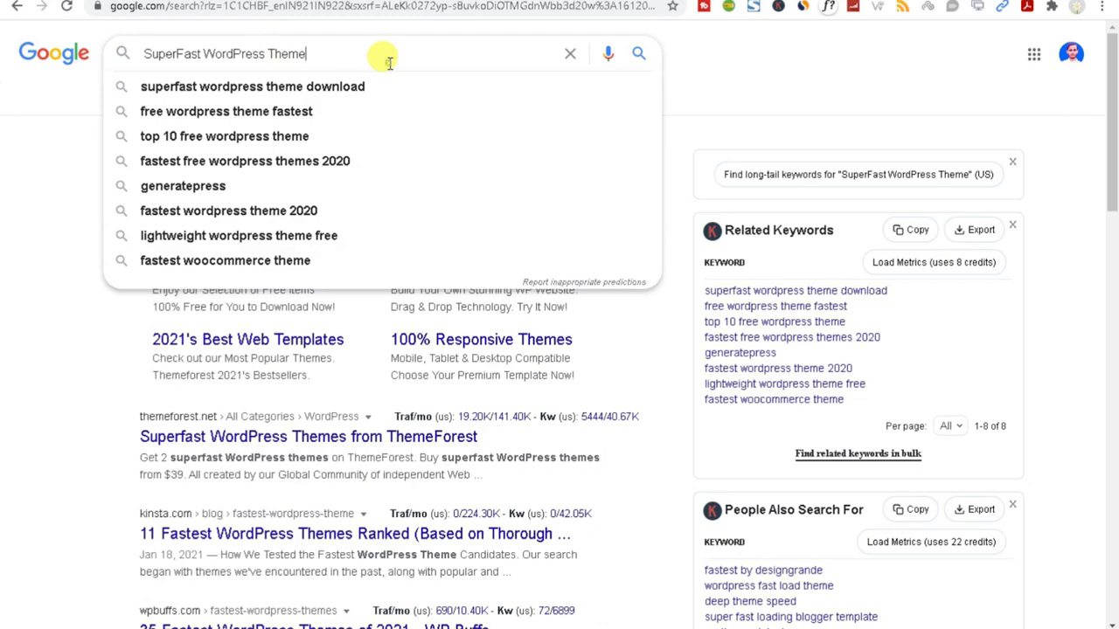
pyautogui.click(35, 184)
pyautogui.scroll(-5, 209, 469)
pyautogui.scroll(-7, 210, 470)
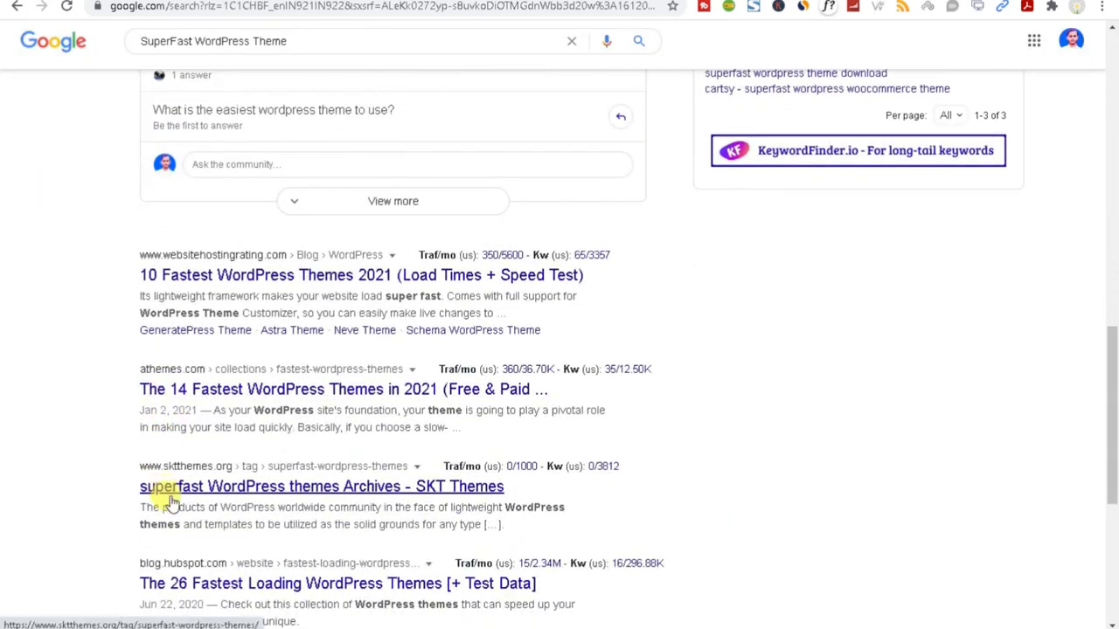
pyautogui.scroll(-2, 171, 494)
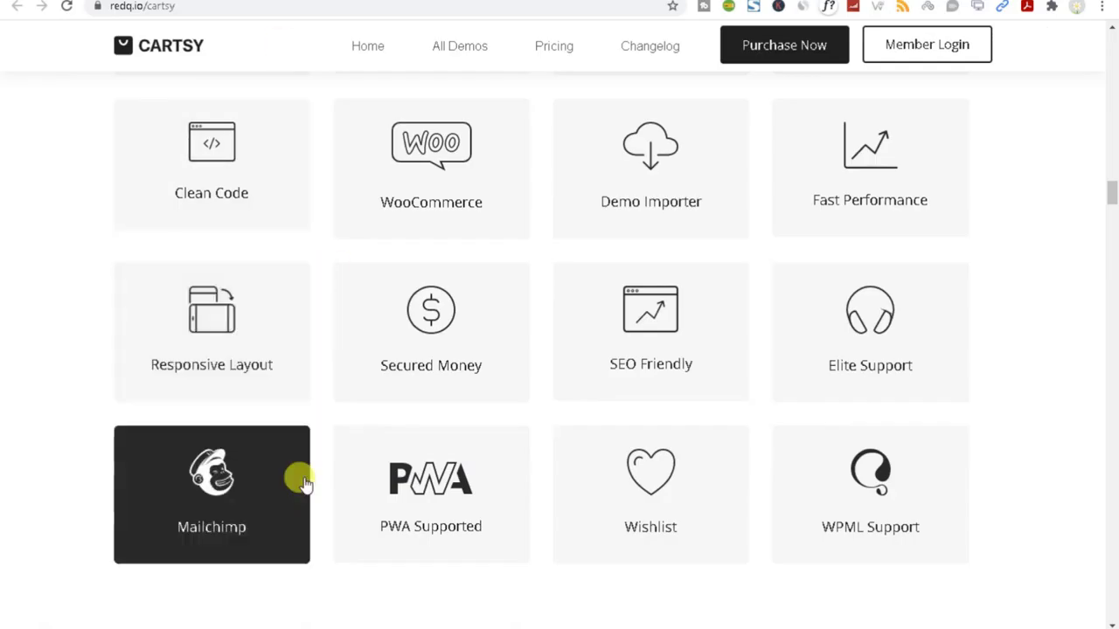
pyautogui.scroll(-1, 300, 477)
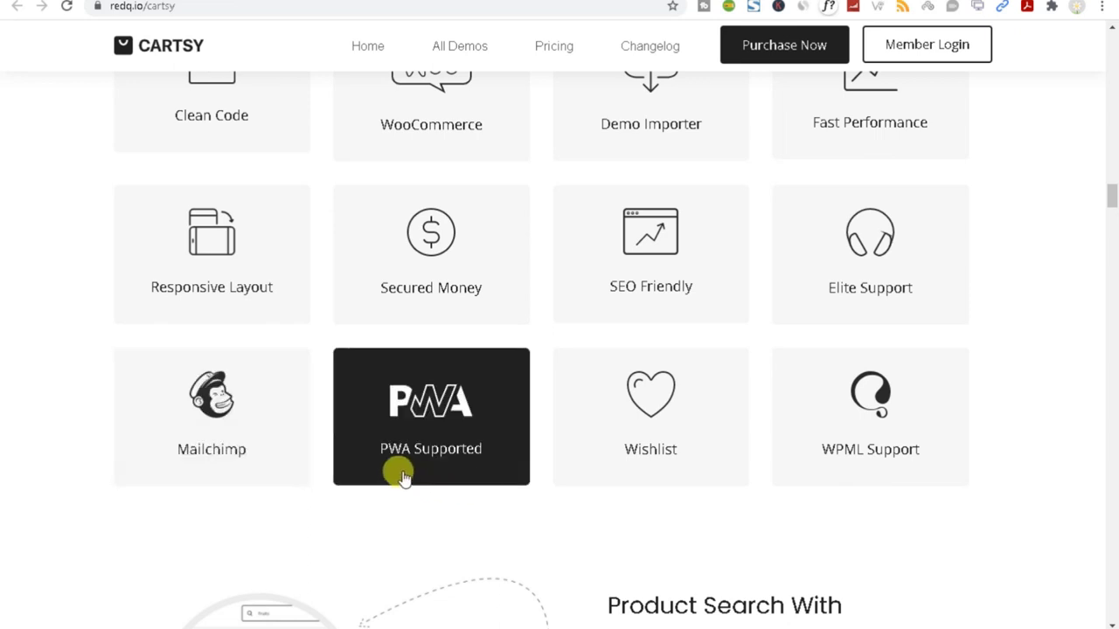
# Scroll the Cartsy page down to the Product Search With Algolia Support / Native Search section.
pyautogui.scroll(-3, 398, 474)
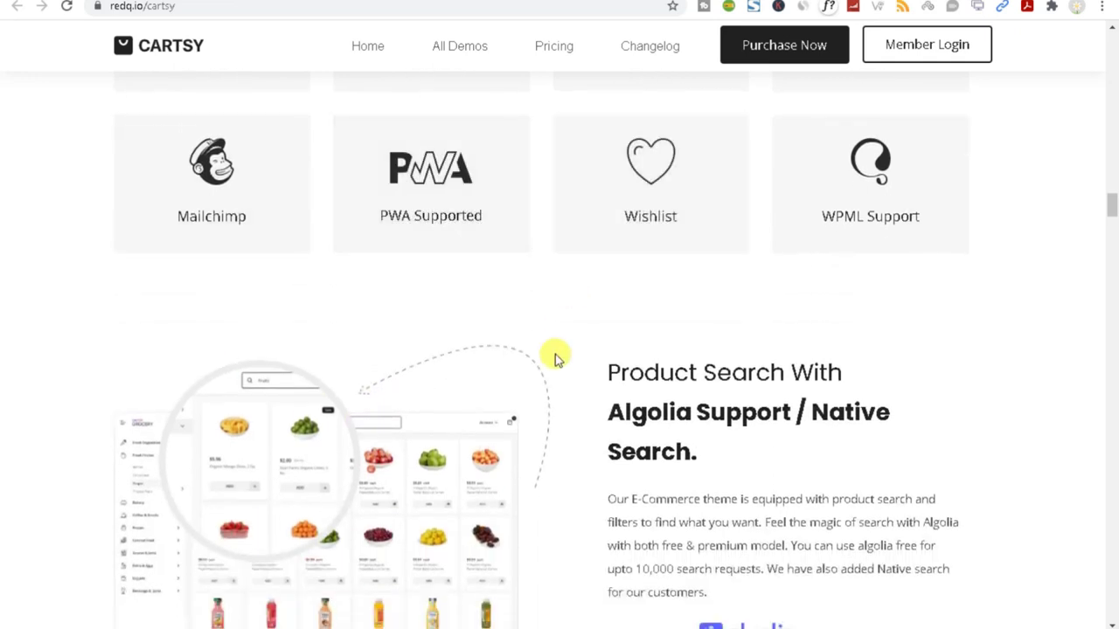
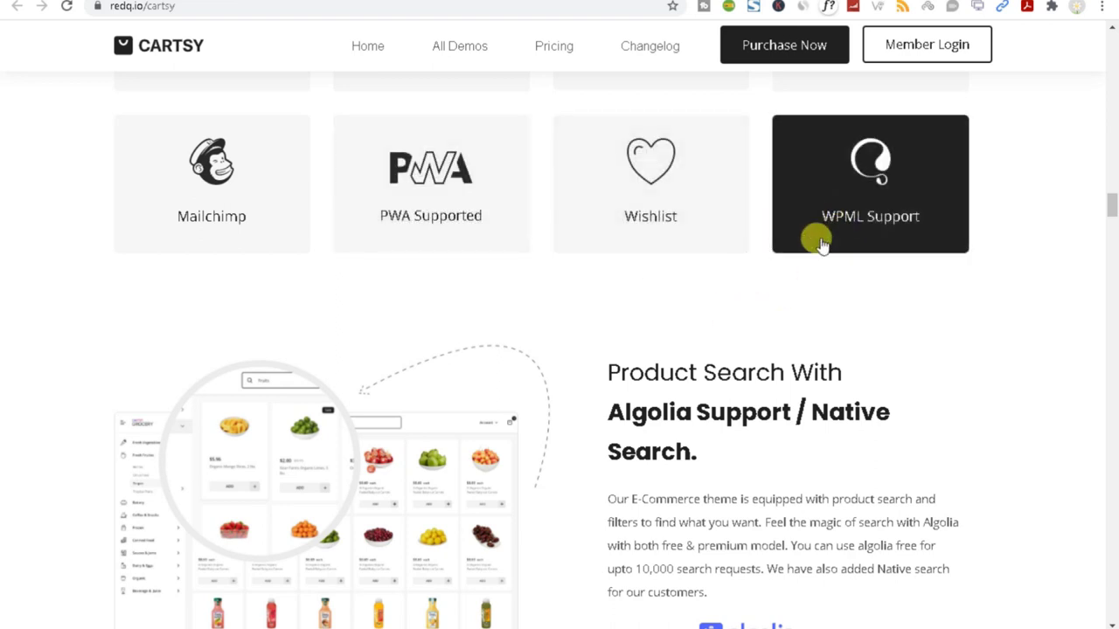
# Scroll back up over the Cartsy feature cards.
pyautogui.scroll(3, 798, 277)
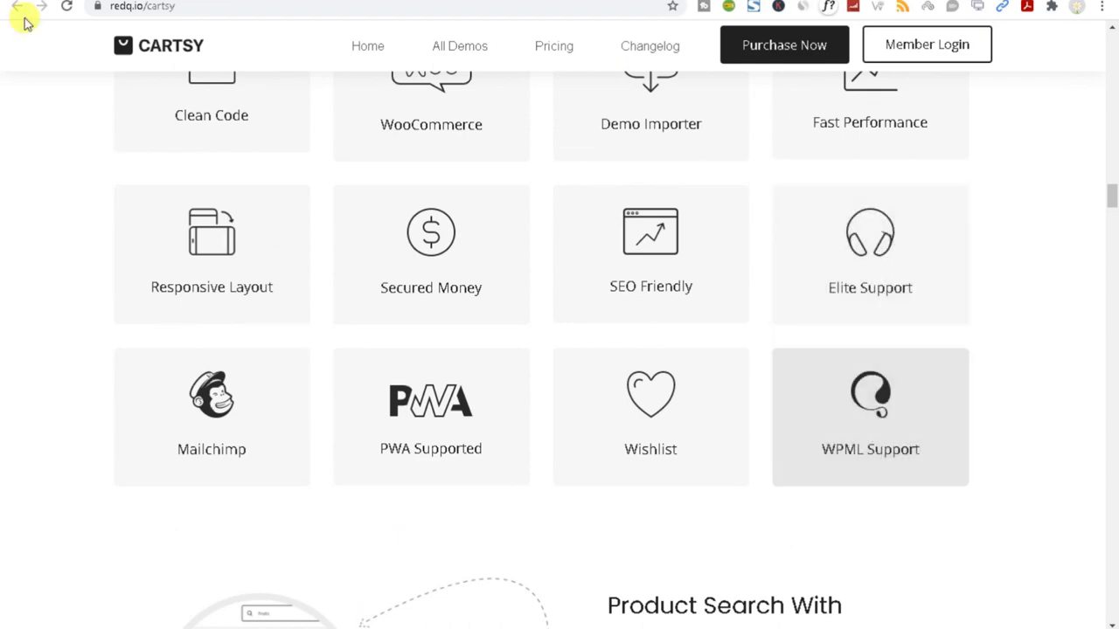
pyautogui.scroll(8, 495, 364)
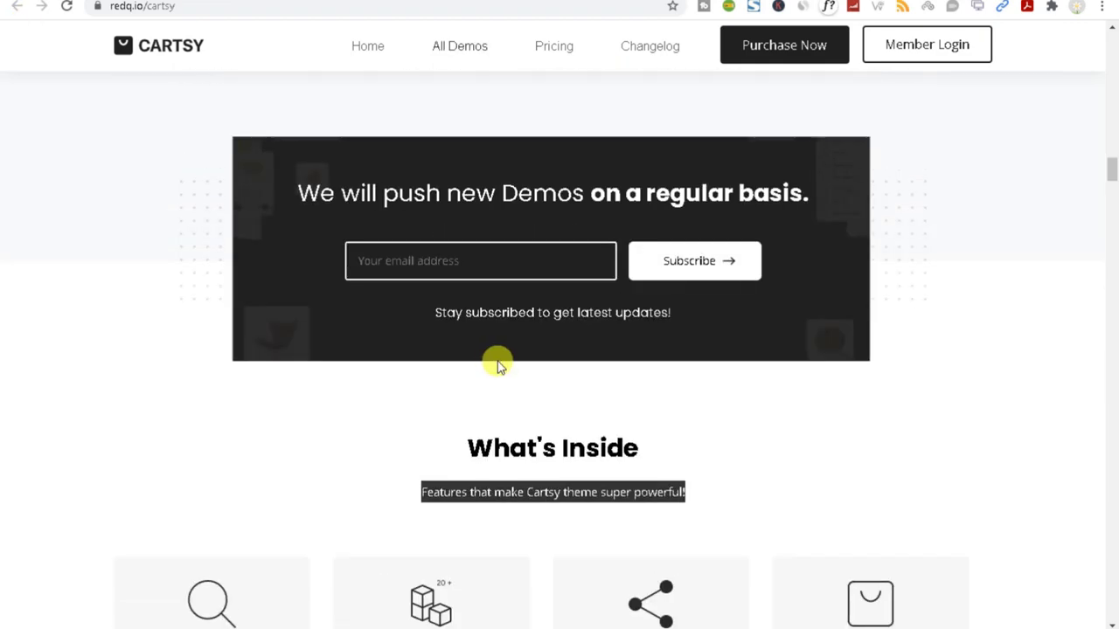
pyautogui.scroll(5, 498, 364)
pyautogui.scroll(-10, 495, 364)
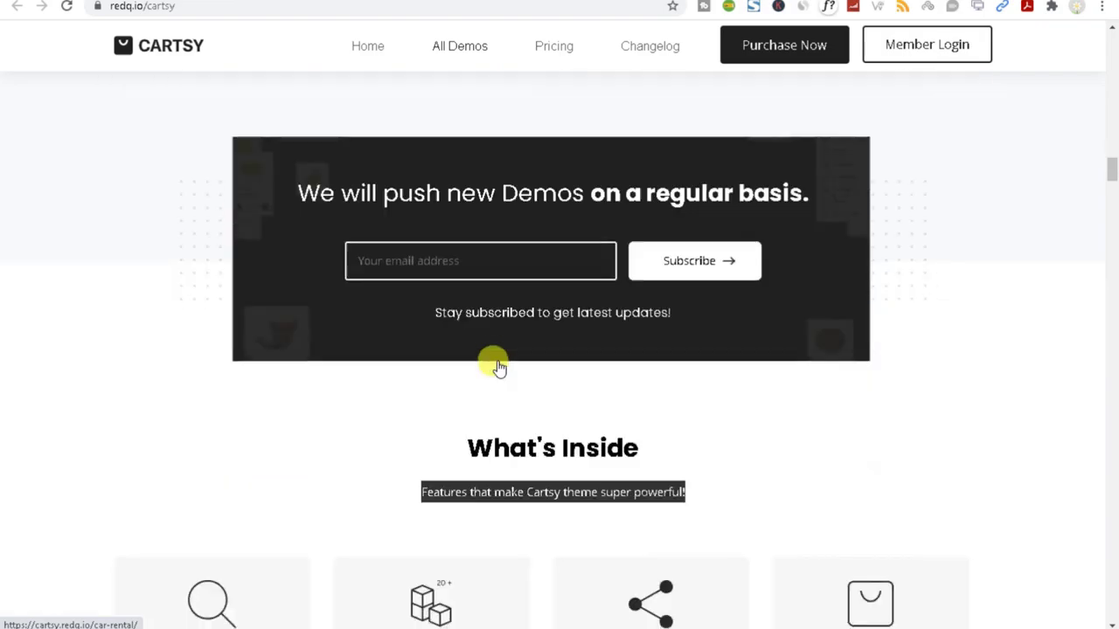
pyautogui.moveTo(1112, 194); pyautogui.dragTo(1075, 270)
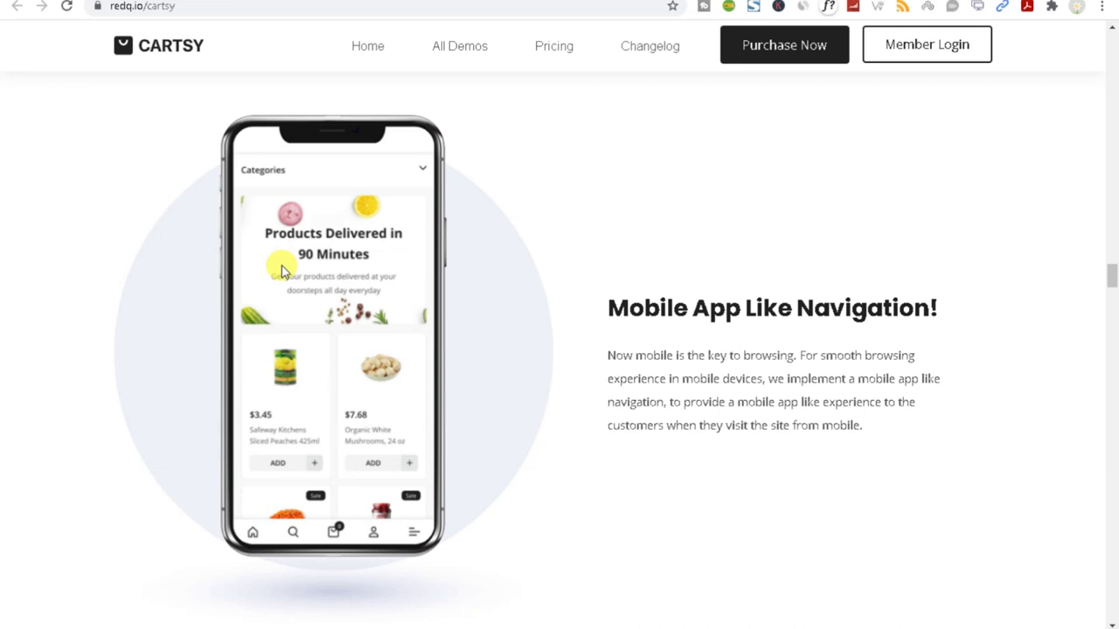
# Highlight the Mobile App Like Navigation heading, then continue down to the Layout, Design, & Styling section.
pyautogui.moveTo(594, 302); pyautogui.dragTo(927, 316)
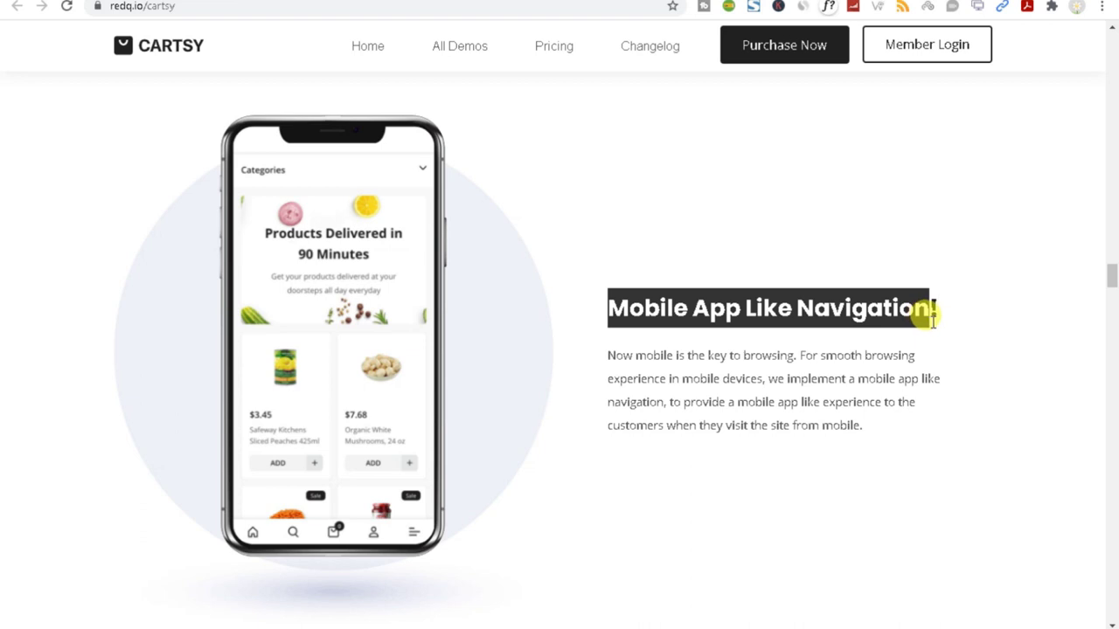
pyautogui.moveTo(934, 320); pyautogui.dragTo(932, 322)
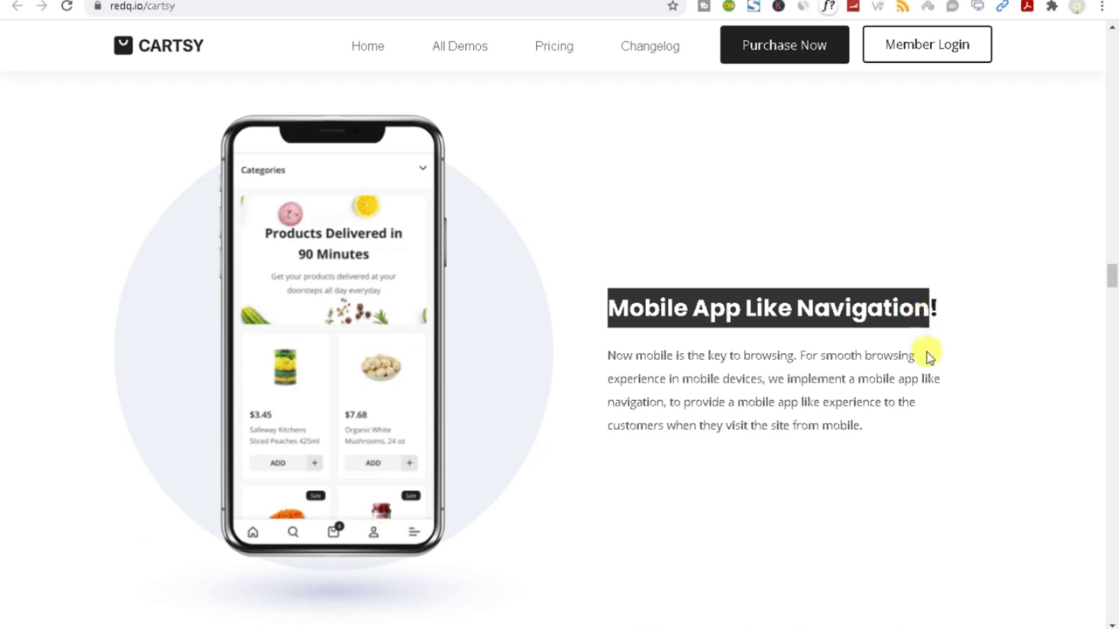
pyautogui.tripleClick(679, 301)
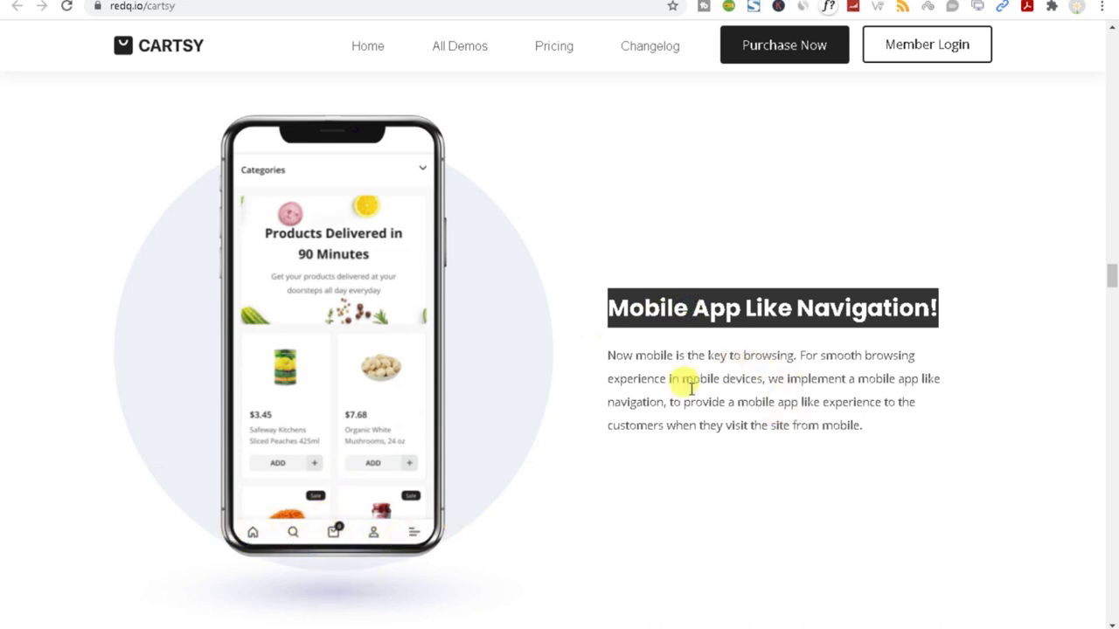
pyautogui.click(737, 303)
pyautogui.moveTo(737, 303); pyautogui.dragTo(807, 484)
pyautogui.scroll(-6, 807, 484)
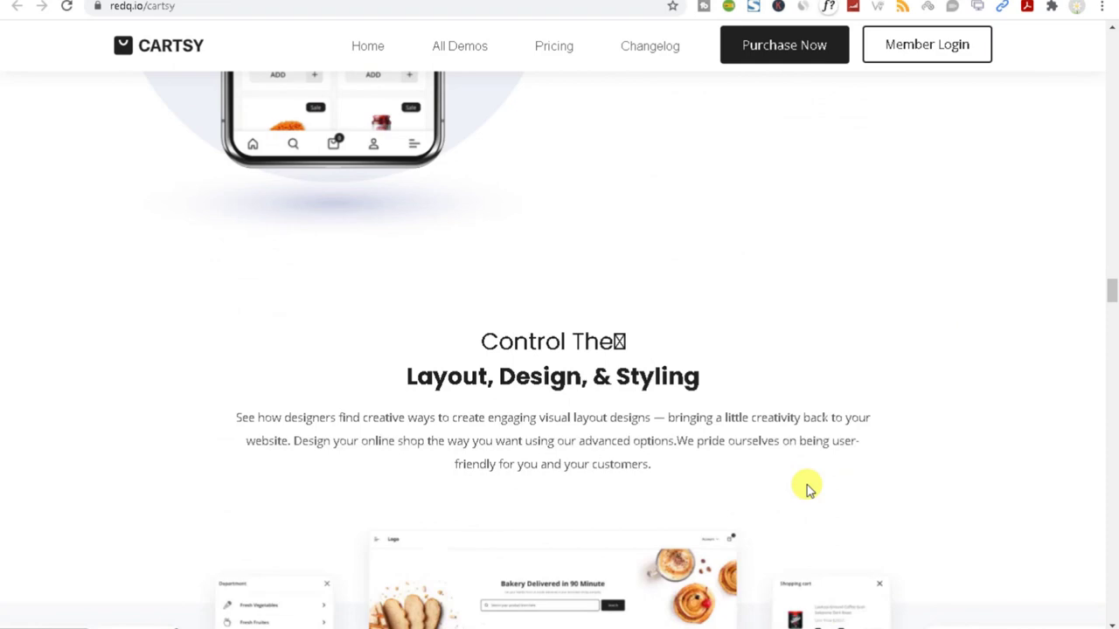
# Browse the Multiple Header Option samples, return to their heading, then continue to the Footer Option layouts.
pyautogui.moveTo(402, 221); pyautogui.dragTo(730, 250)
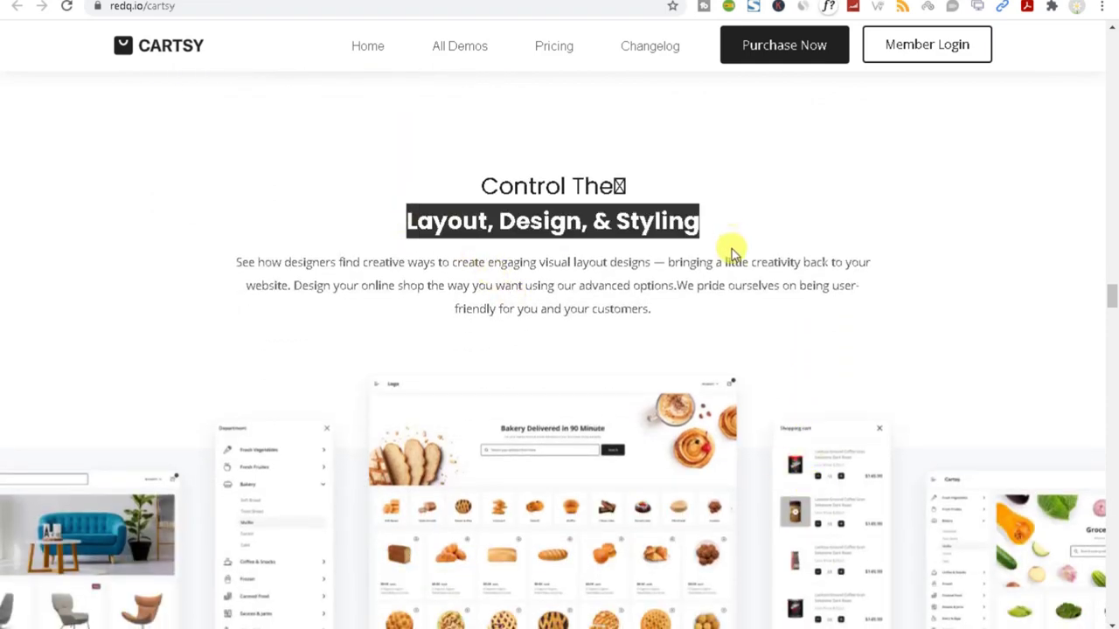
pyautogui.scroll(-5, 726, 262)
pyautogui.scroll(-7, 812, 464)
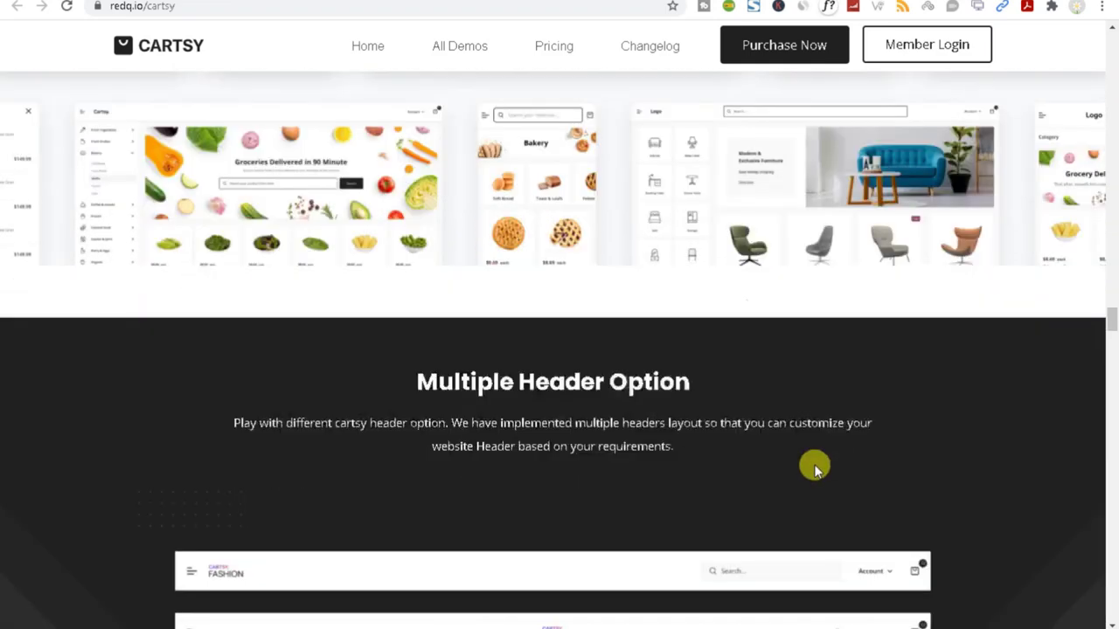
pyautogui.scroll(-4, 606, 437)
pyautogui.scroll(1, 603, 437)
pyautogui.scroll(2, 356, 397)
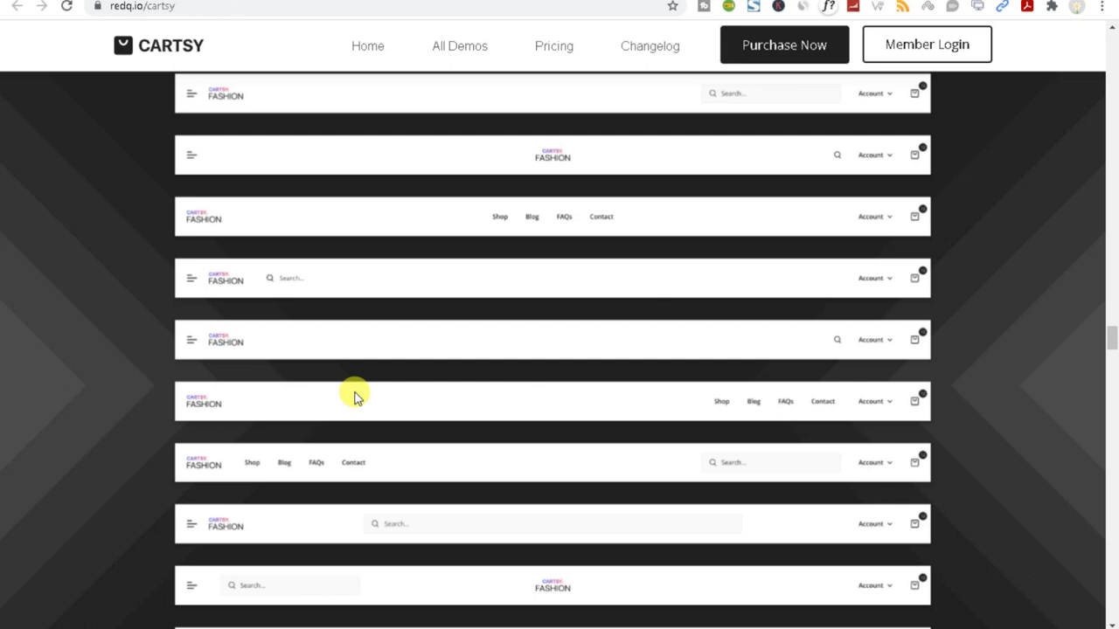
pyautogui.scroll(-3, 404, 437)
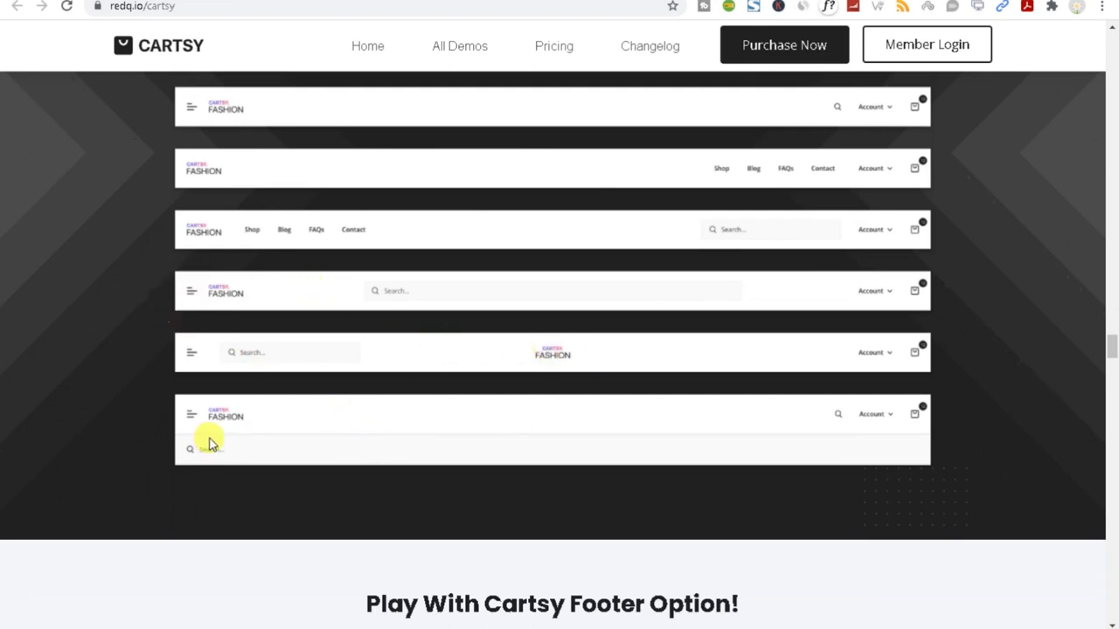
pyautogui.scroll(1, 494, 439)
pyautogui.scroll(8, 494, 439)
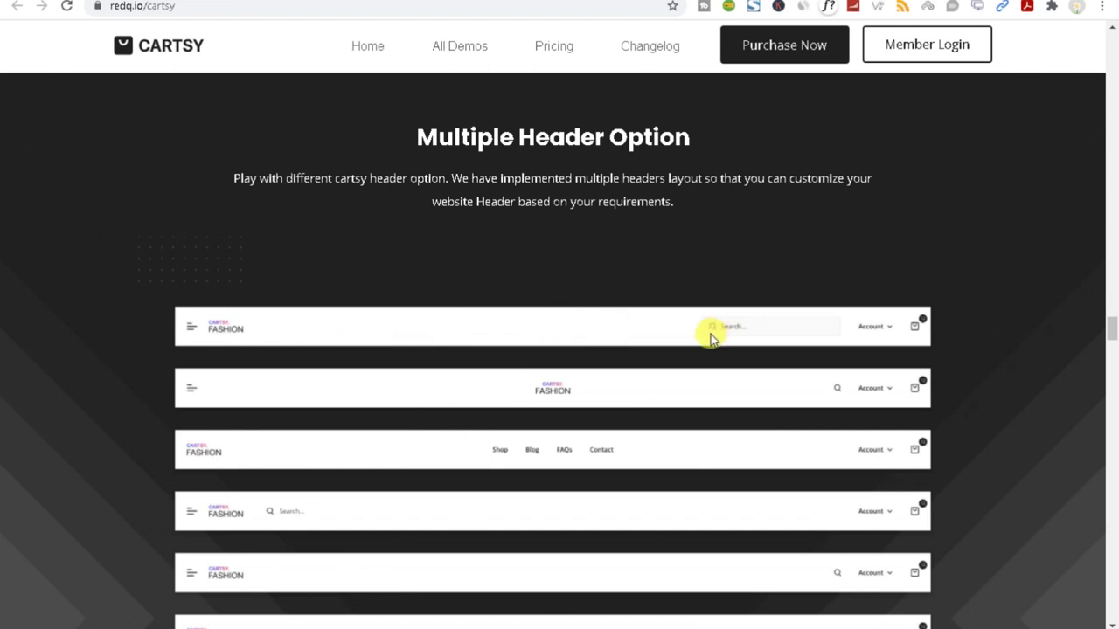
pyautogui.scroll(-4, 700, 345)
pyautogui.scroll(-10, 580, 359)
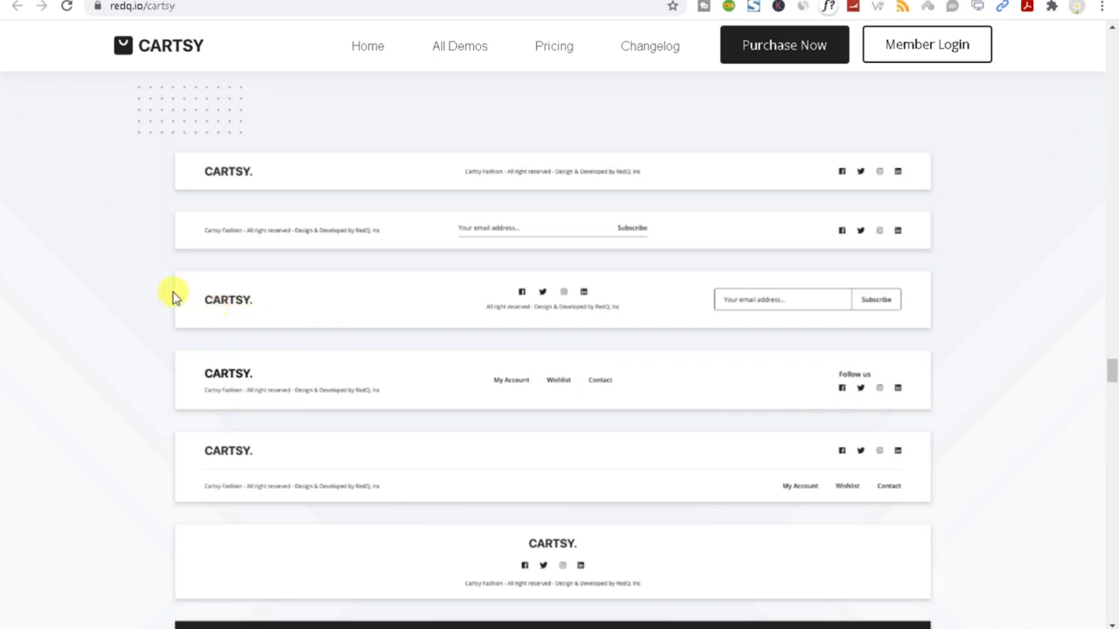
# Scroll past the footer layouts and product grid to the Mobile Responsive Design section.
pyautogui.scroll(-3, 667, 379)
pyautogui.scroll(-6, 379, 312)
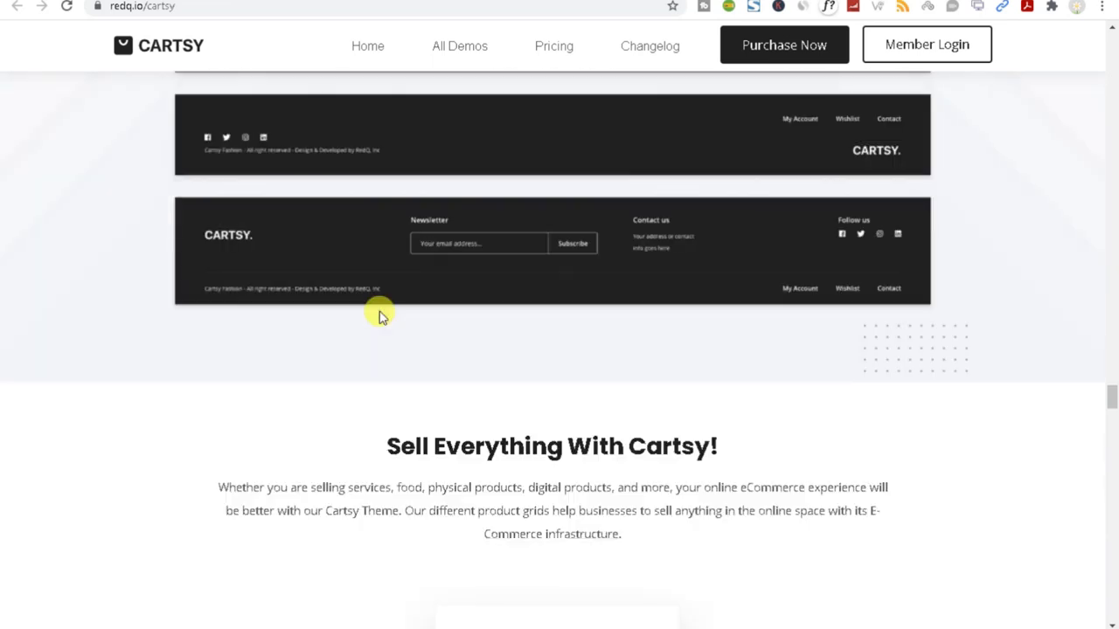
pyautogui.scroll(4, 379, 312)
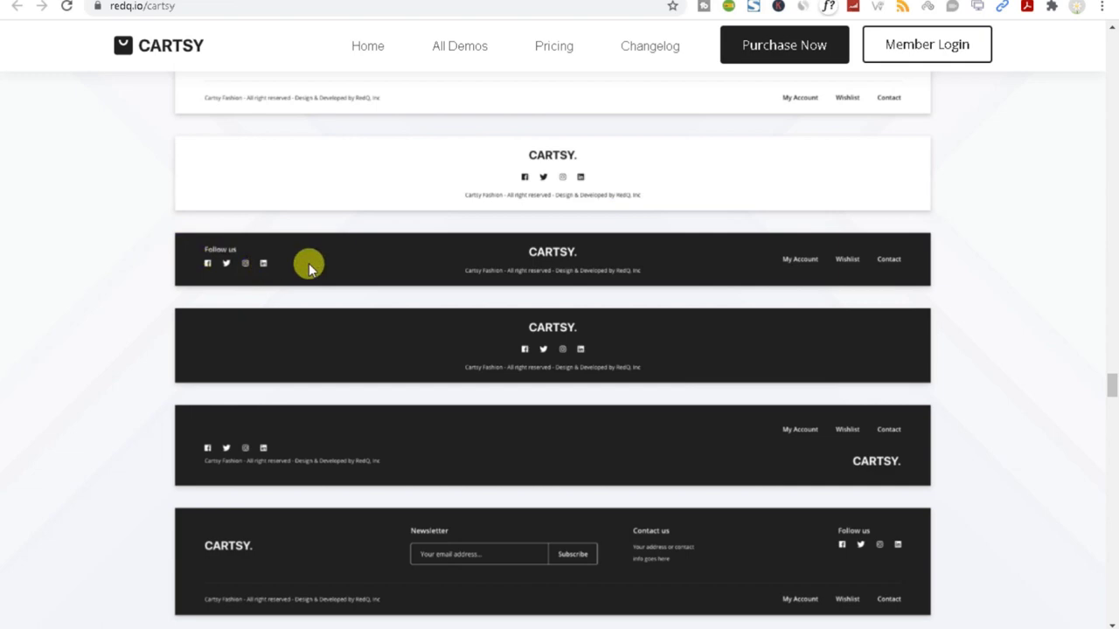
pyautogui.scroll(-4, 685, 283)
pyautogui.scroll(-6, 641, 324)
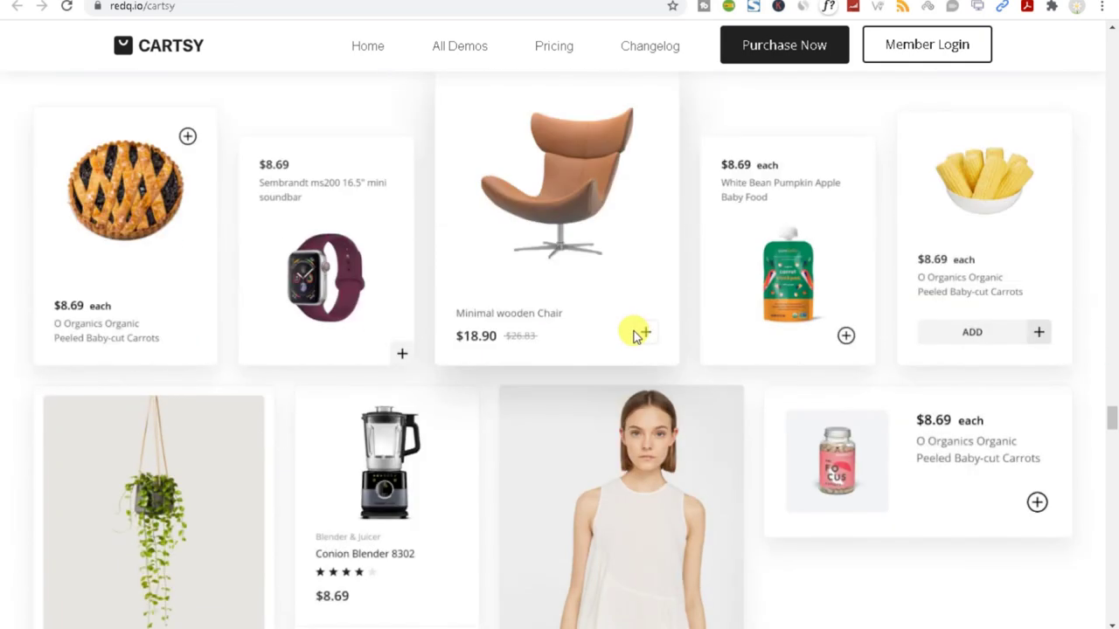
pyautogui.scroll(2, 629, 320)
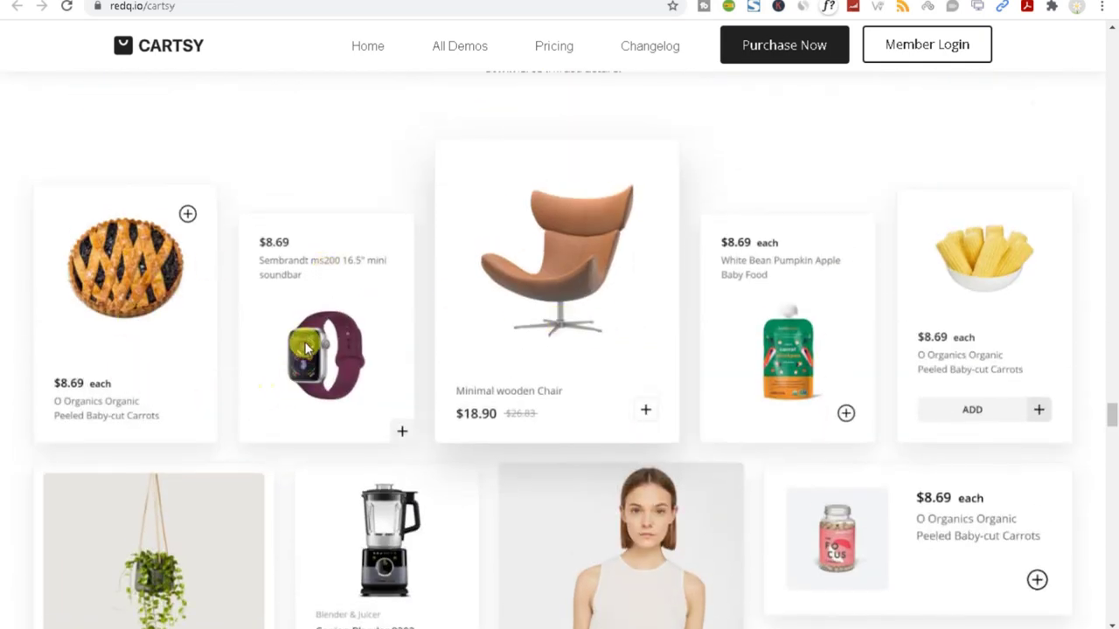
pyautogui.scroll(-4, 589, 370)
pyautogui.scroll(-3, 527, 371)
pyautogui.scroll(-3, 523, 374)
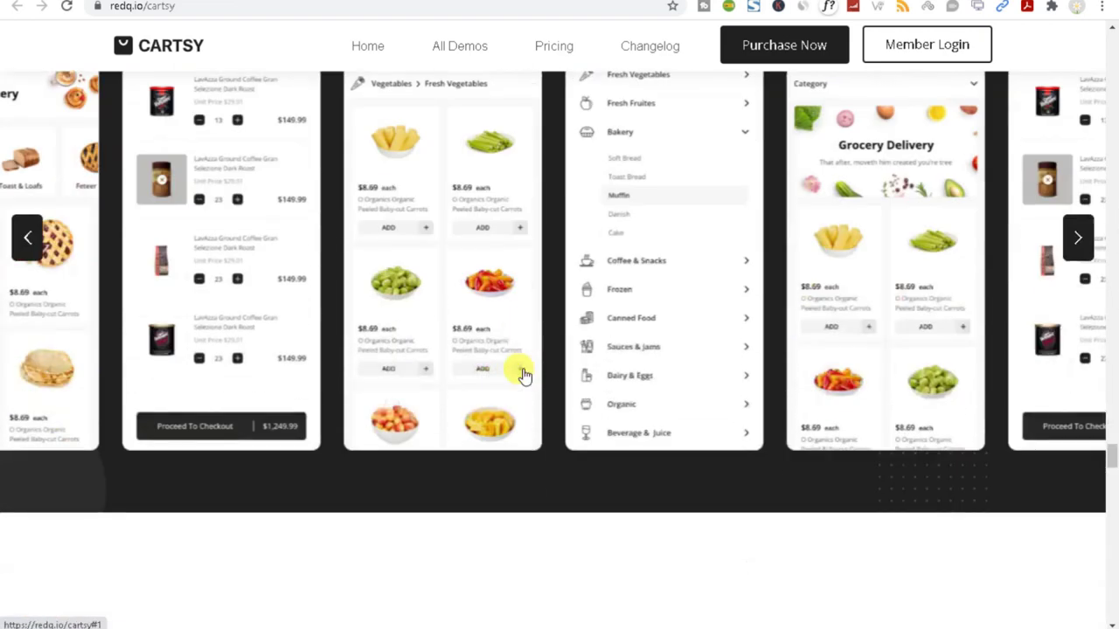
pyautogui.scroll(2, 519, 370)
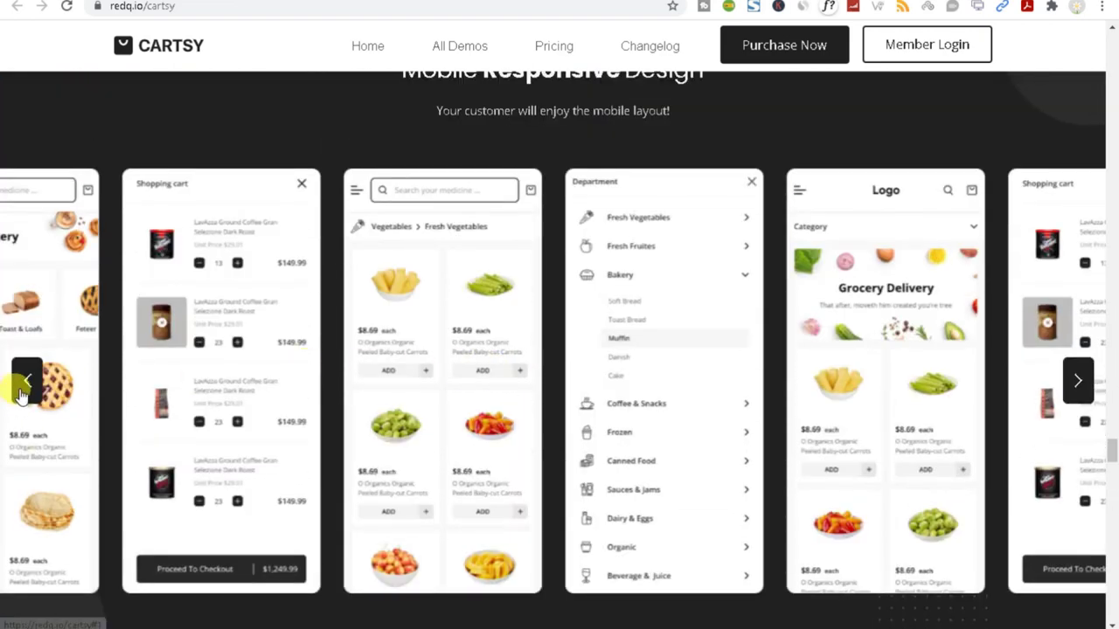
# Cycle the phone mockup carousel back three cards, forward two, then back one.
pyautogui.click(24, 385)
pyautogui.click(24, 384)
pyautogui.click(25, 385)
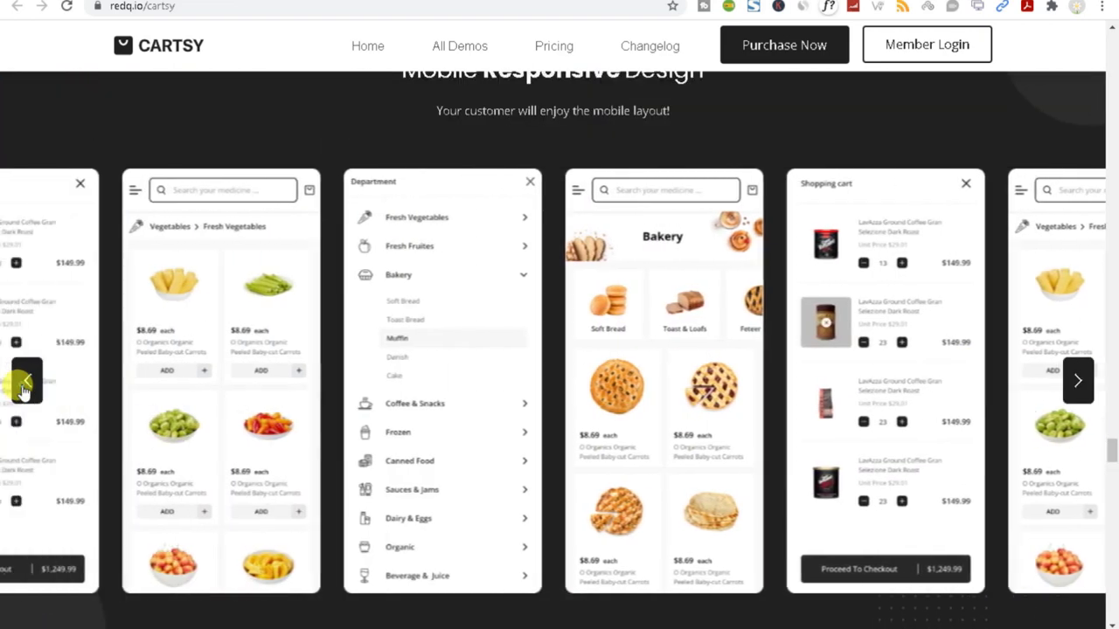
pyautogui.click(1078, 383)
pyautogui.click(1079, 383)
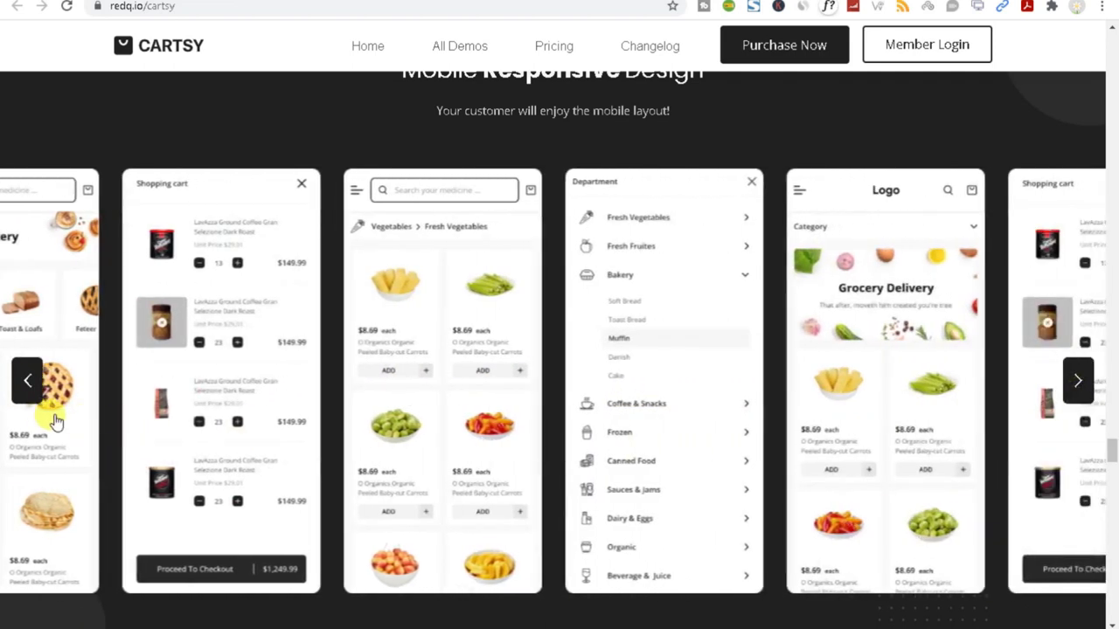
pyautogui.click(28, 385)
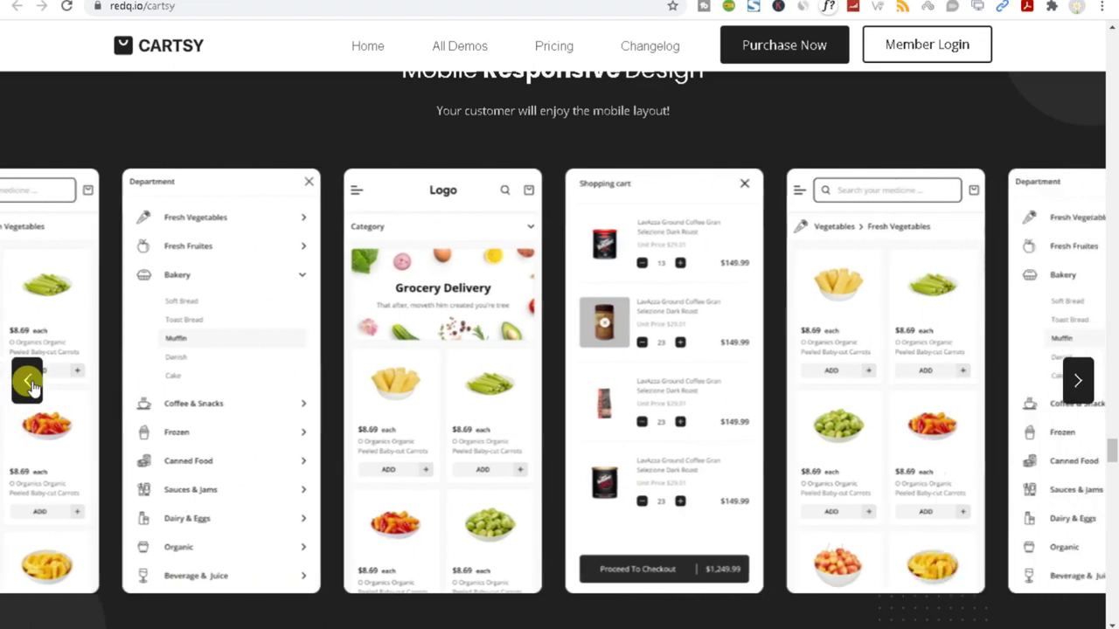
# Scroll past the Demo Importer and Multivendor sections to Pricing Plan and highlight the $89 Basic price.
pyautogui.scroll(-8, 31, 385)
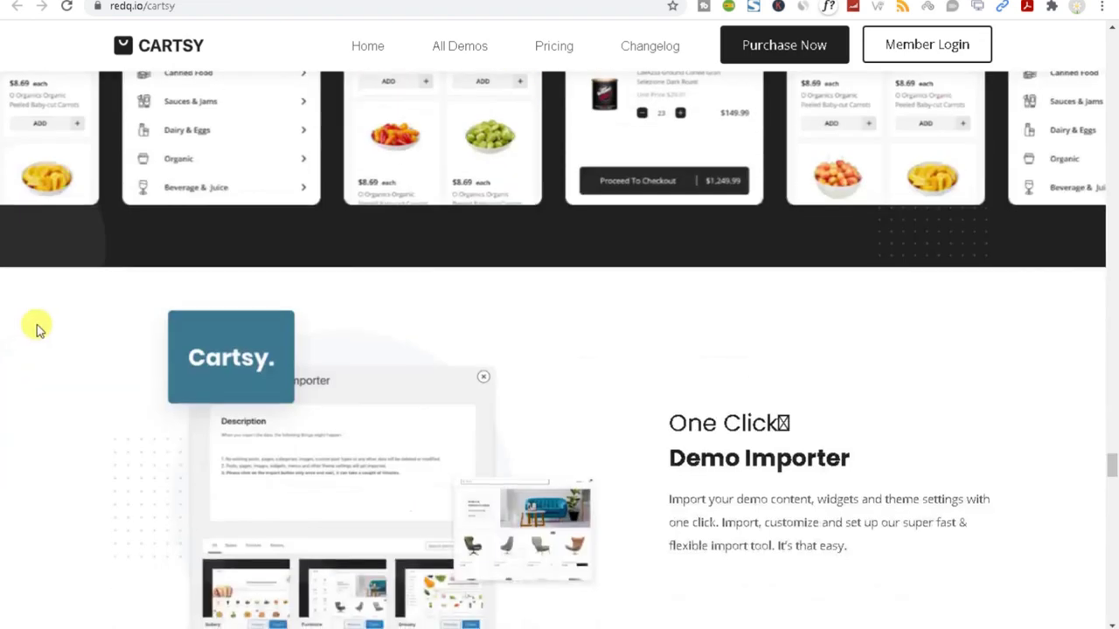
pyautogui.scroll(-4, 453, 398)
pyautogui.scroll(4, 453, 398)
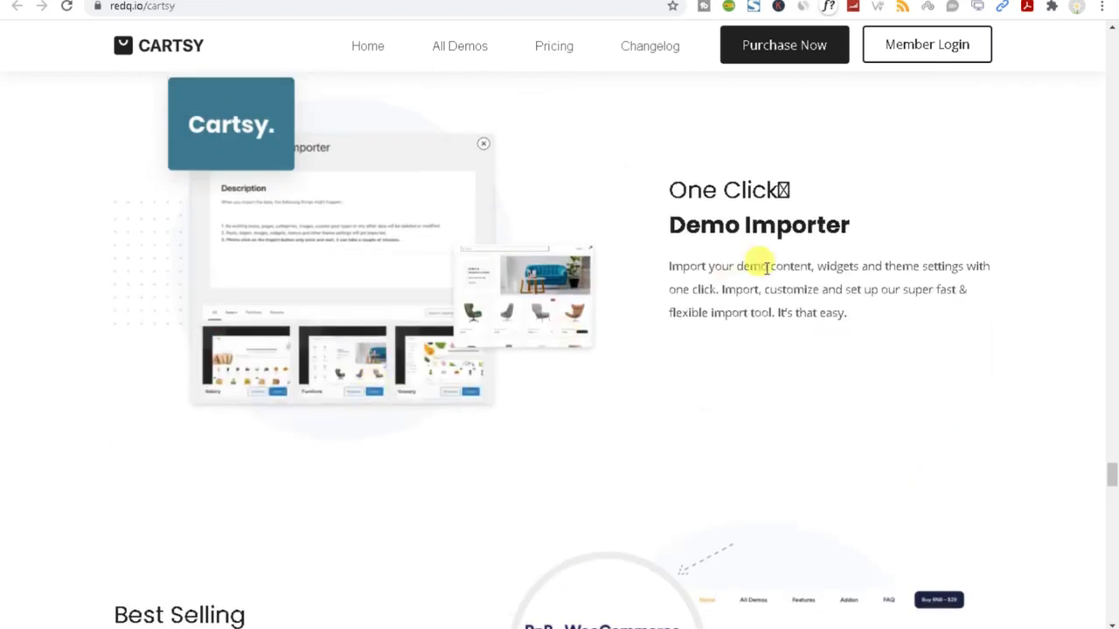
pyautogui.scroll(-4, 685, 369)
pyautogui.scroll(-9, 685, 368)
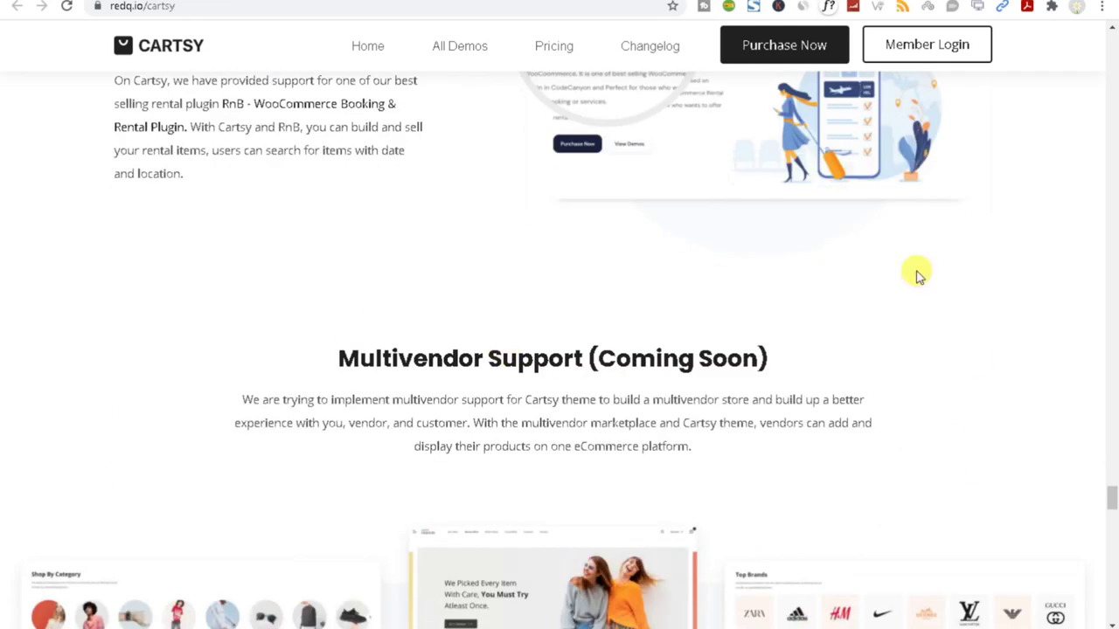
pyautogui.scroll(-4, 697, 490)
pyautogui.scroll(-3, 697, 489)
pyautogui.scroll(7, 694, 487)
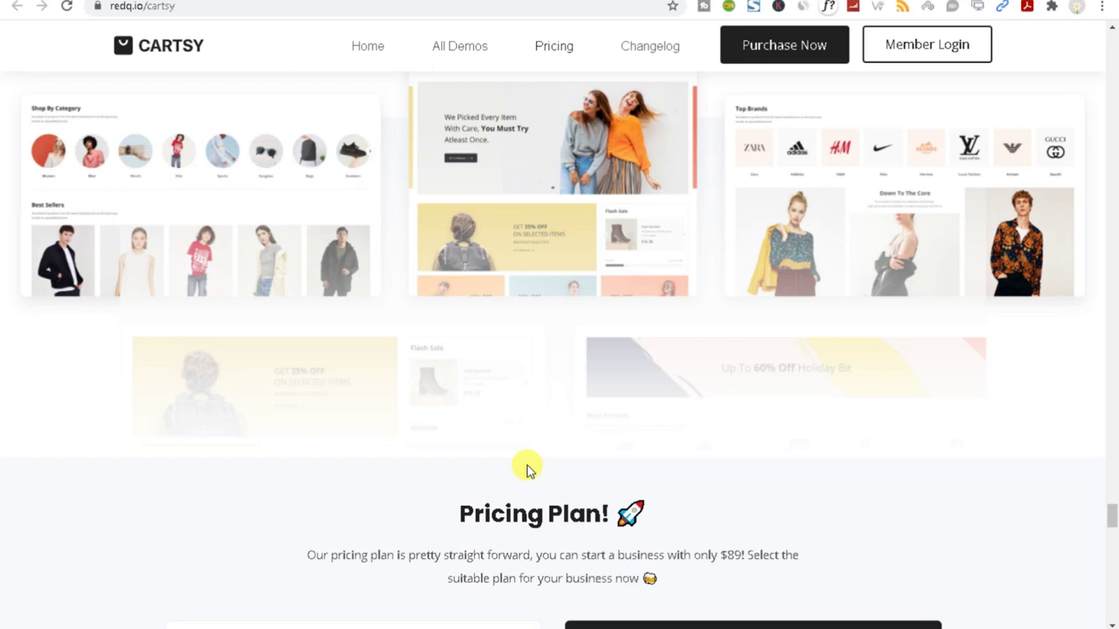
pyautogui.scroll(-5, 527, 470)
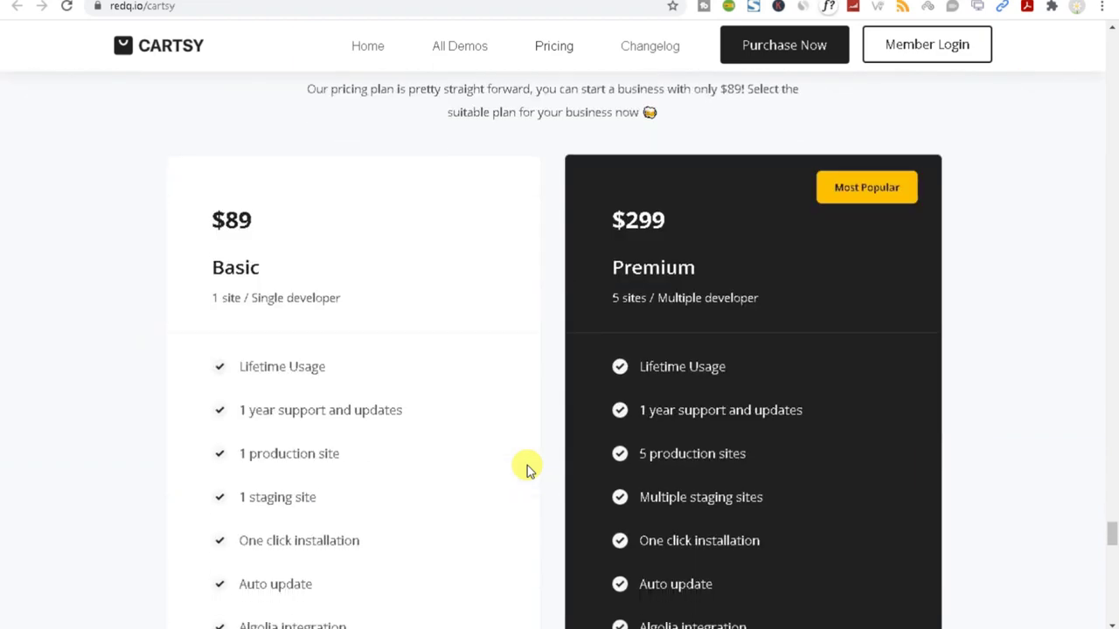
pyautogui.scroll(-3, 527, 470)
pyautogui.scroll(3, 527, 469)
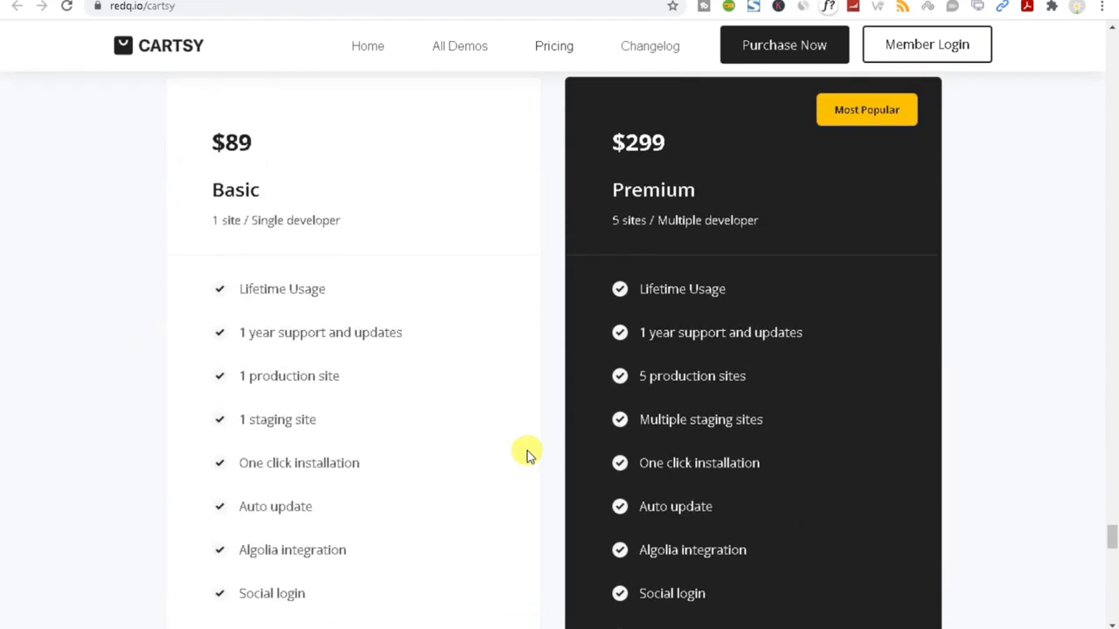
pyautogui.moveTo(209, 144); pyautogui.dragTo(300, 140)
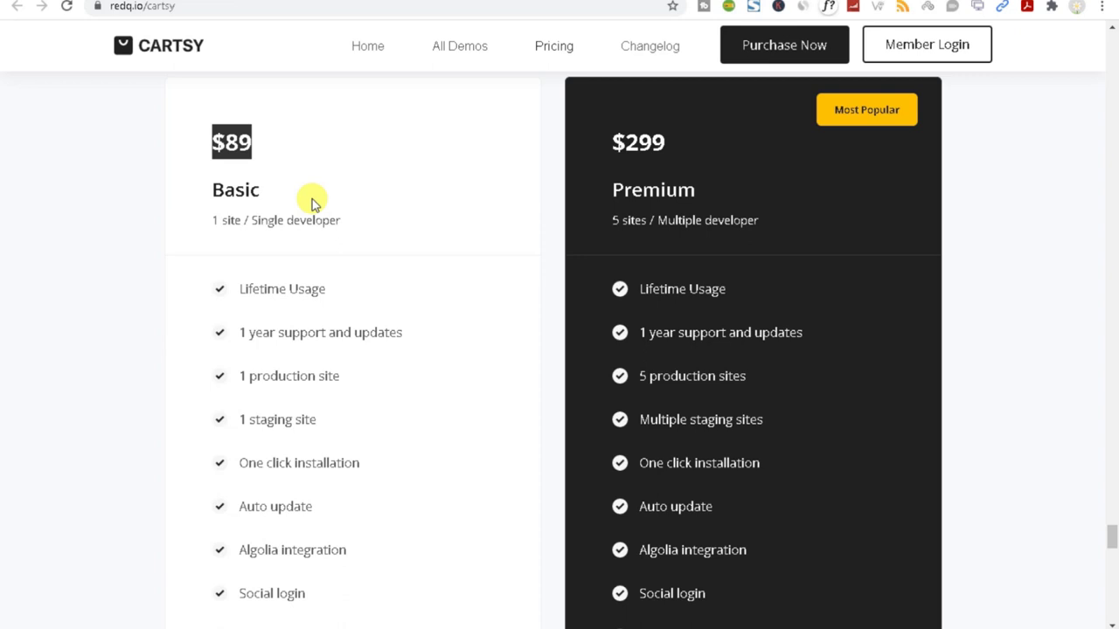
# In a new tab, search Google for 'usa to inr' and enter 92 dollars in the converter.
pyautogui.hotkey('ctrl', 't')
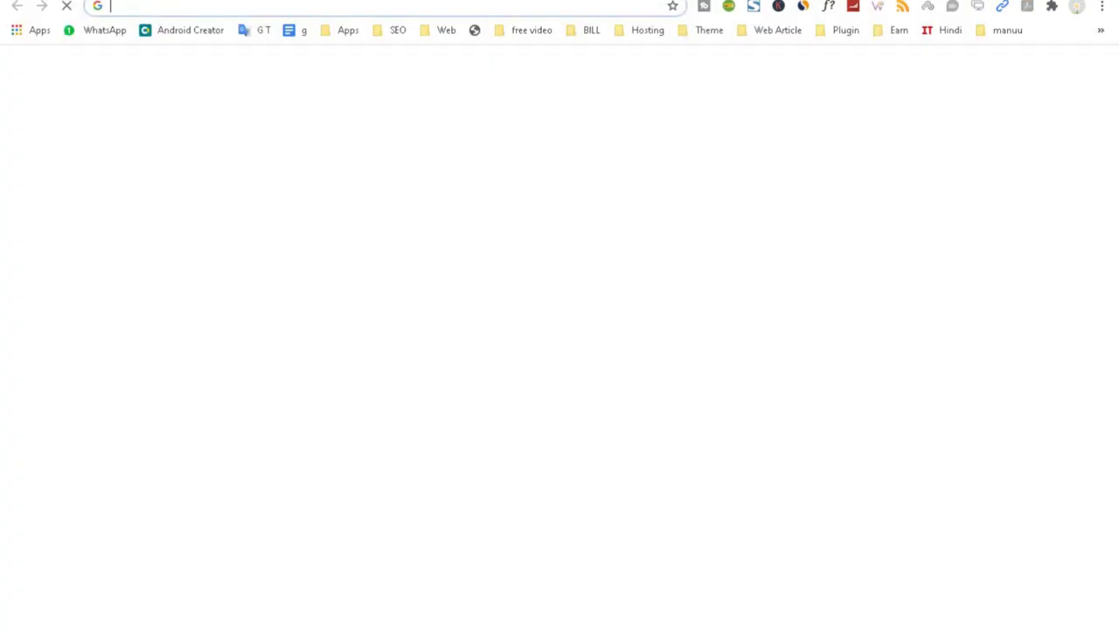
pyautogui.write('usa to inr')
pyautogui.press('Return')
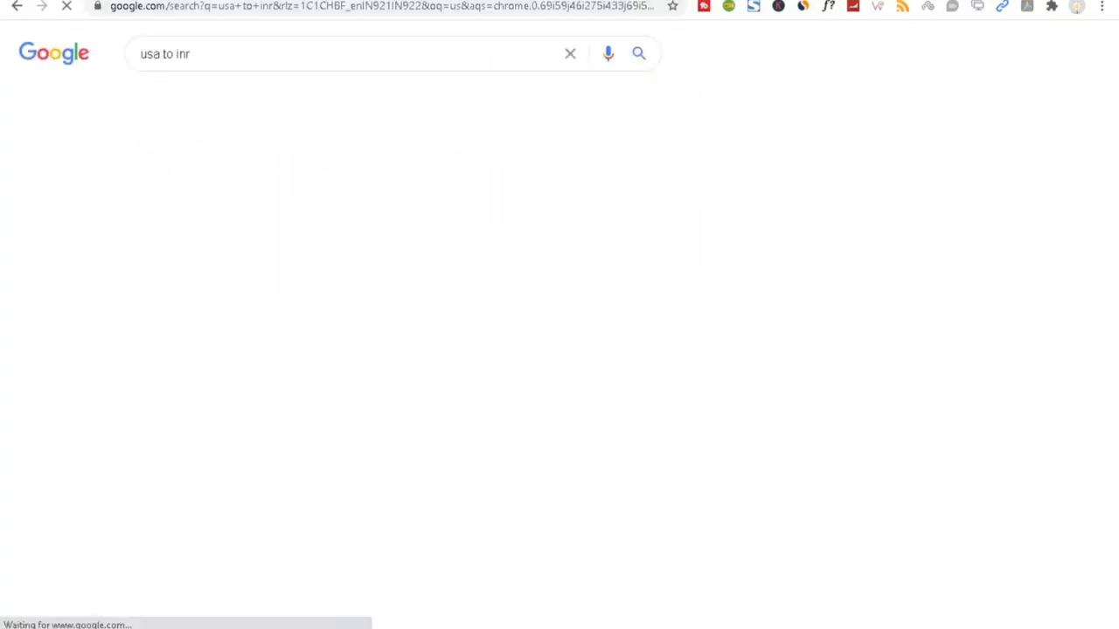
pyautogui.click(177, 255)
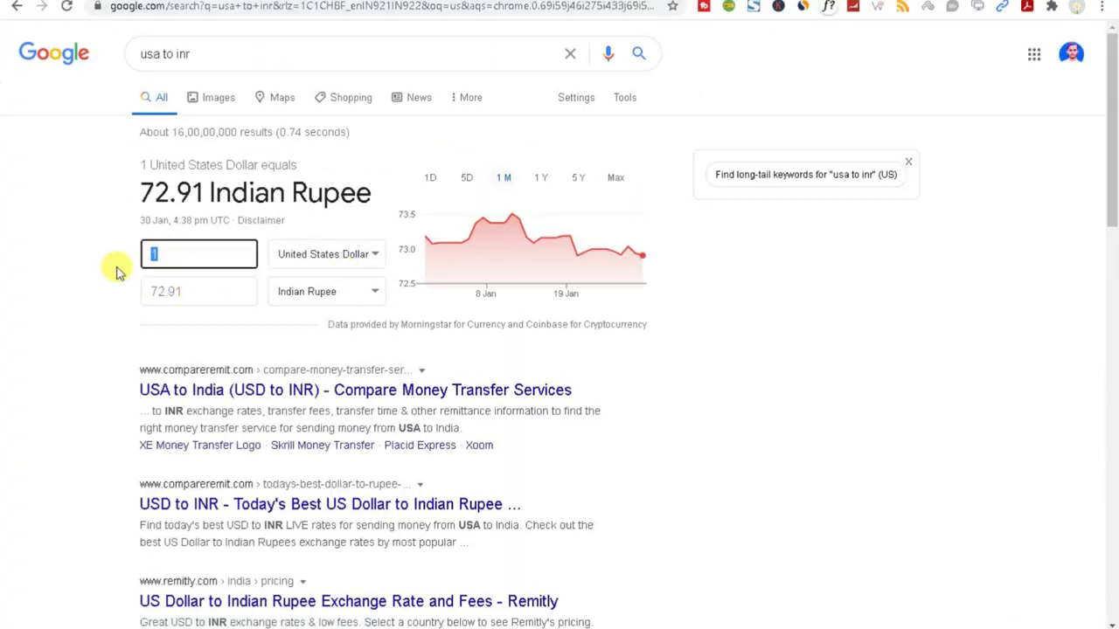
pyautogui.write('92')
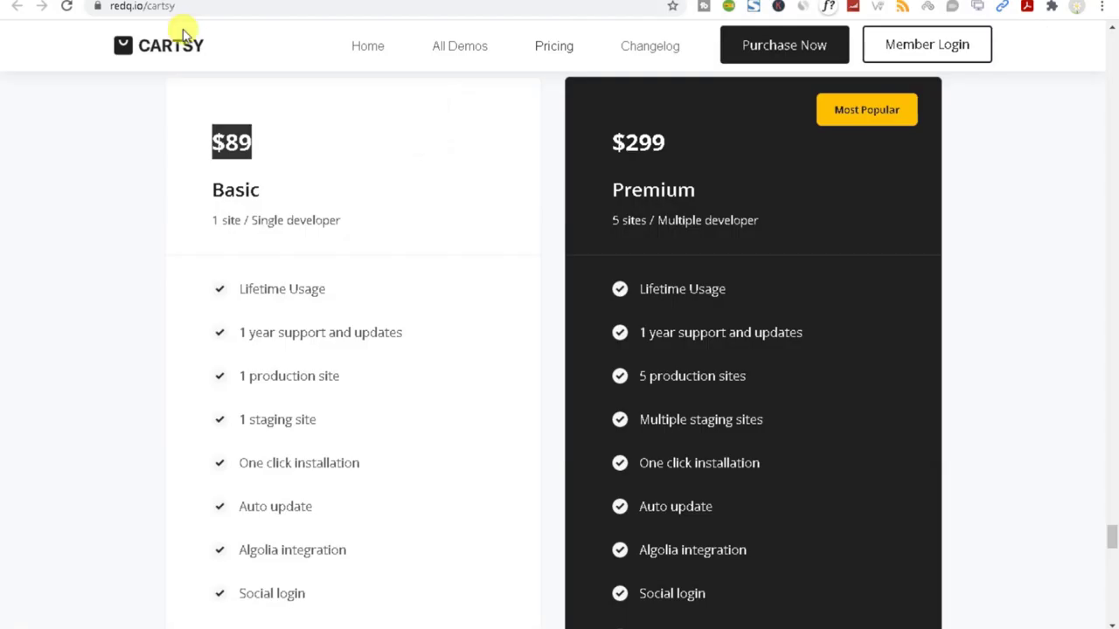
# Look over the $89 Basic and $299 Premium plans, then return to the ThemeForest 'cartsy' search.
pyautogui.scroll(-4, 345, 480)
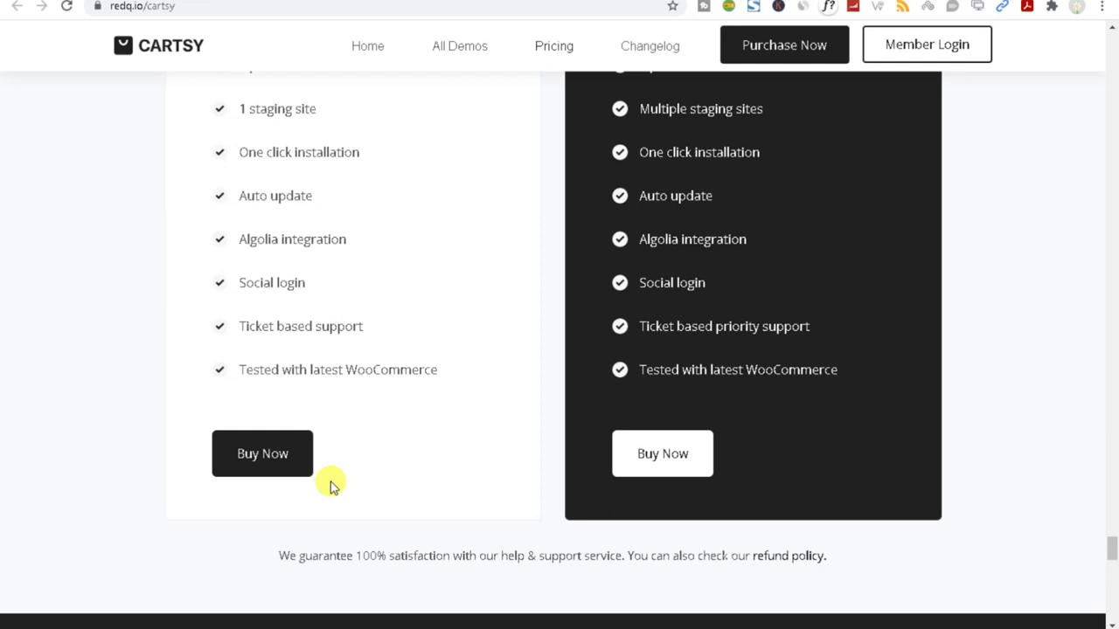
pyautogui.scroll(-1, 332, 482)
pyautogui.scroll(5, 252, 334)
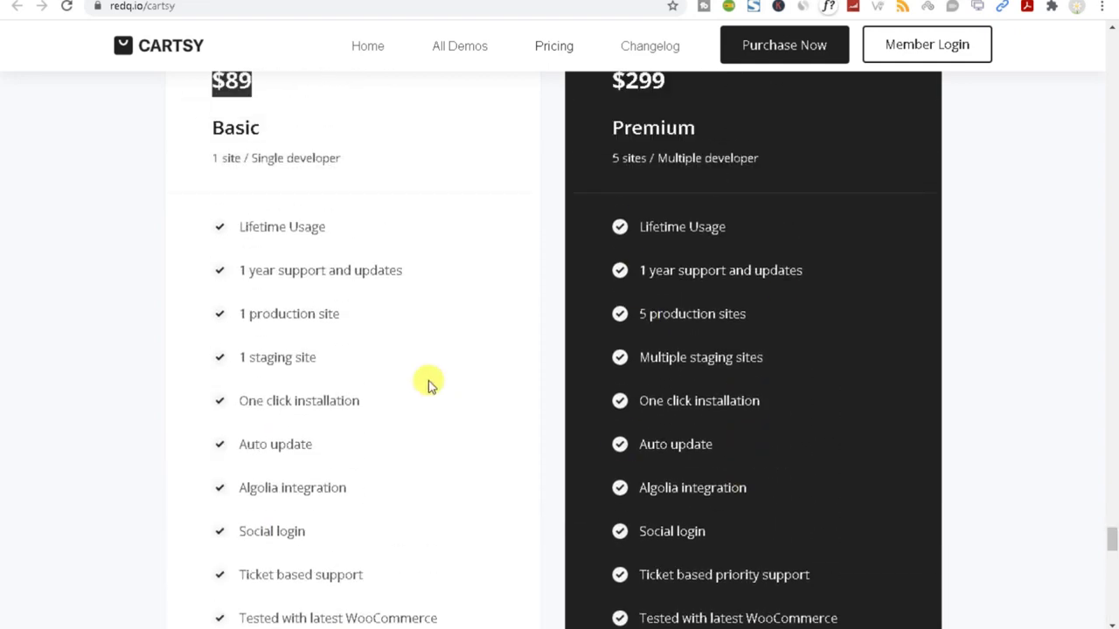
pyautogui.scroll(4, 376, 341)
pyautogui.scroll(6, 365, 388)
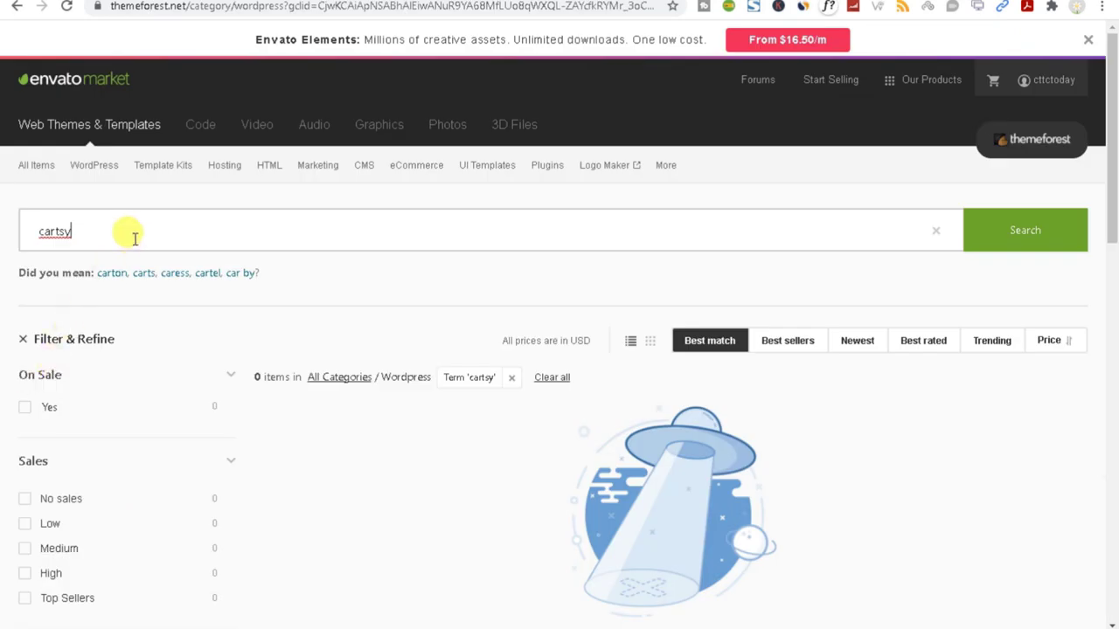
pyautogui.moveTo(125, 234); pyautogui.dragTo(54, 228)
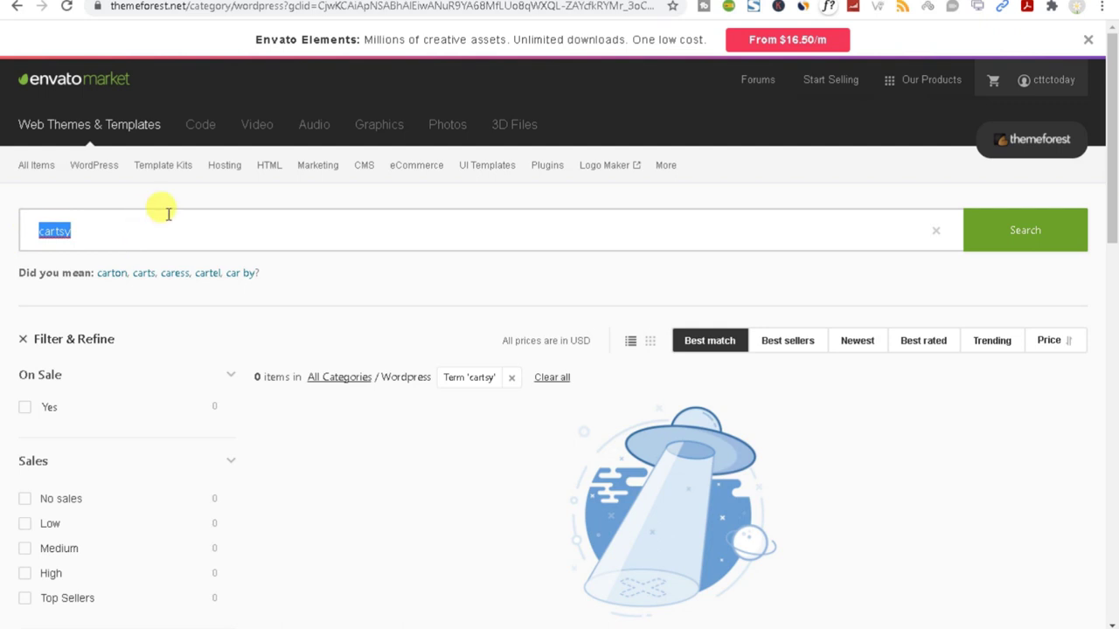
# Search ThemeForest for 'pickbazaar' and accept the corrected spelling 'pickbazar'.
pyautogui.click(96, 125)
pyautogui.click(187, 472)
pyautogui.write('p')
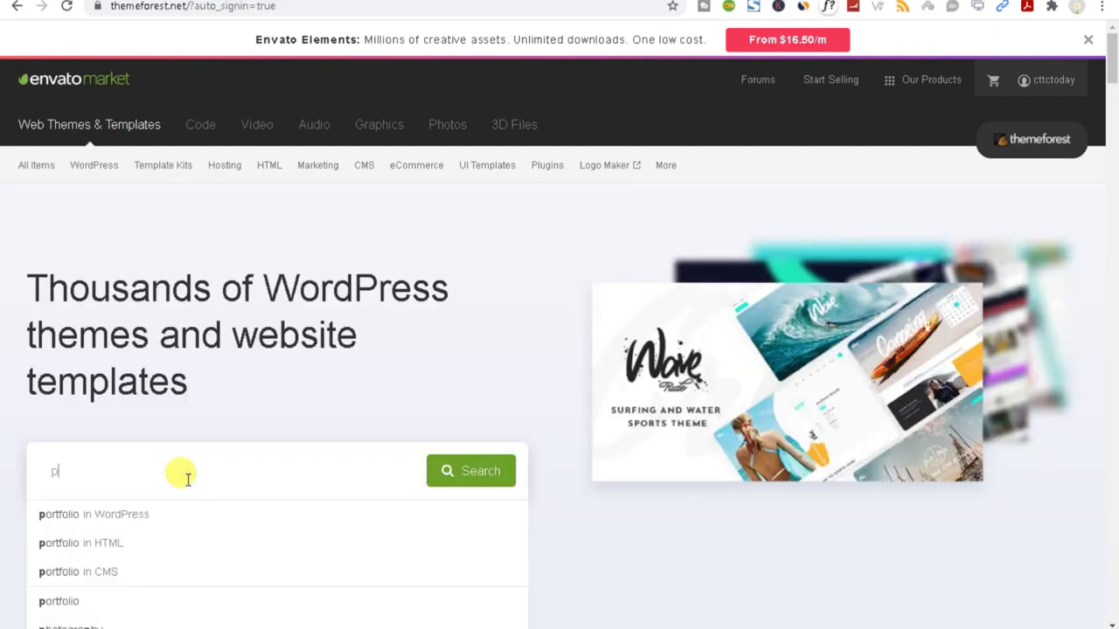
pyautogui.write('ic')
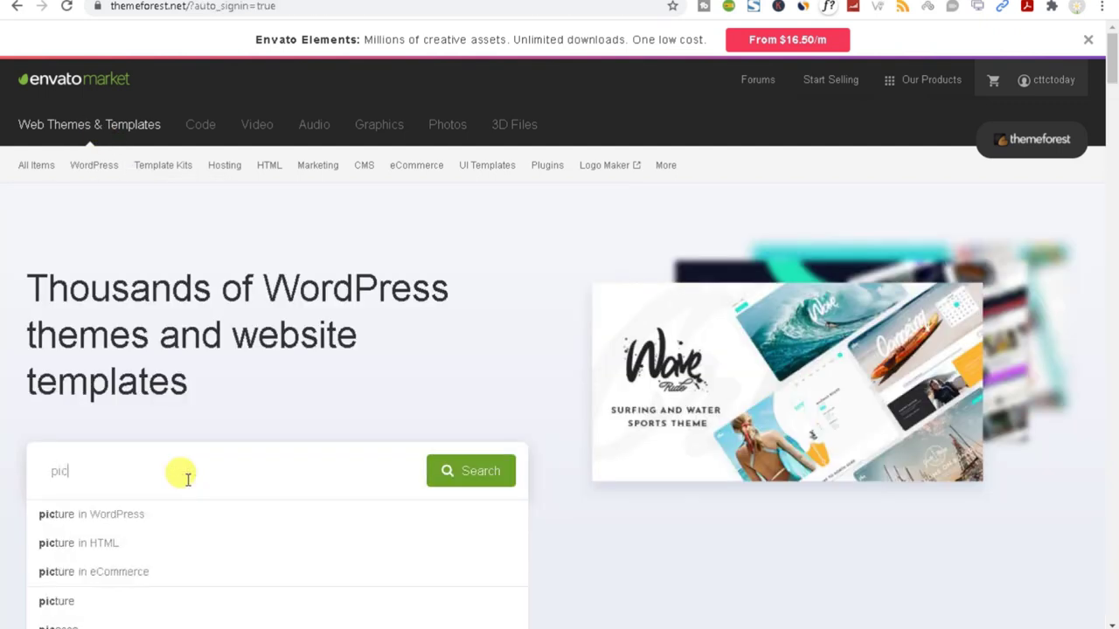
pyautogui.write('kba')
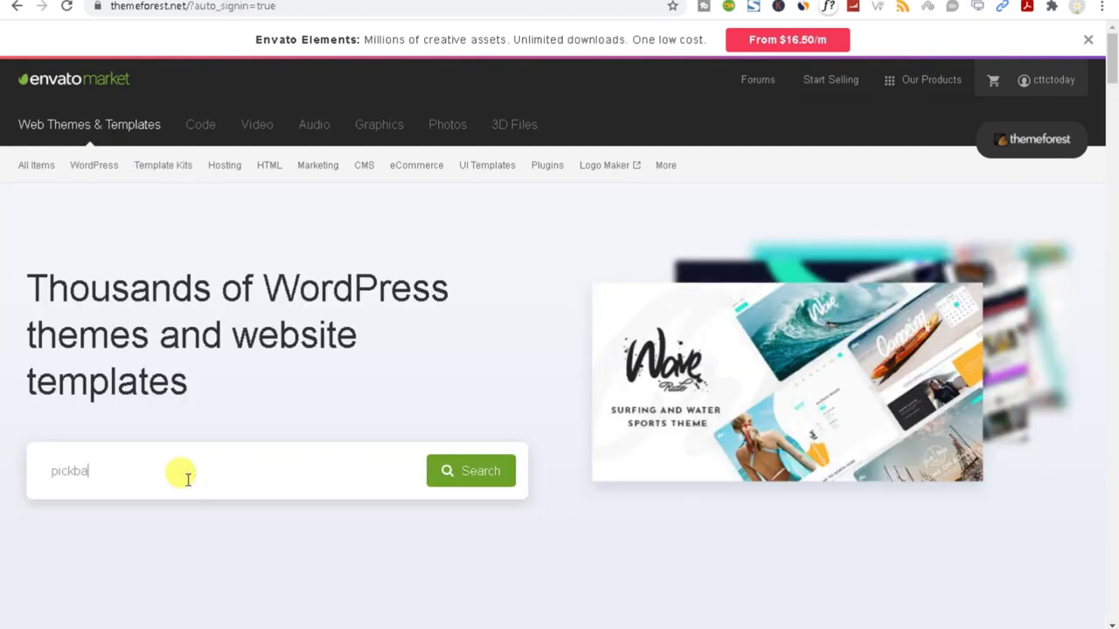
pyautogui.write('zaar')
pyautogui.press('Return')
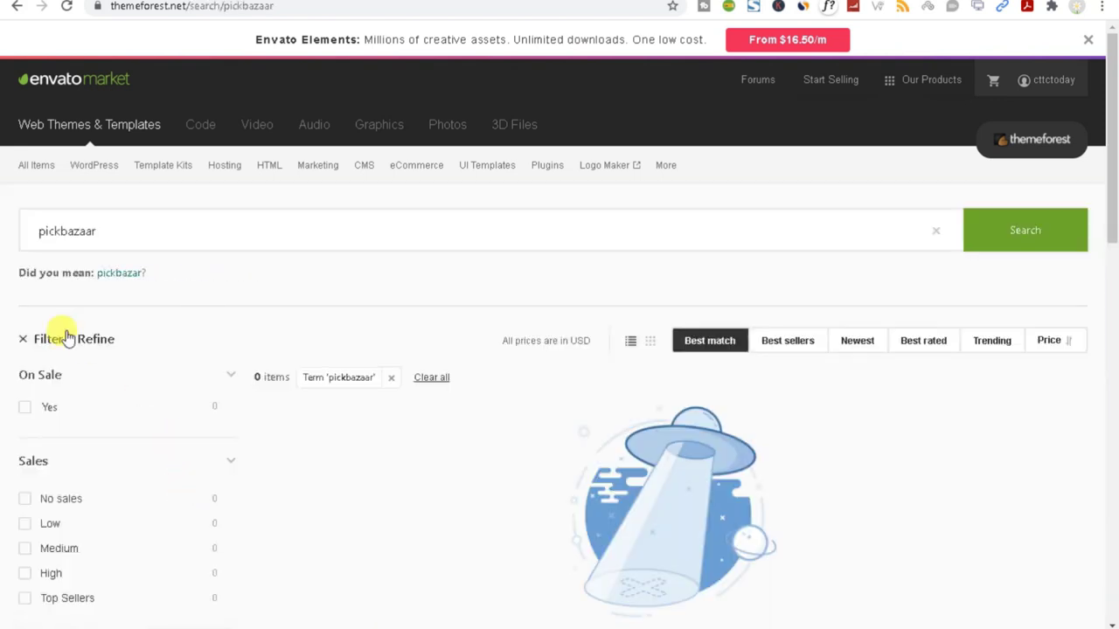
pyautogui.click(74, 231)
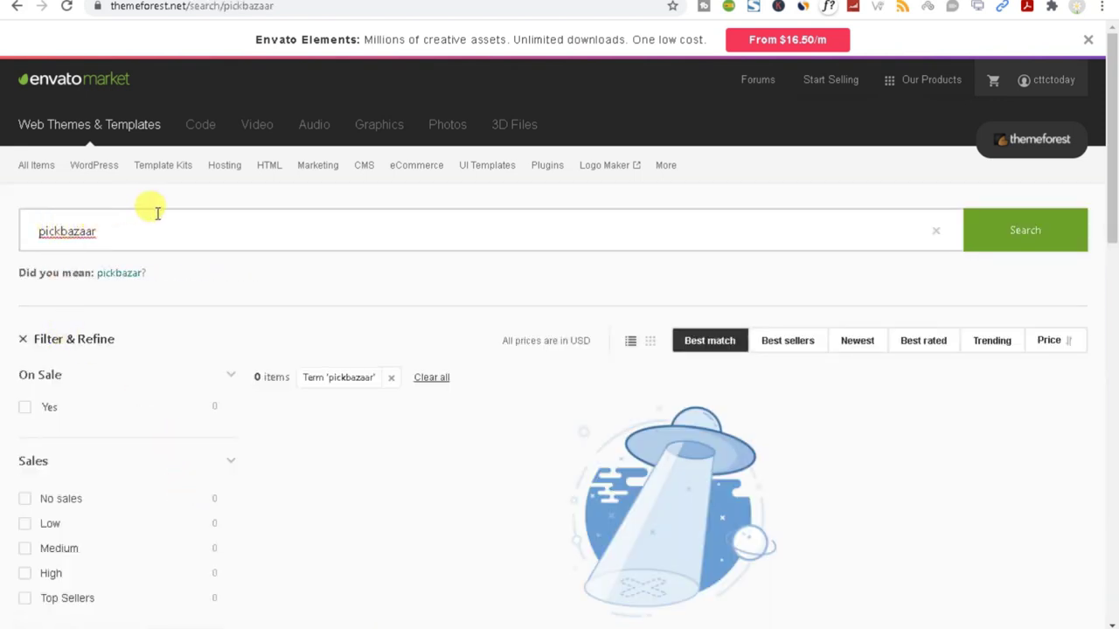
pyautogui.click(116, 275)
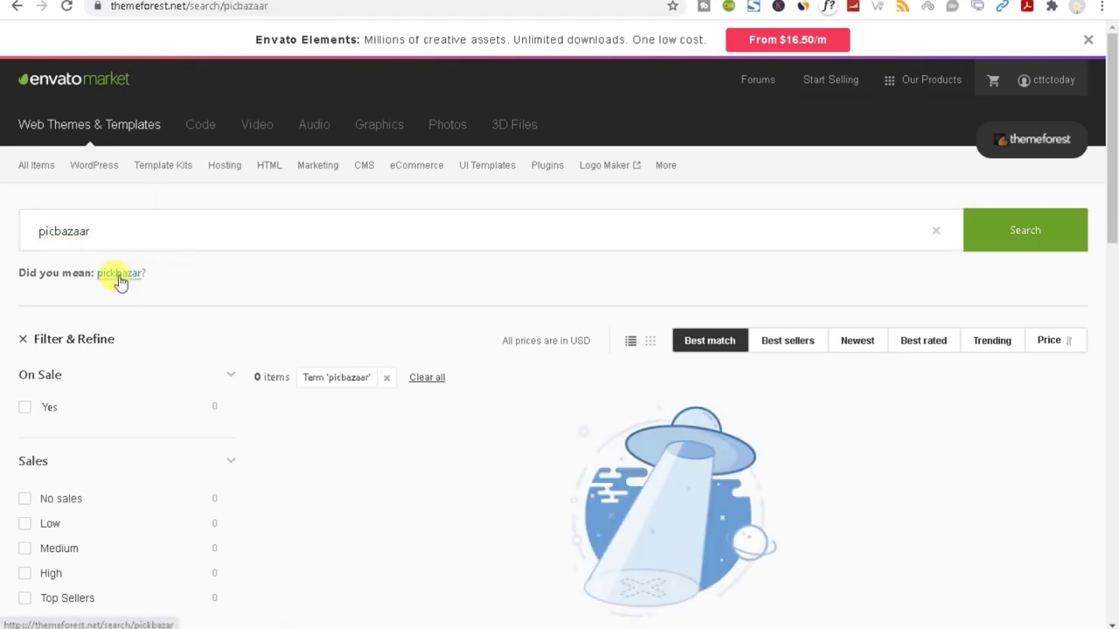
# Open the PickBazar template's Live Preview in a new tab.
pyautogui.scroll(-3, 461, 241)
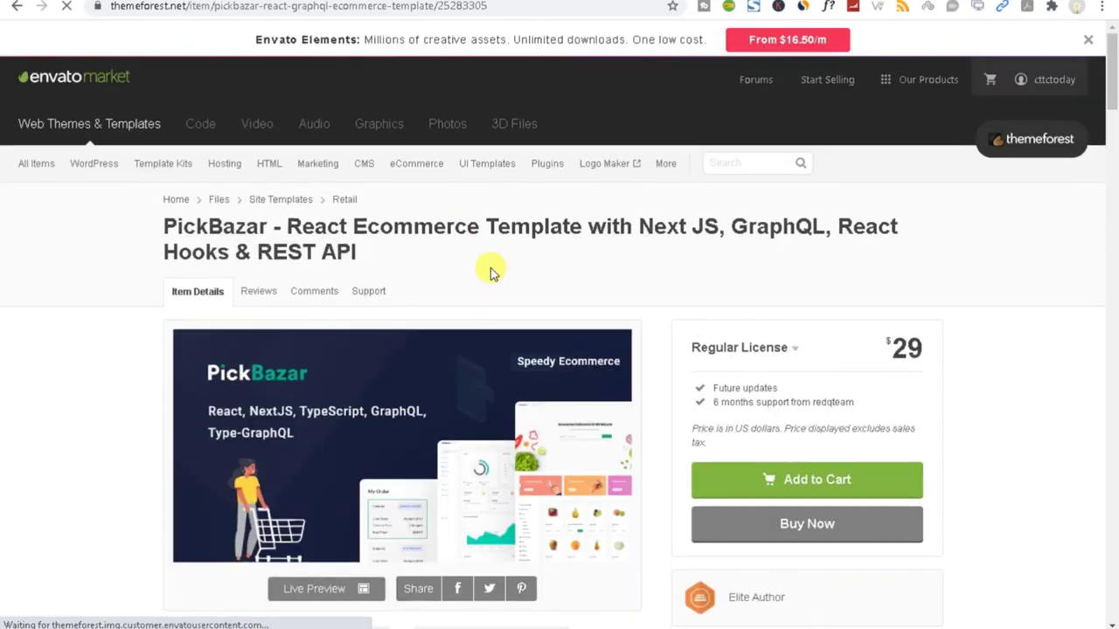
pyautogui.scroll(-3, 472, 306)
pyautogui.scroll(3, 454, 340)
pyautogui.moveTo(285, 182); pyautogui.dragTo(529, 183)
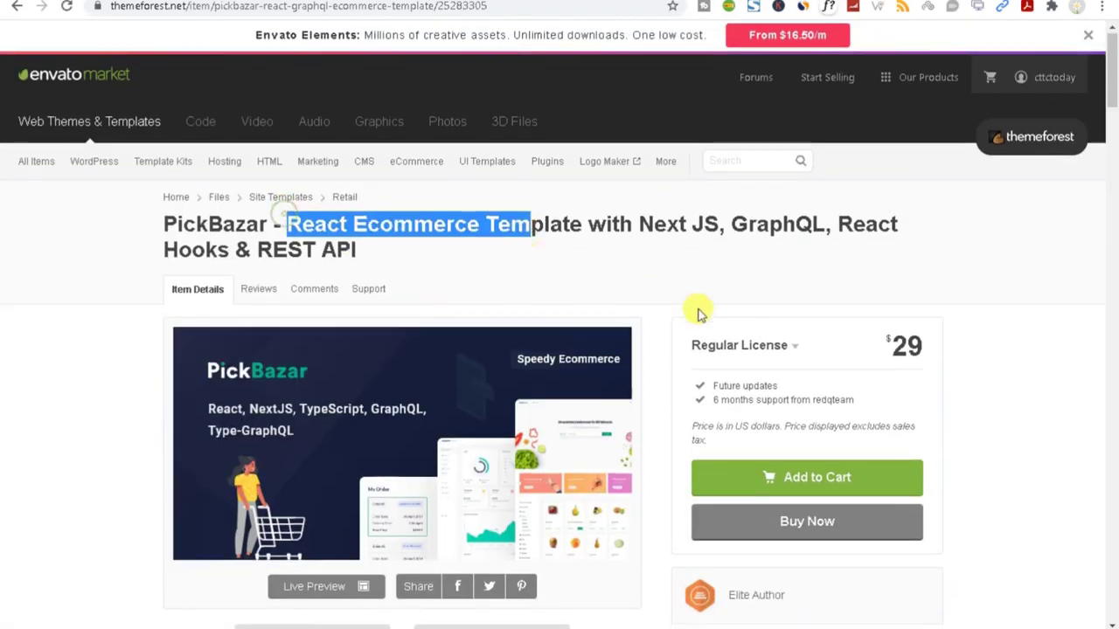
pyautogui.scroll(-3, 332, 293)
pyautogui.rightClick(352, 291)
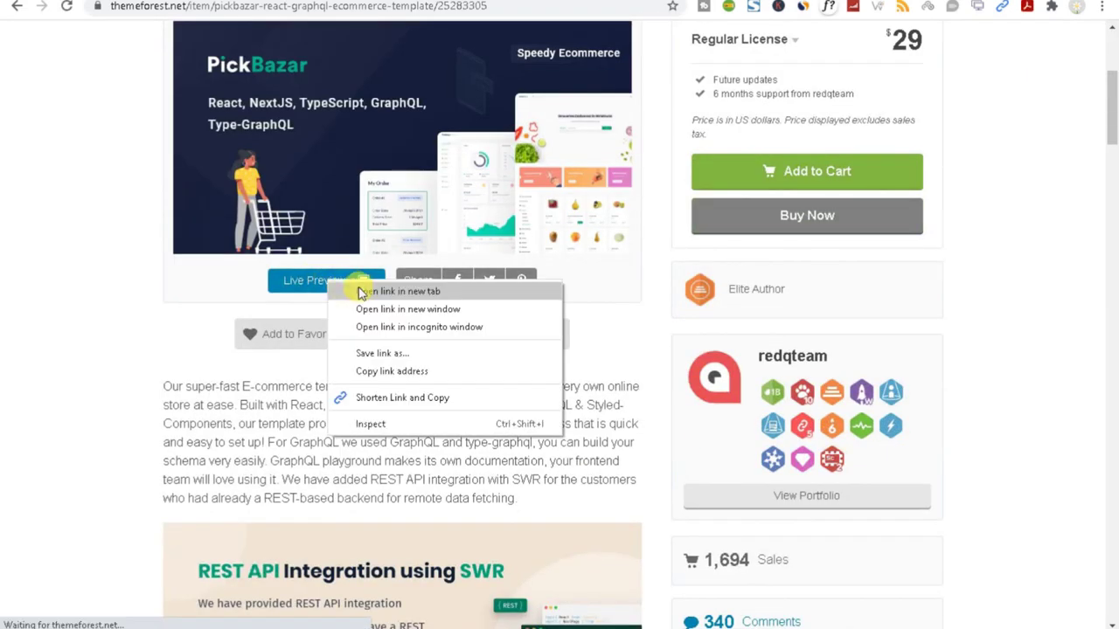
pyautogui.click(385, 300)
# Browse the author's portfolio of other templates, then jump to the PickBazar demos list.
pyautogui.scroll(-10, 370, 324)
pyautogui.scroll(-7, 371, 344)
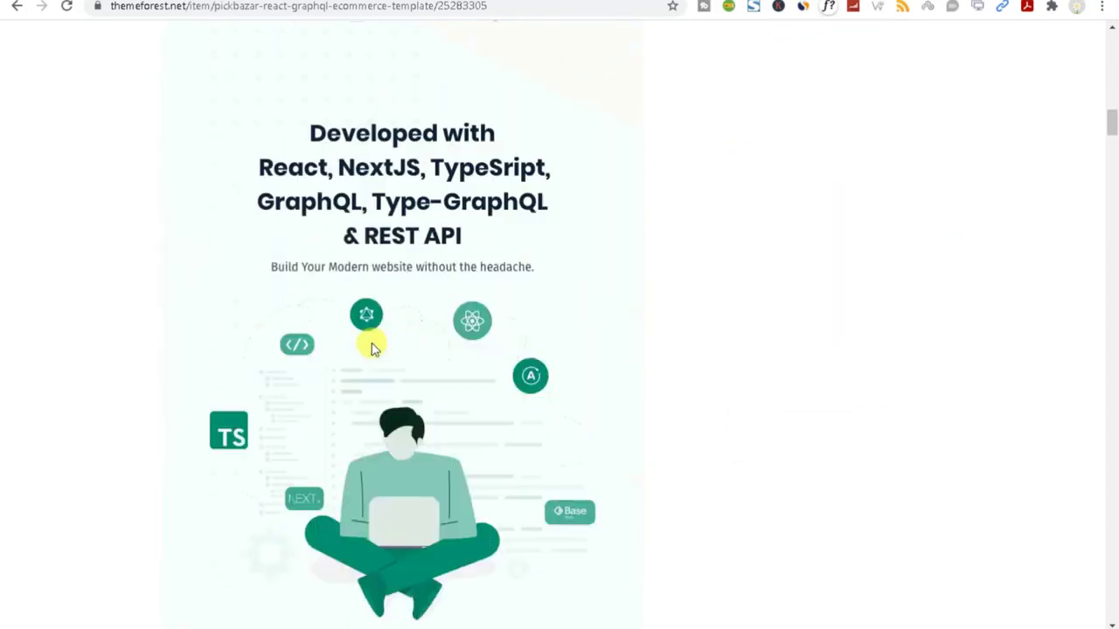
pyautogui.scroll(13, 371, 345)
pyautogui.scroll(4, 371, 350)
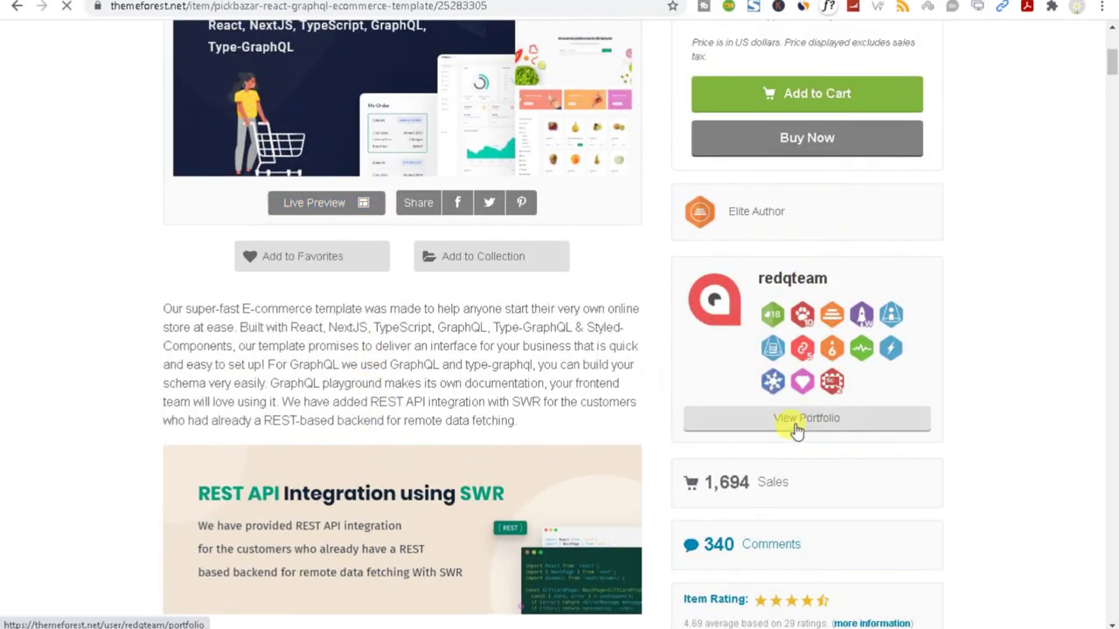
pyautogui.click(802, 432)
pyautogui.scroll(-3, 668, 424)
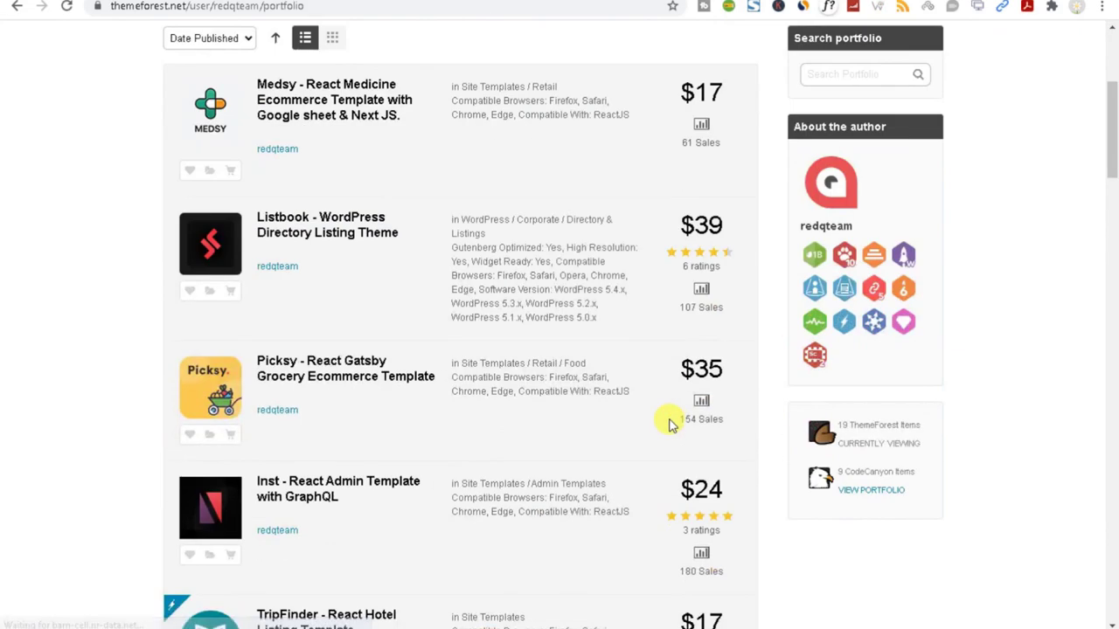
pyautogui.scroll(-4, 669, 424)
pyautogui.scroll(-3, 669, 424)
pyautogui.scroll(-14, 669, 424)
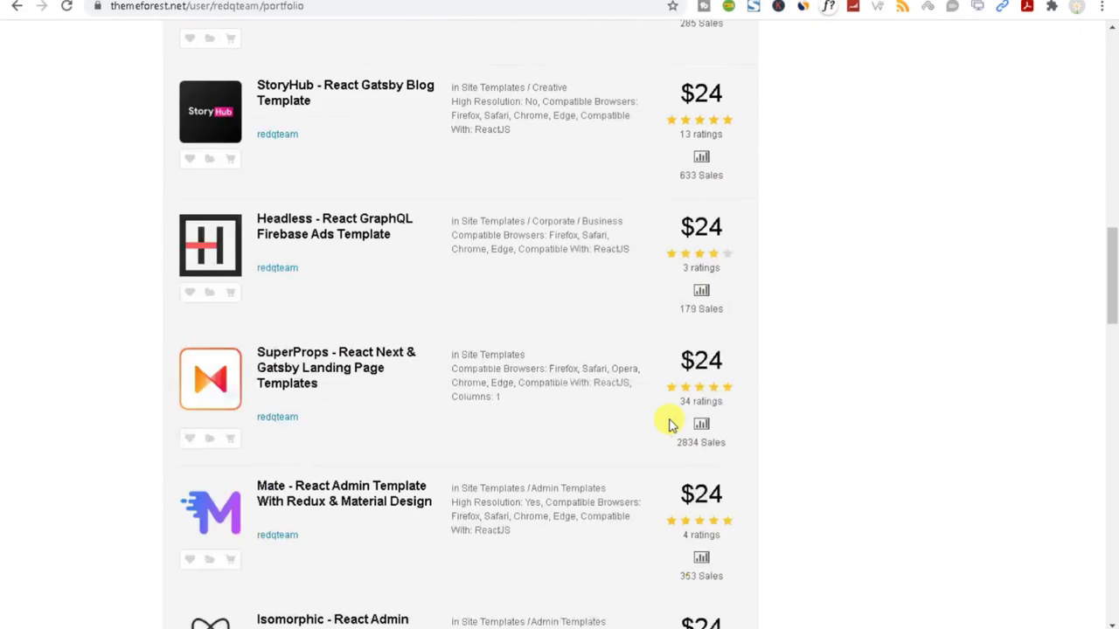
pyautogui.scroll(-4, 668, 424)
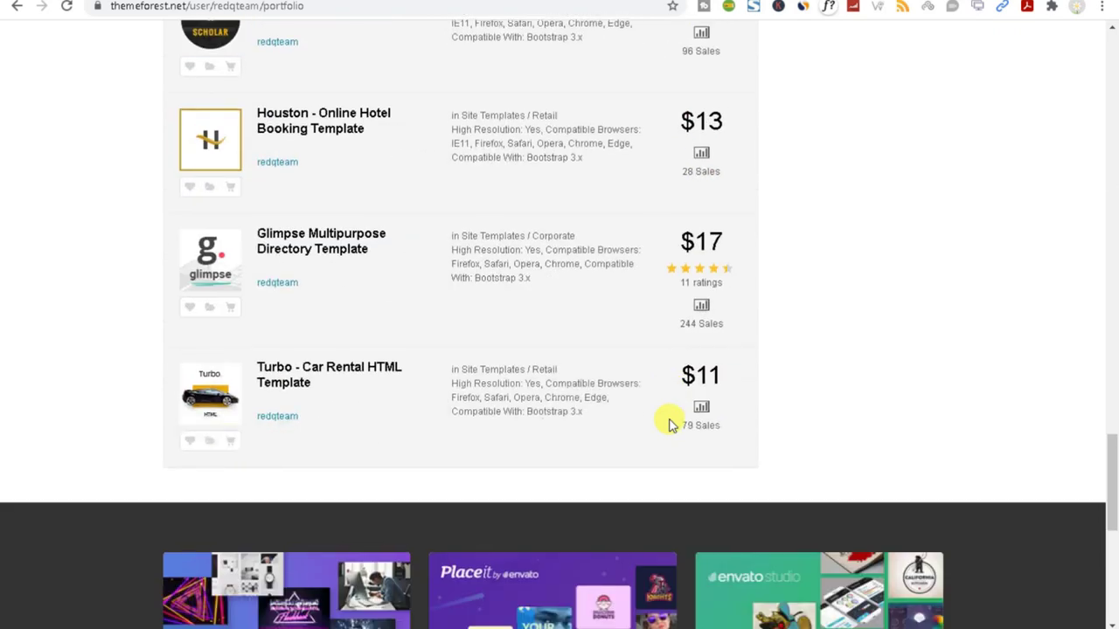
pyautogui.scroll(8, 669, 424)
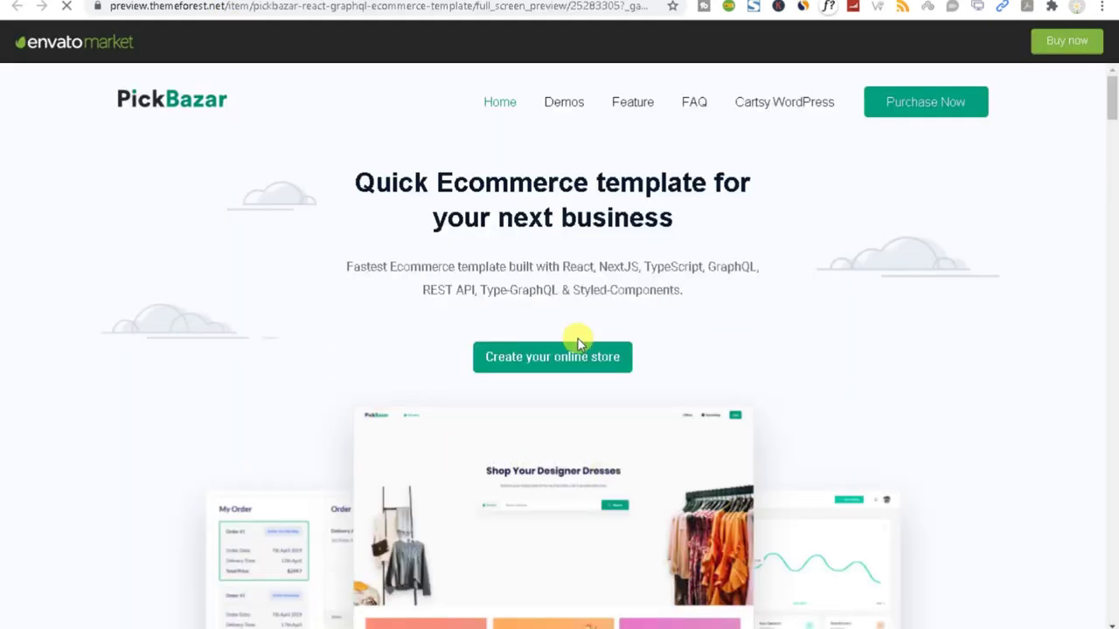
pyautogui.click(572, 342)
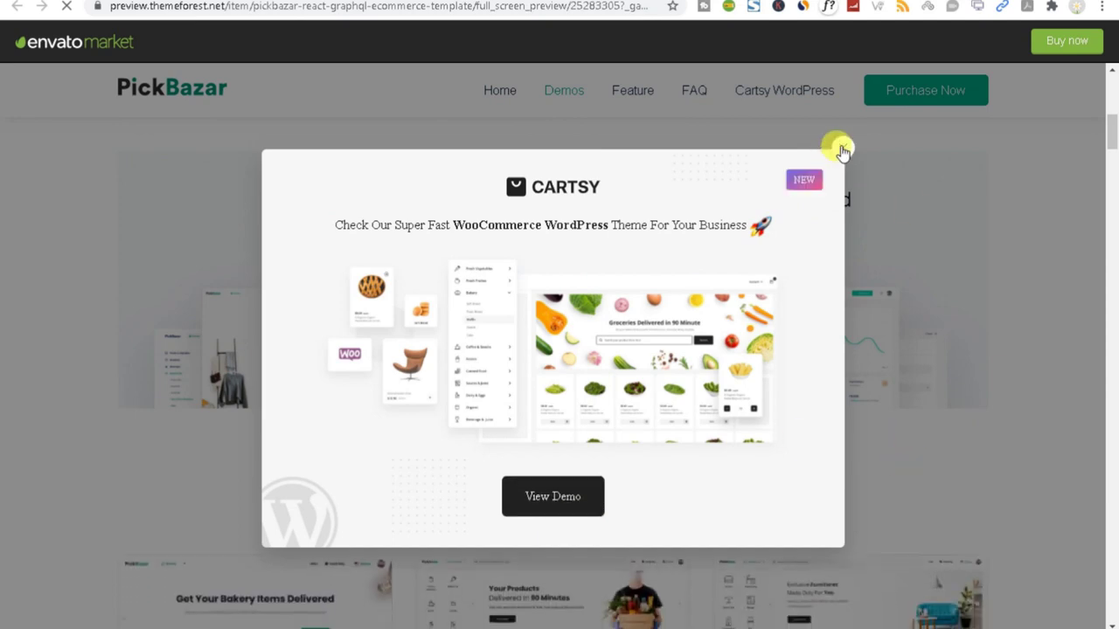
# Dismiss the Cartsy promotion popup and open the Grocery demo shop.
pyautogui.click(842, 151)
pyautogui.scroll(10, 509, 431)
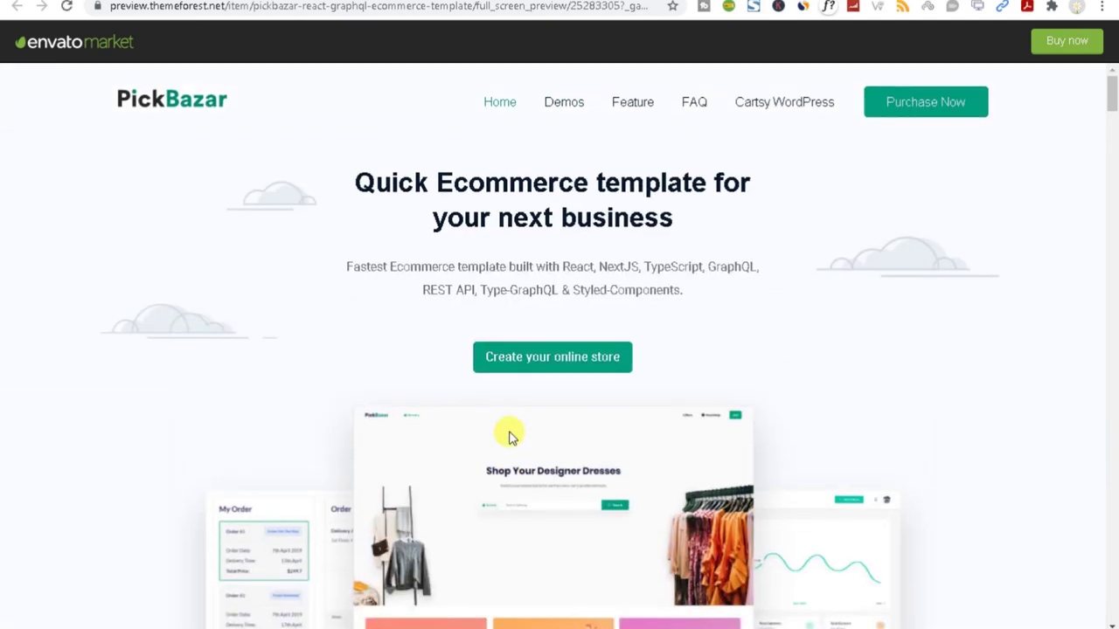
pyautogui.scroll(-10, 512, 437)
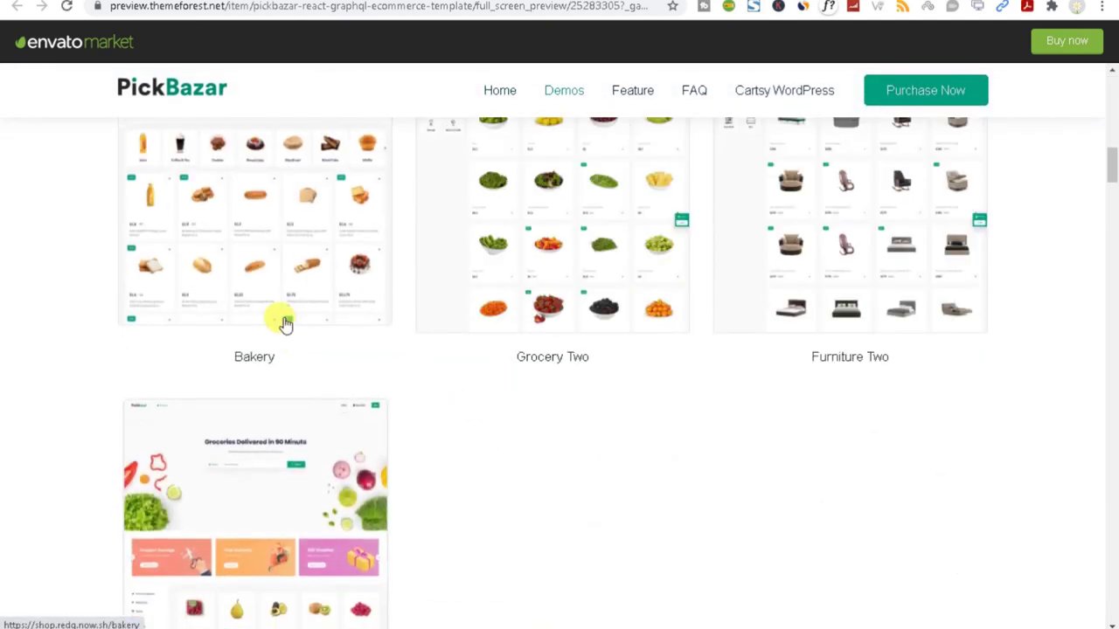
pyautogui.scroll(-3, 285, 324)
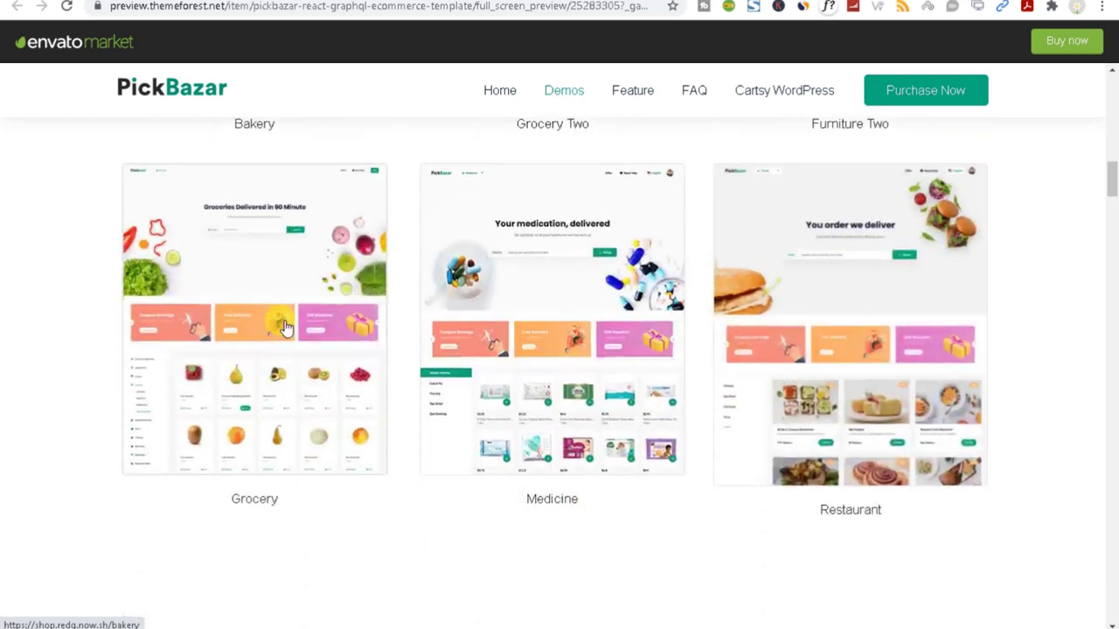
pyautogui.click(268, 384)
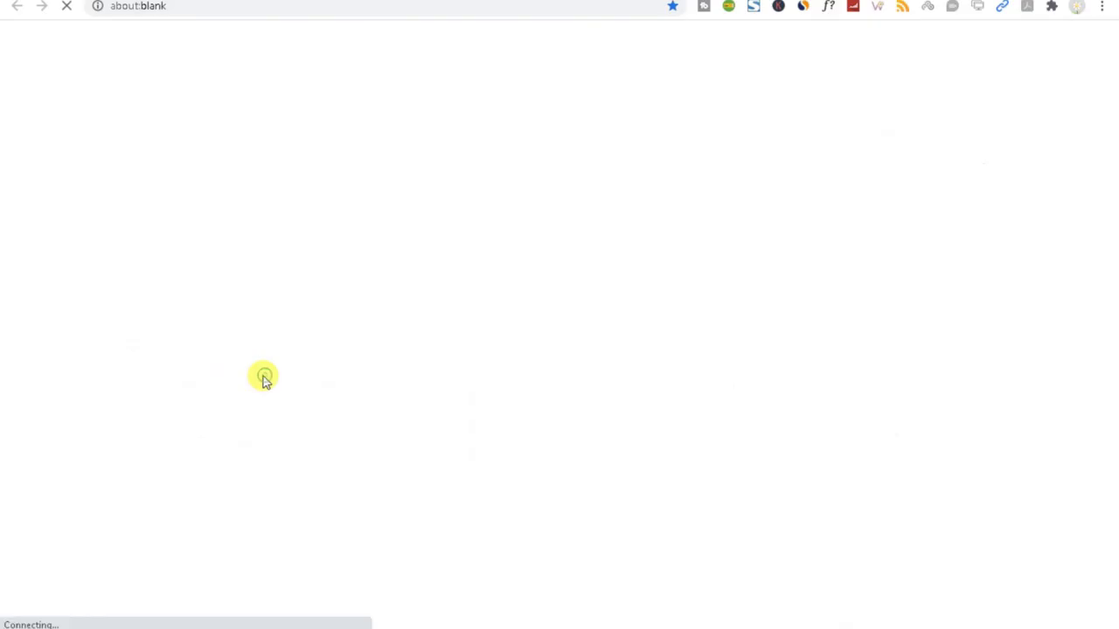
pyautogui.hotkey('ctrl', 'w')
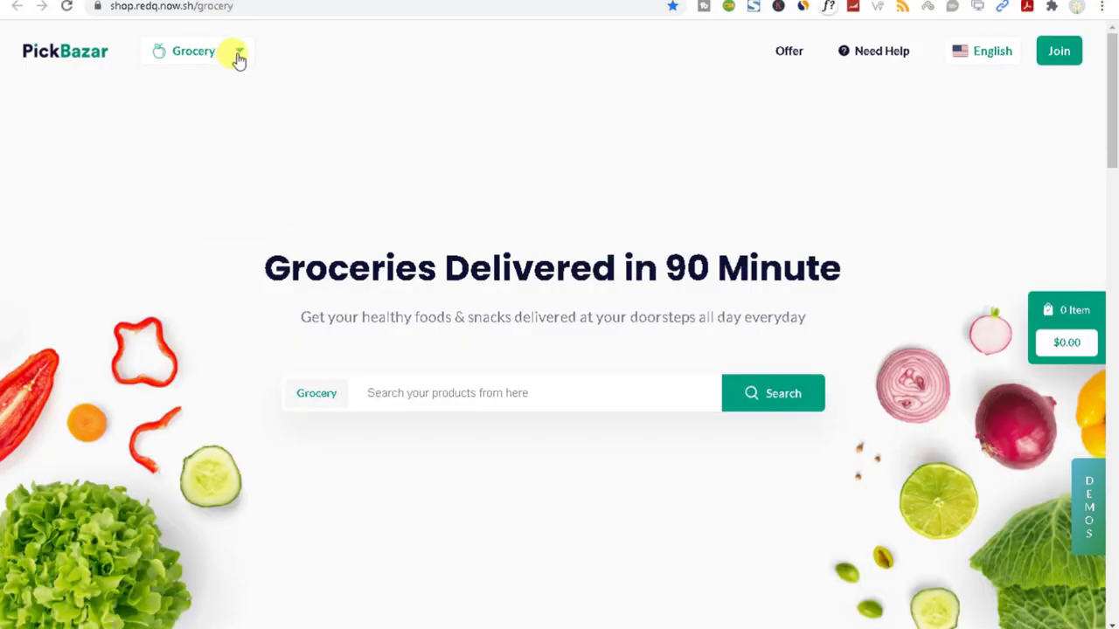
# Step through the Fruits & Vegetables, Meat & Fish, and Snacks categories in the grocery storefront.
pyautogui.scroll(-5, 236, 331)
pyautogui.scroll(-10, 236, 331)
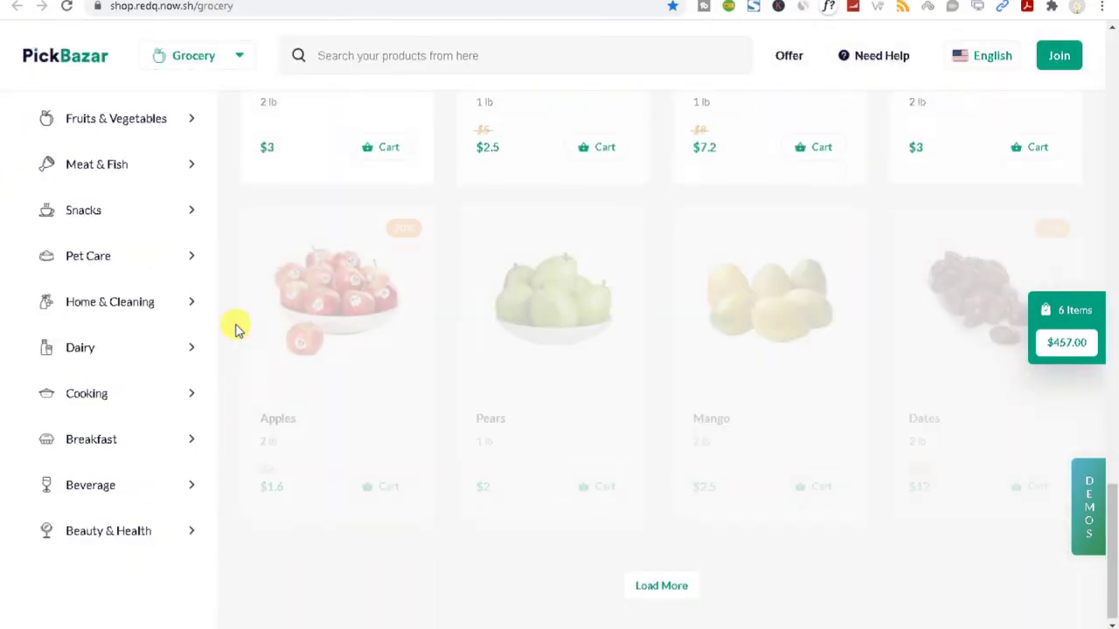
pyautogui.scroll(10, 236, 330)
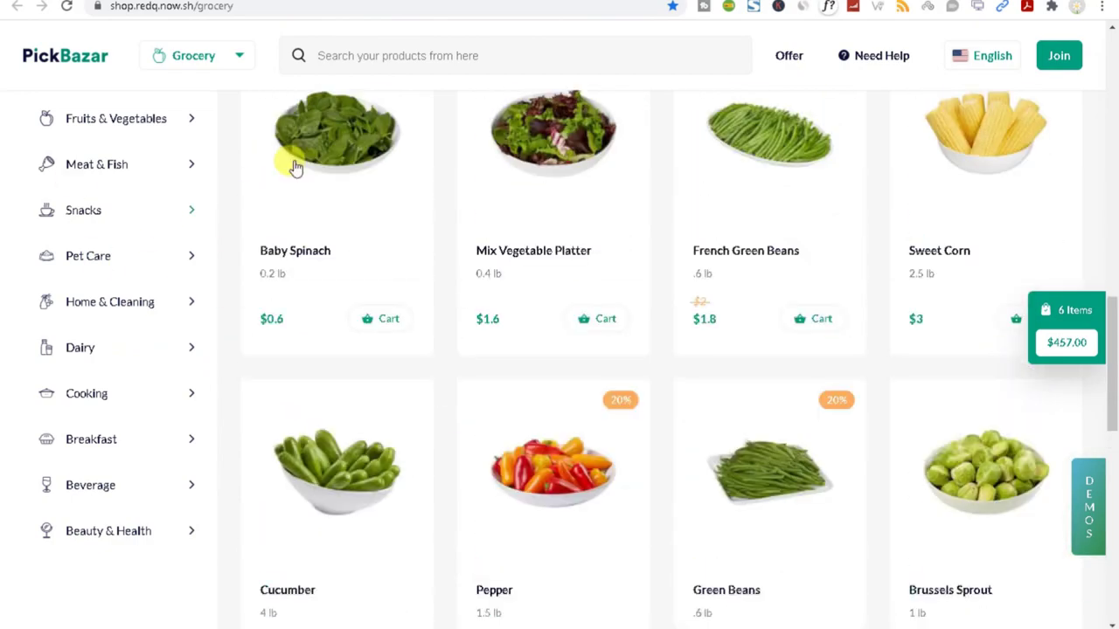
pyautogui.scroll(5, 234, 426)
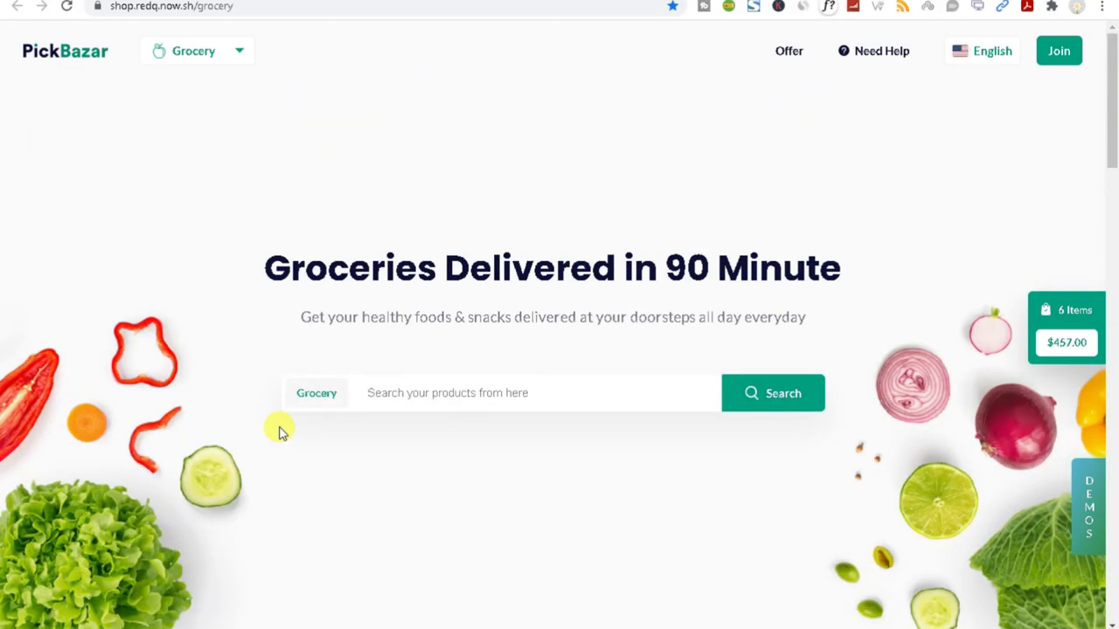
pyautogui.scroll(-15, 278, 428)
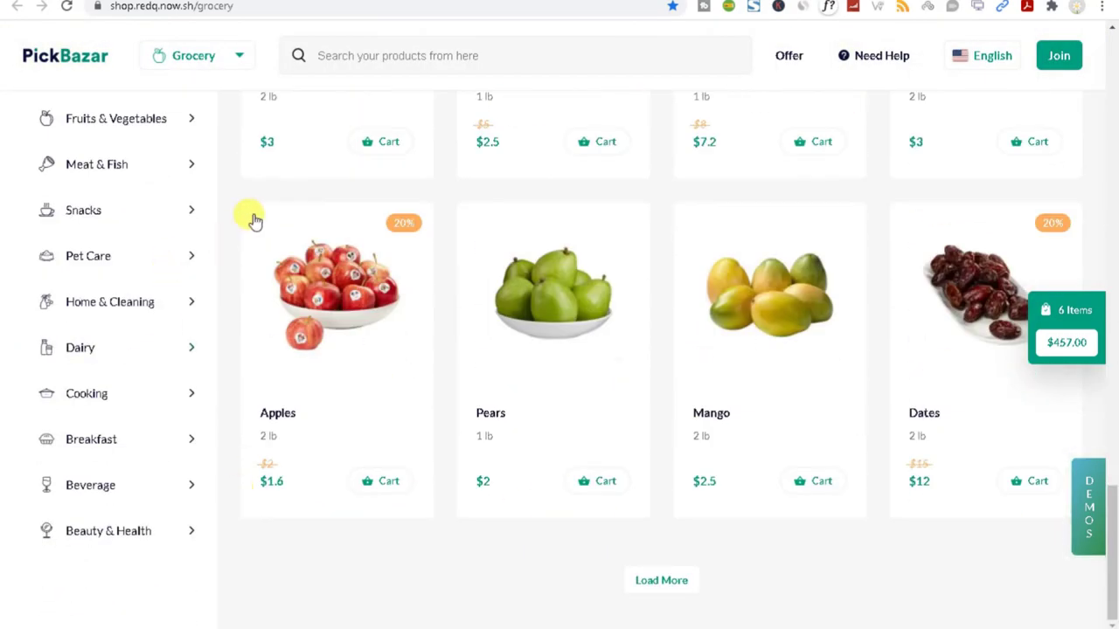
pyautogui.click(130, 117)
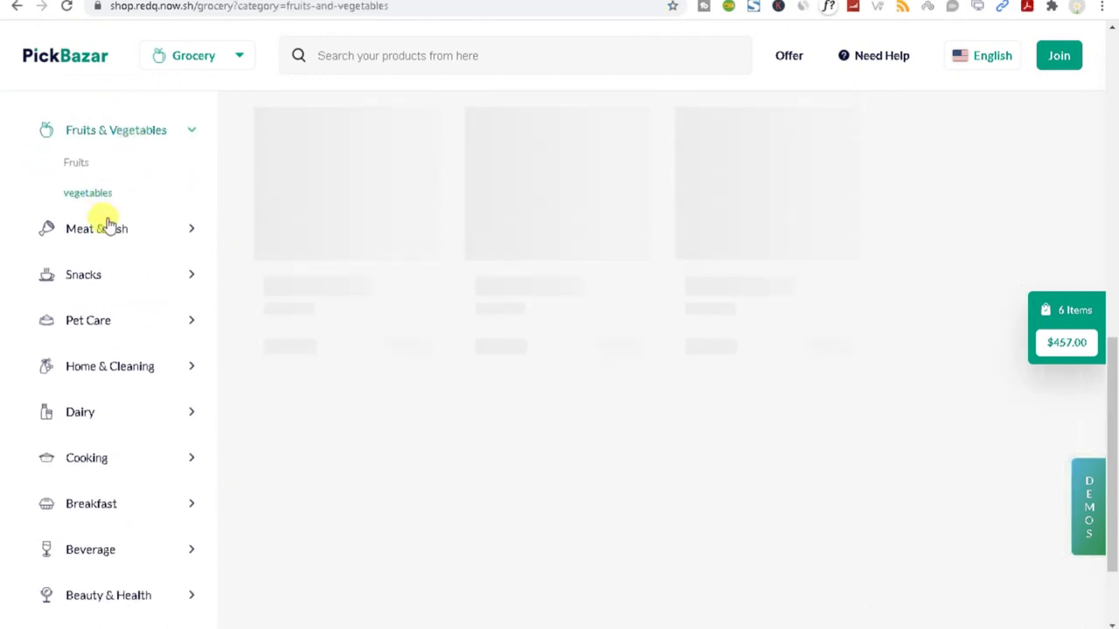
pyautogui.click(109, 229)
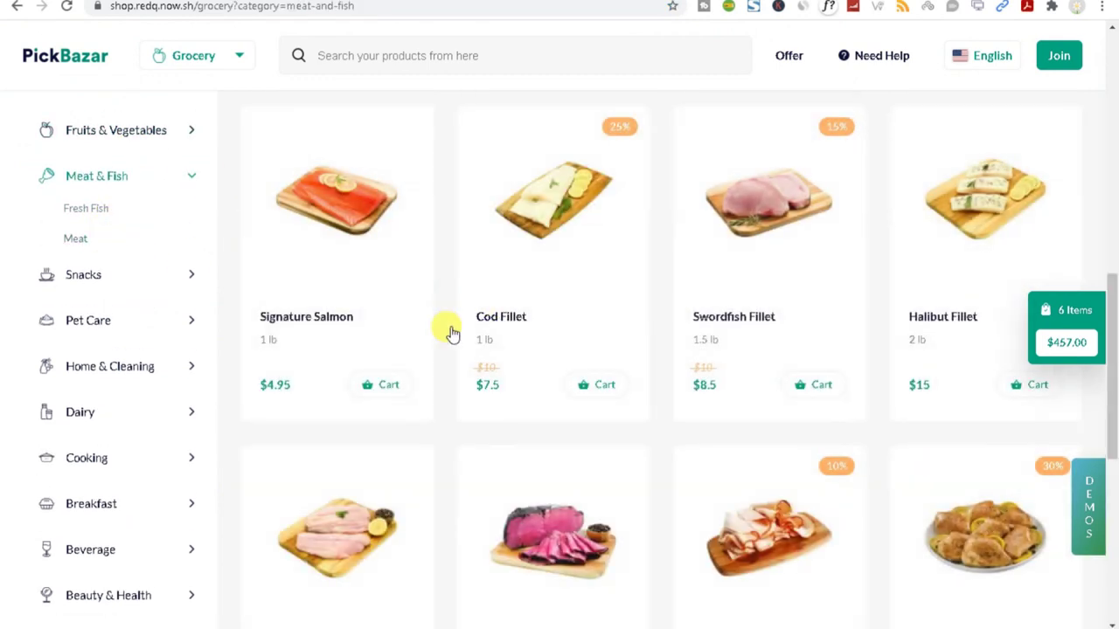
pyautogui.click(97, 287)
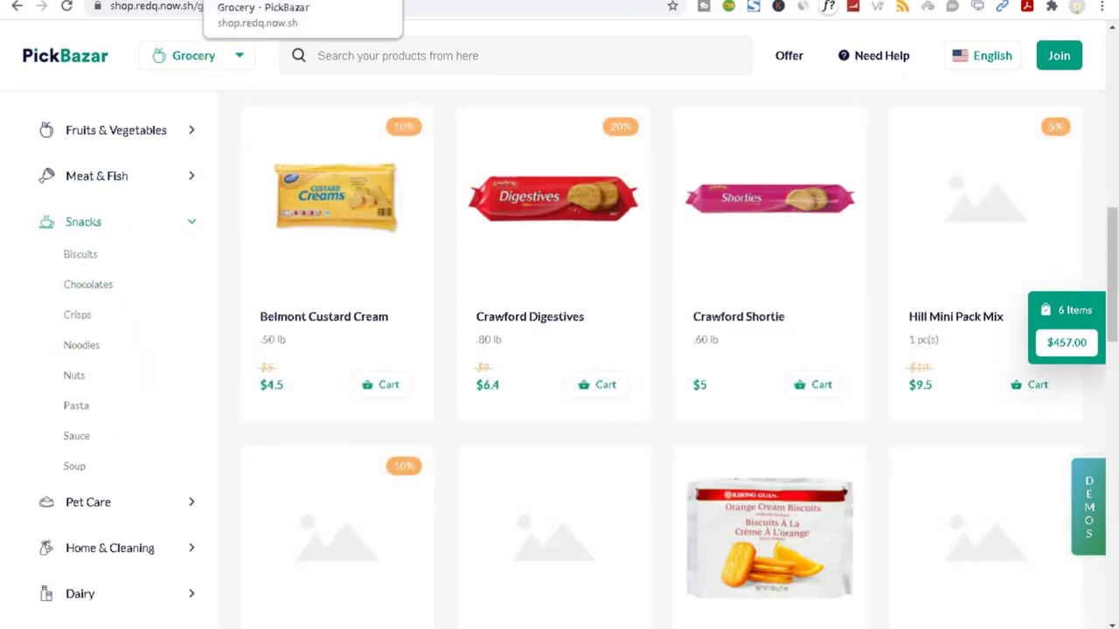
# On the Cartsy page, highlight Basic plan features: single developer, Lifetime Usage, 1-year support, one production site.
pyautogui.click(234, 0)
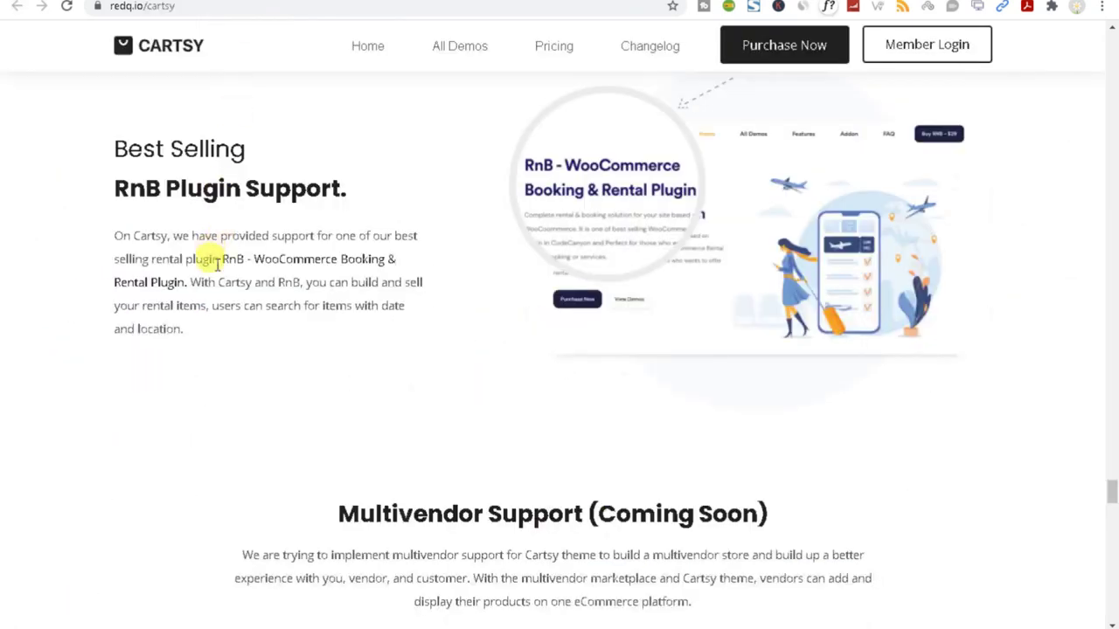
pyautogui.scroll(-1, 909, 340)
pyautogui.scroll(-12, 909, 340)
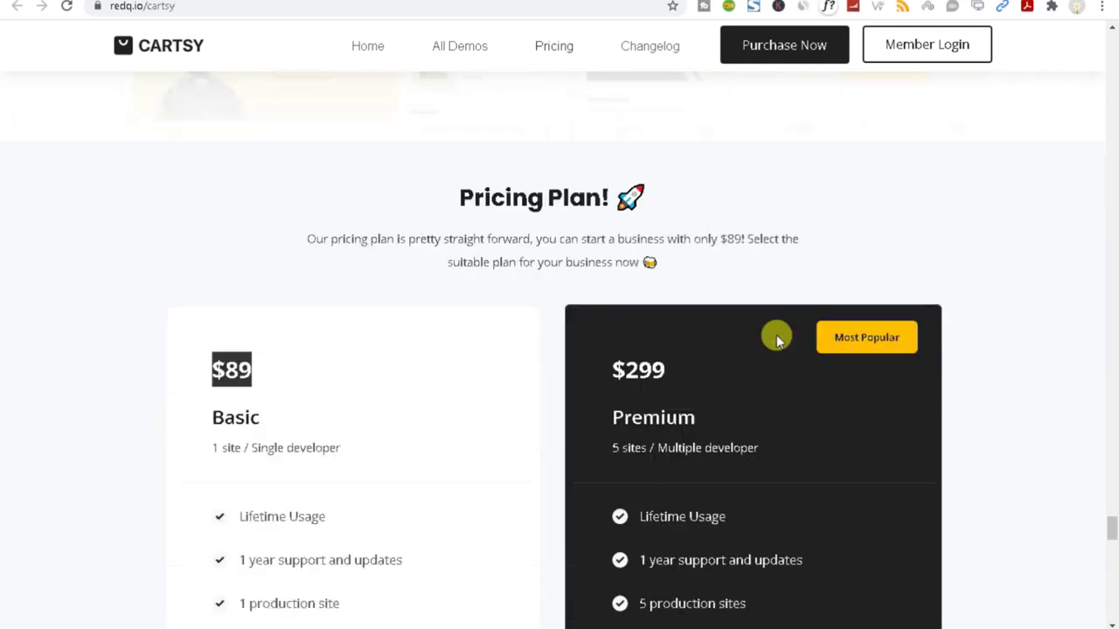
pyautogui.moveTo(212, 142); pyautogui.dragTo(322, 148)
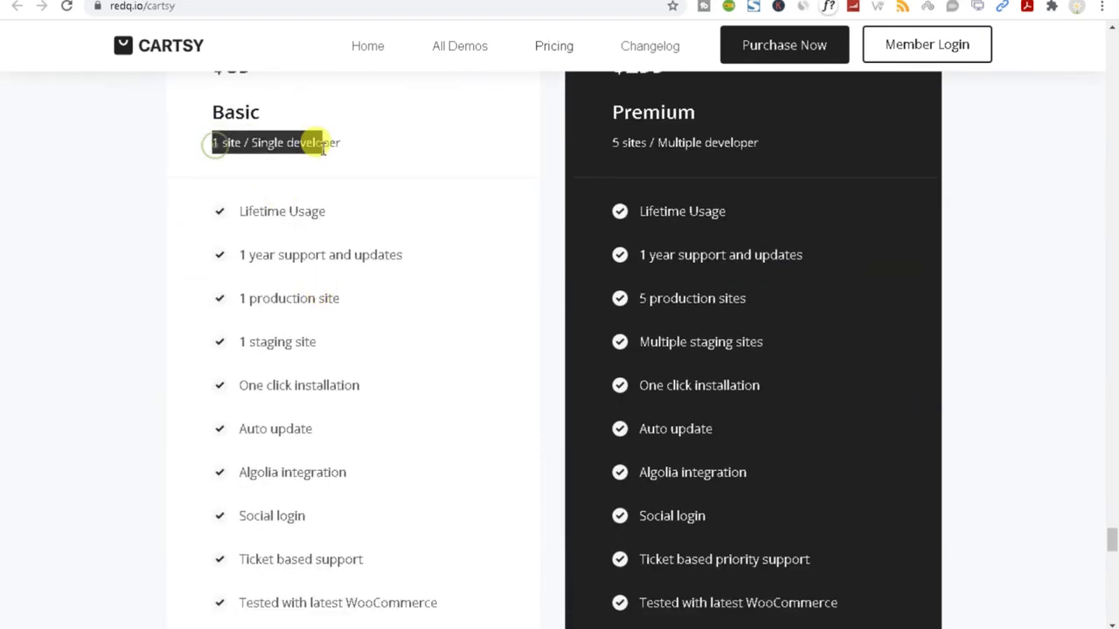
pyautogui.moveTo(248, 212); pyautogui.dragTo(311, 209)
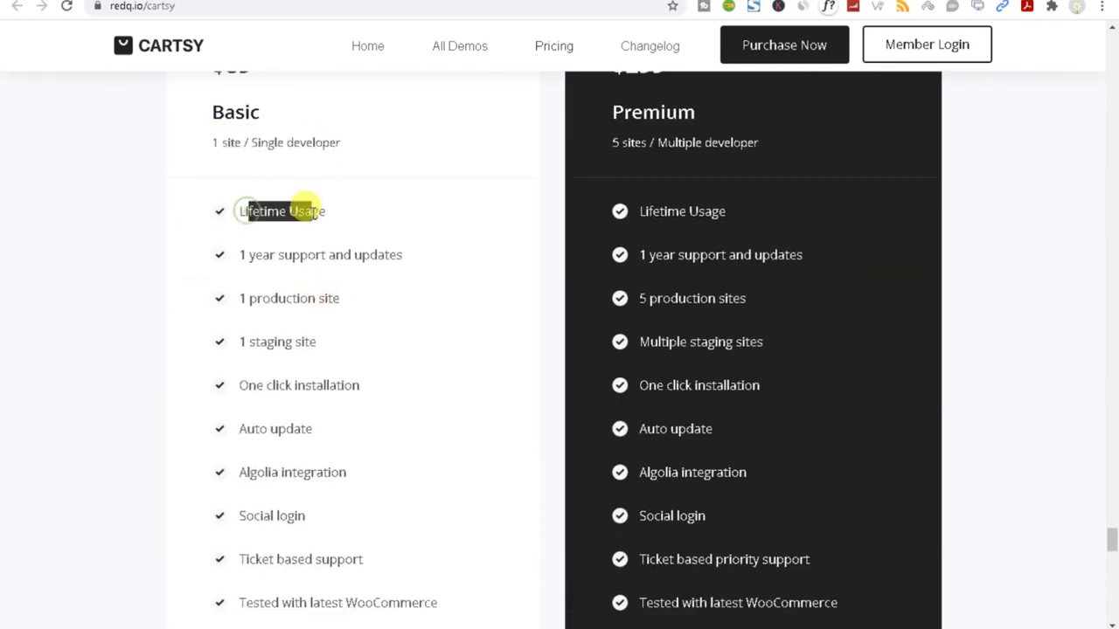
pyautogui.tripleClick(297, 254)
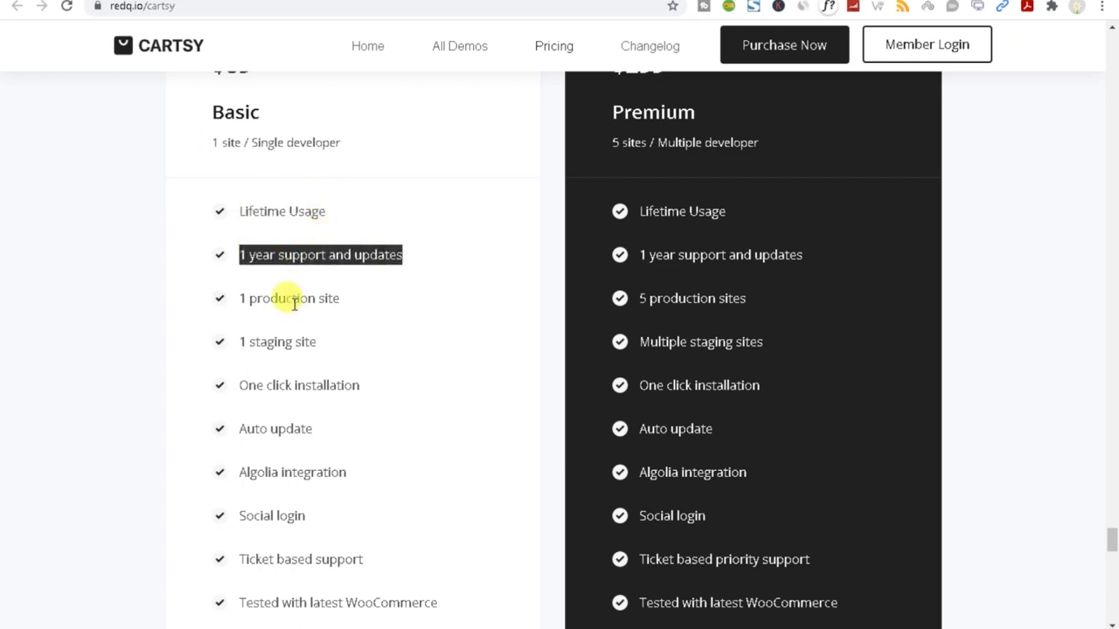
pyautogui.tripleClick(293, 300)
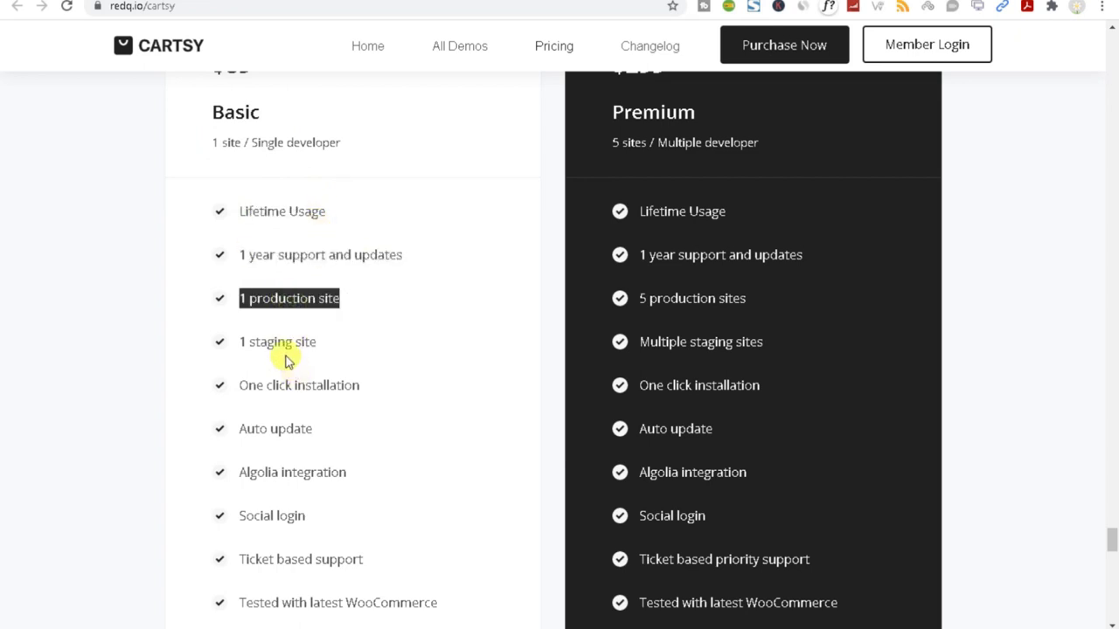
pyautogui.doubleClick(278, 342)
pyautogui.tripleClick(276, 384)
# Highlight further Basic features: Algolia integration, Social login, Ticket based support, Tested with latest WooCommerce.
pyautogui.scroll(-1, 341, 443)
pyautogui.scroll(-1, 341, 443)
pyautogui.doubleClick(280, 350)
pyautogui.tripleClick(267, 395)
pyautogui.tripleClick(265, 437)
pyautogui.tripleClick(271, 483)
pyautogui.click(280, 530)
pyautogui.tripleClick(279, 529)
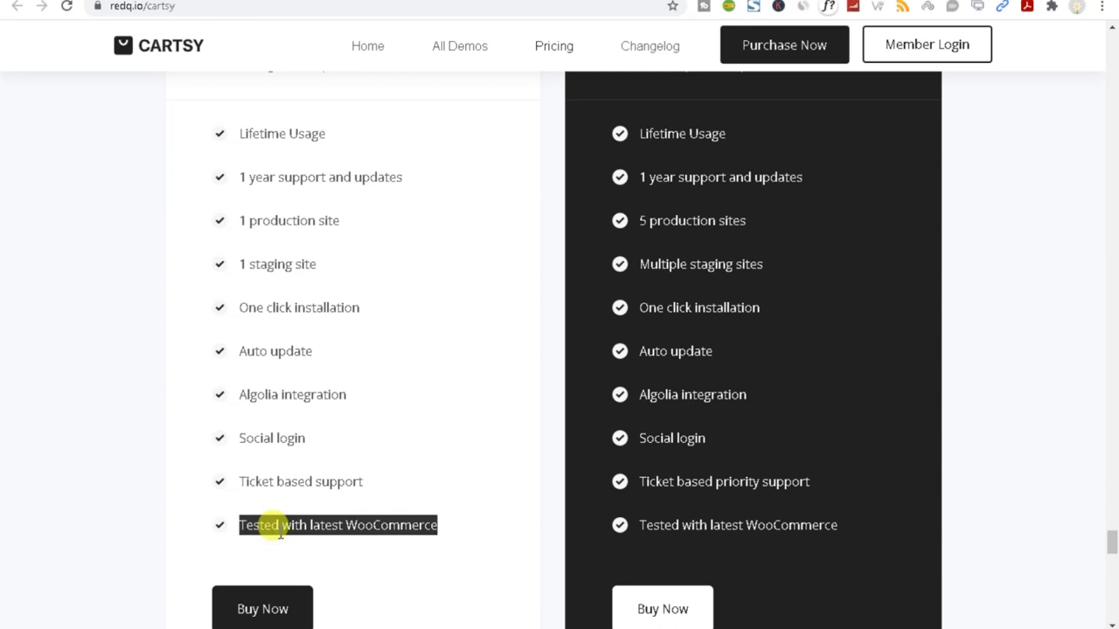
pyautogui.scroll(3, 278, 516)
pyautogui.doubleClick(262, 366)
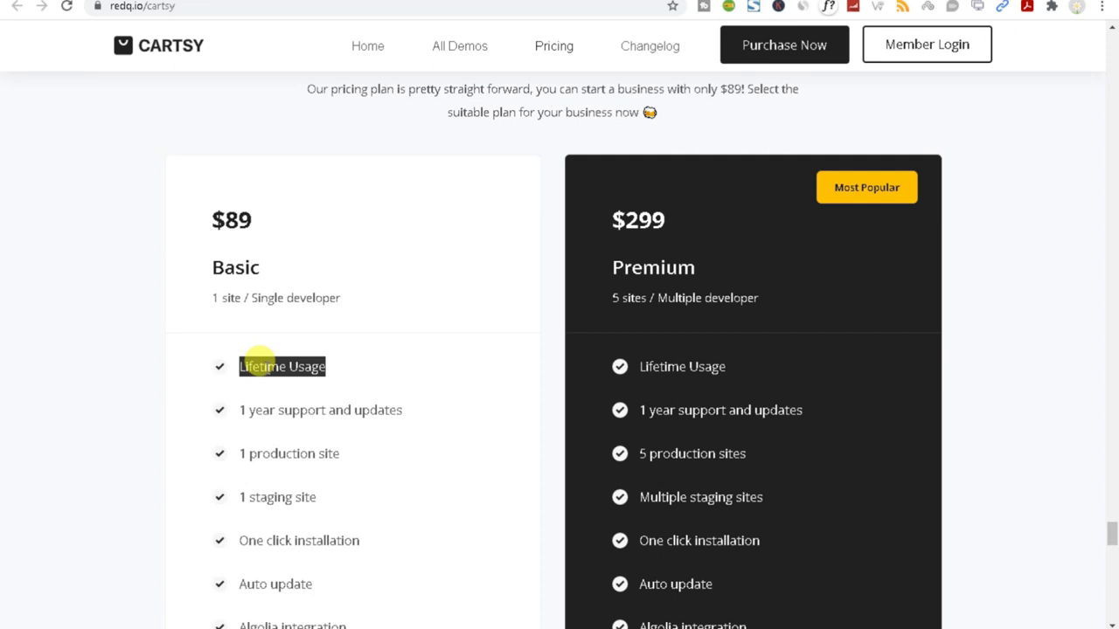
# Highlight the Premium plan name and scroll around the Pricing Plan section.
pyautogui.moveTo(588, 257); pyautogui.dragTo(716, 274)
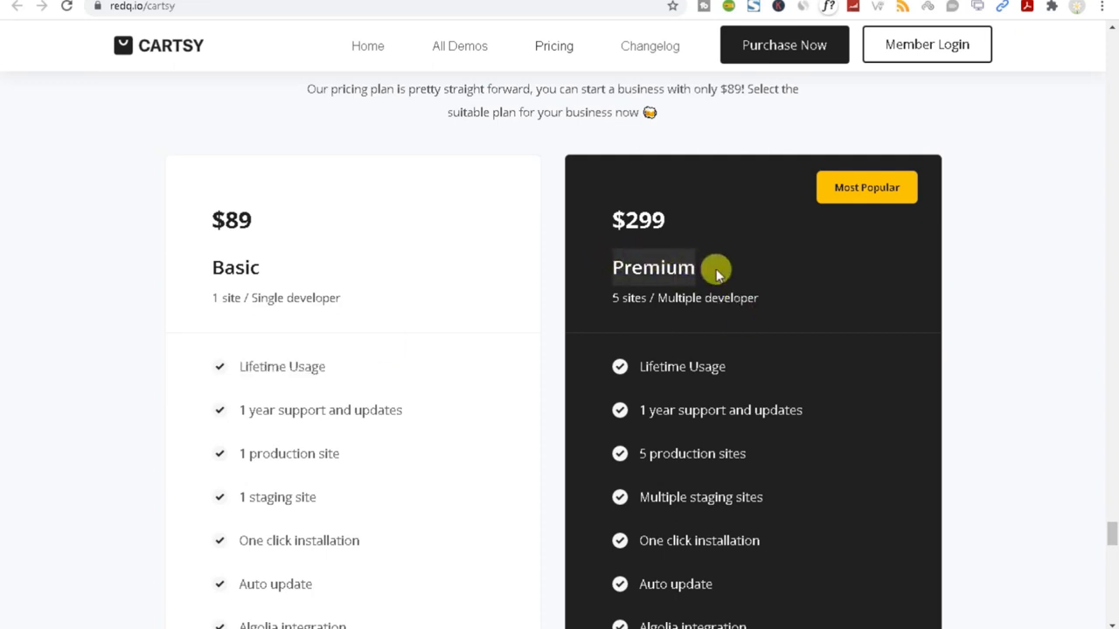
pyautogui.scroll(-4, 234, 348)
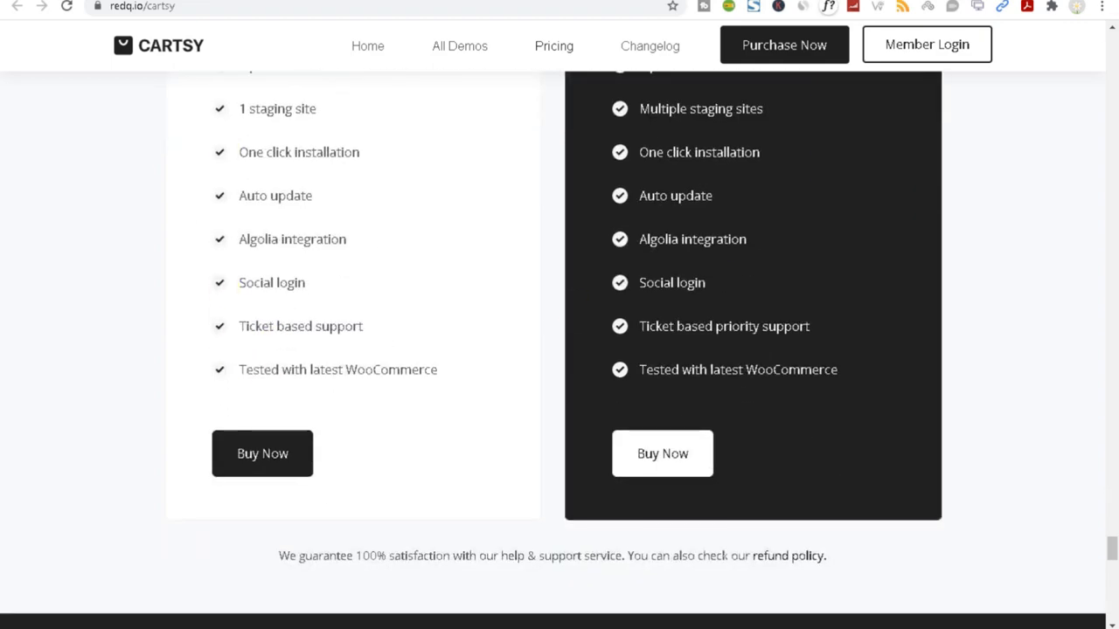
pyautogui.scroll(10, 32, 338)
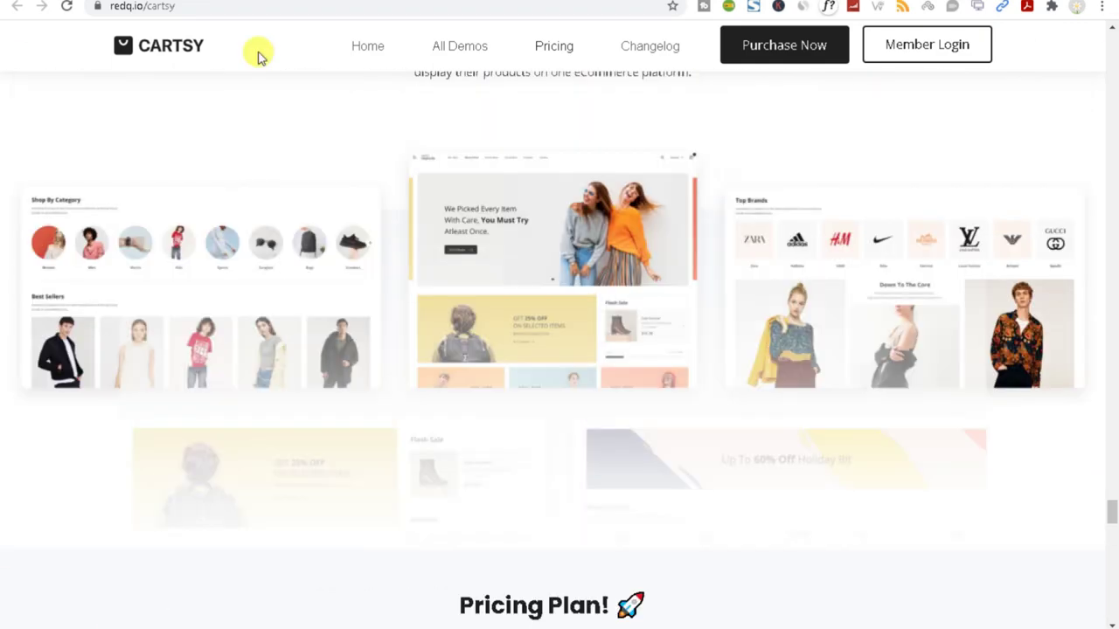
pyautogui.scroll(10, 457, 333)
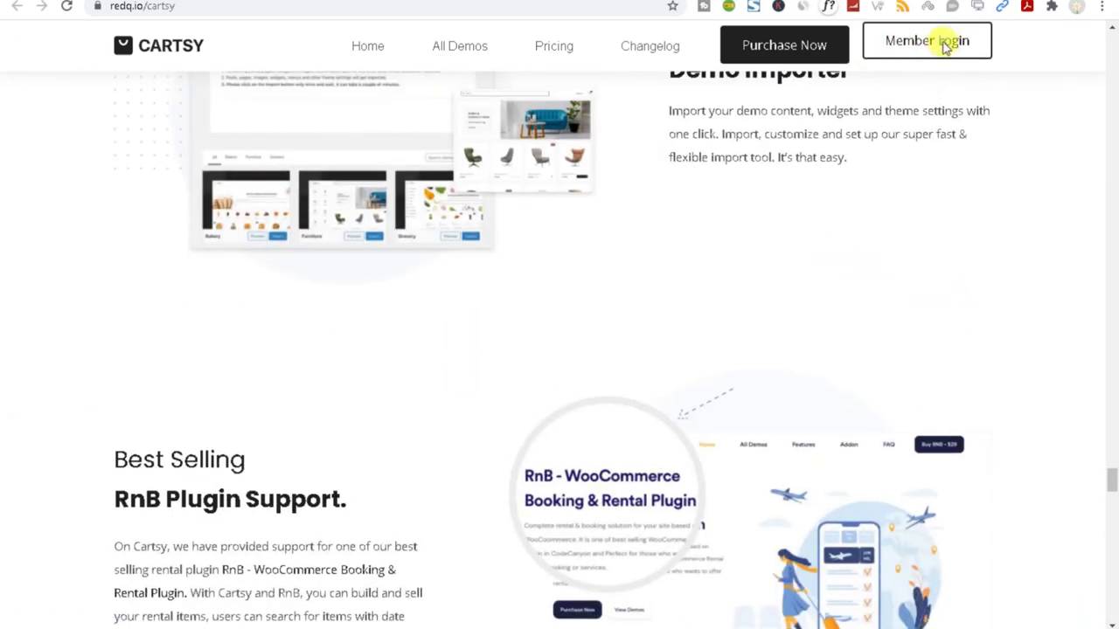
# Open the REDQ member login page, then briefly go back to the Cartsy pricing plans.
pyautogui.click(944, 43)
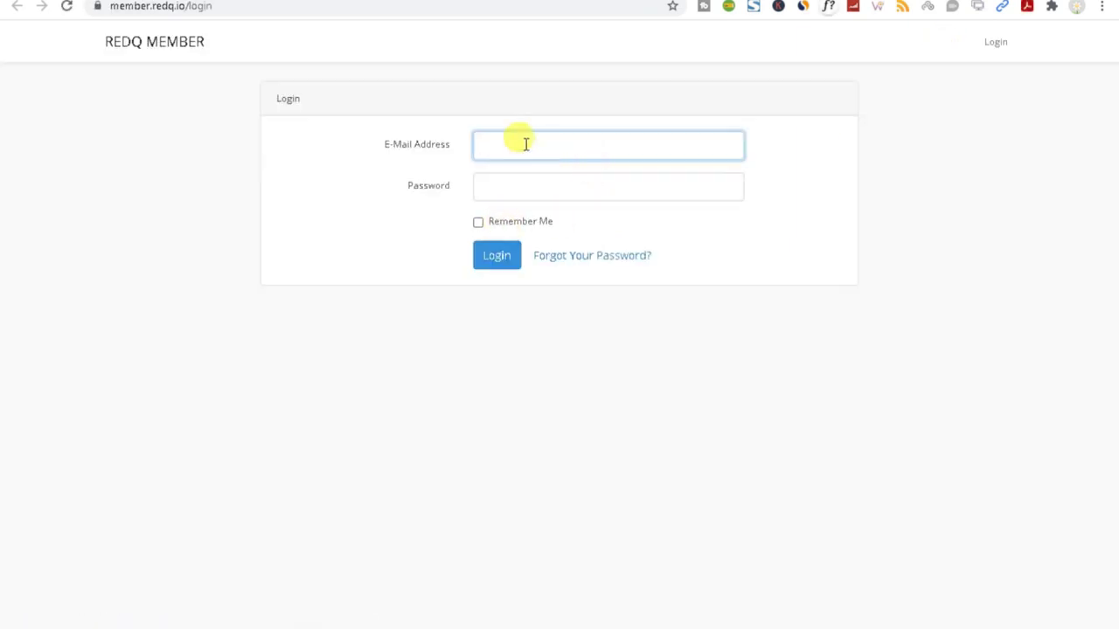
pyautogui.click(525, 144)
pyautogui.hotkey('alt', 'Left')
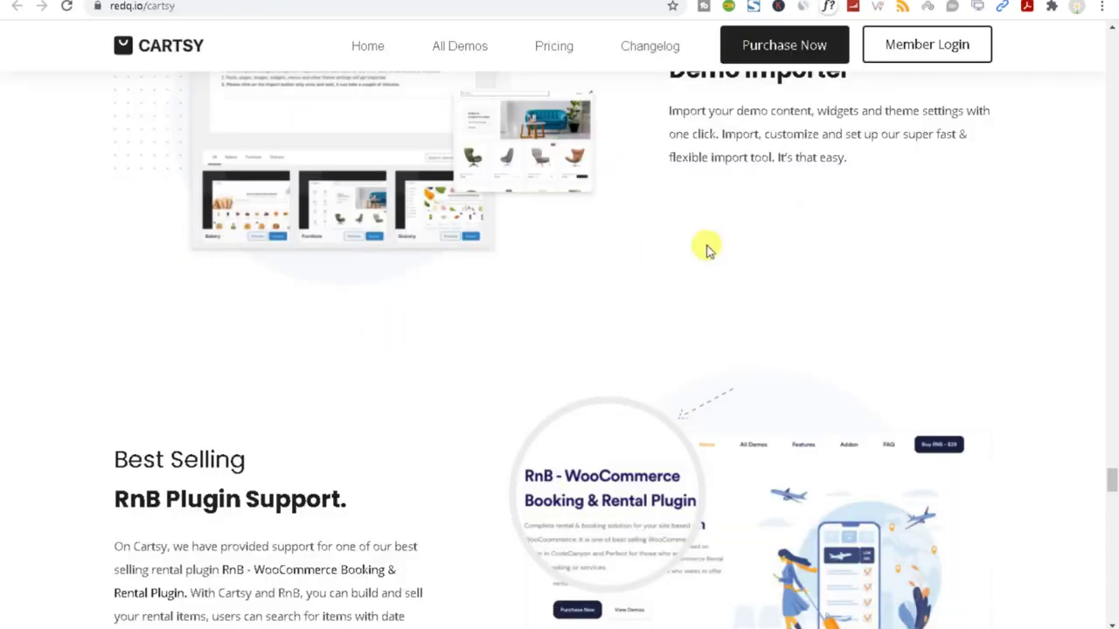
pyautogui.scroll(-4, 781, 260)
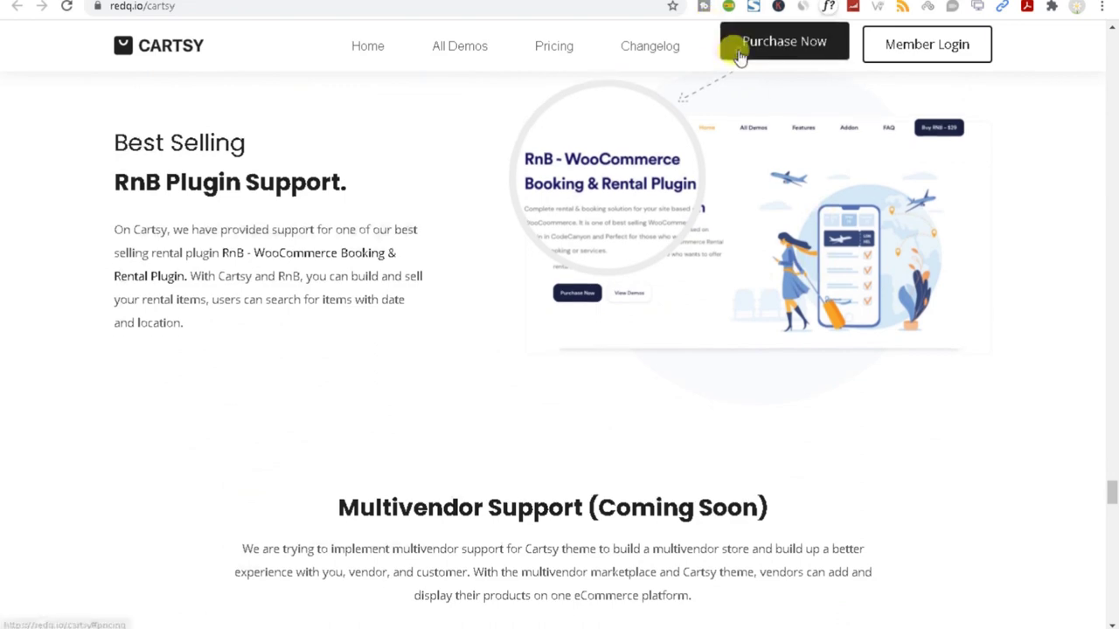
pyautogui.click(739, 57)
pyautogui.scroll(-5, 367, 419)
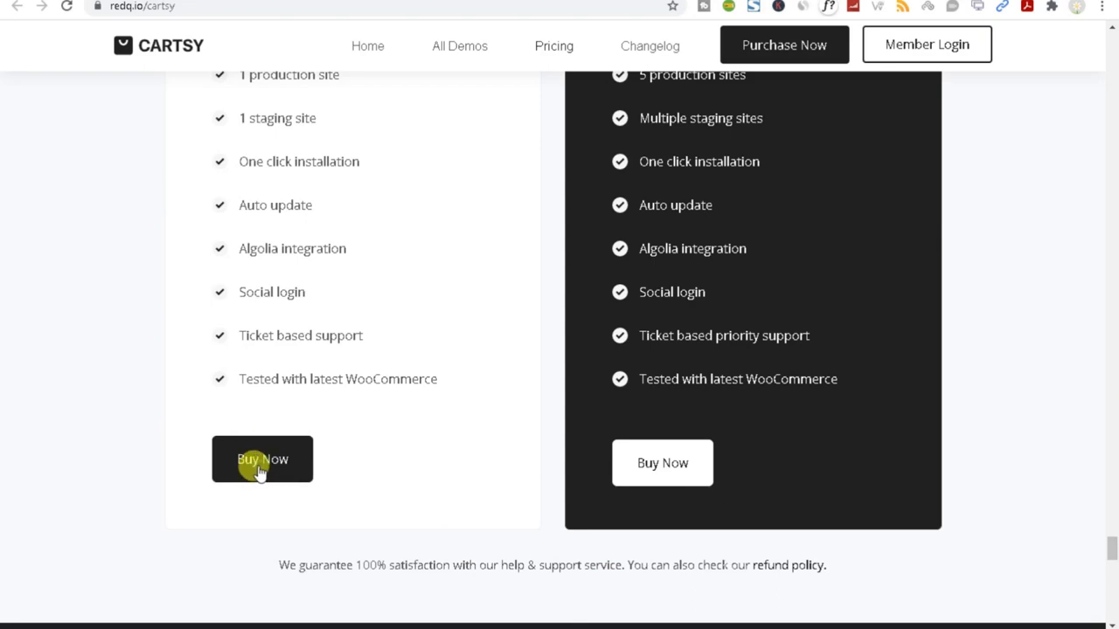
pyautogui.scroll(8, 259, 472)
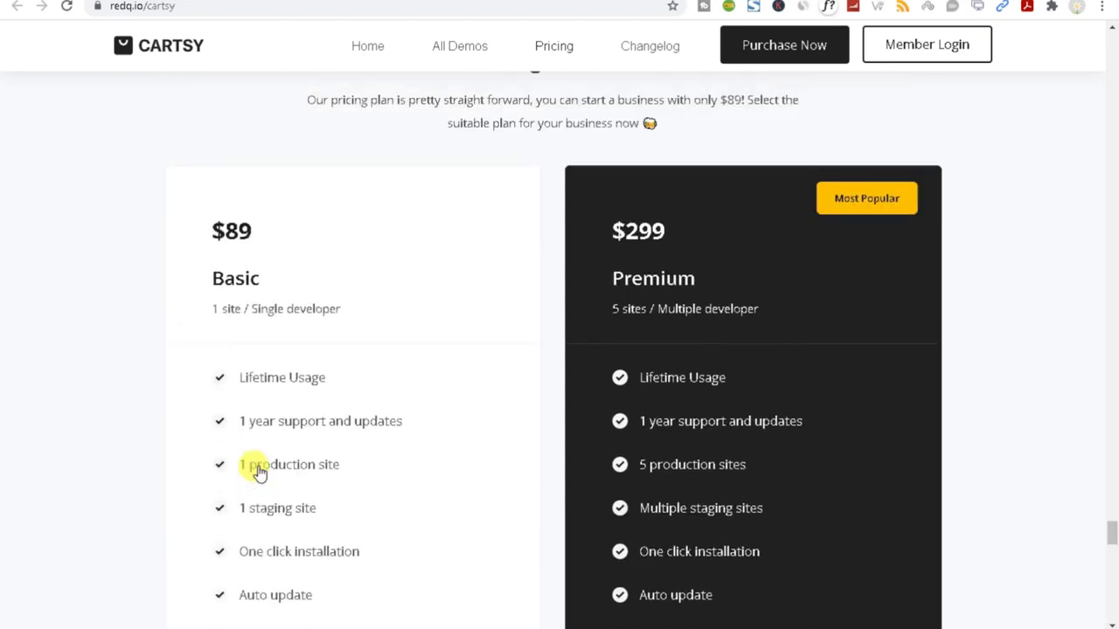
pyautogui.scroll(-4, 259, 472)
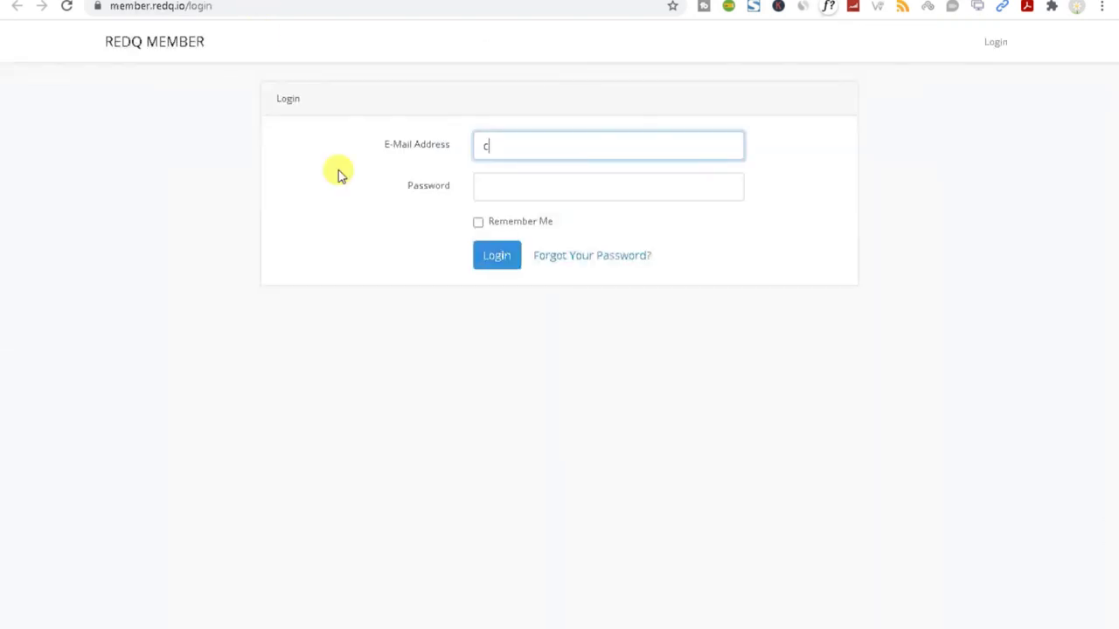
# Fill in the saved account e-mail and password, and sign in again after the first attempt fails.
pyautogui.write('a')
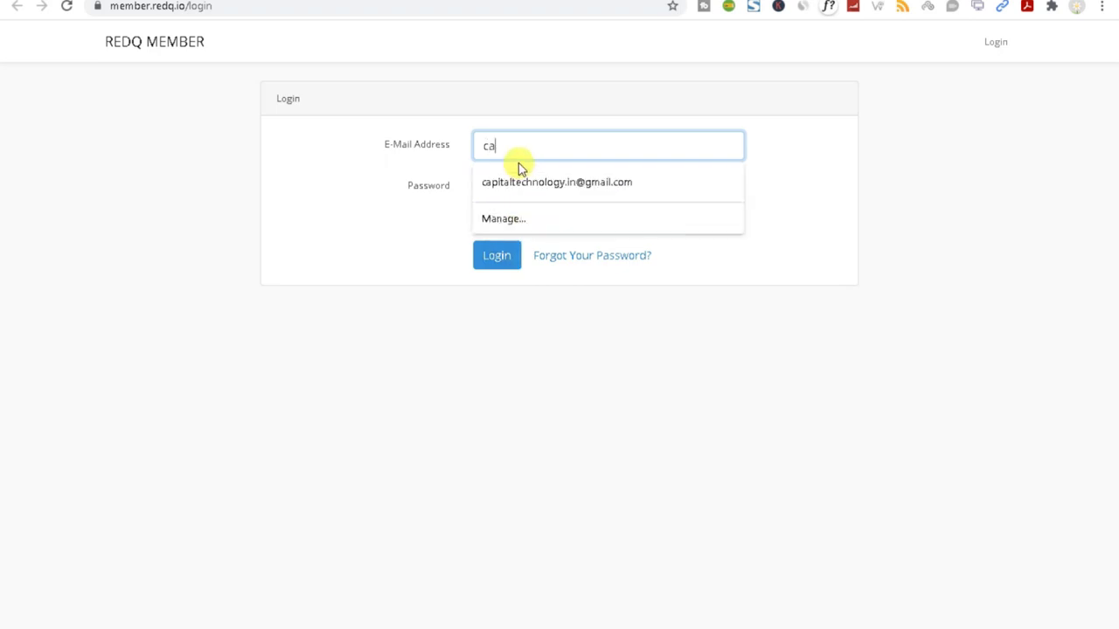
pyautogui.click(528, 180)
pyautogui.click(518, 182)
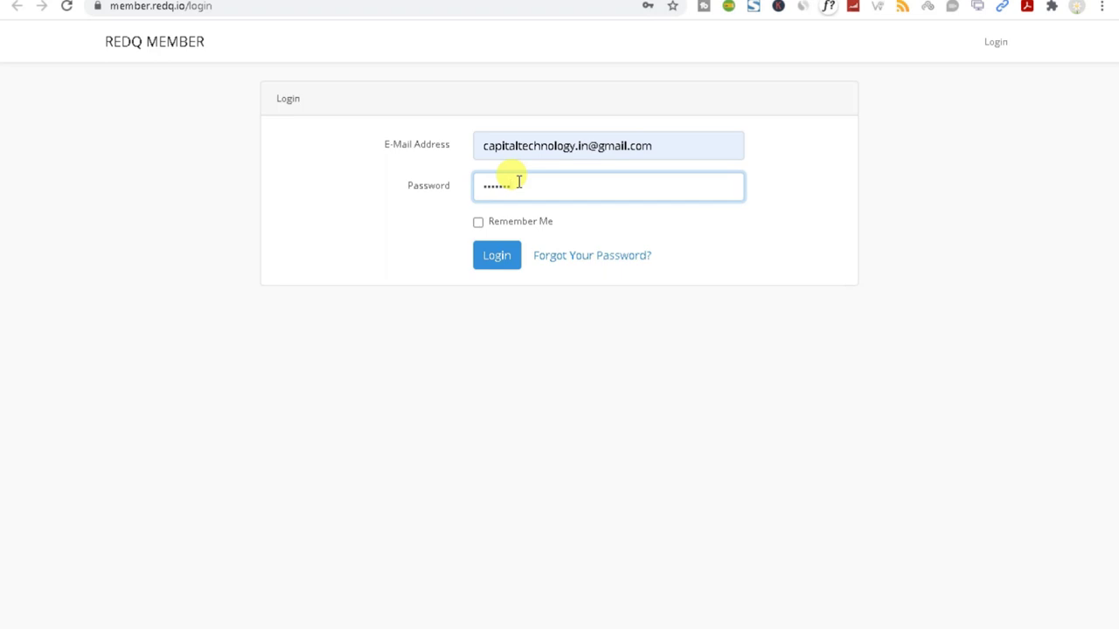
pyautogui.click(492, 267)
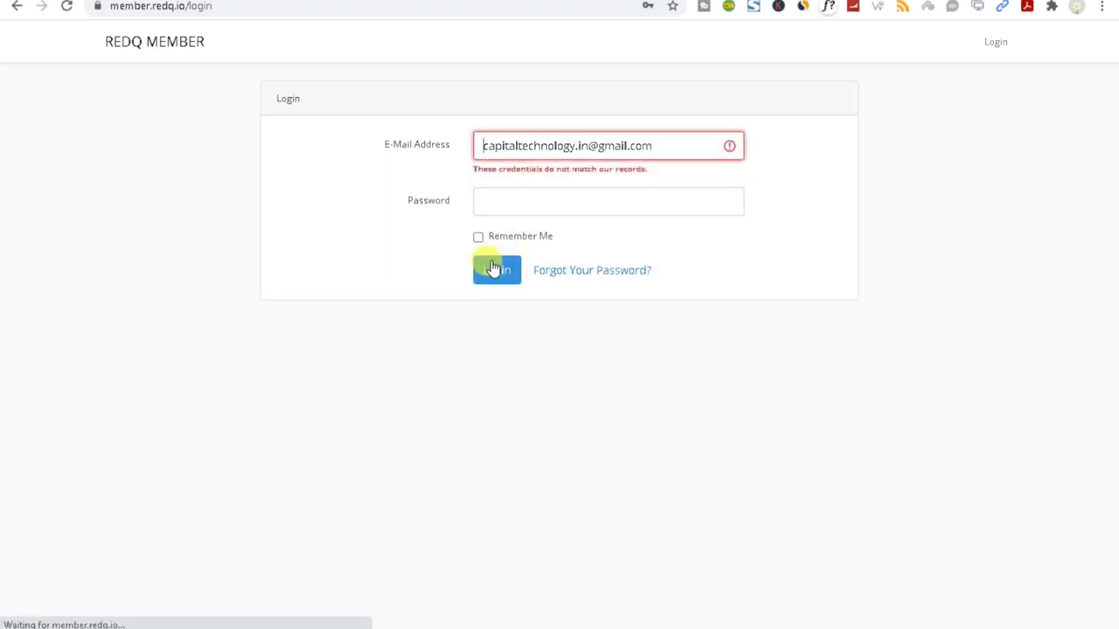
pyautogui.click(547, 200)
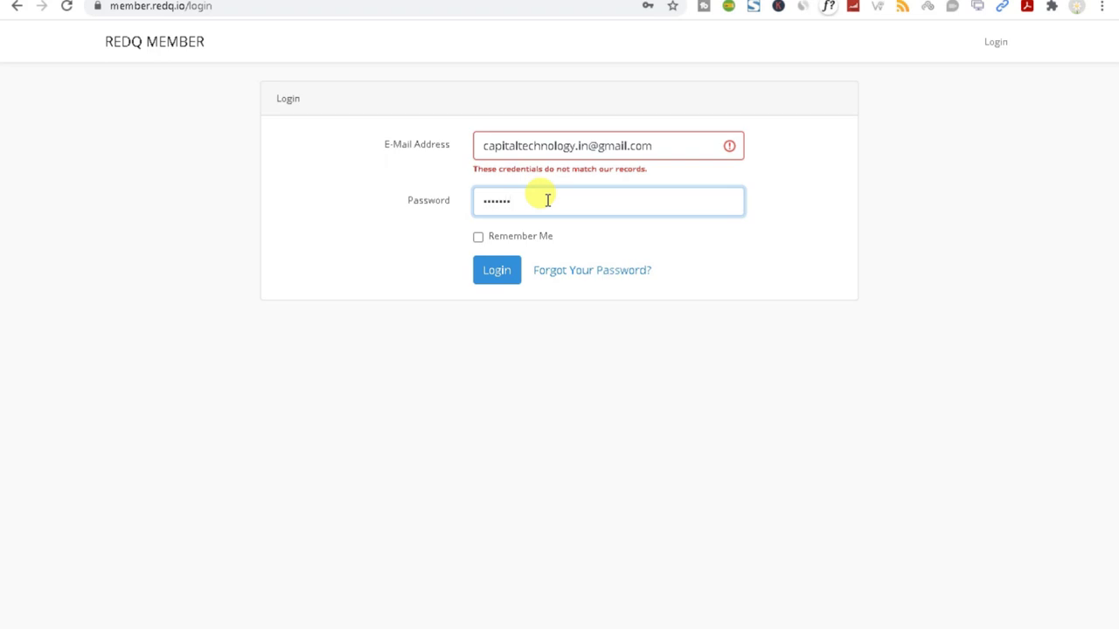
pyautogui.click(505, 276)
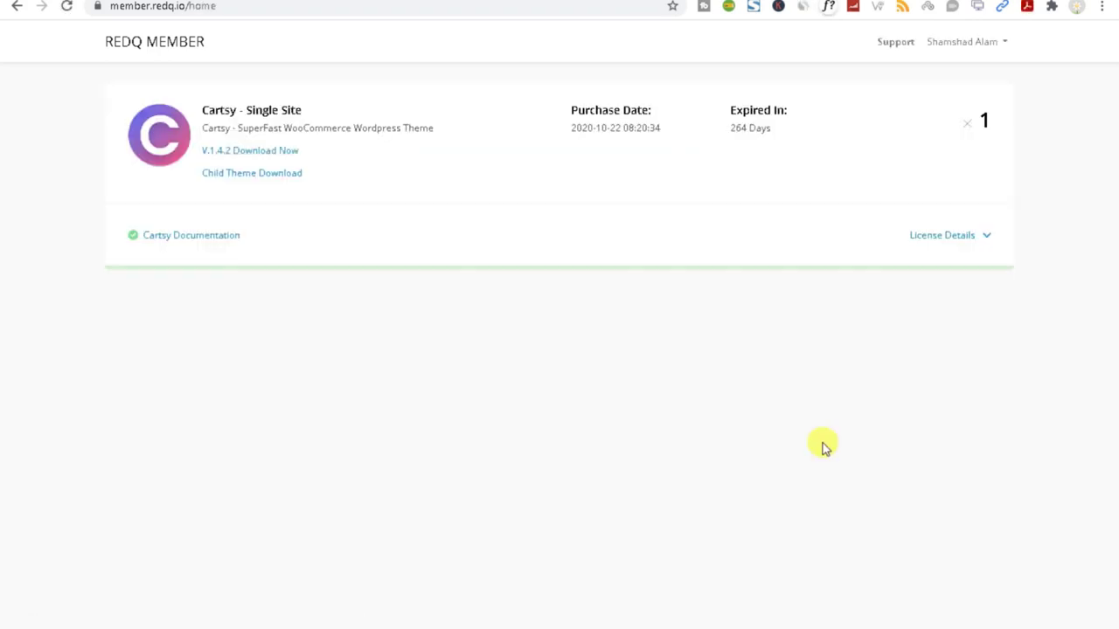
# Highlight the Cartsy Single Site purchase date and 264-day expiry, then log out.
pyautogui.moveTo(562, 115); pyautogui.dragTo(642, 112)
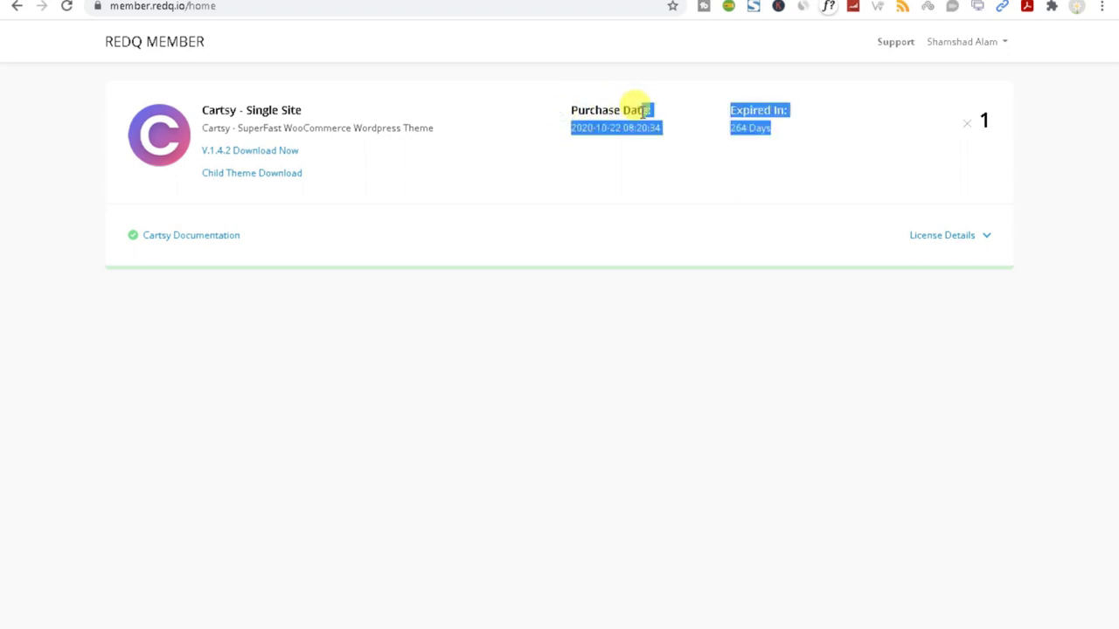
pyautogui.click(626, 192)
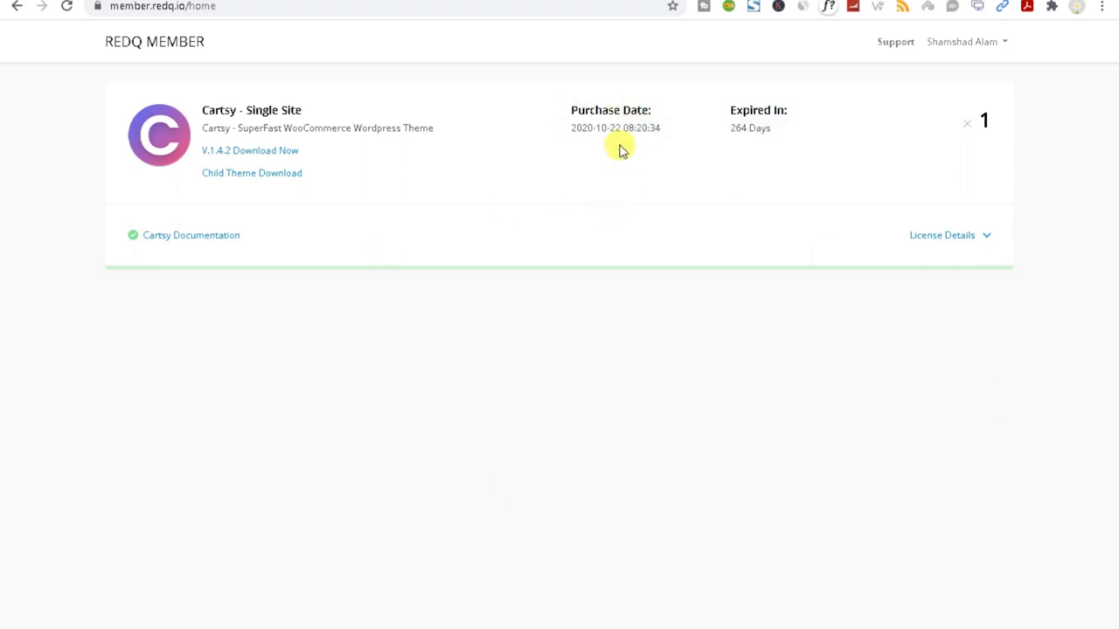
pyautogui.moveTo(620, 128); pyautogui.dragTo(542, 189)
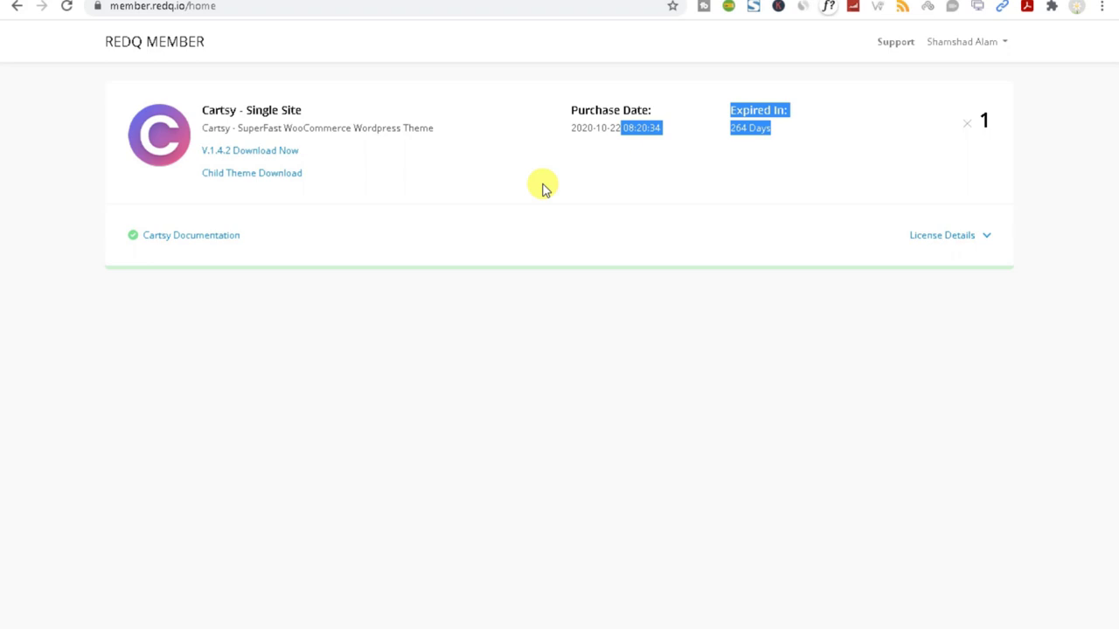
pyautogui.click(972, 45)
pyautogui.click(928, 77)
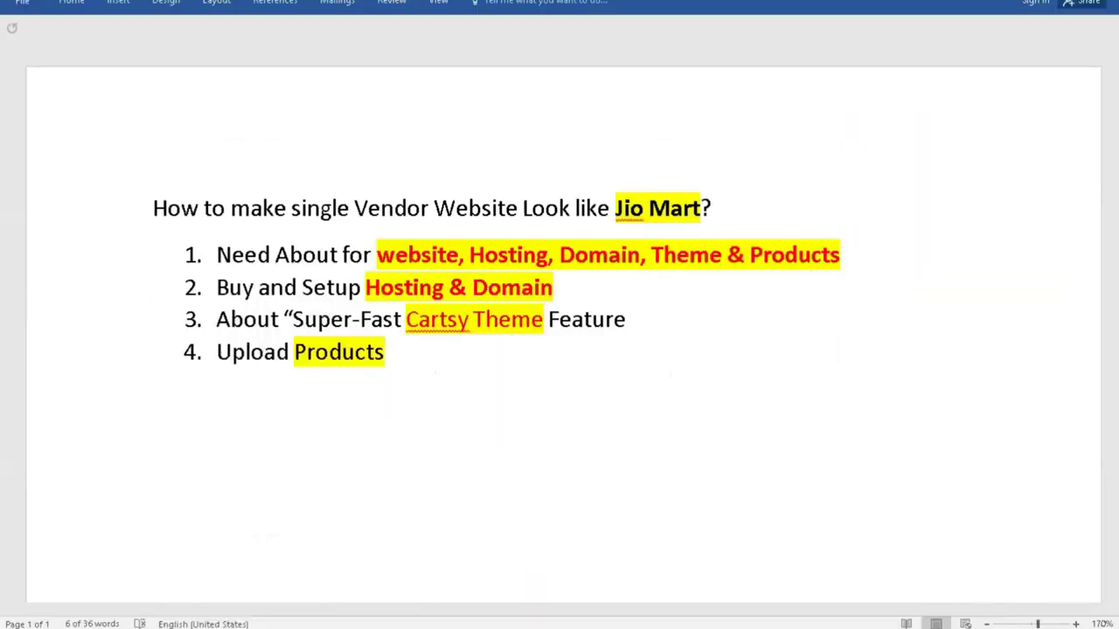
# Bring up the Jio Mart outline in Word and select the word 'Super' in line 3.
pyautogui.hotkey('shift', 'Up')
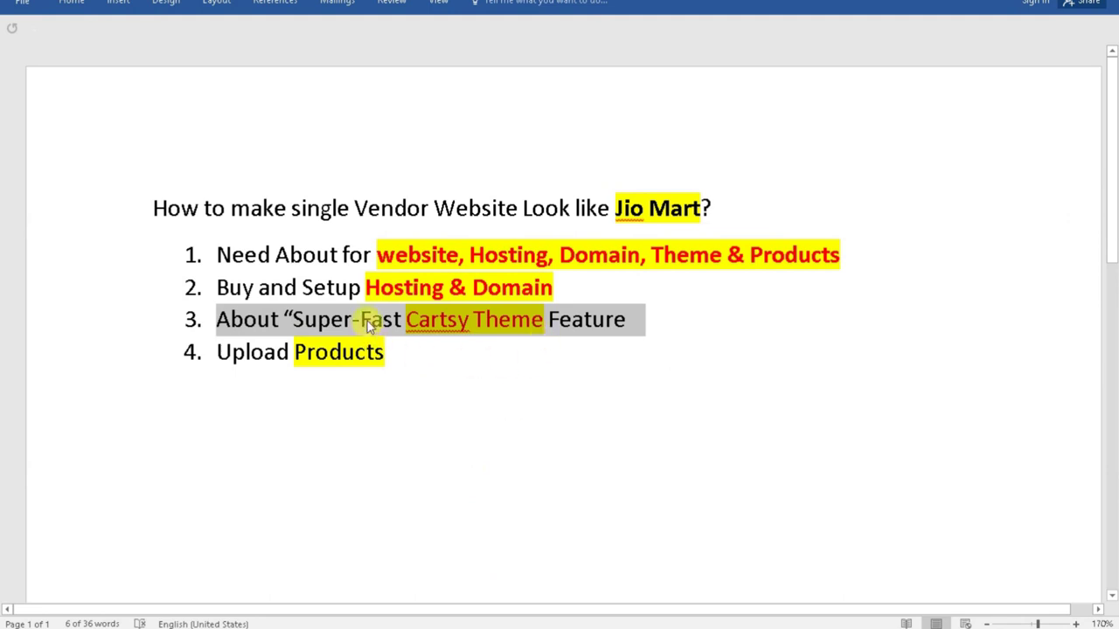
pyautogui.moveTo(367, 320)
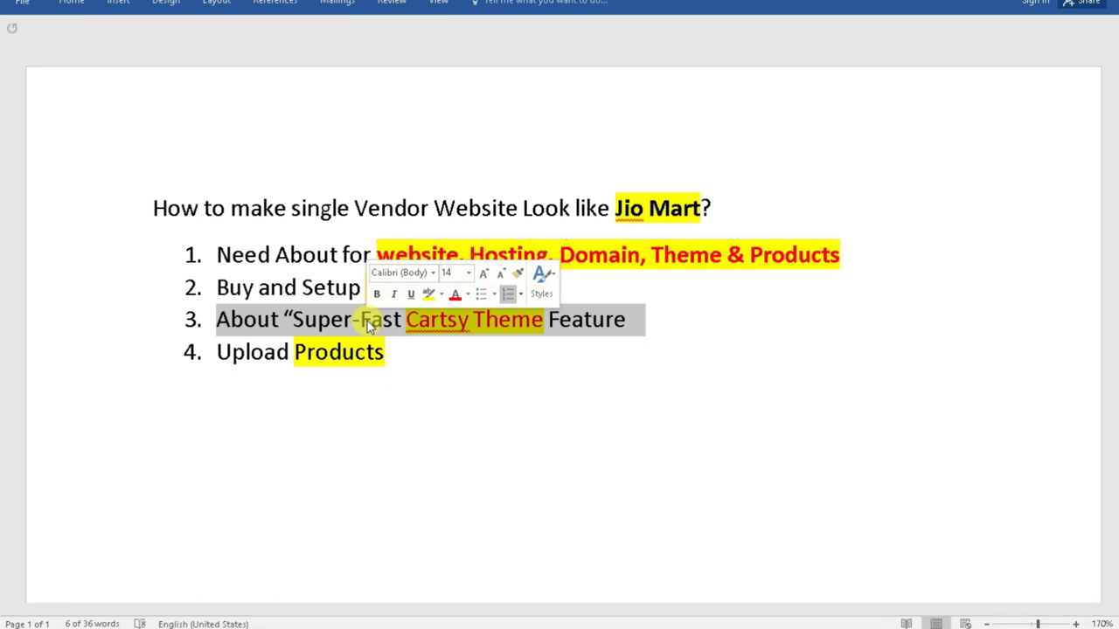
pyautogui.click(298, 288)
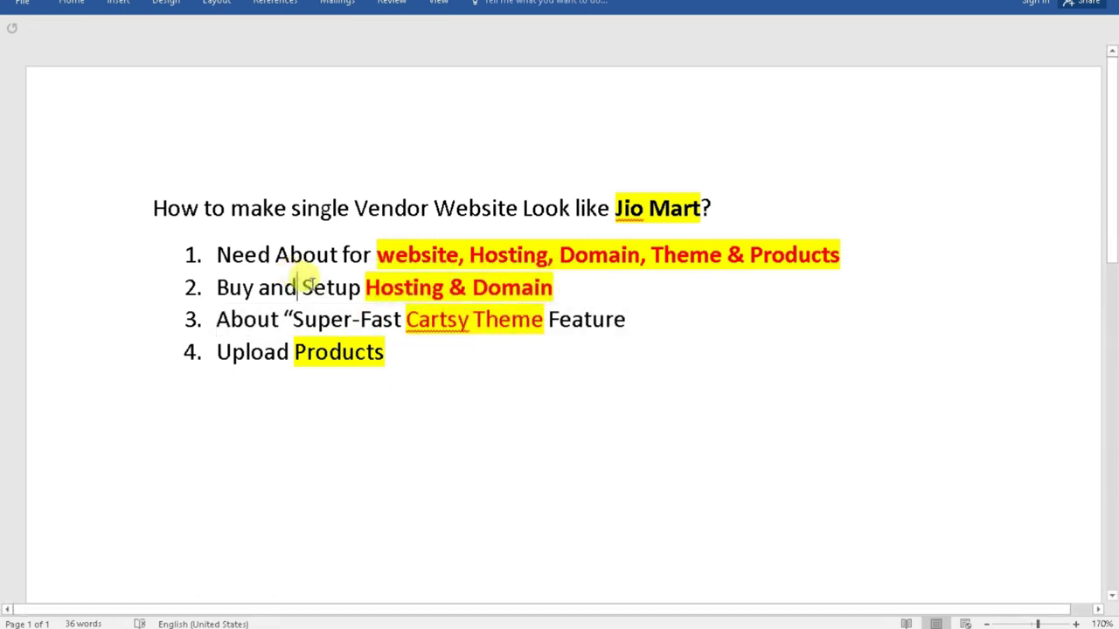
pyautogui.doubleClick(331, 322)
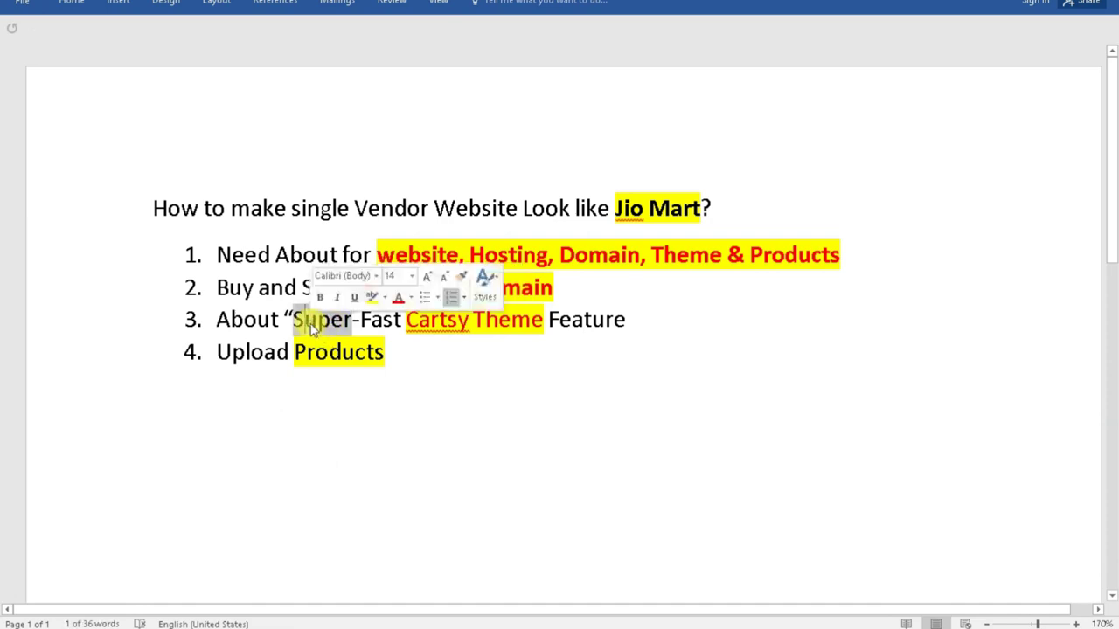
# Return to the Cartsy Grocery demo home page and scroll down the storefront.
pyautogui.click(735, 590)
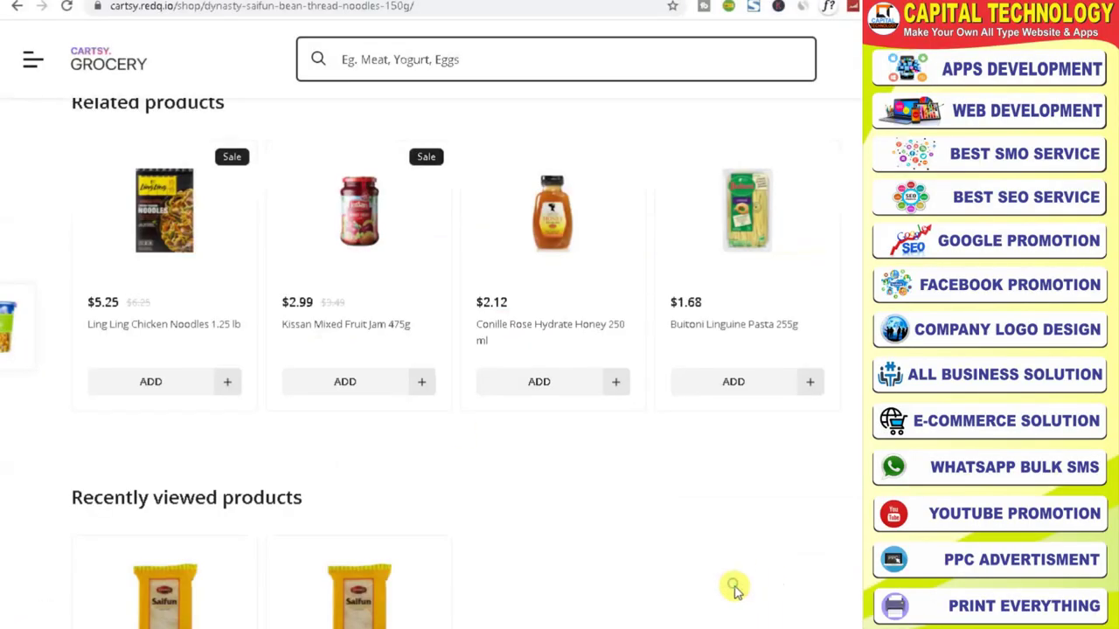
pyautogui.scroll(10, 428, 331)
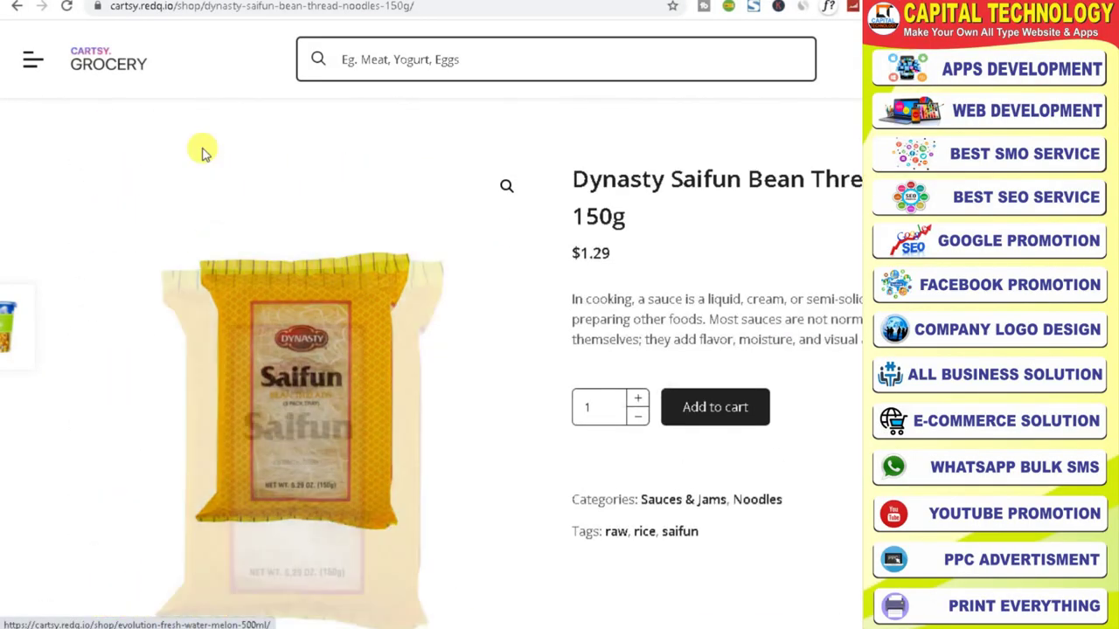
pyautogui.click(105, 70)
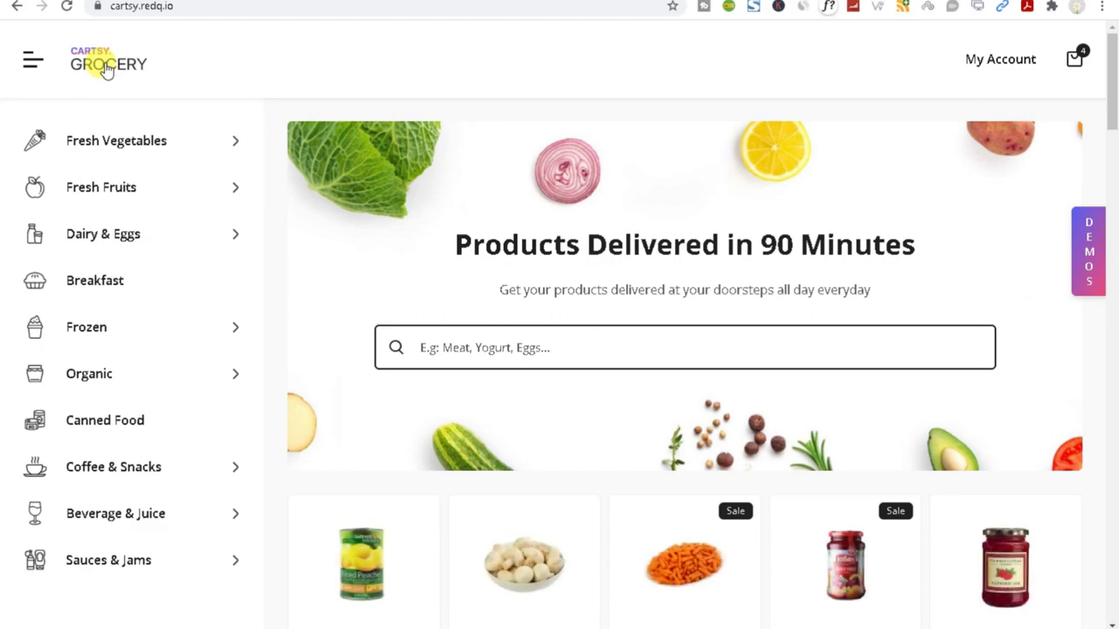
pyautogui.scroll(-12, 702, 205)
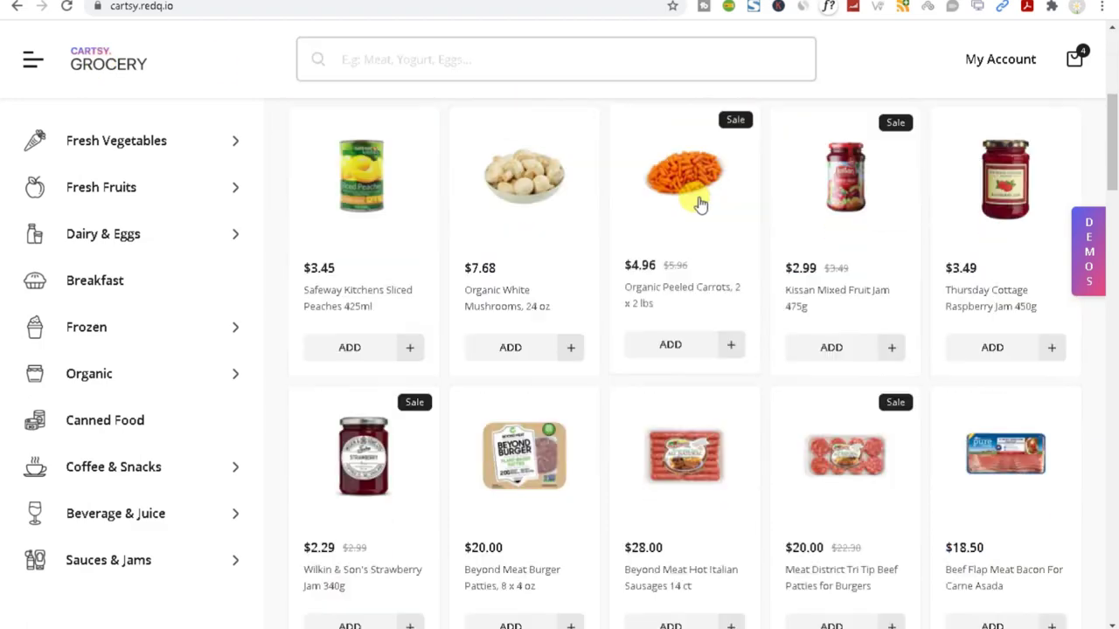
pyautogui.scroll(-20, 654, 354)
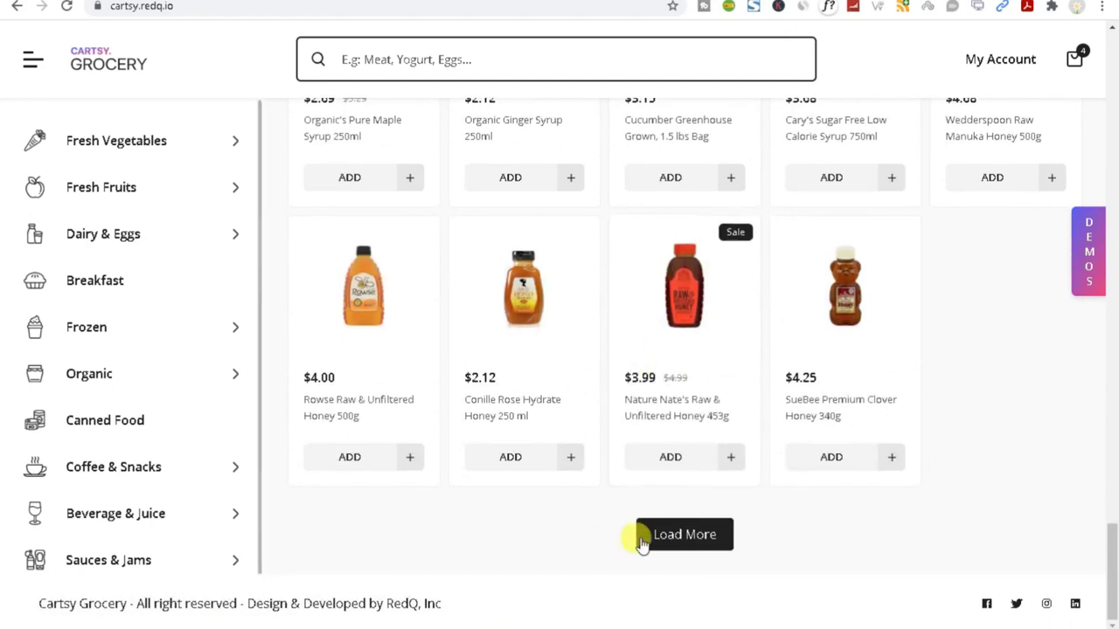
# Load more products into the grid and add Dean's Dairy milk to the cart.
pyautogui.click(669, 535)
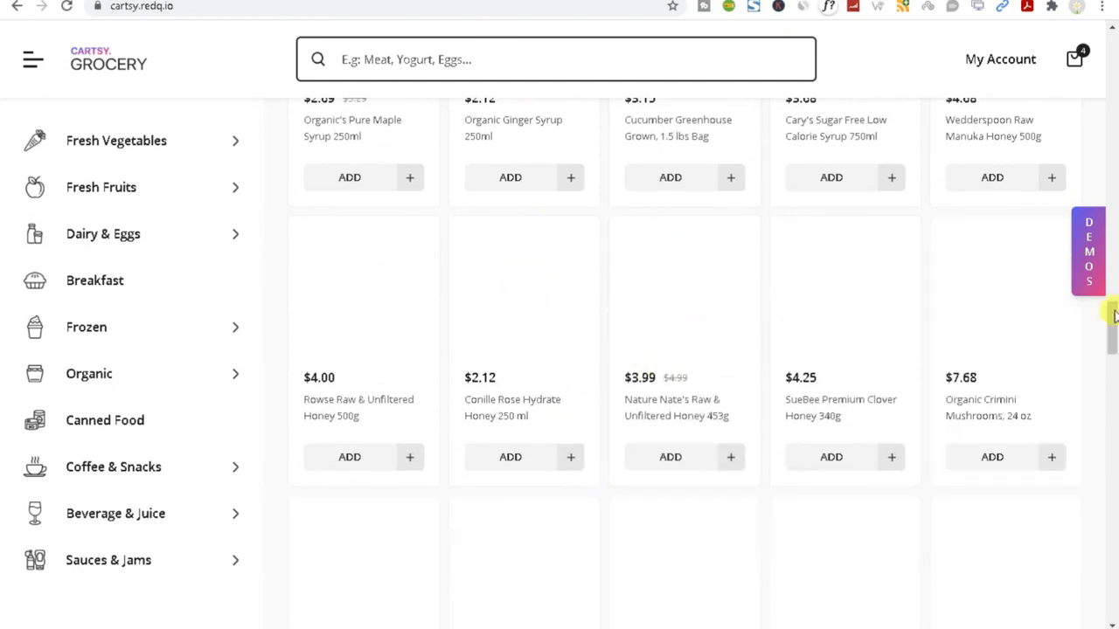
pyautogui.scroll(-7, 742, 270)
pyautogui.click(707, 317)
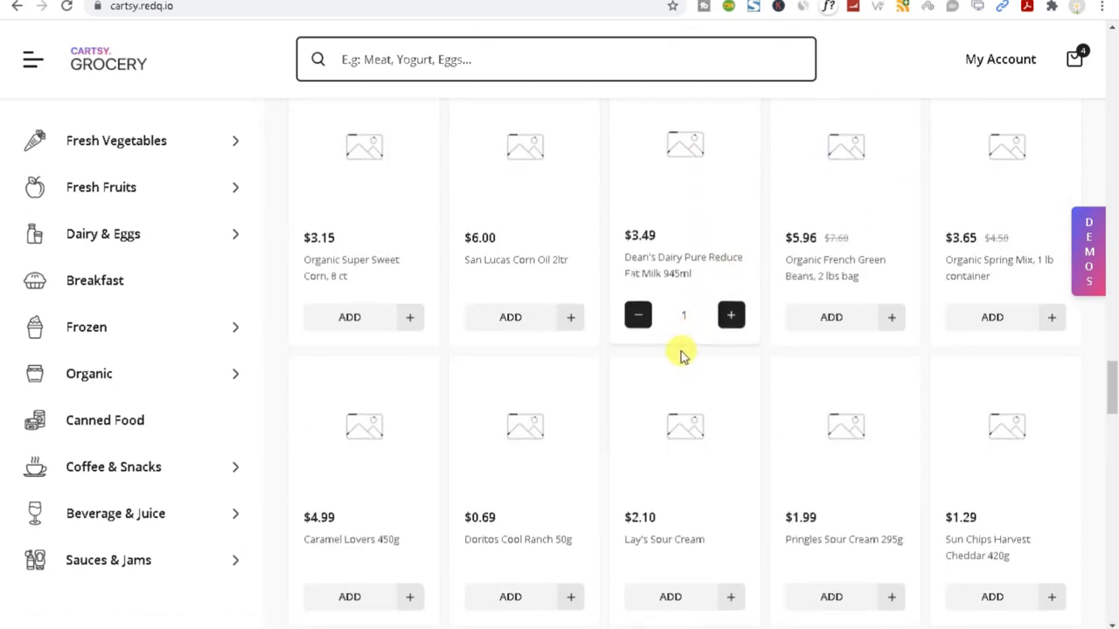
pyautogui.scroll(-10, 682, 359)
pyautogui.scroll(-5, 682, 365)
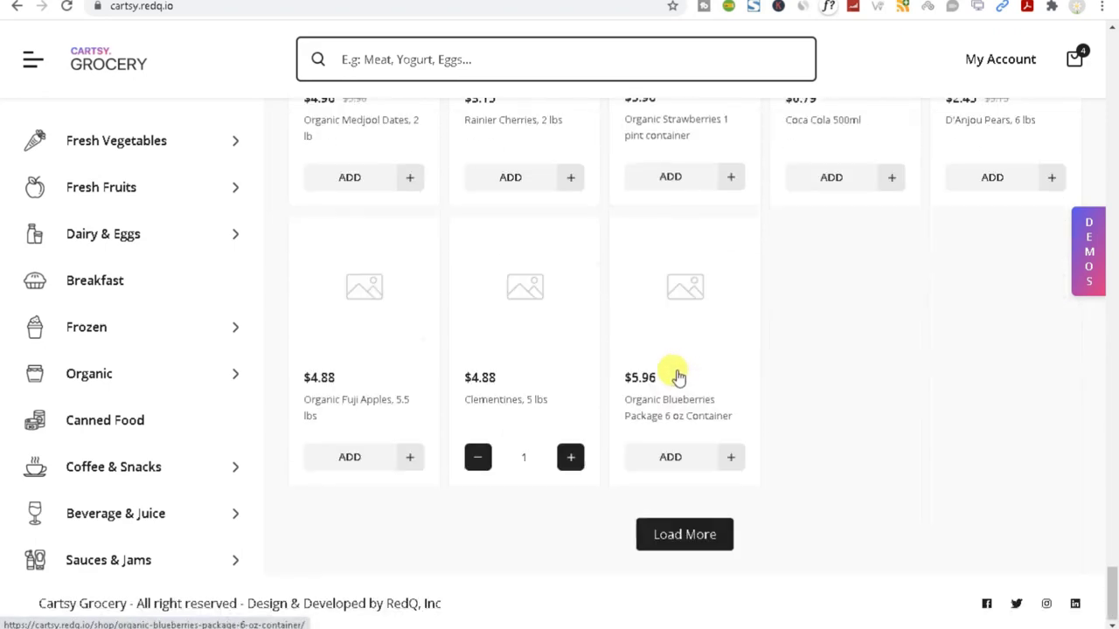
# Look over the Cartsy theme page on redq.io, then return to the grocery demo tab.
pyautogui.hotkey('ctrl', 'Tab')
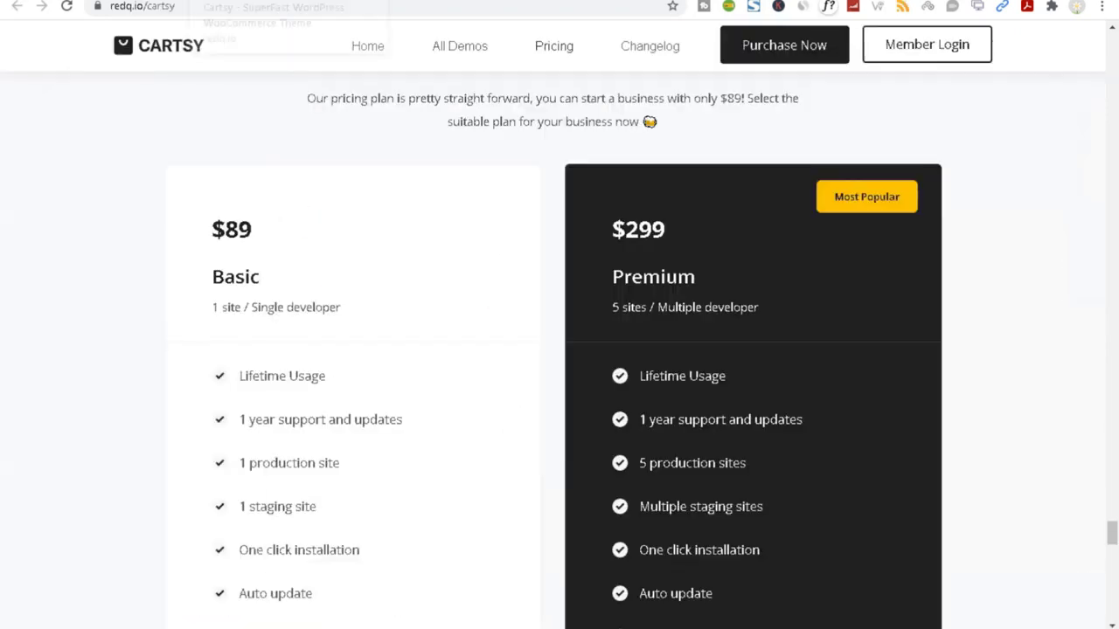
pyautogui.scroll(-3, 291, 93)
pyautogui.scroll(5, 382, 361)
pyautogui.scroll(5, 382, 361)
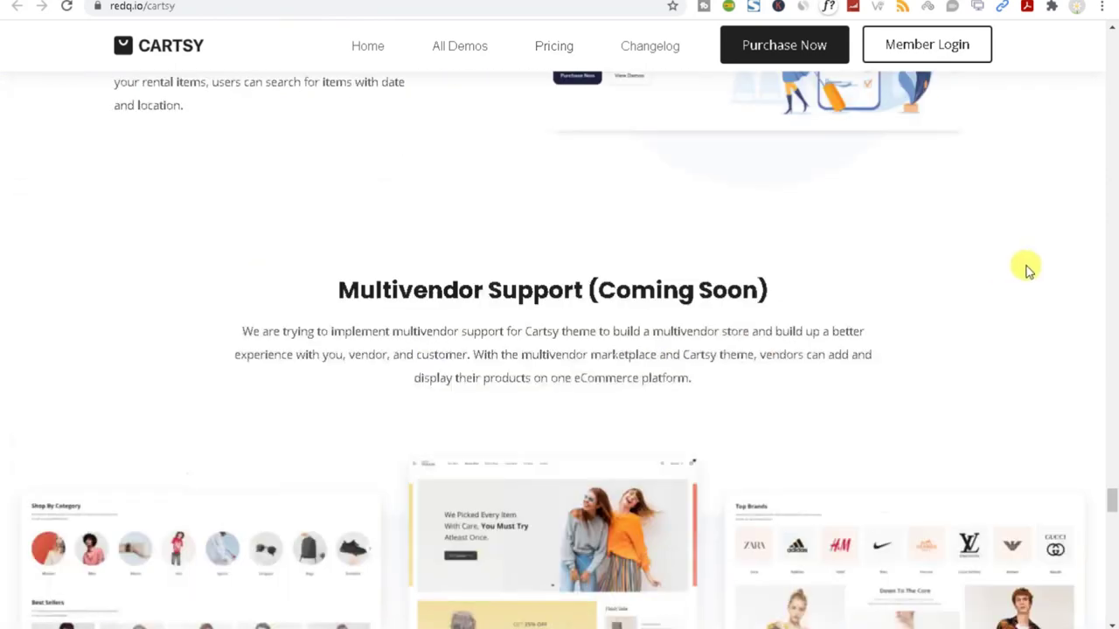
pyautogui.moveTo(1113, 497); pyautogui.dragTo(1103, 114)
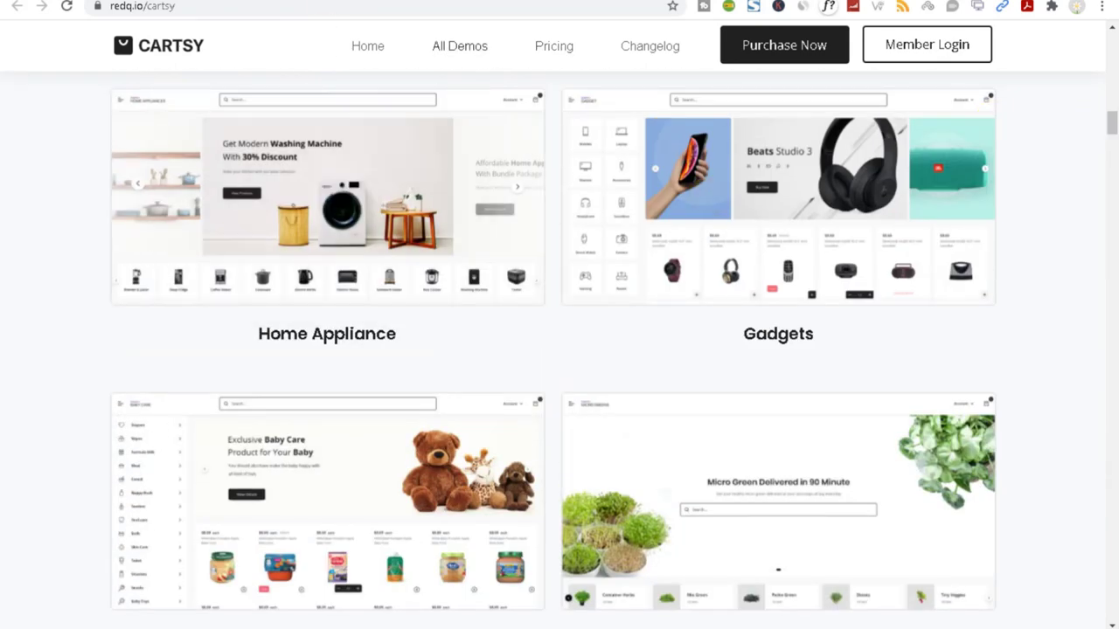
pyautogui.hotkey('ctrl', 'Tab')
pyautogui.hotkey('ctrl', 'Tab')
pyautogui.hotkey('ctrl', 'Tab')
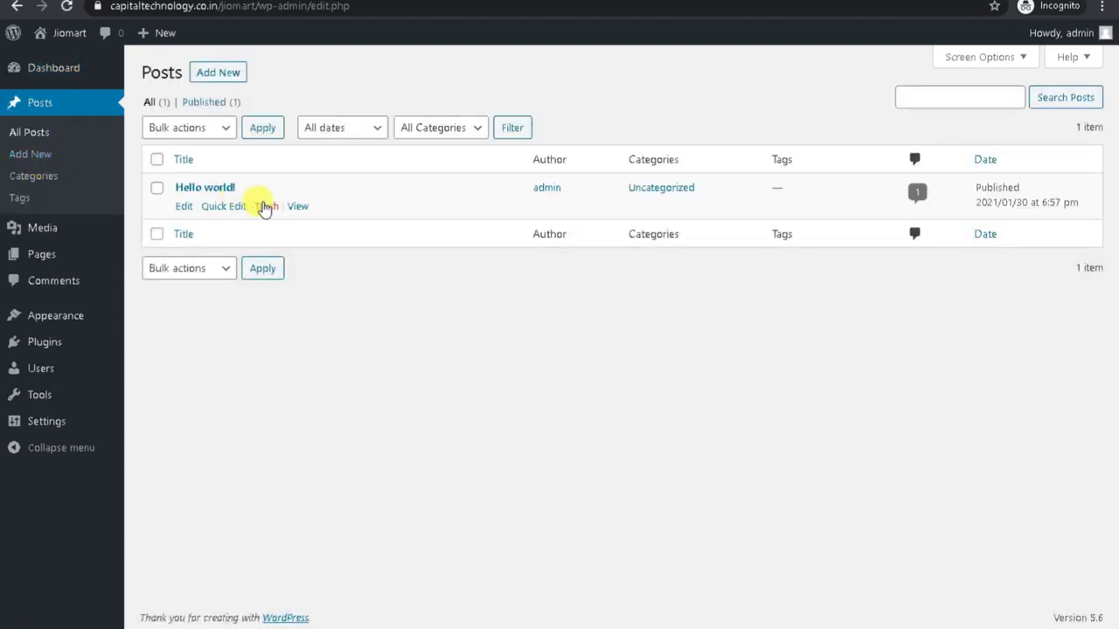
# Trash the Hello world! post and the Sample Page.
pyautogui.click(265, 208)
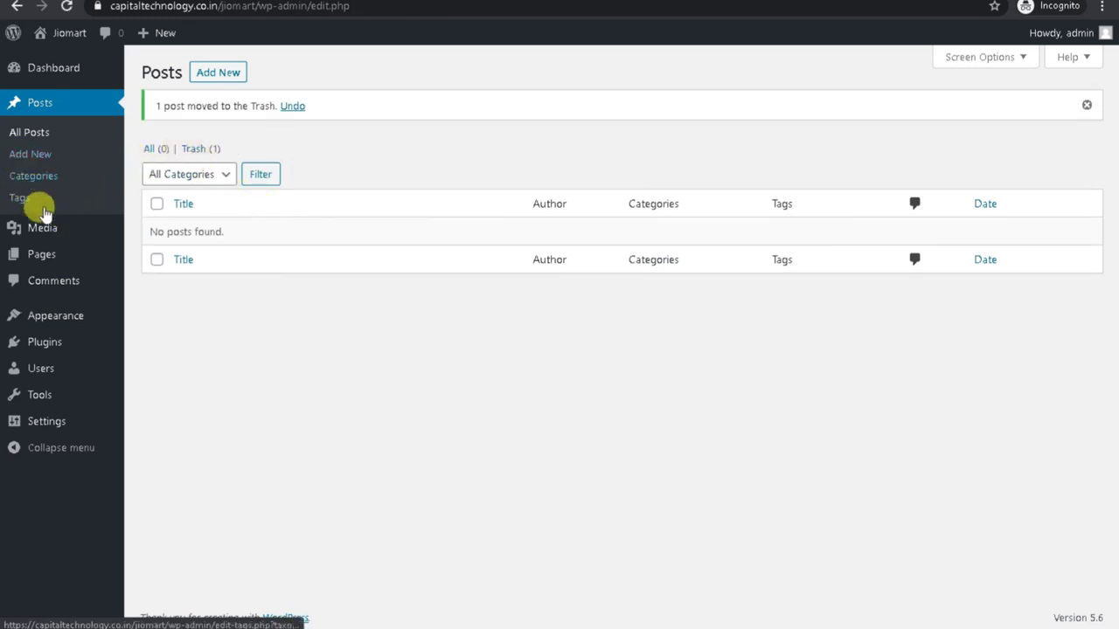
pyautogui.click(41, 262)
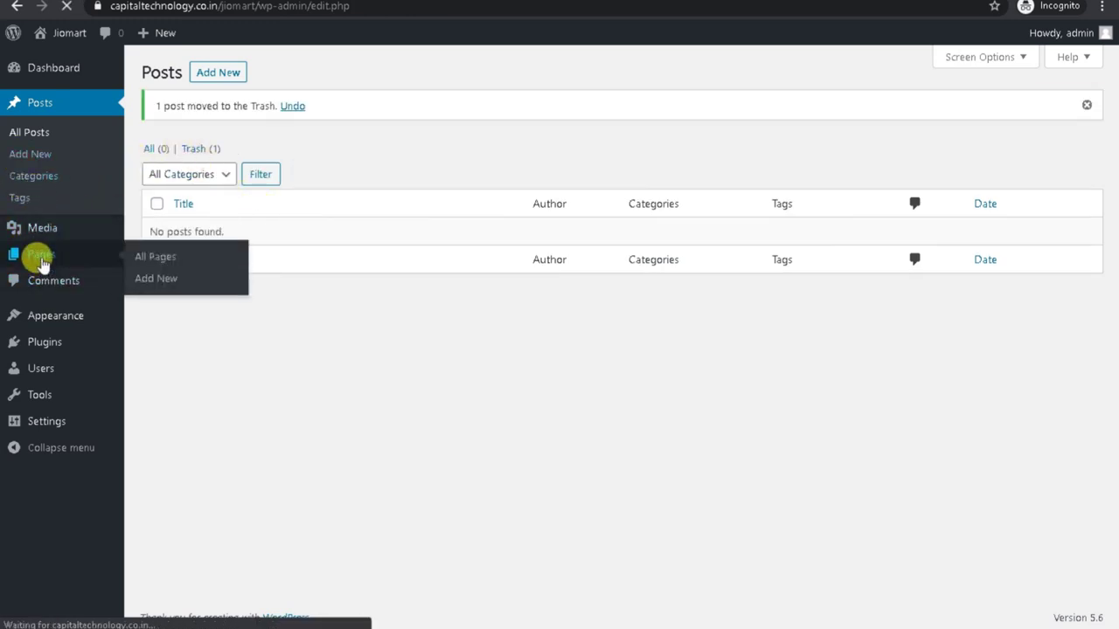
pyautogui.moveTo(288, 260)
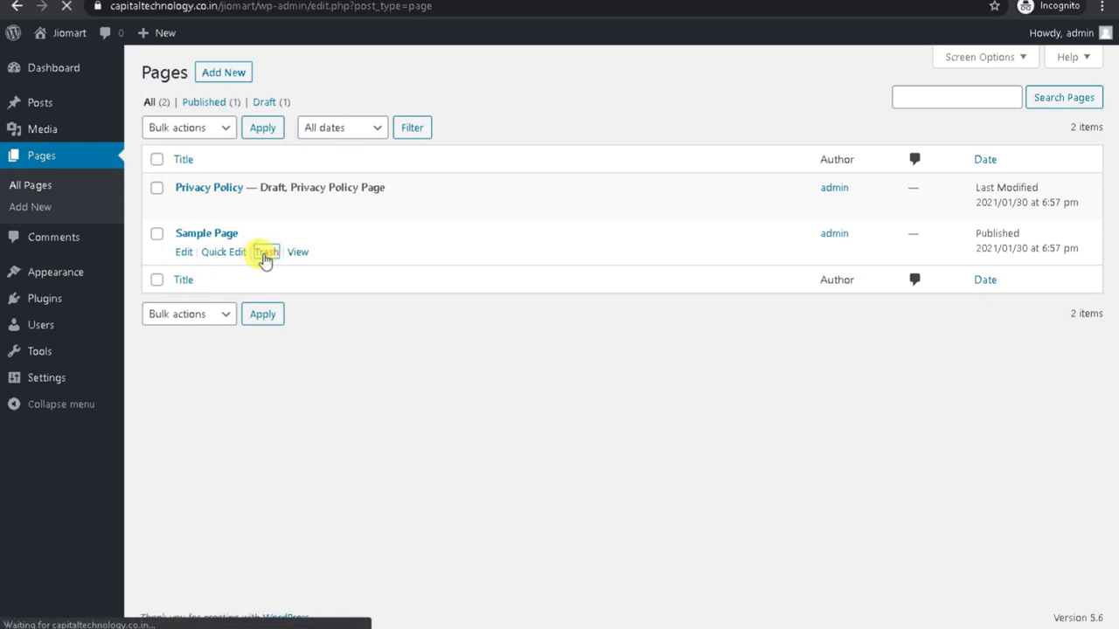
pyautogui.moveTo(57, 301)
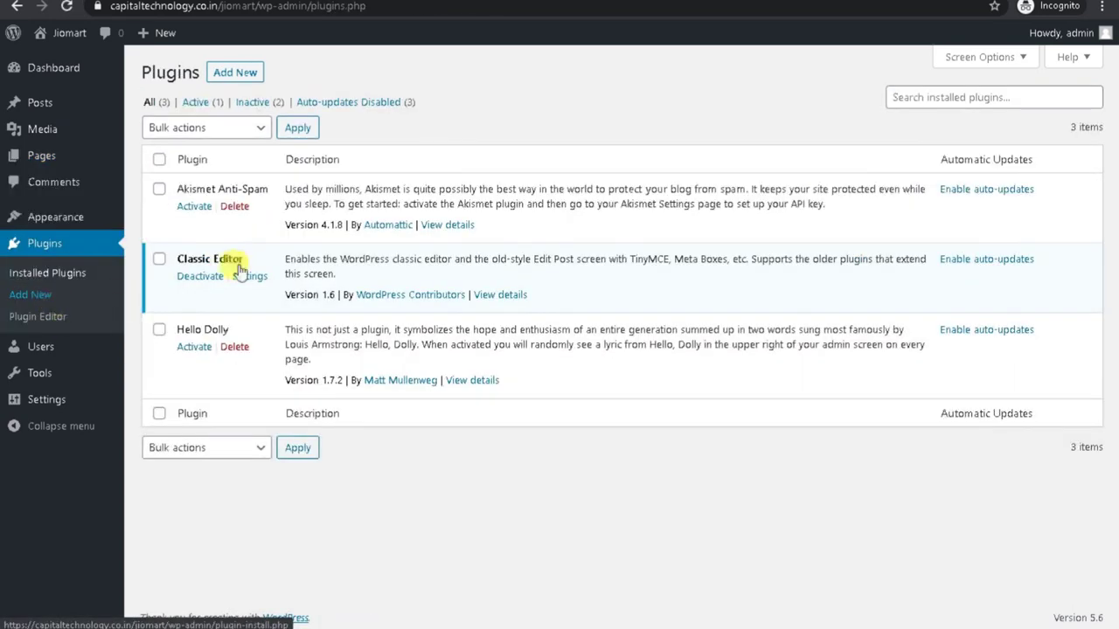
# Bulk-delete every plugin except Classic Editor, removing Akismet and Hello Dolly.
pyautogui.click(159, 160)
pyautogui.click(159, 258)
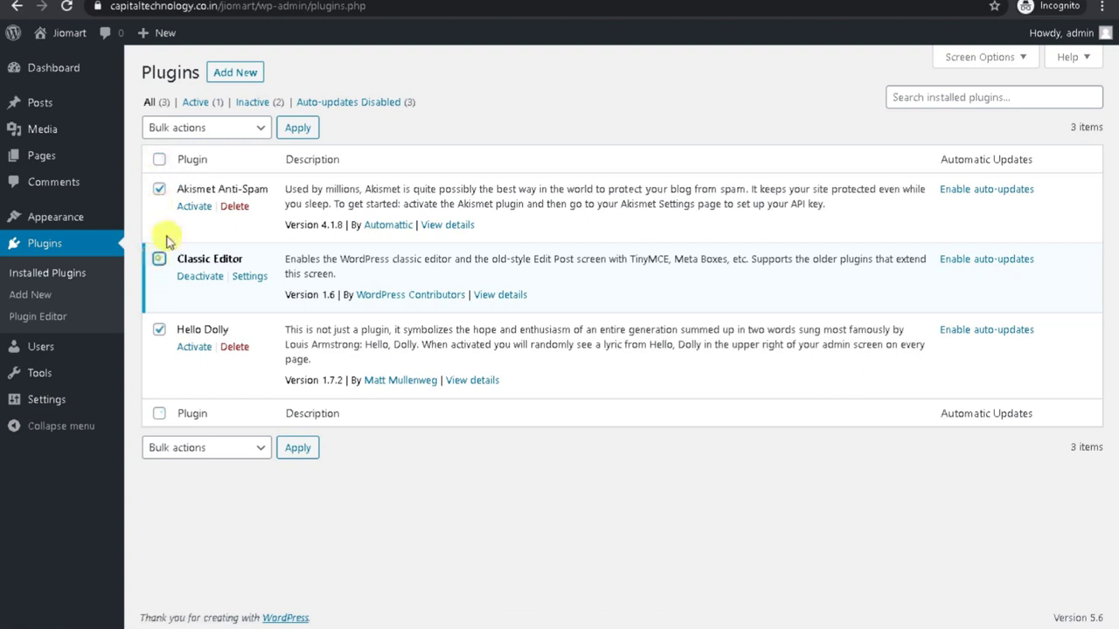
pyautogui.click(196, 131)
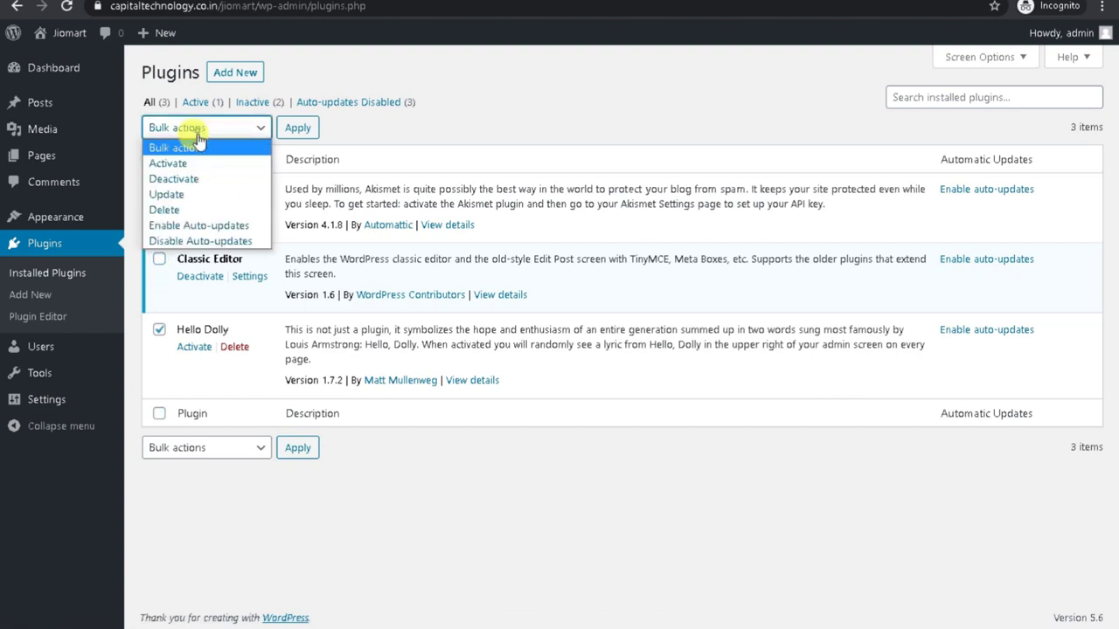
pyautogui.click(194, 208)
pyautogui.click(310, 129)
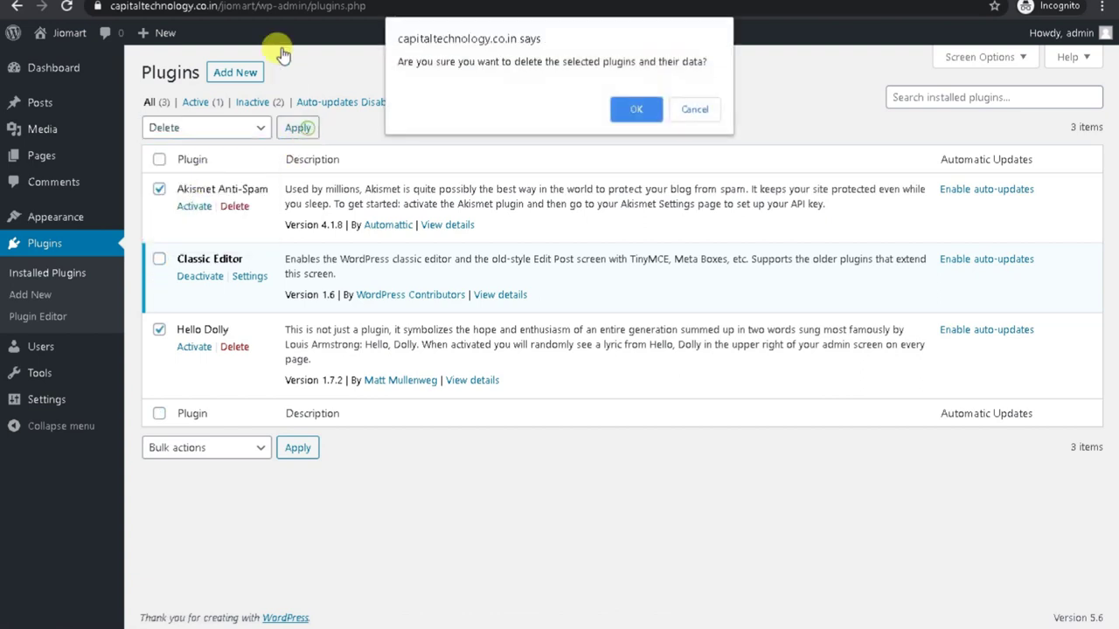
pyautogui.click(632, 109)
# Open the jiomart site front page in a new tab.
pyautogui.moveTo(67, 35)
pyautogui.rightClick(57, 60)
pyautogui.click(85, 72)
# Check the site's footer in the new tab, then go back to the admin tab.
pyautogui.hotkey('ctrl', 'Tab')
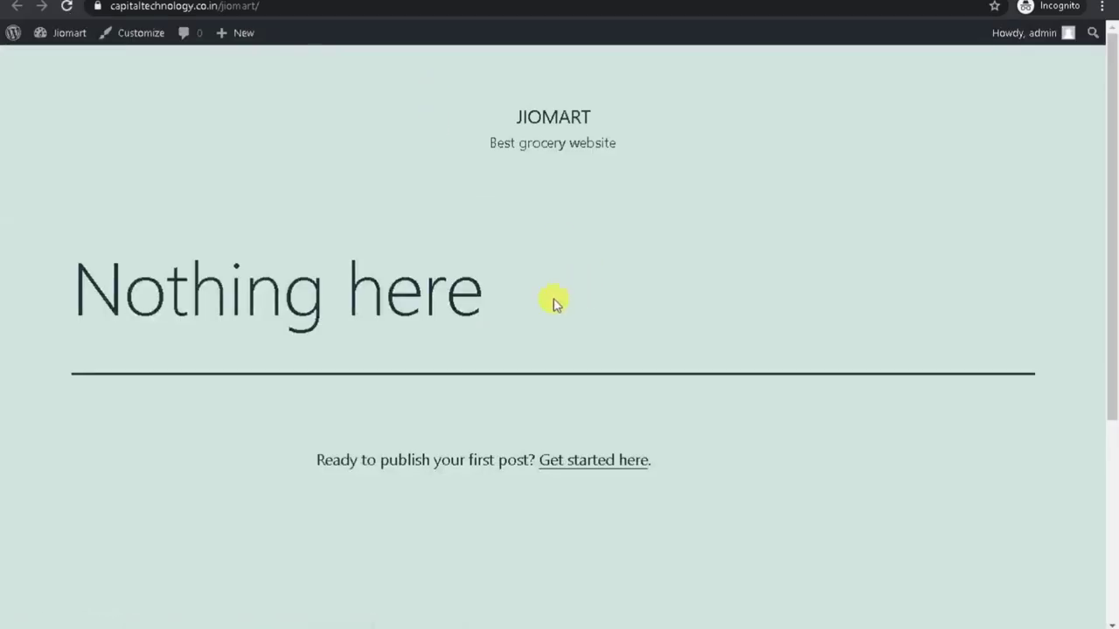
pyautogui.scroll(-4, 553, 302)
pyautogui.moveTo(310, 131); pyautogui.dragTo(465, 358)
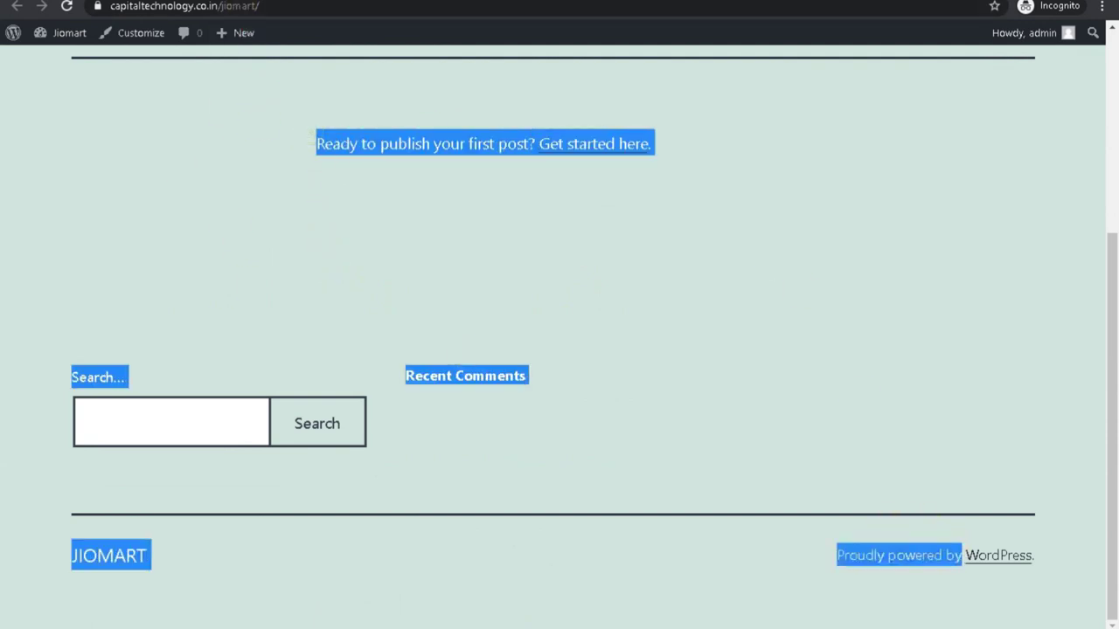
pyautogui.hotkey('ctrl', 'shift', 'Tab')
# Drag Recent Comments, Recent Posts and Search out of the Footer widget area.
pyautogui.moveTo(52, 217)
pyautogui.click(156, 264)
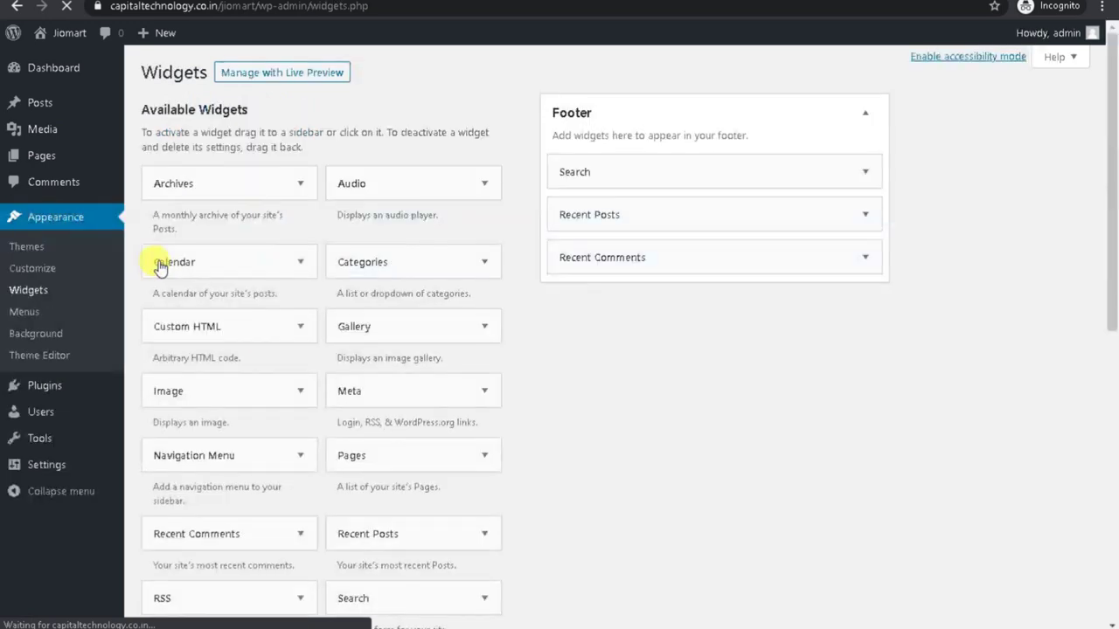
pyautogui.moveTo(664, 255); pyautogui.dragTo(262, 430)
pyautogui.moveTo(599, 215); pyautogui.dragTo(262, 463)
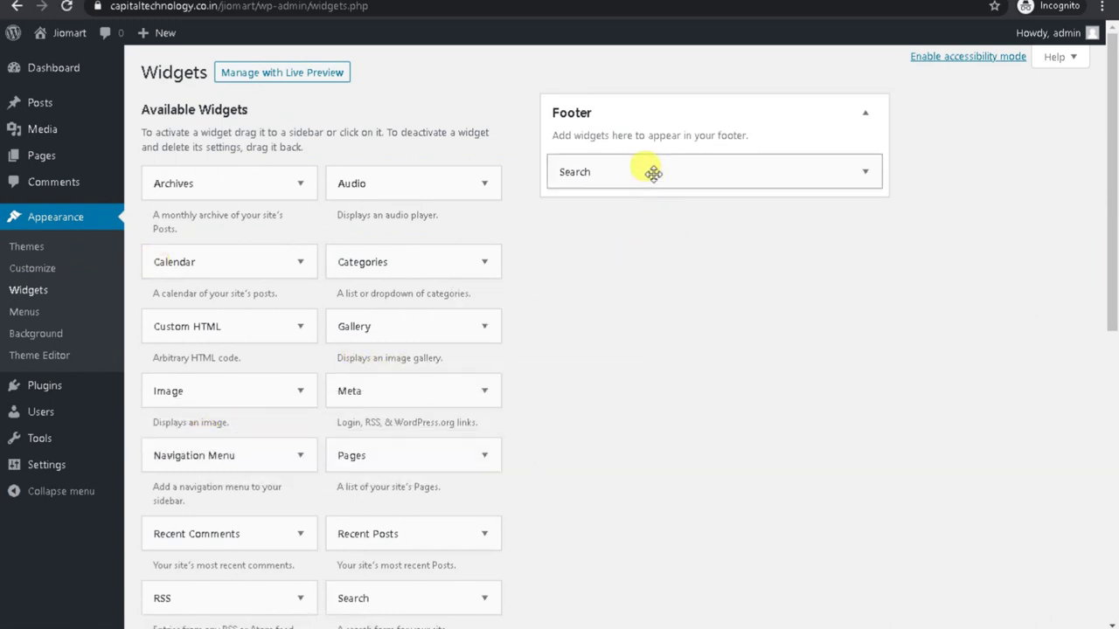
pyautogui.moveTo(646, 170); pyautogui.dragTo(257, 482)
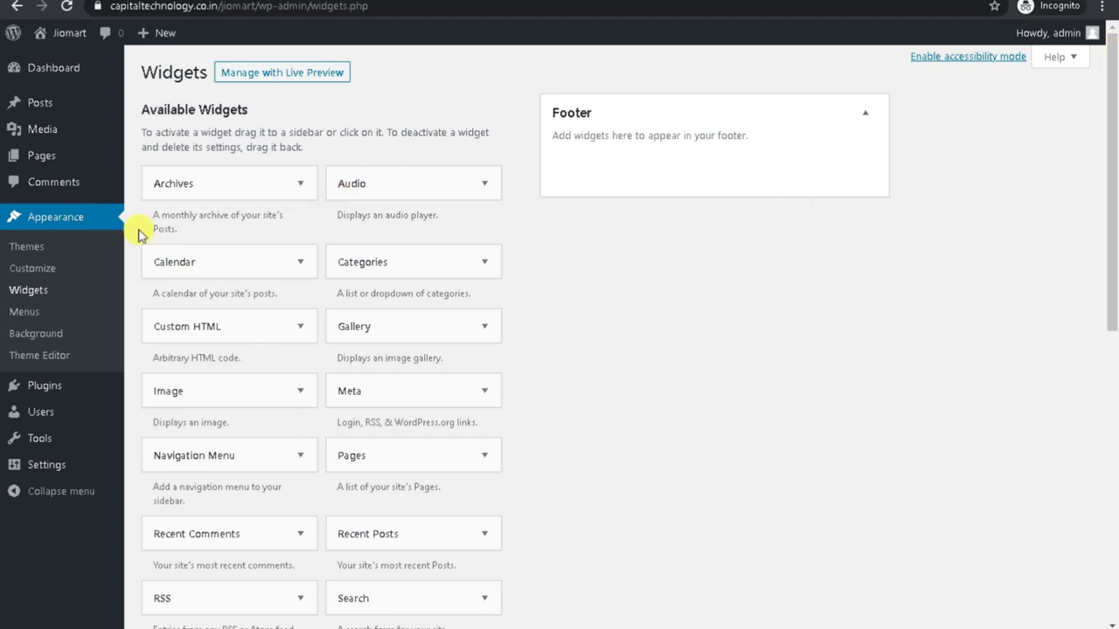
pyautogui.click(28, 248)
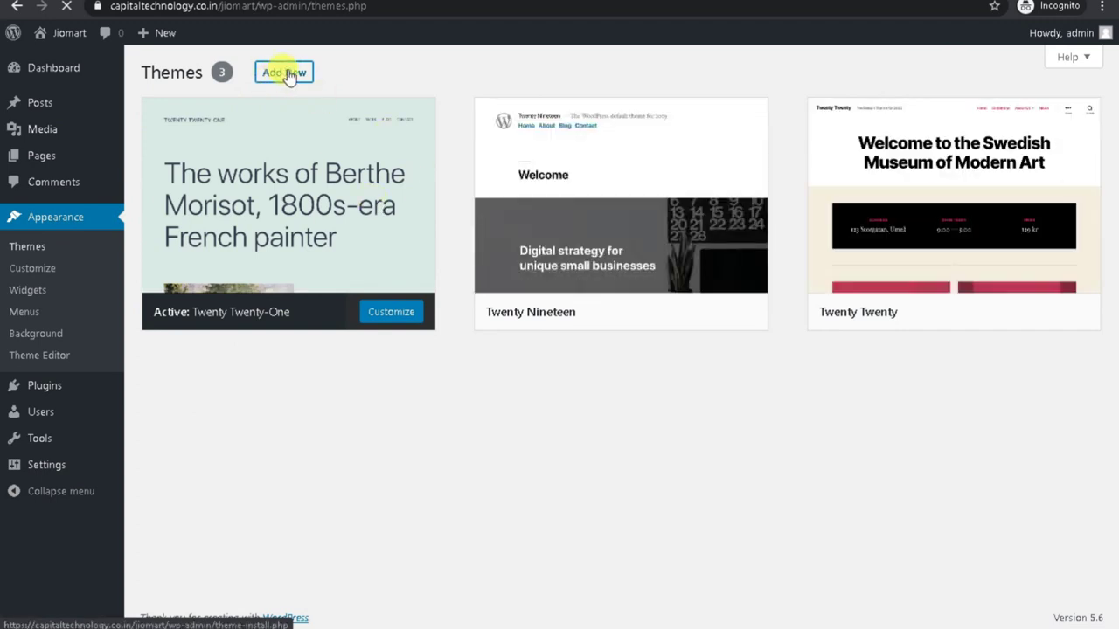
# Upload cartsy.zip from the Grocery themes folder and install the Cartsy theme.
pyautogui.click(285, 72)
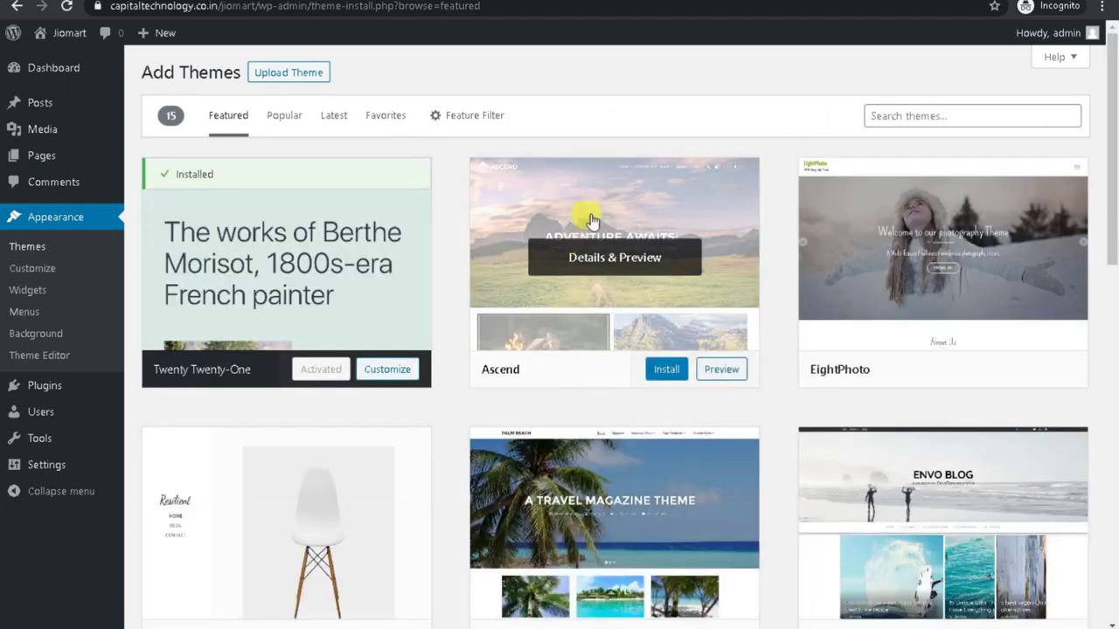
pyautogui.click(298, 85)
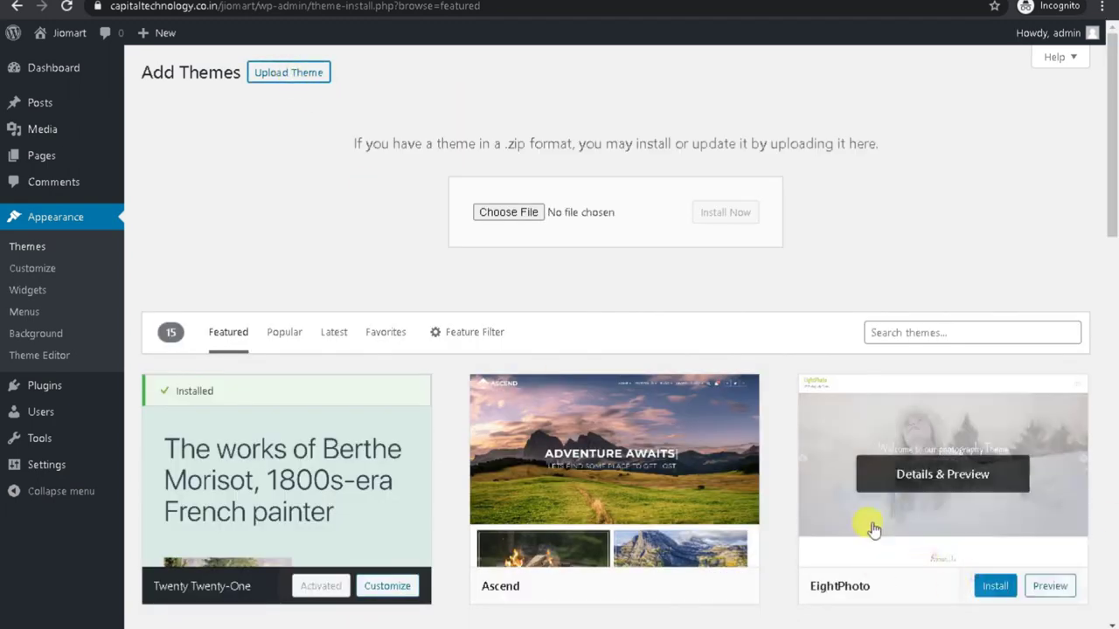
pyautogui.click(521, 214)
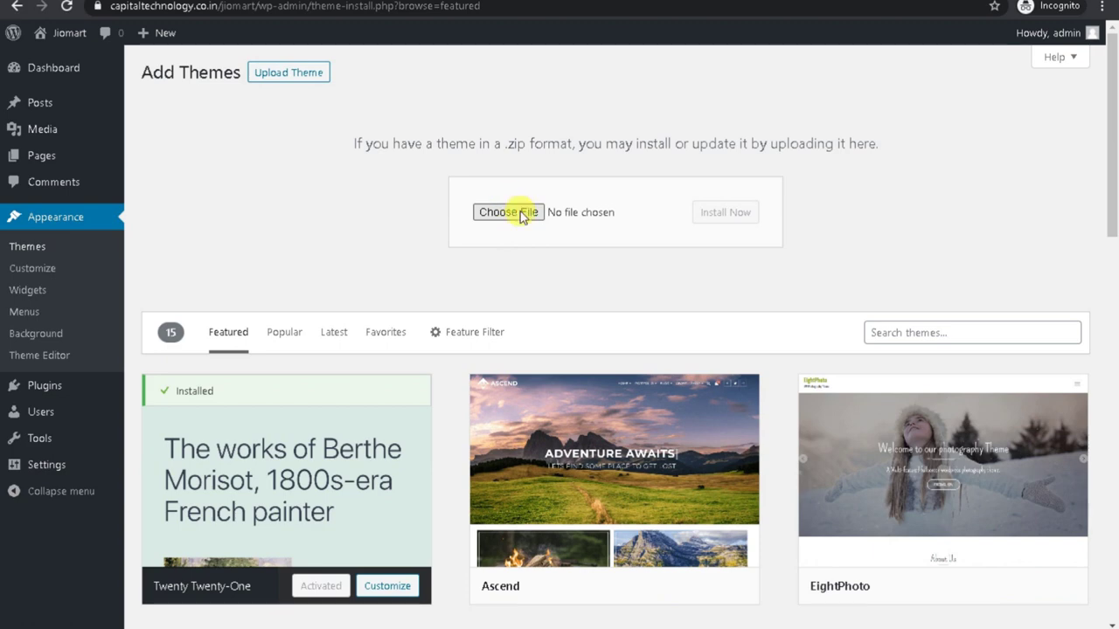
pyautogui.scroll(-3, 55, 411)
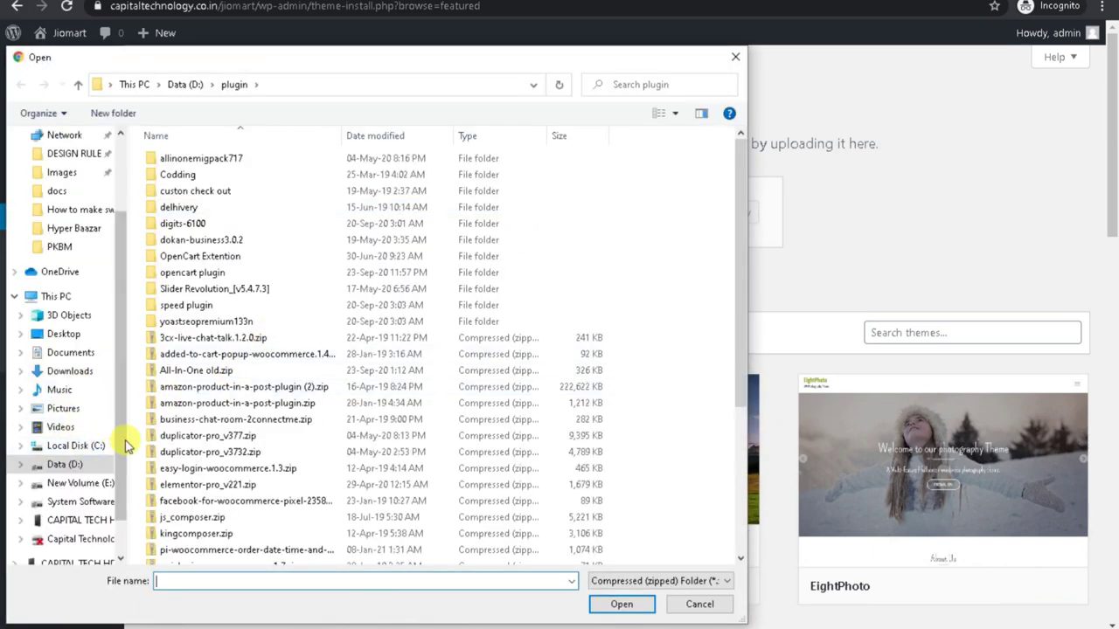
pyautogui.click(196, 273)
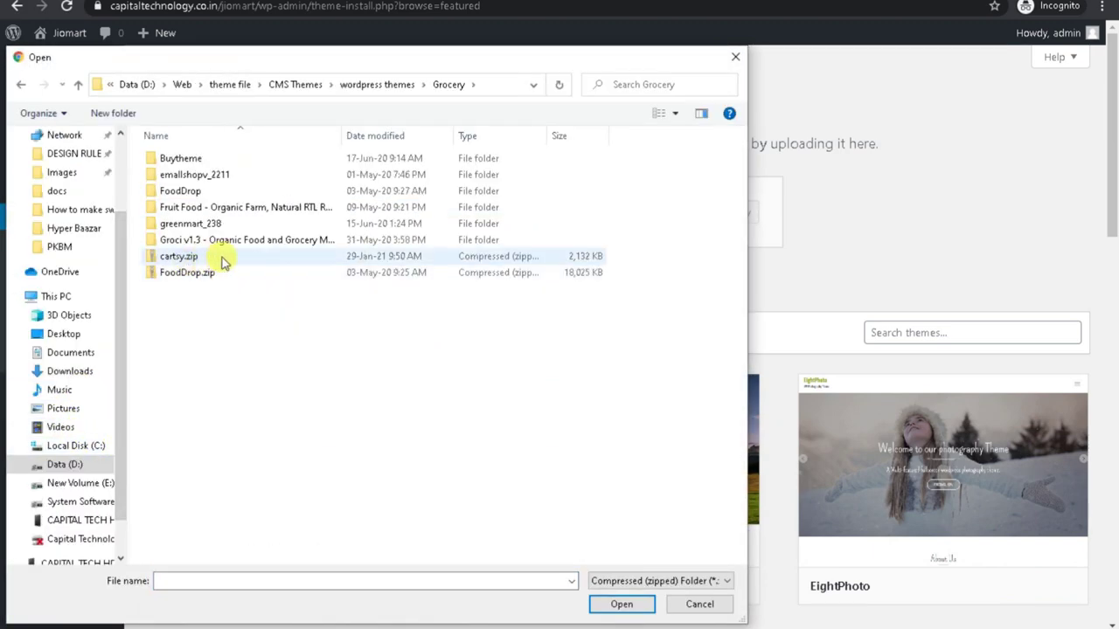
pyautogui.click(220, 257)
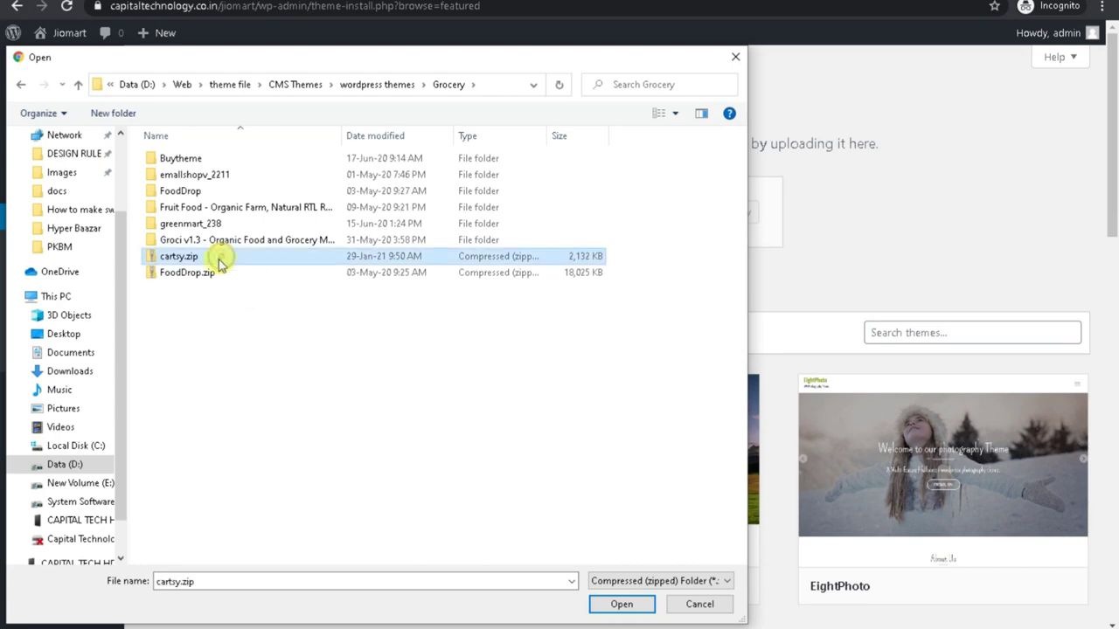
pyautogui.click(620, 603)
pyautogui.click(715, 218)
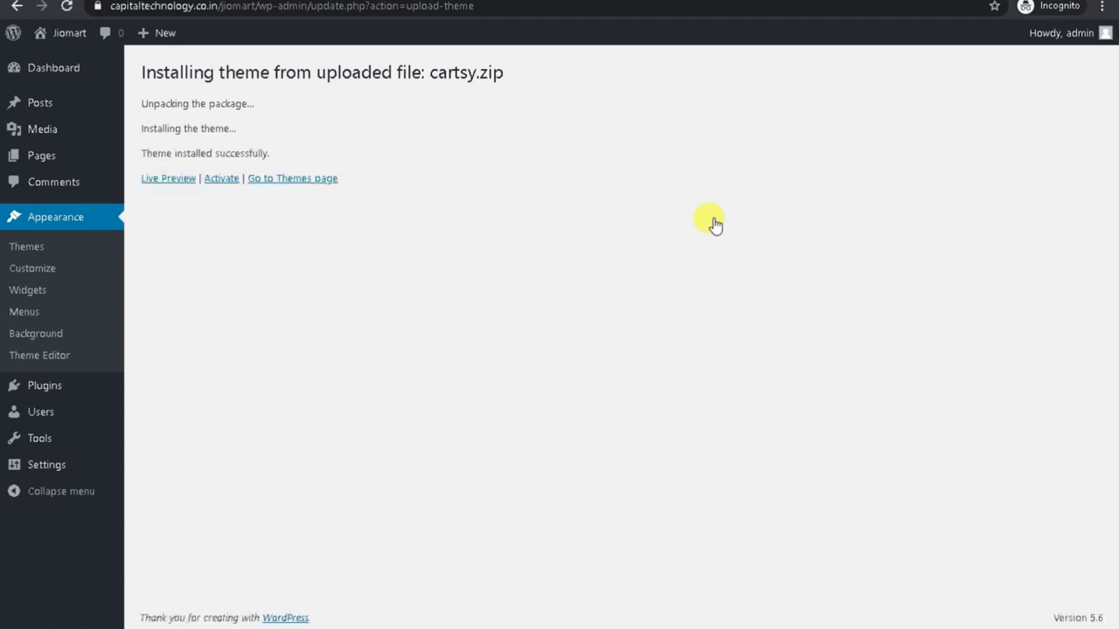
# Activate the Cartsy theme and go to the Installed Plugins page.
pyautogui.click(223, 179)
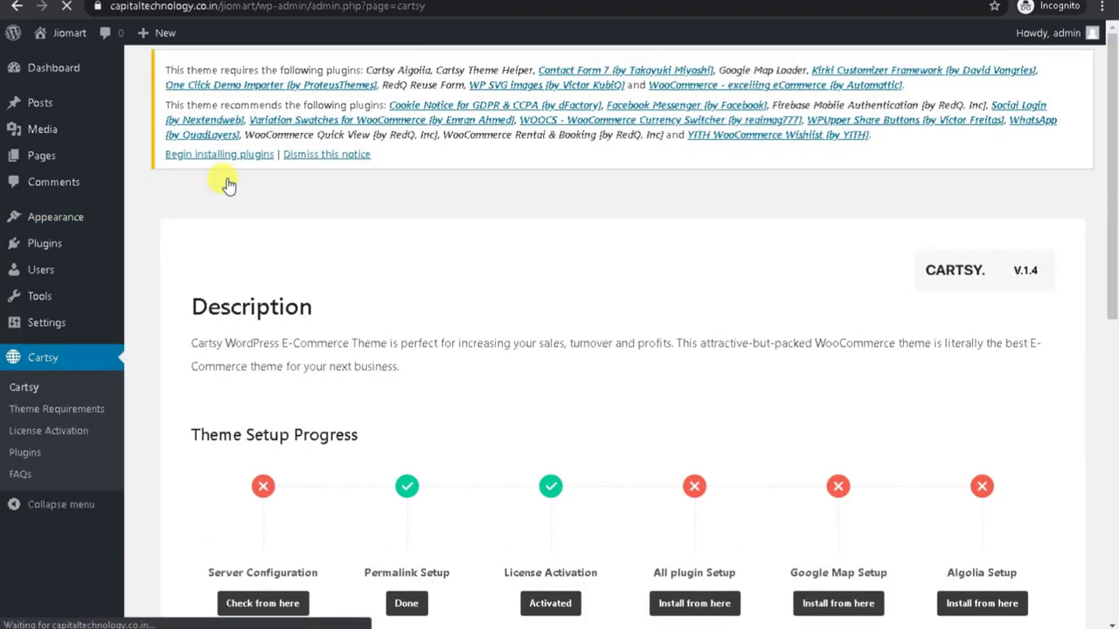
pyautogui.scroll(-5, 250, 262)
pyautogui.rightClick(59, 247)
pyautogui.click(58, 247)
pyautogui.click(55, 243)
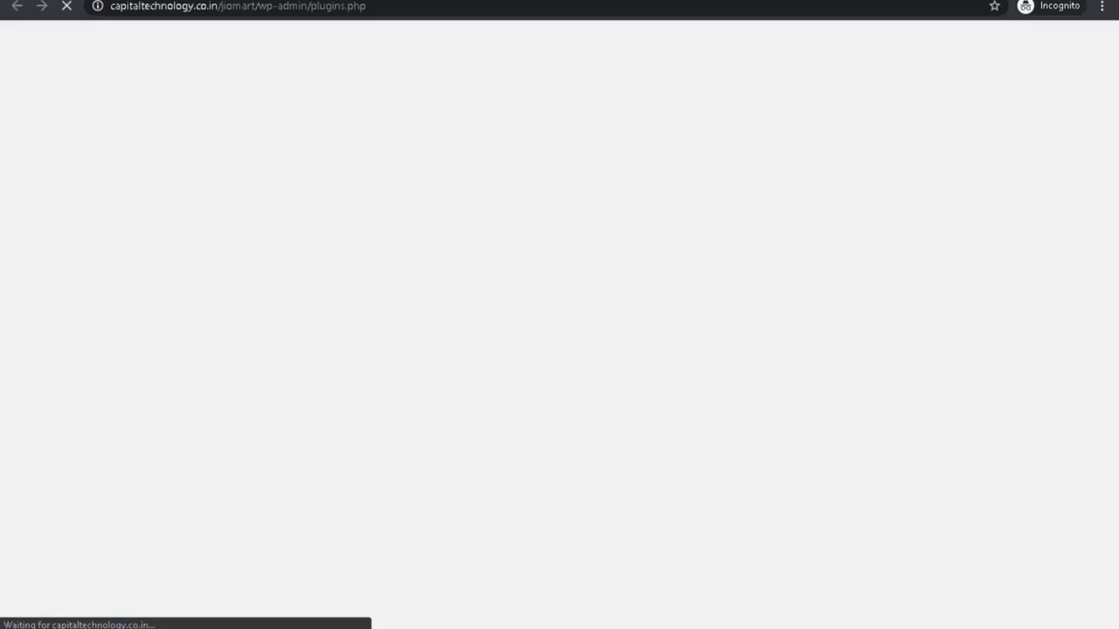
pyautogui.press('Escape')
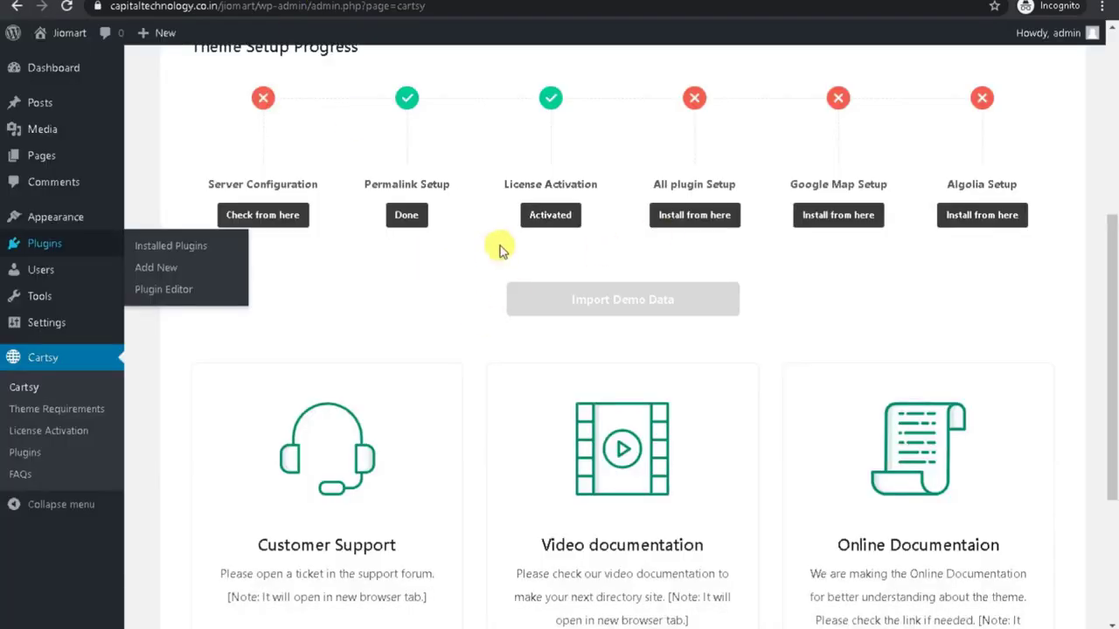
pyautogui.scroll(-3, 562, 320)
pyautogui.scroll(4, 467, 440)
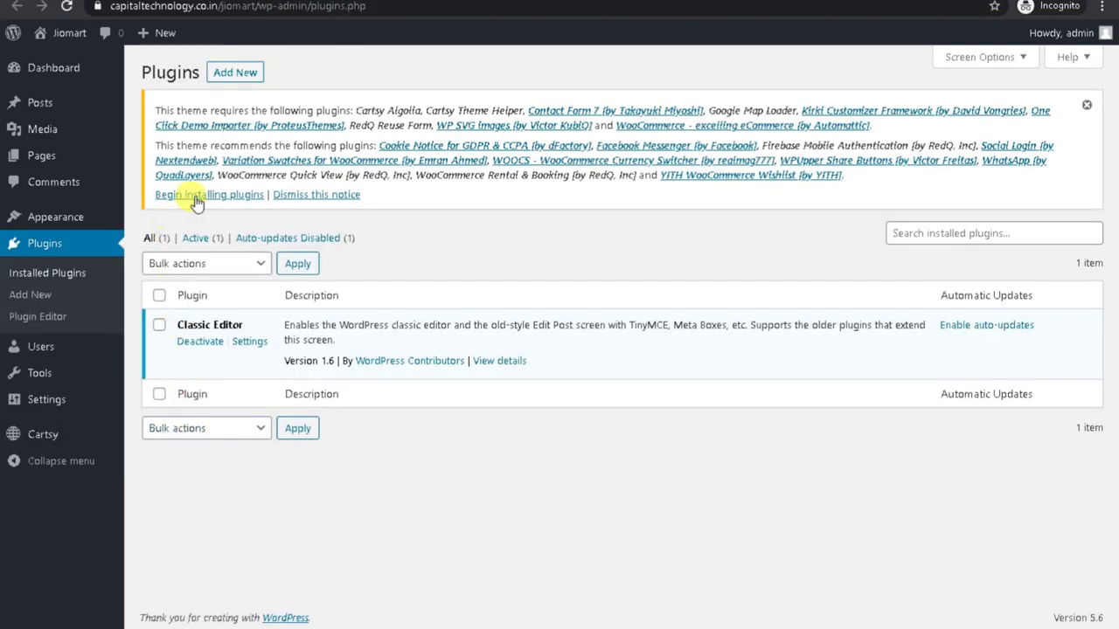
# Begin installing the Cartsy plugins: select all of them and apply bulk Install.
pyautogui.click(196, 196)
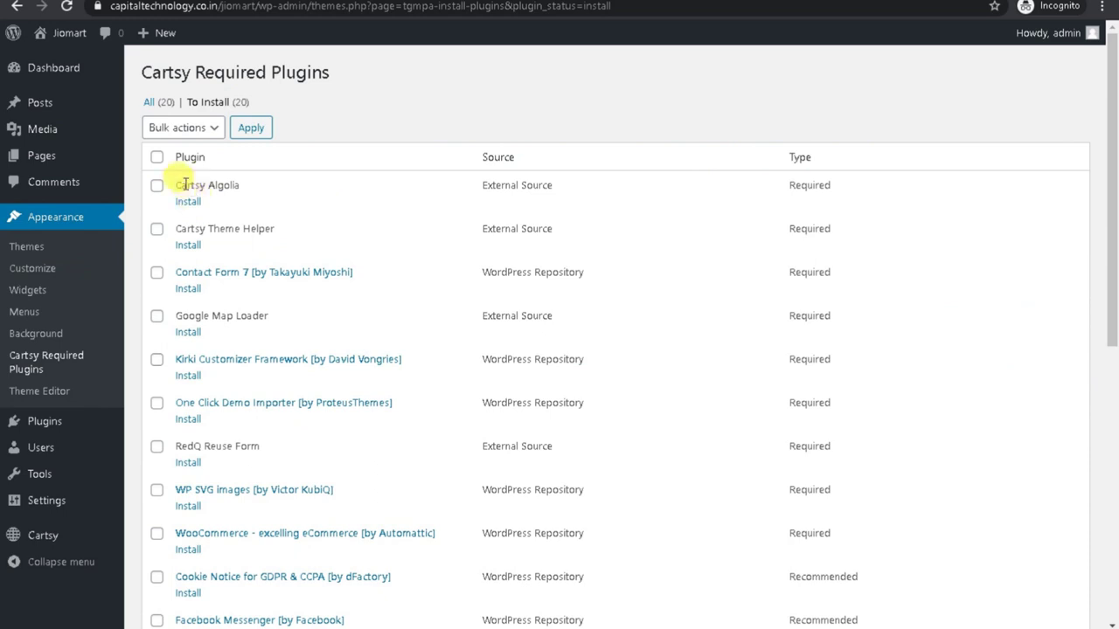
pyautogui.click(156, 158)
pyautogui.click(182, 128)
pyautogui.click(178, 166)
pyautogui.click(251, 129)
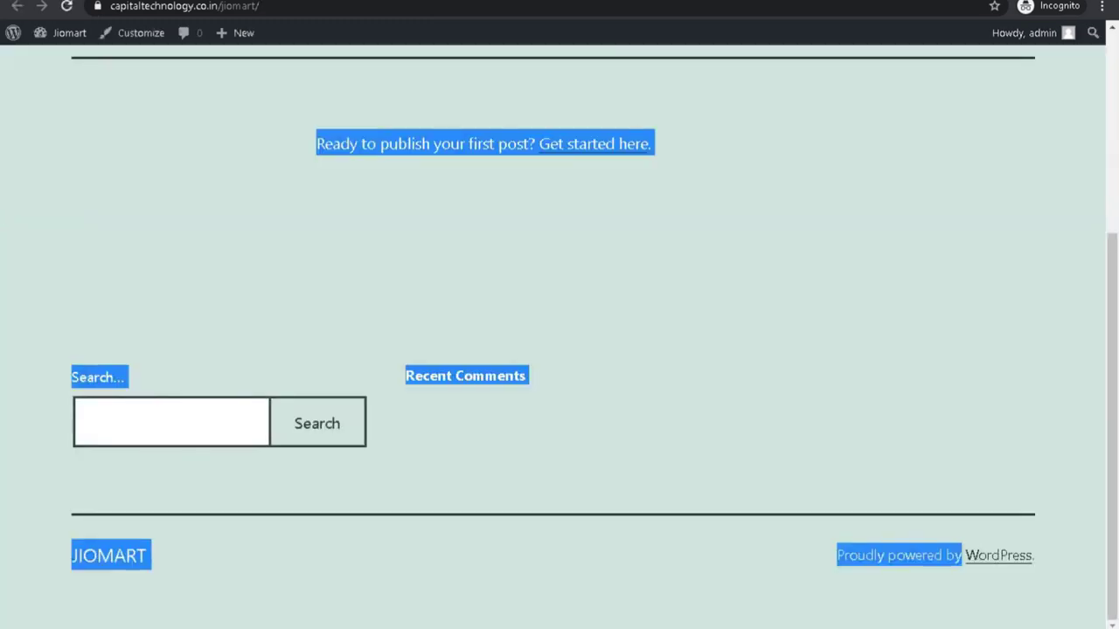
# Wait for all 20 installs to finish, then return to the Required Plugins Installer.
pyautogui.scroll(4, 439, 285)
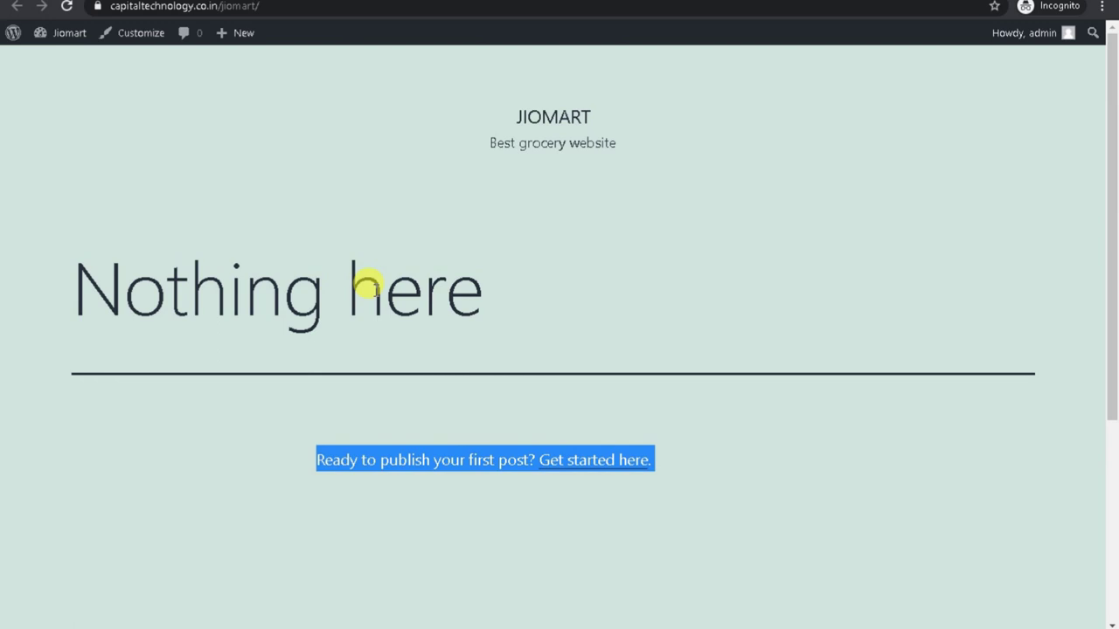
pyautogui.click(233, 270)
pyautogui.tripleClick(245, 297)
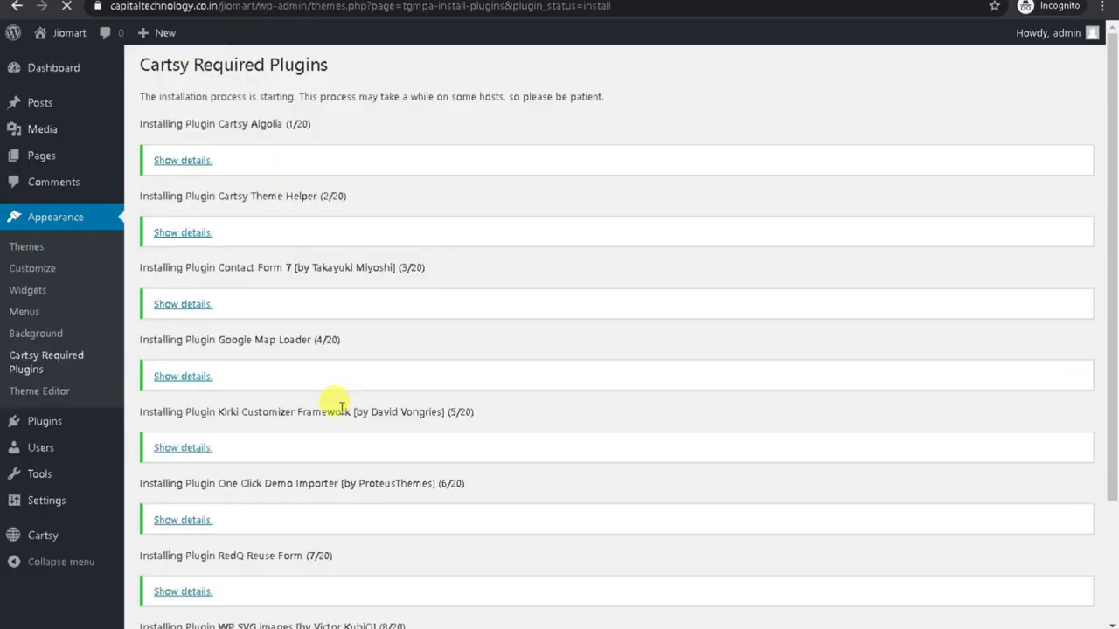
pyautogui.scroll(-2, 337, 406)
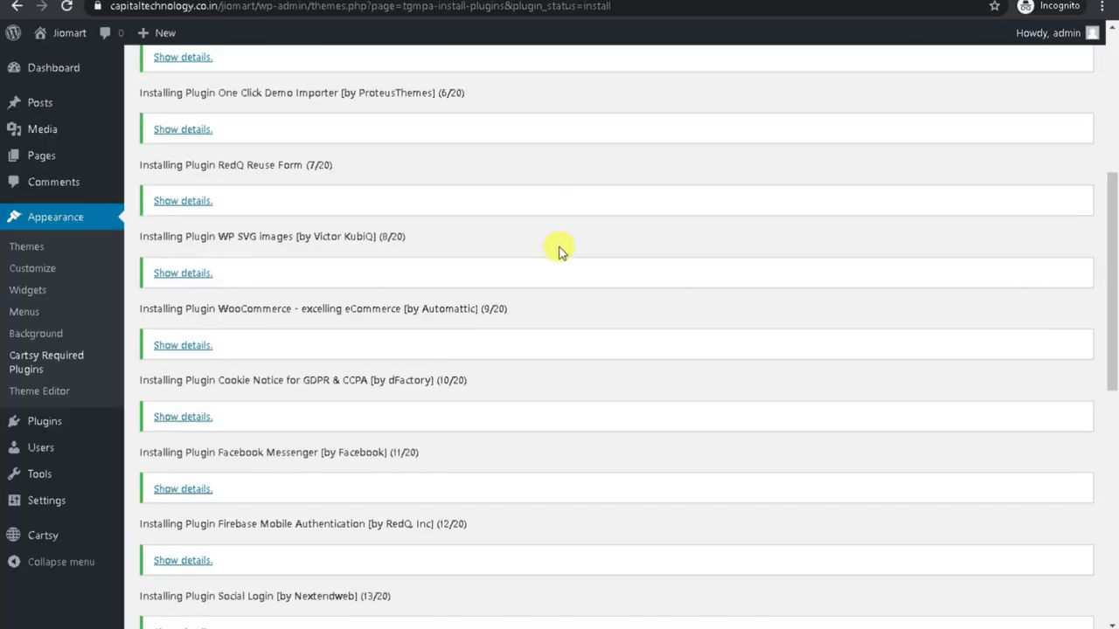
pyautogui.scroll(-8, 559, 250)
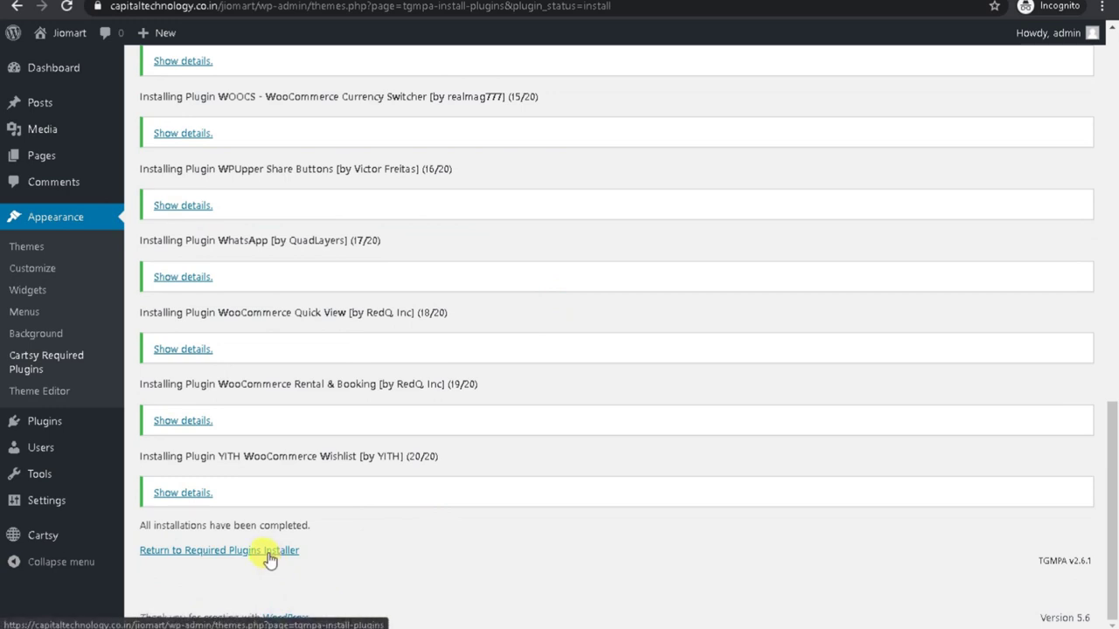
pyautogui.click(269, 553)
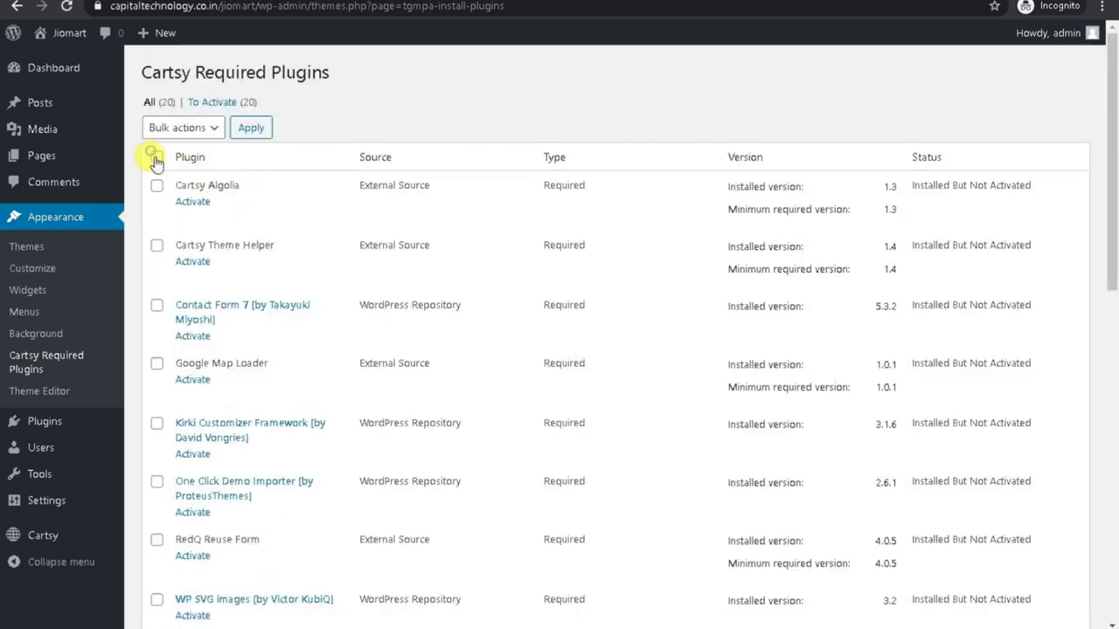
# Select all 20 Cartsy plugins, bulk-activate them, and return to the Dashboard.
pyautogui.click(155, 158)
pyautogui.click(203, 130)
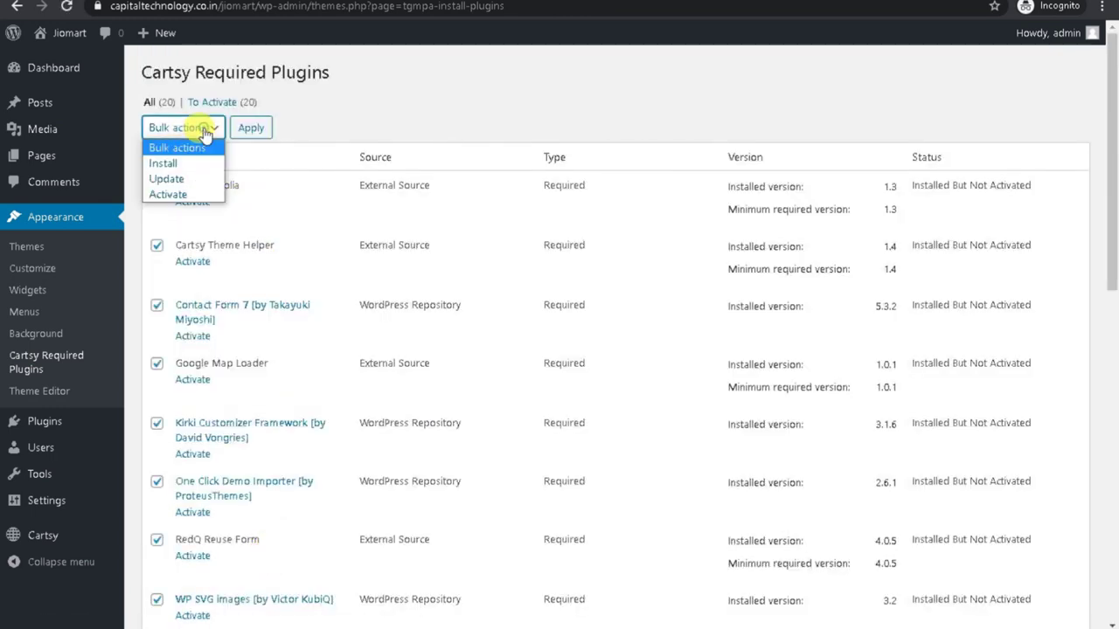
pyautogui.click(188, 194)
pyautogui.click(250, 131)
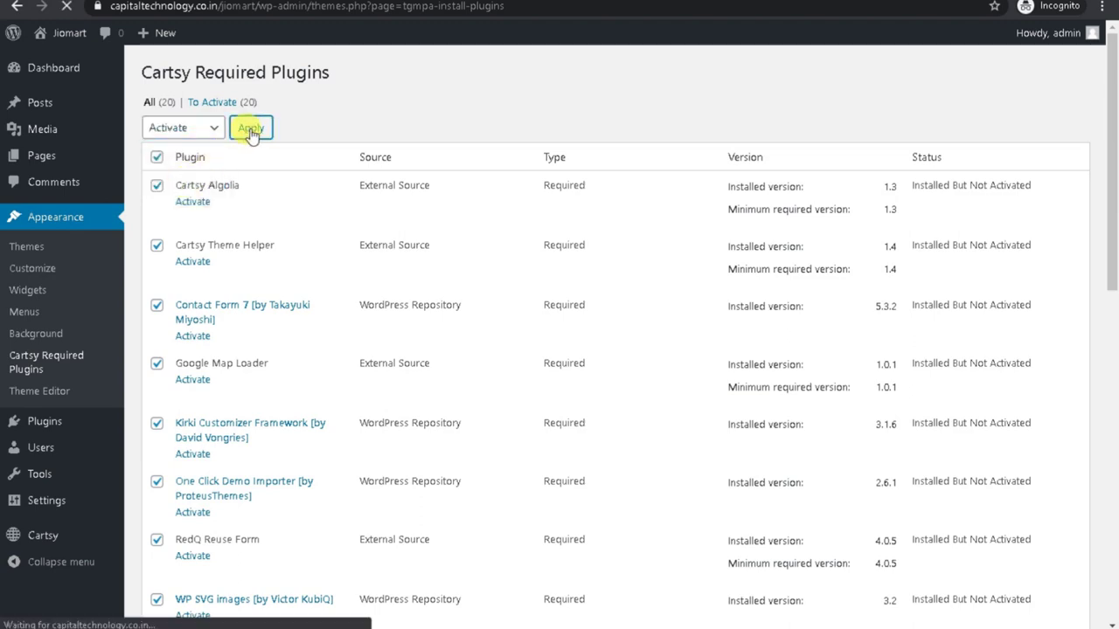
pyautogui.scroll(-10, 544, 287)
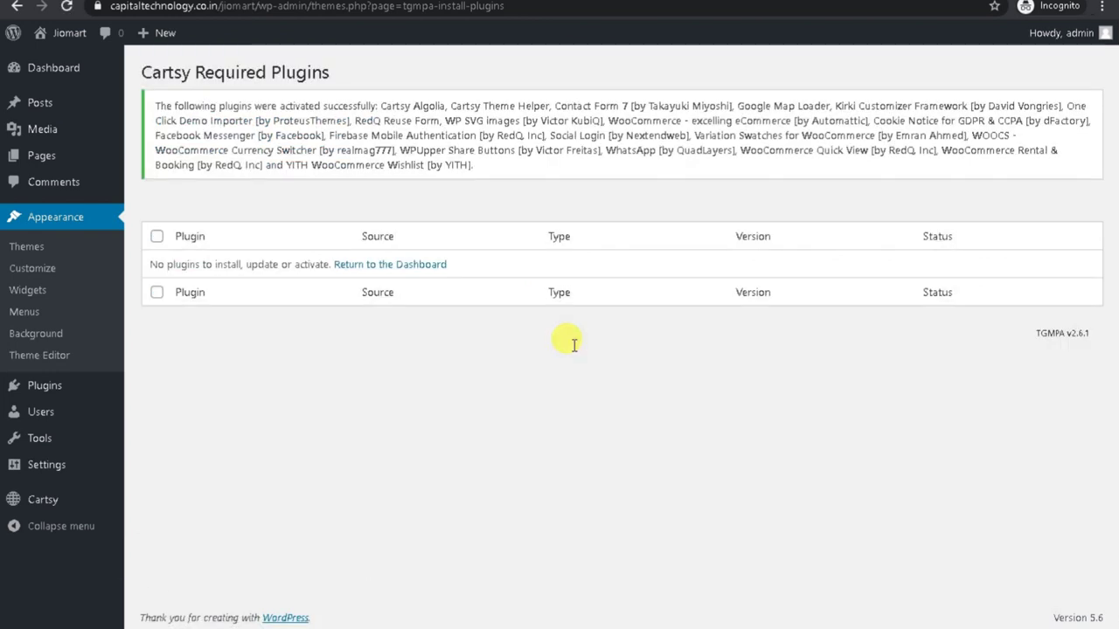
pyautogui.click(402, 266)
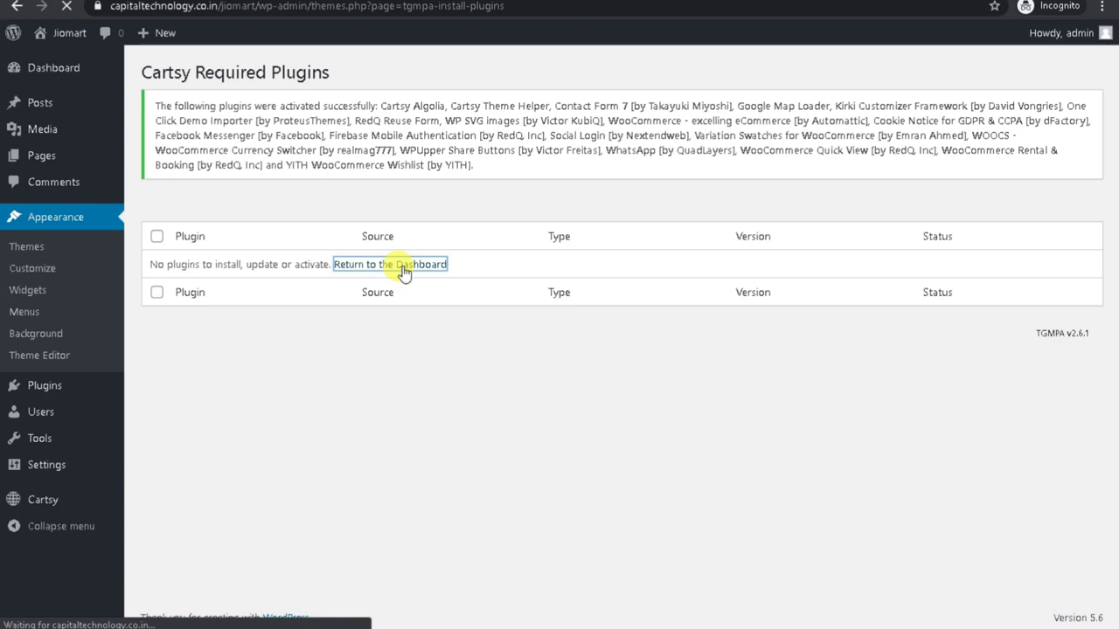
# Open the WooCommerce store setup wizard.
pyautogui.scroll(-10, 303, 542)
pyautogui.scroll(8, 297, 531)
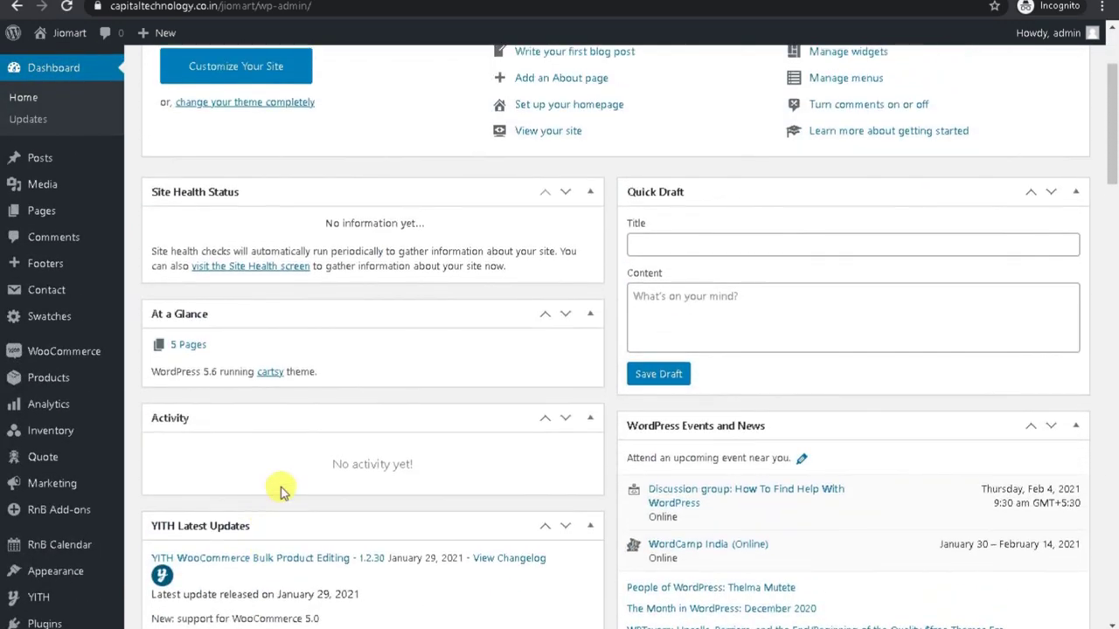
pyautogui.click(56, 354)
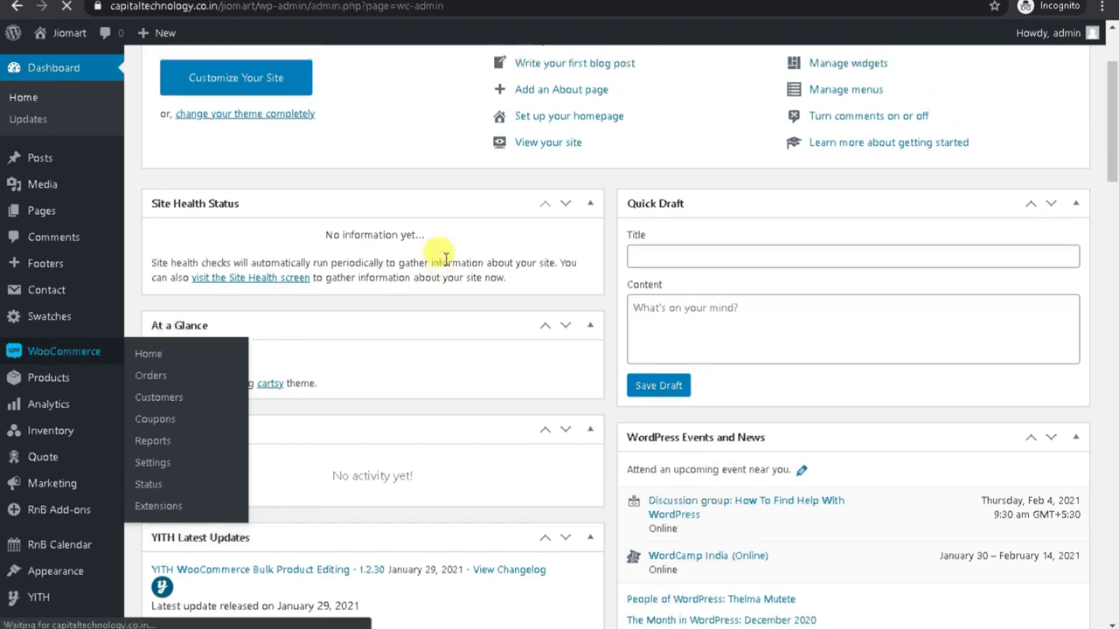
pyautogui.scroll(3, 393, 320)
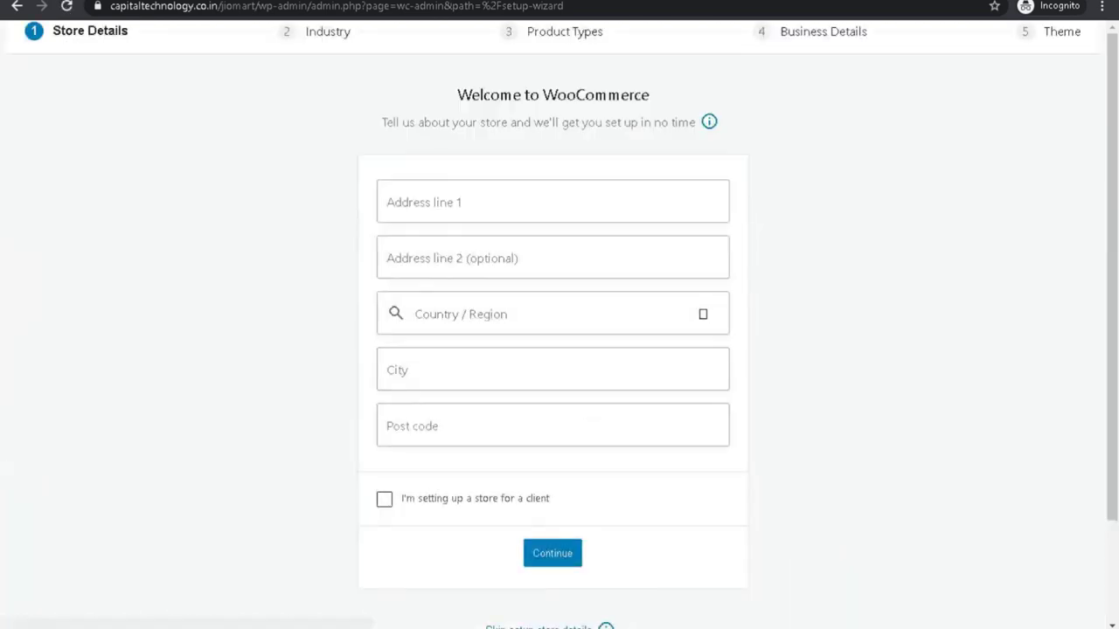
pyautogui.moveTo(942, 612)
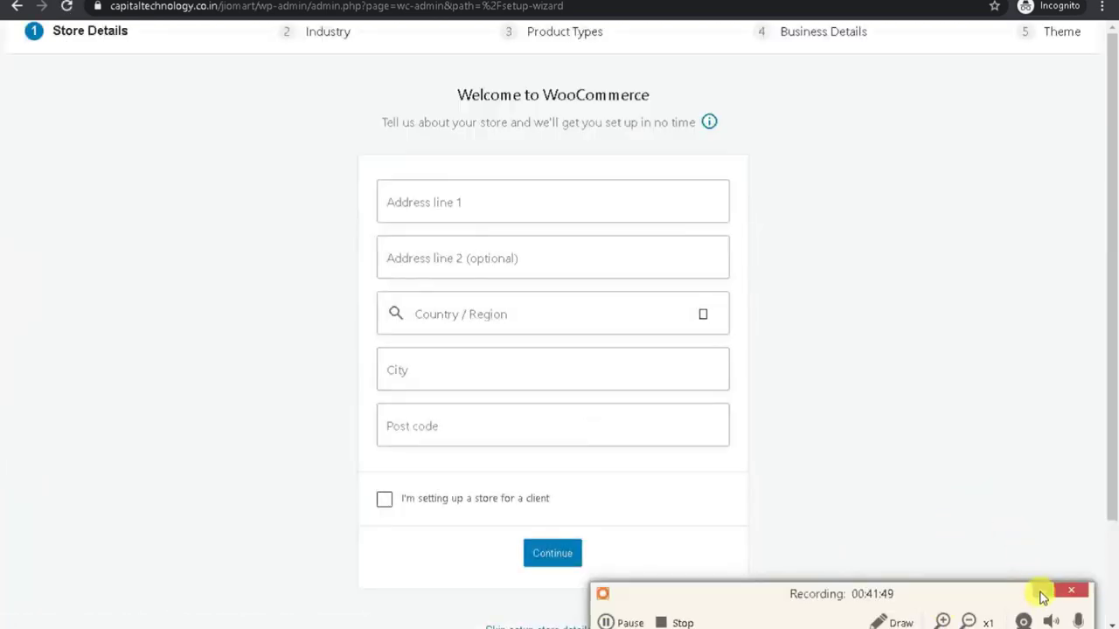
pyautogui.click(1042, 592)
# Fill in the store's street address, set New Delhi as the city, and tick the client-store box.
pyautogui.click(487, 202)
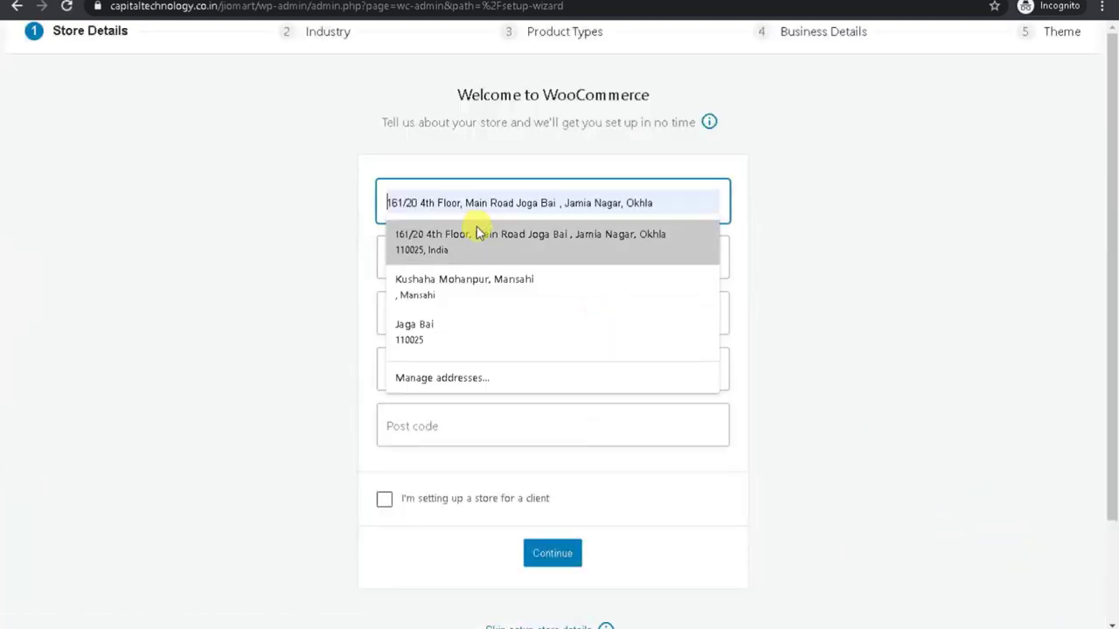
pyautogui.click(475, 243)
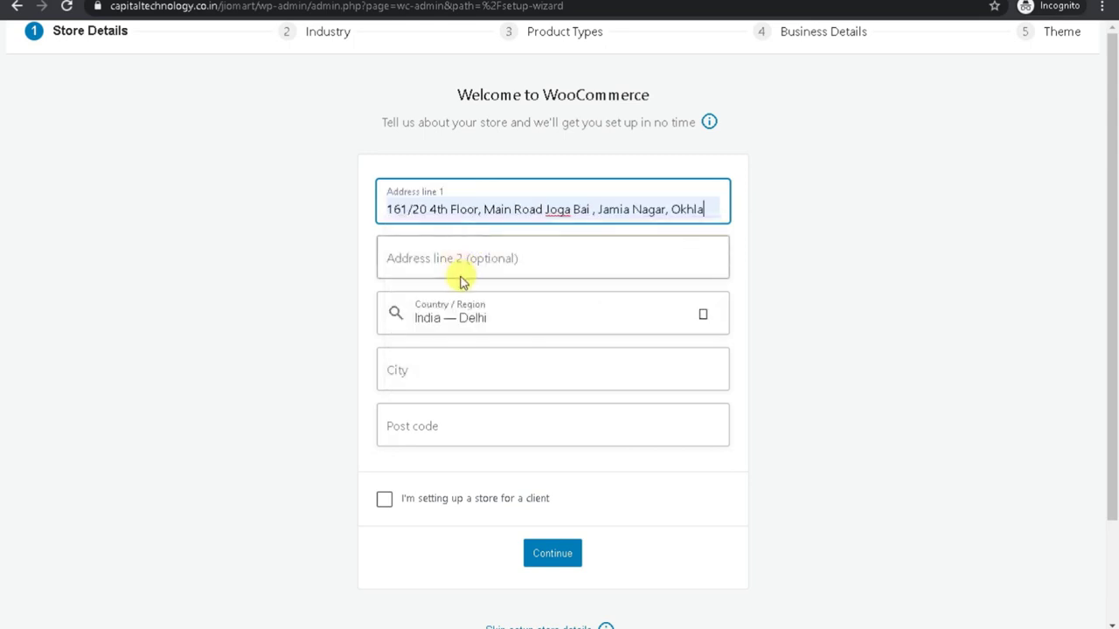
pyautogui.click(432, 363)
pyautogui.click(431, 413)
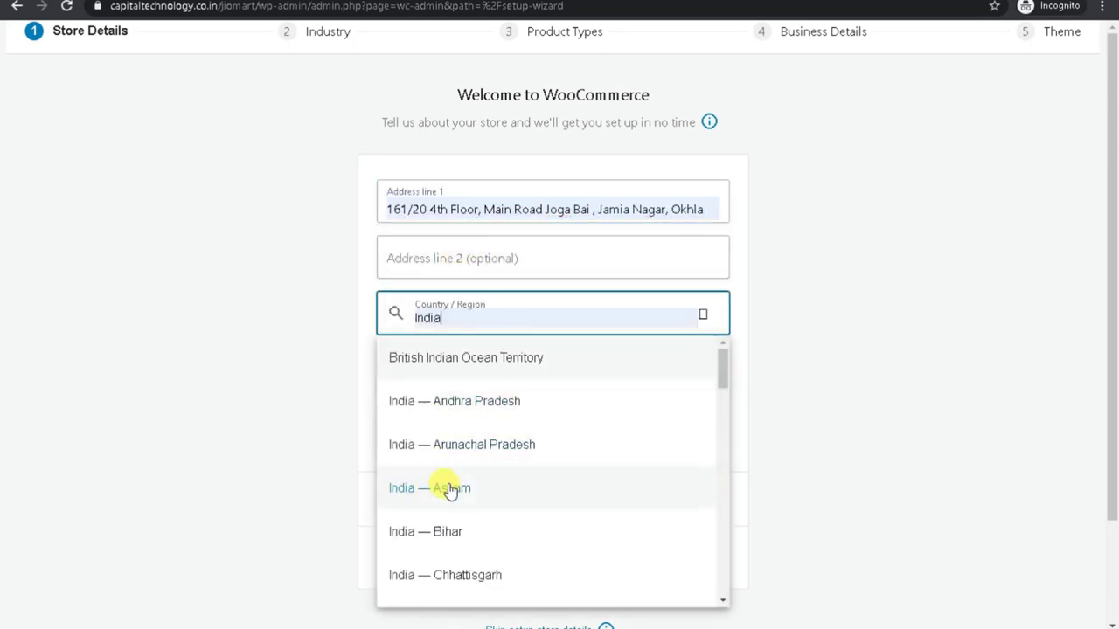
pyautogui.click(302, 435)
pyautogui.click(384, 499)
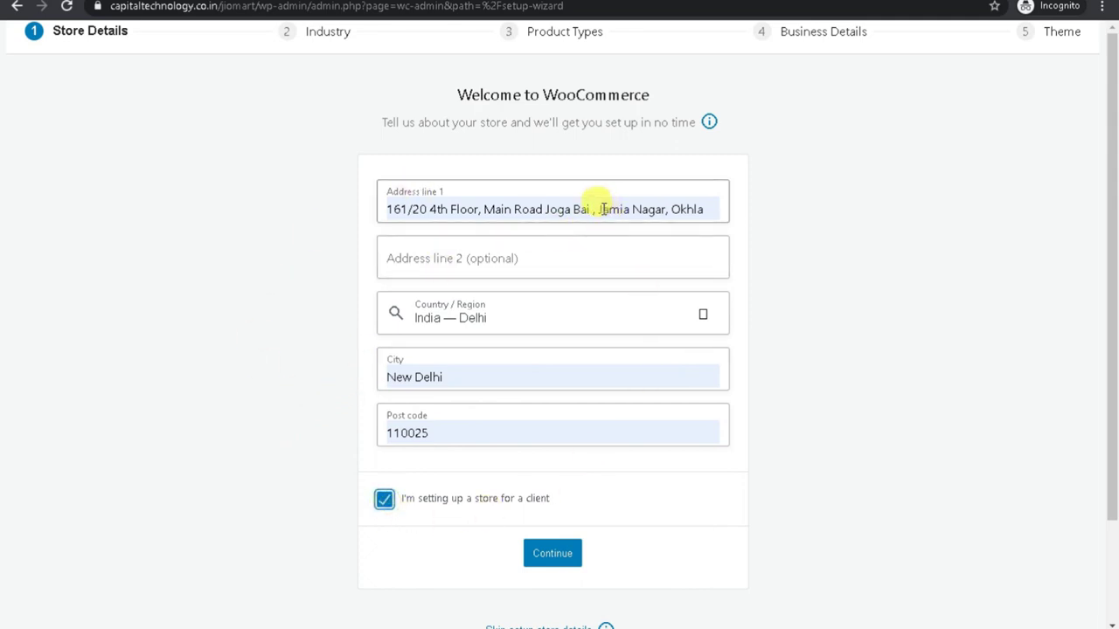
# Move the locality from the first address line into the second address line.
pyautogui.moveTo(598, 210); pyautogui.dragTo(781, 223)
pyautogui.hotkey('ctrl', 'c')
pyautogui.press('BackSpace')
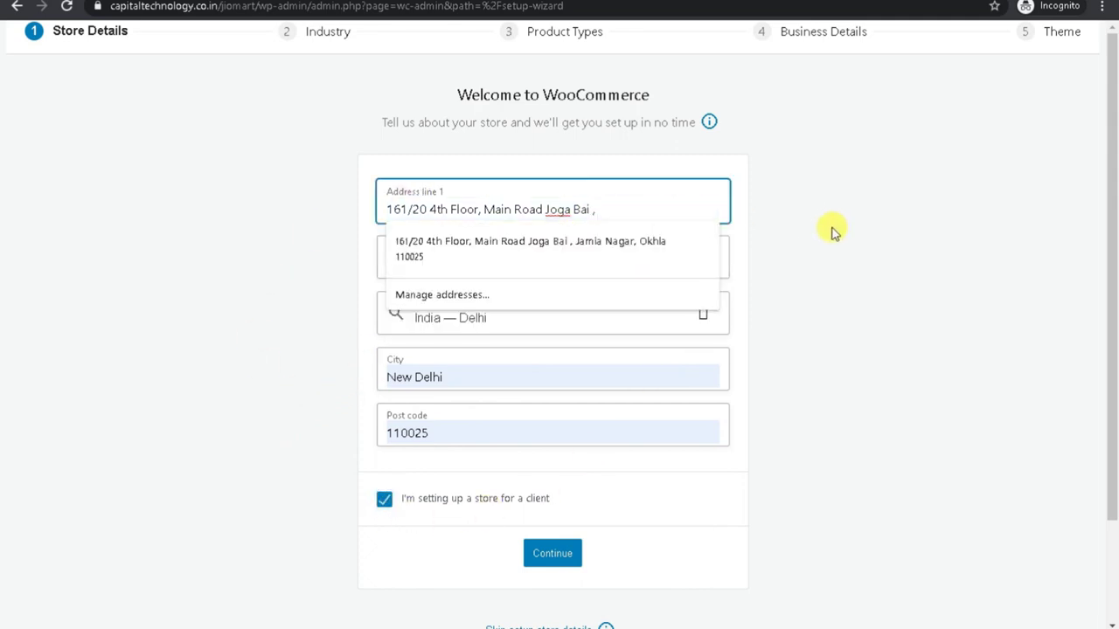
pyautogui.click(833, 232)
pyautogui.click(497, 251)
pyautogui.hotkey('ctrl', 'v')
pyautogui.click(782, 274)
# Submit the store details, answer the usage-tracking prompt, and continue to Industry.
pyautogui.click(547, 560)
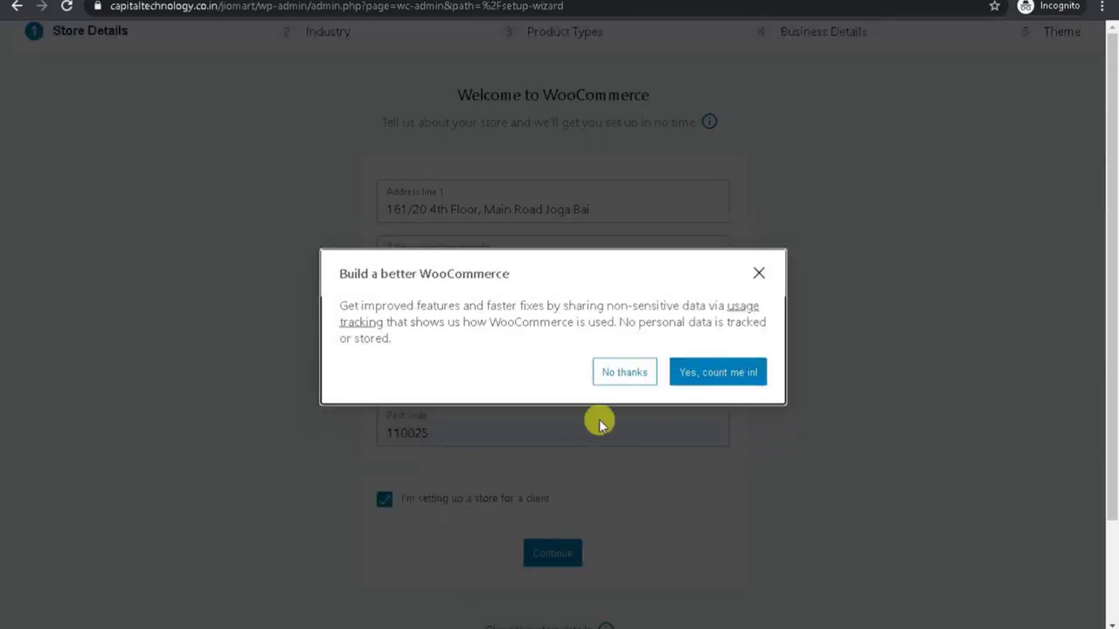
pyautogui.click(652, 377)
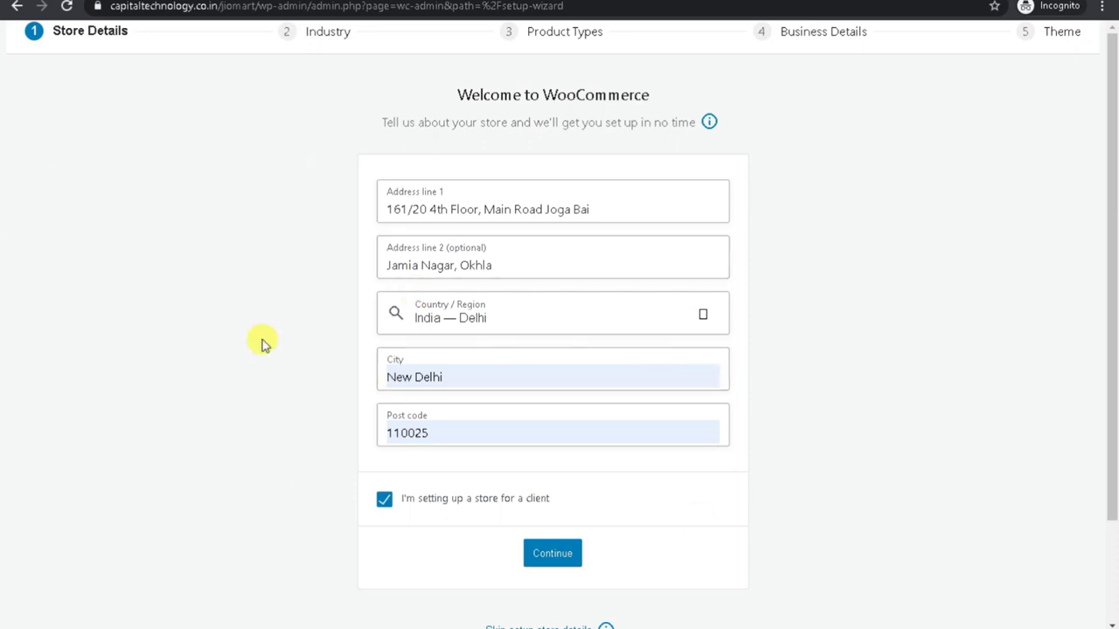
pyautogui.click(553, 558)
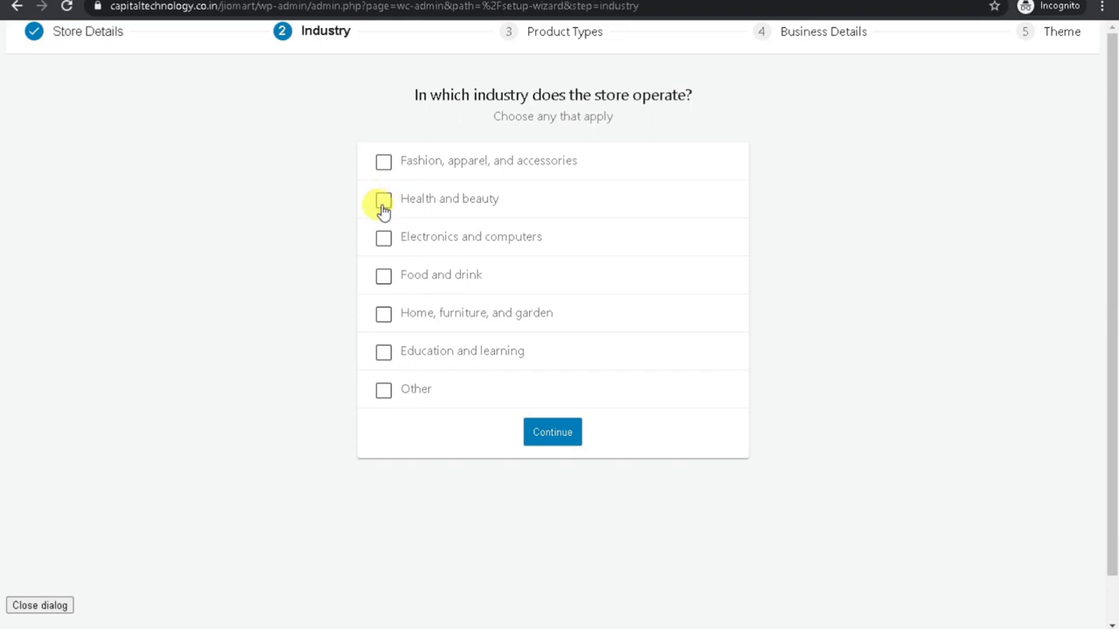
# Pick six industries, including fashion, health and beauty, food, and home, then pass Product Types.
pyautogui.click(383, 164)
pyautogui.click(383, 201)
pyautogui.click(383, 239)
pyautogui.click(382, 276)
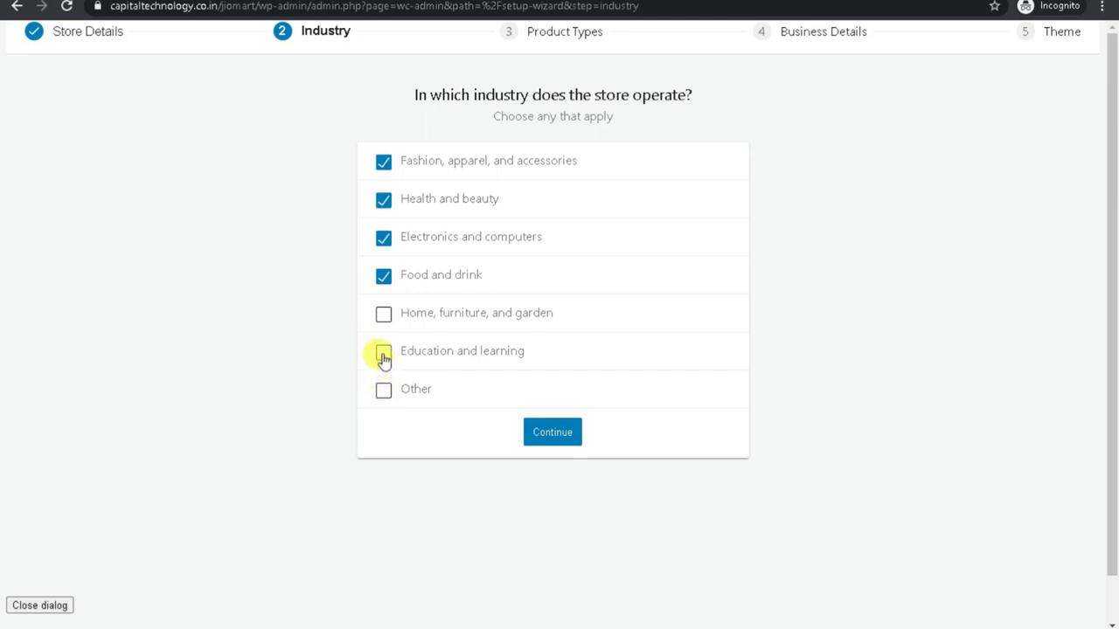
pyautogui.click(383, 353)
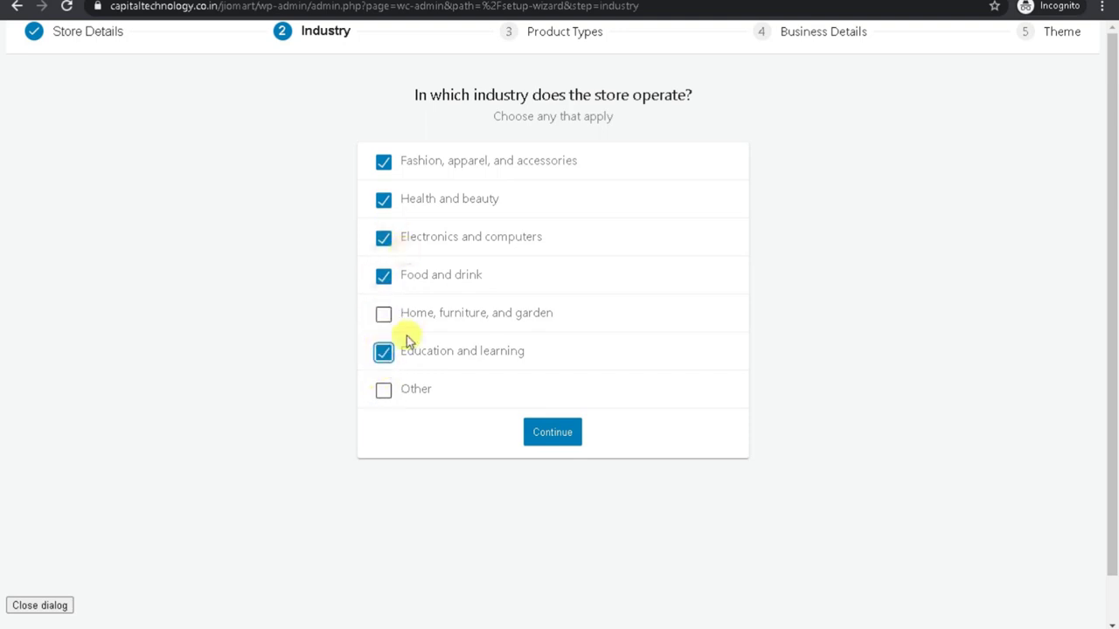
pyautogui.click(384, 316)
pyautogui.click(547, 435)
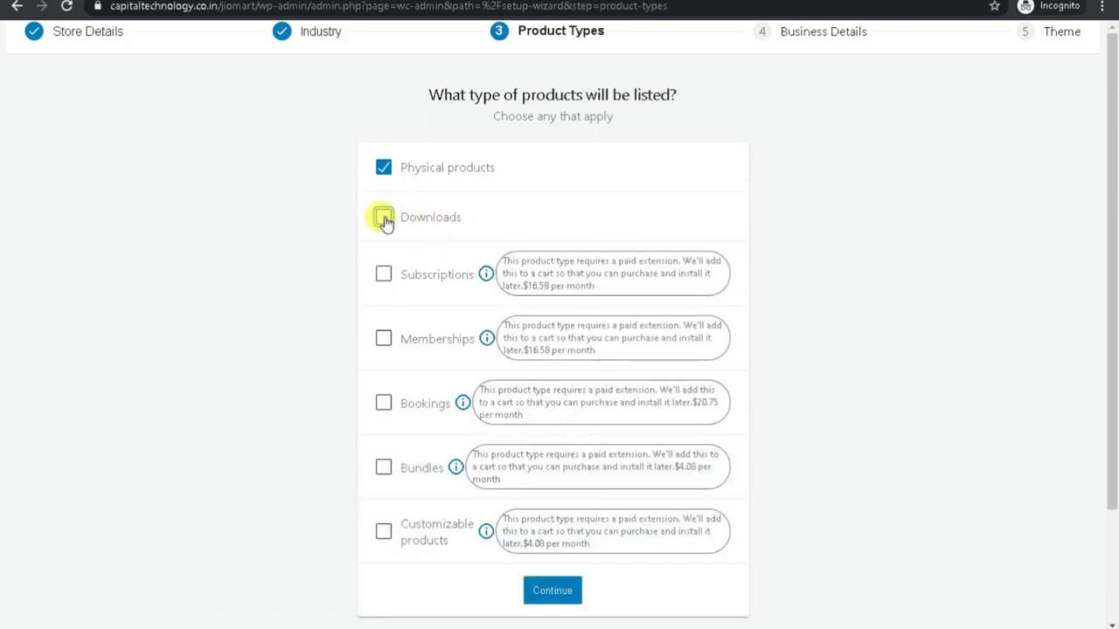
pyautogui.click(553, 590)
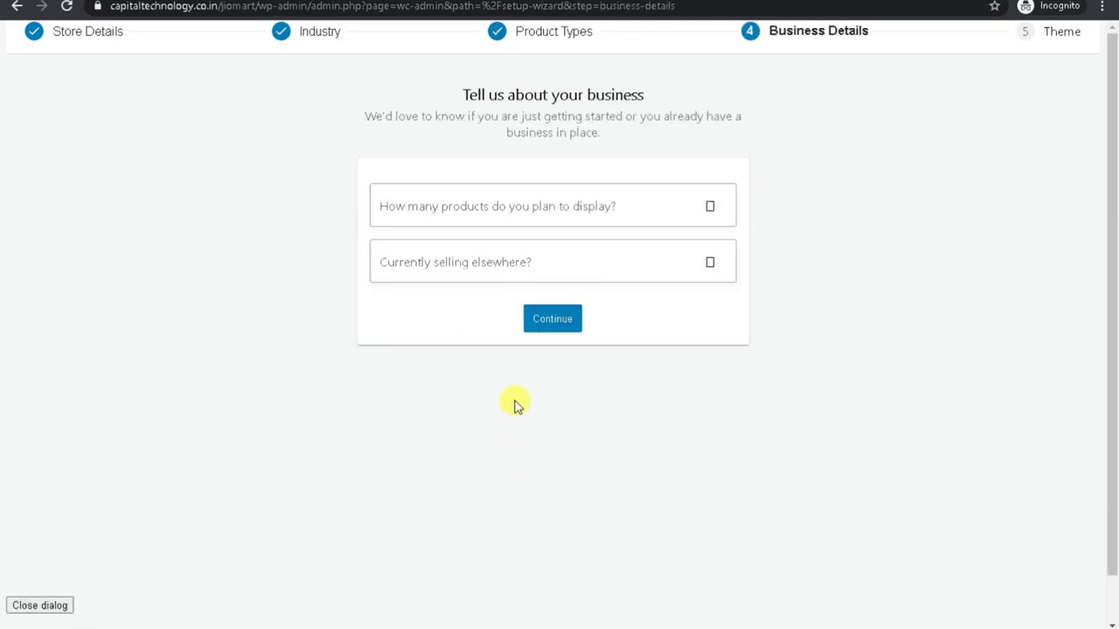
# Set the product count to 1,000+ and answer No to currently selling elsewhere.
pyautogui.click(460, 194)
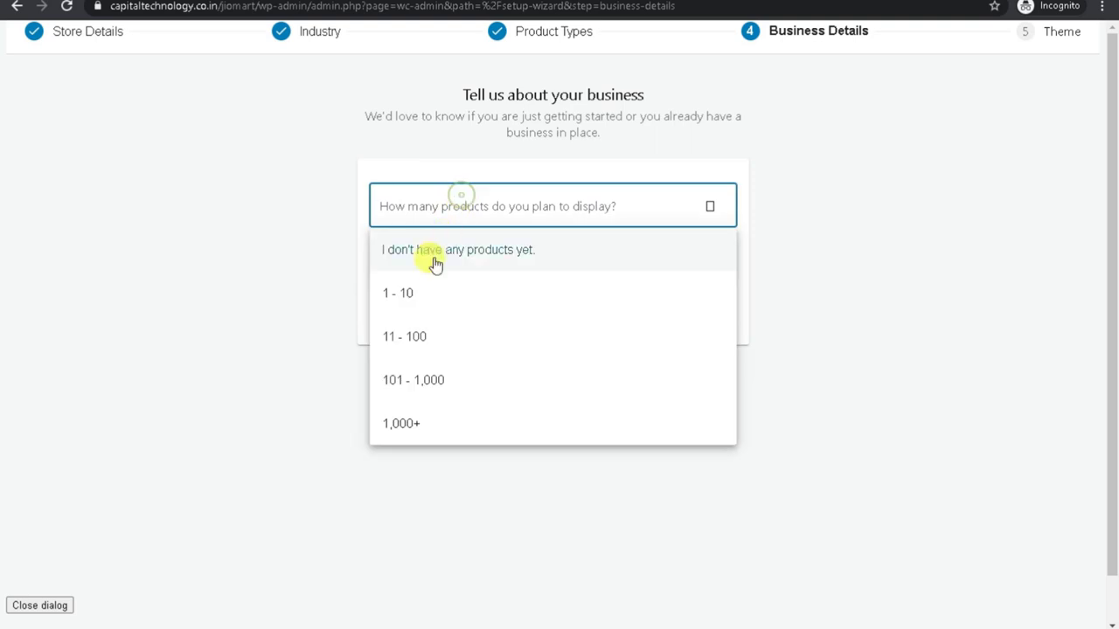
pyautogui.click(428, 341)
pyautogui.click(430, 200)
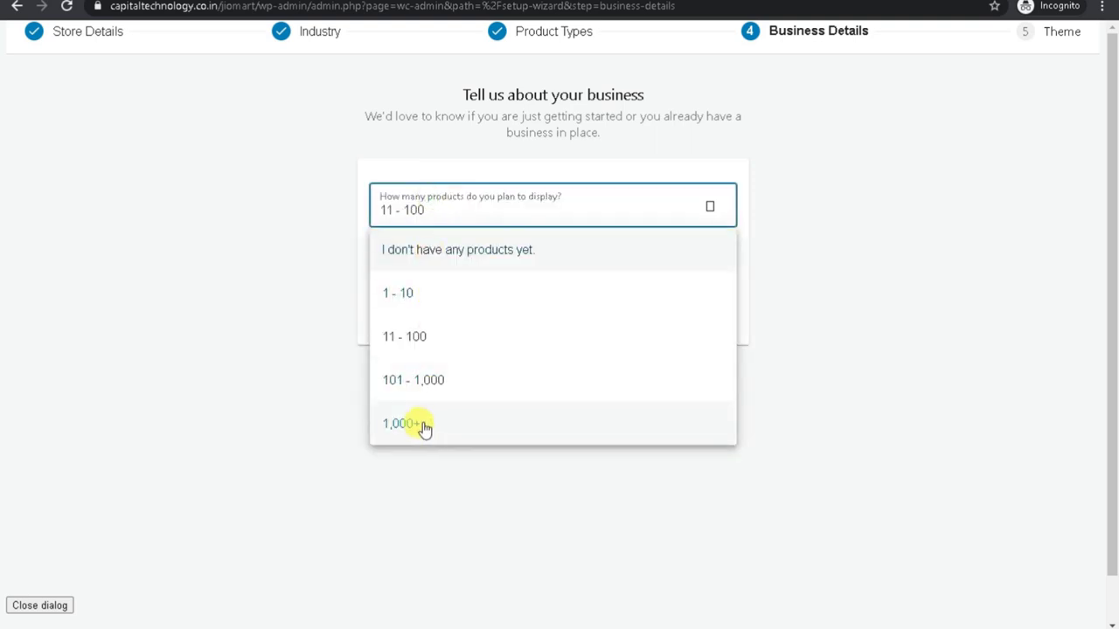
pyautogui.click(423, 425)
pyautogui.click(444, 264)
pyautogui.click(411, 306)
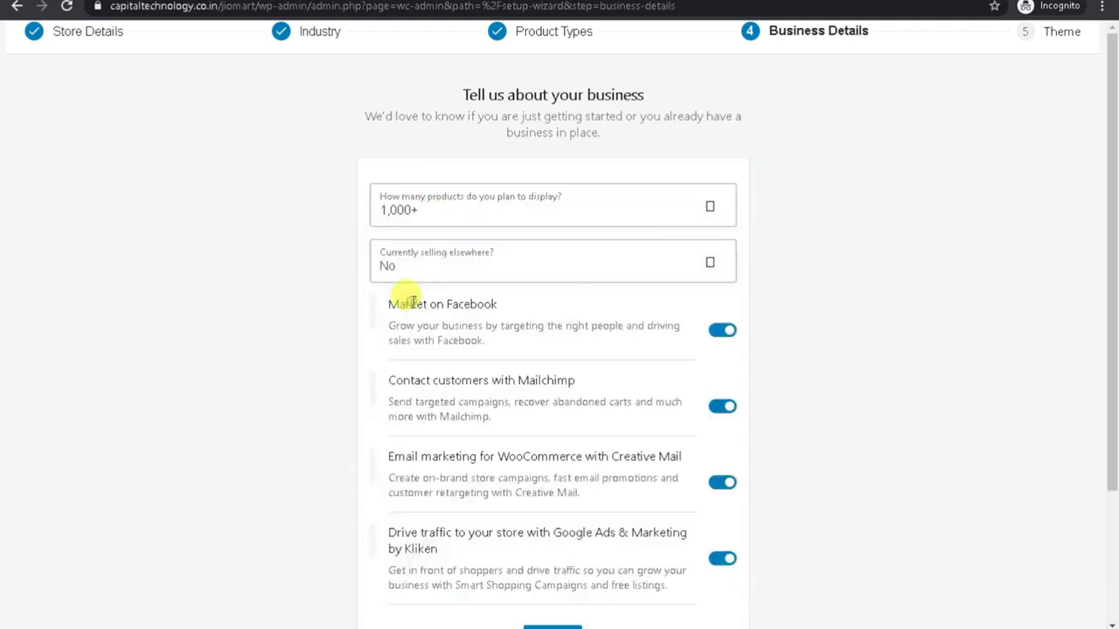
# Review the Facebook, Mailchimp, Creative Mail and Google Ads plugin options, keeping all enabled, and continue.
pyautogui.scroll(-1, 333, 280)
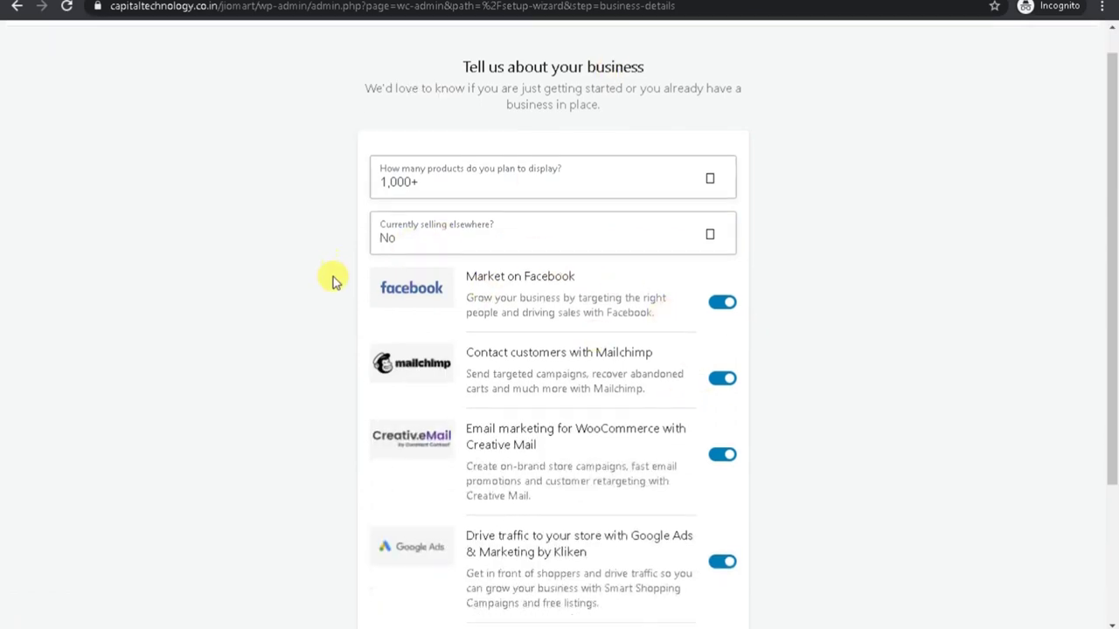
pyautogui.scroll(-3, 332, 280)
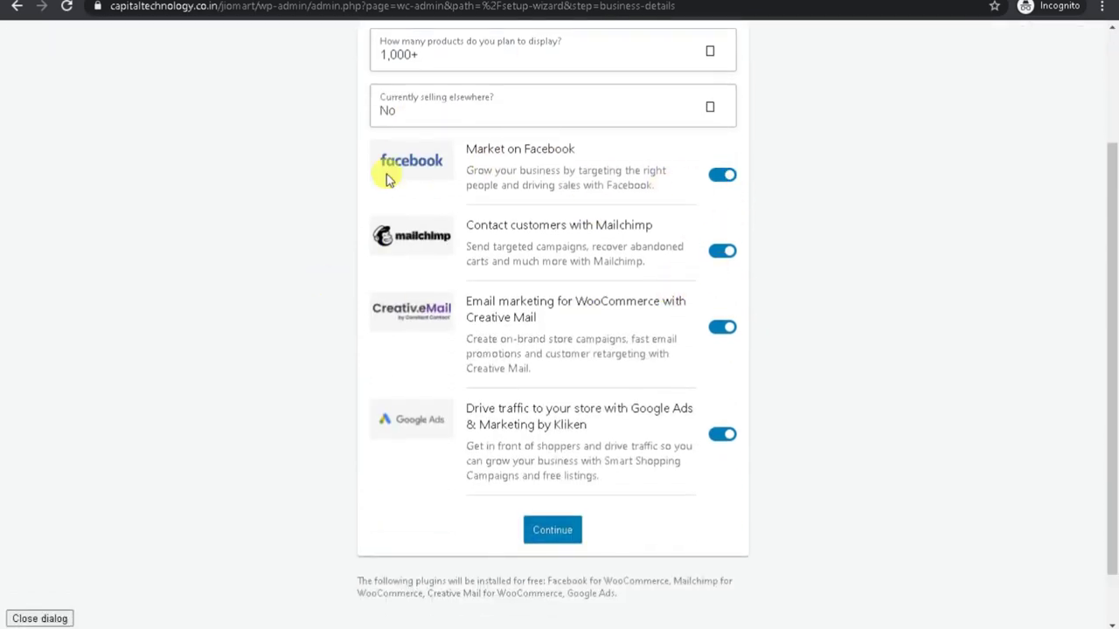
pyautogui.moveTo(442, 147); pyautogui.dragTo(616, 166)
pyautogui.moveTo(481, 247); pyautogui.dragTo(579, 247)
pyautogui.moveTo(499, 318); pyautogui.dragTo(534, 317)
pyautogui.moveTo(618, 408); pyautogui.dragTo(385, 420)
pyautogui.moveTo(496, 424); pyautogui.dragTo(569, 292)
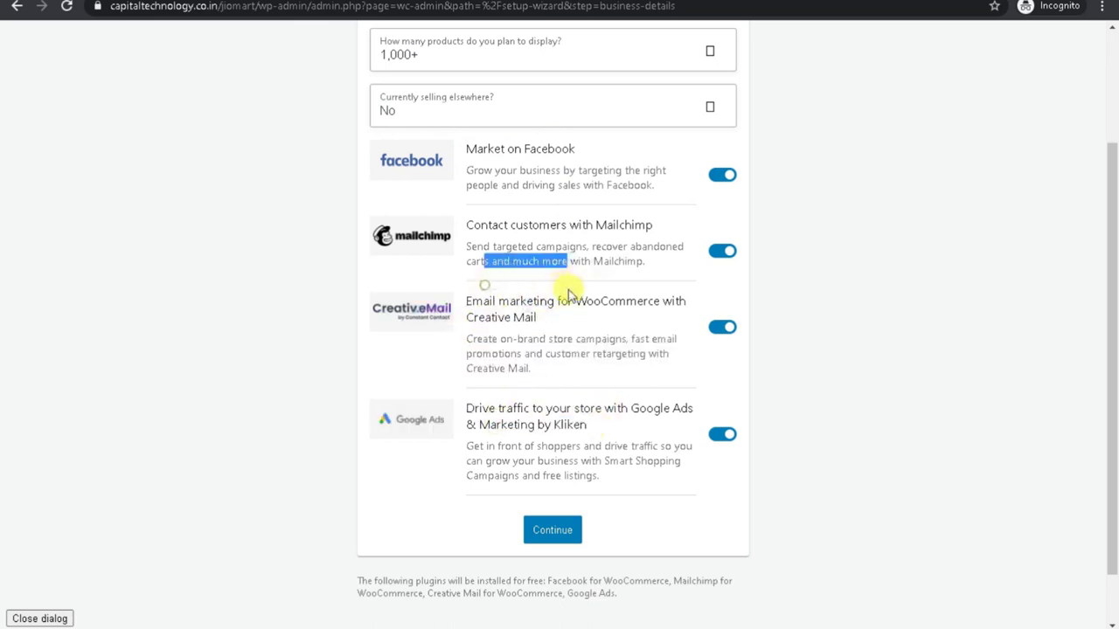
pyautogui.moveTo(488, 234); pyautogui.dragTo(572, 218)
pyautogui.click(492, 162)
pyautogui.moveTo(483, 150); pyautogui.dragTo(542, 151)
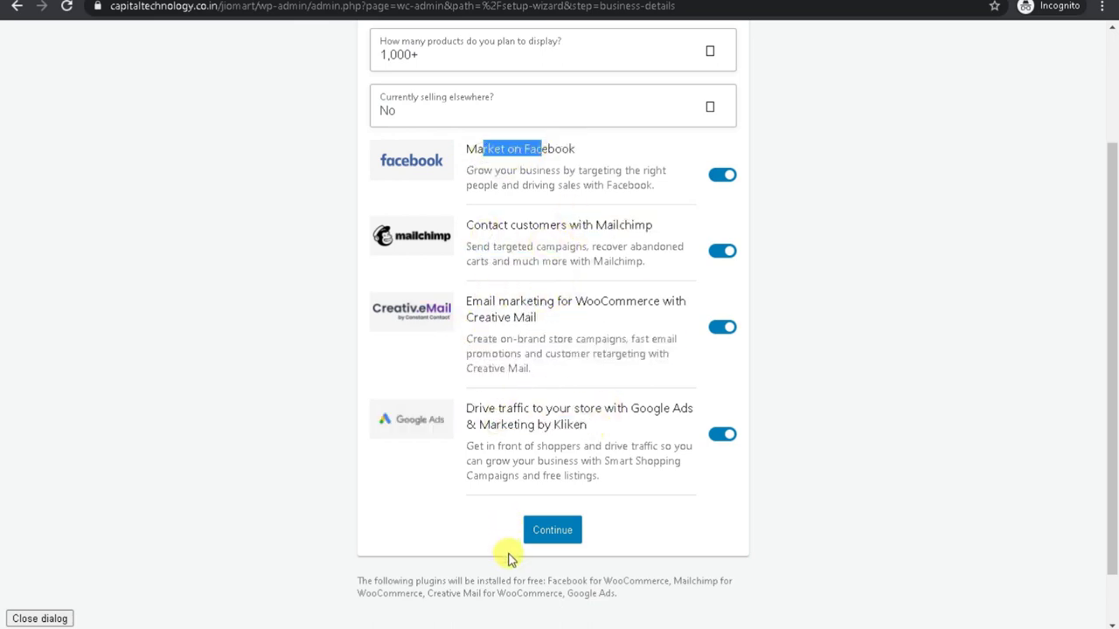
pyautogui.click(550, 531)
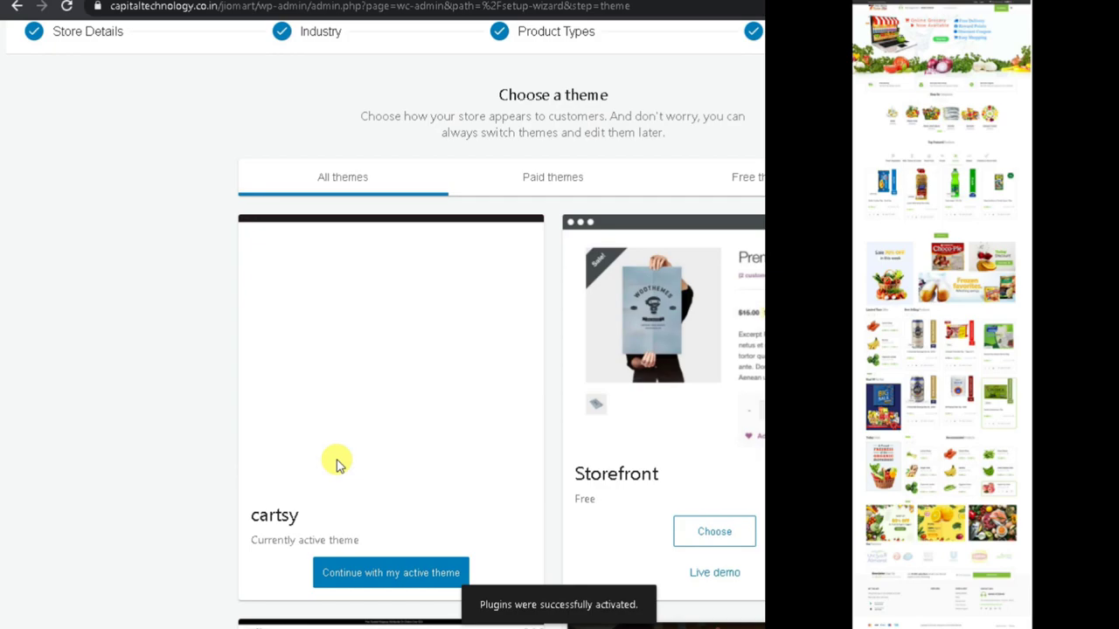
# Continue with the active cartsy theme and decline the Jetpack and shipping add-ons.
pyautogui.scroll(-1, 737, 299)
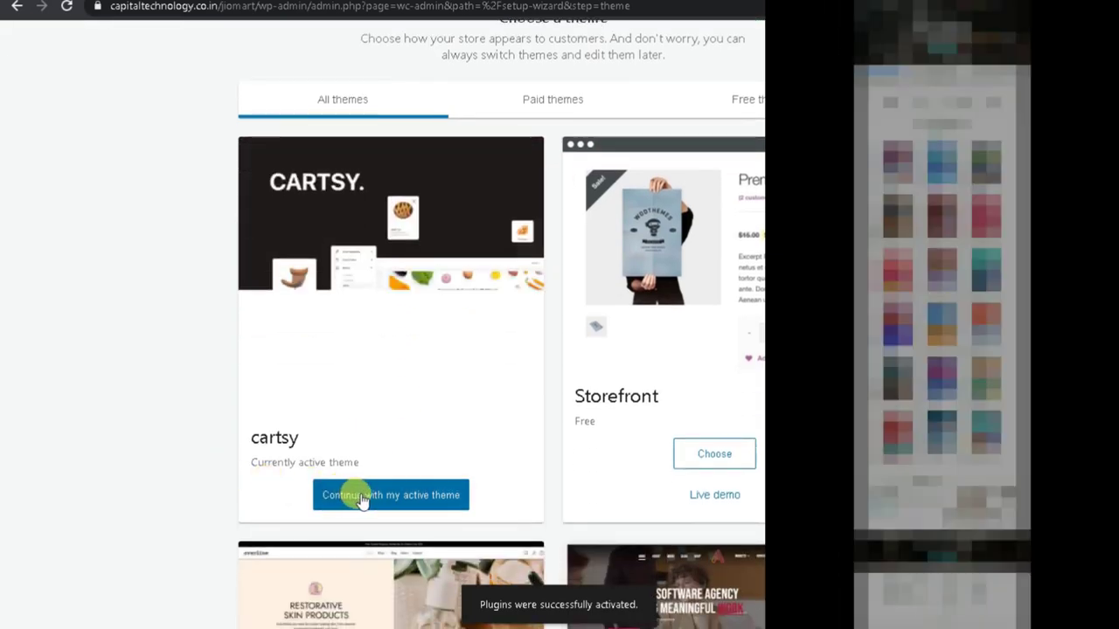
pyautogui.click(361, 497)
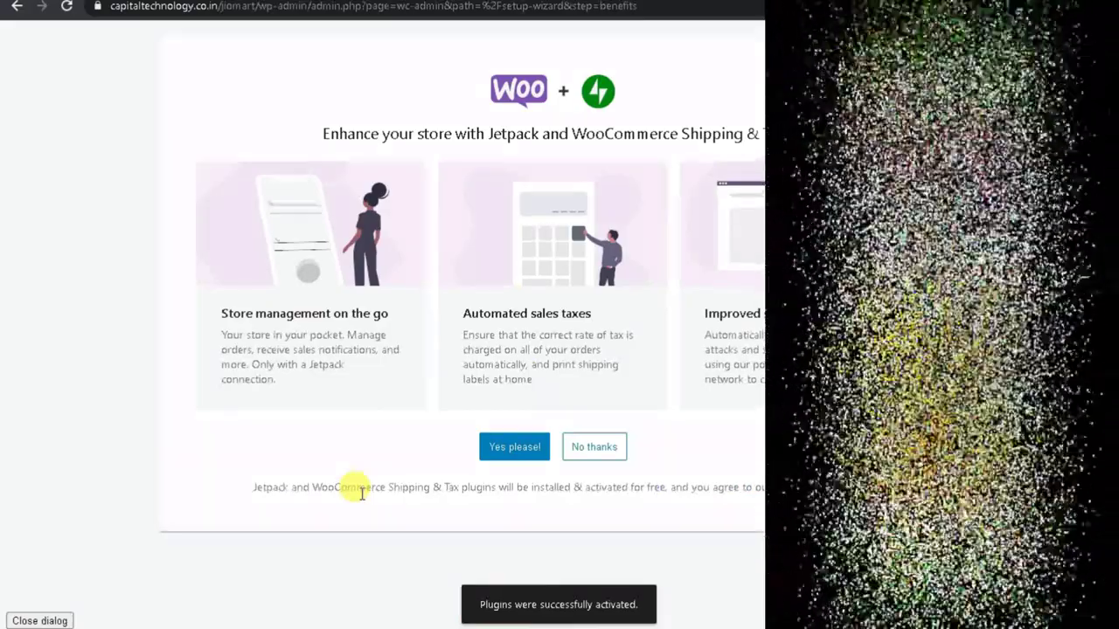
pyautogui.click(594, 447)
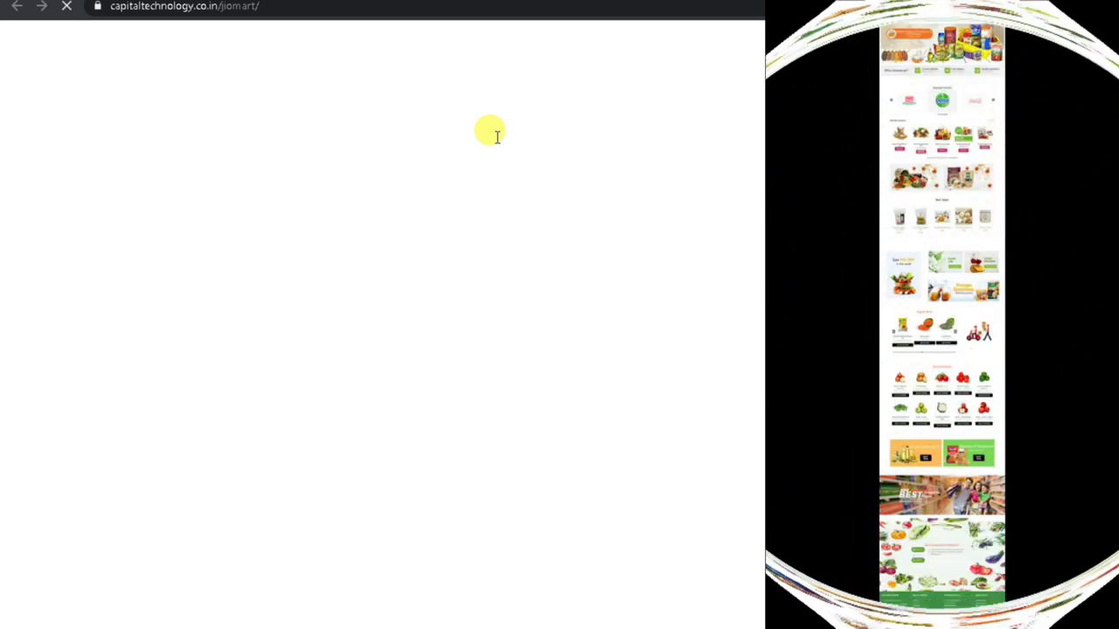
# Open the storefront's WhatsApp help chat, then close that tab to return.
pyautogui.scroll(-3, 496, 136)
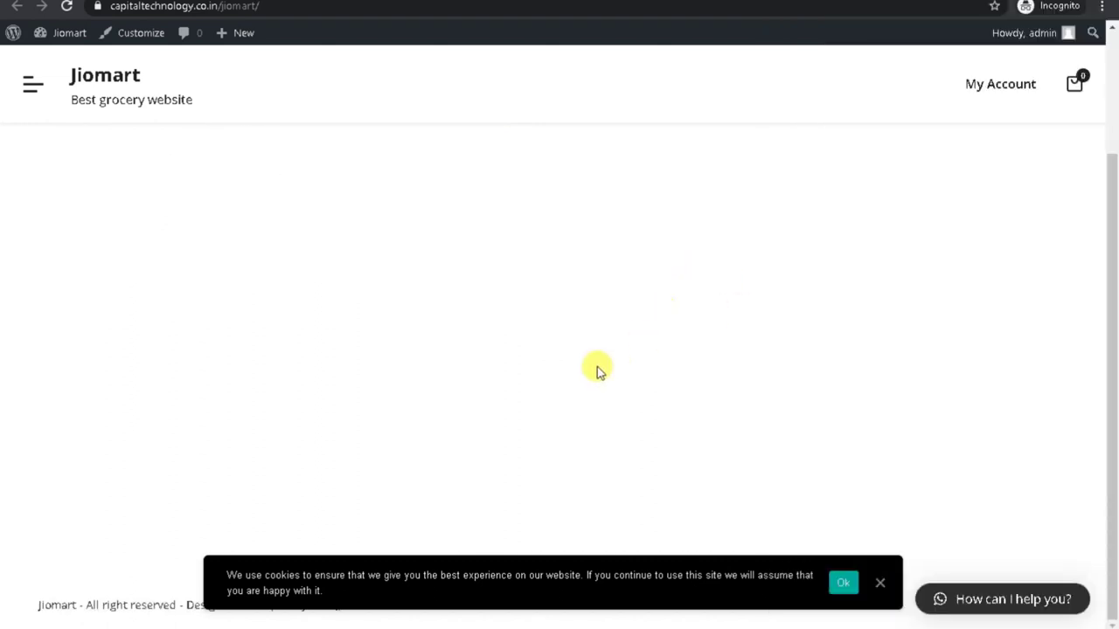
pyautogui.scroll(3, 577, 349)
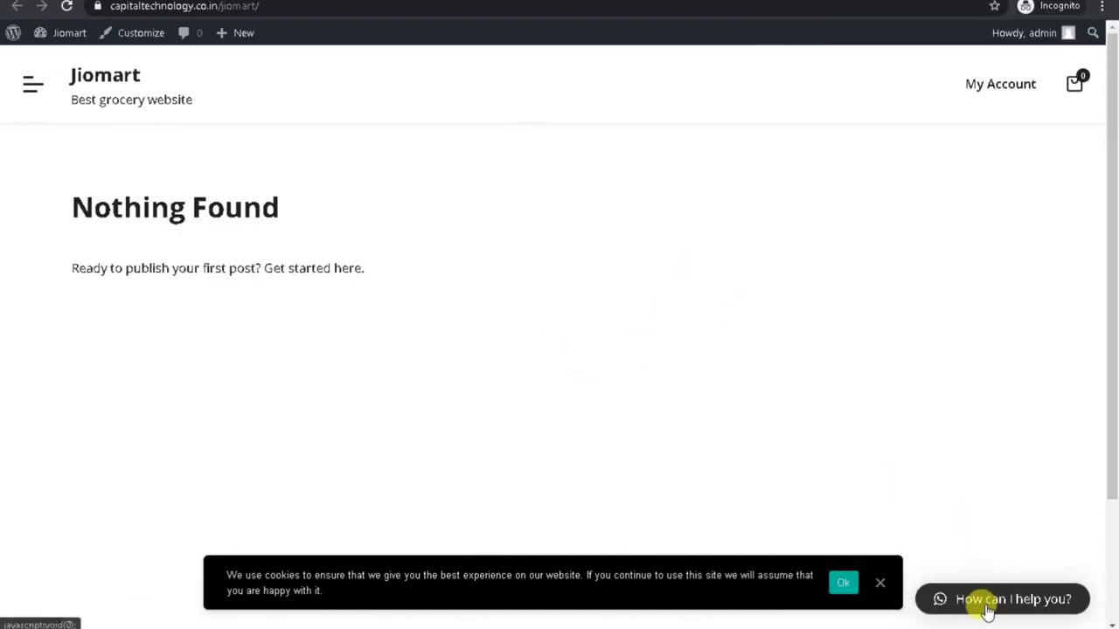
pyautogui.click(988, 603)
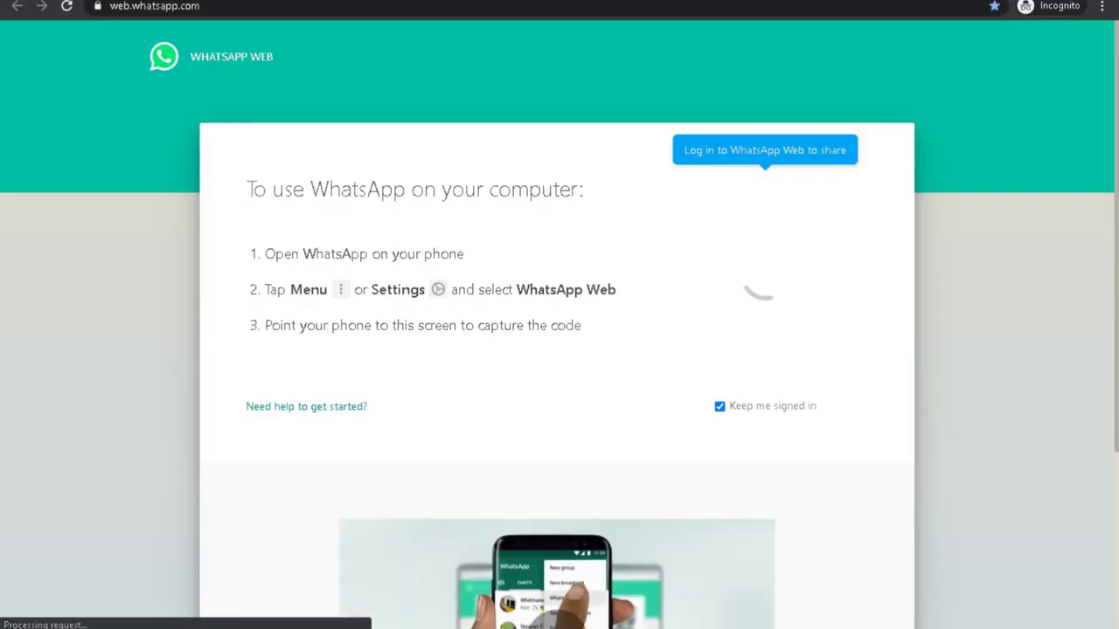
pyautogui.hotkey('ctrl', 'w')
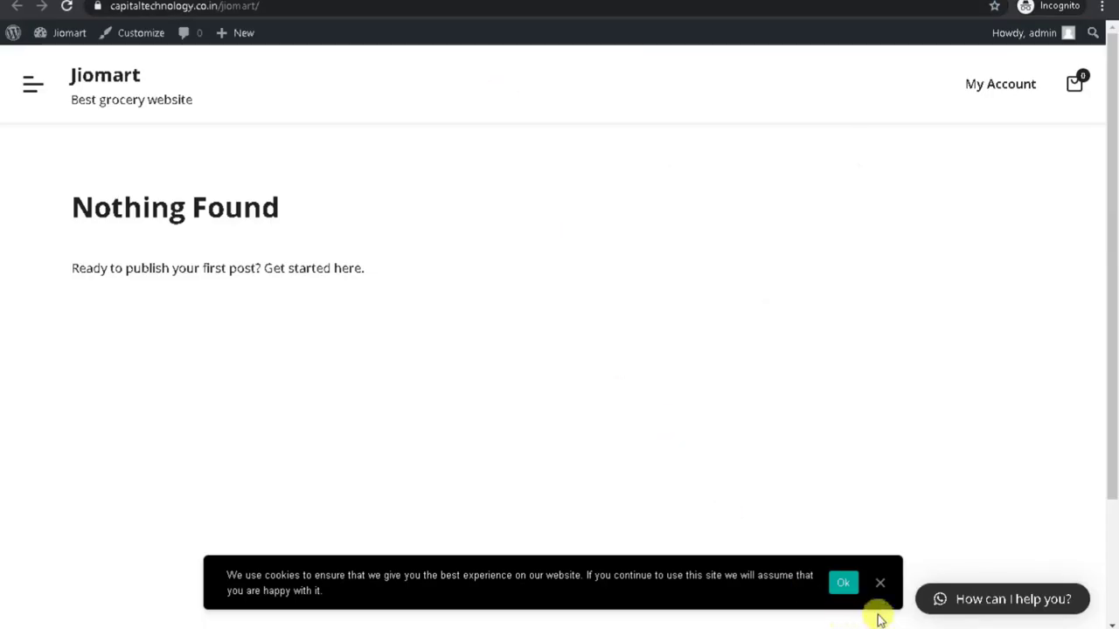
# Dismiss the cookie consent notice and open then close the site's side menu.
pyautogui.click(879, 582)
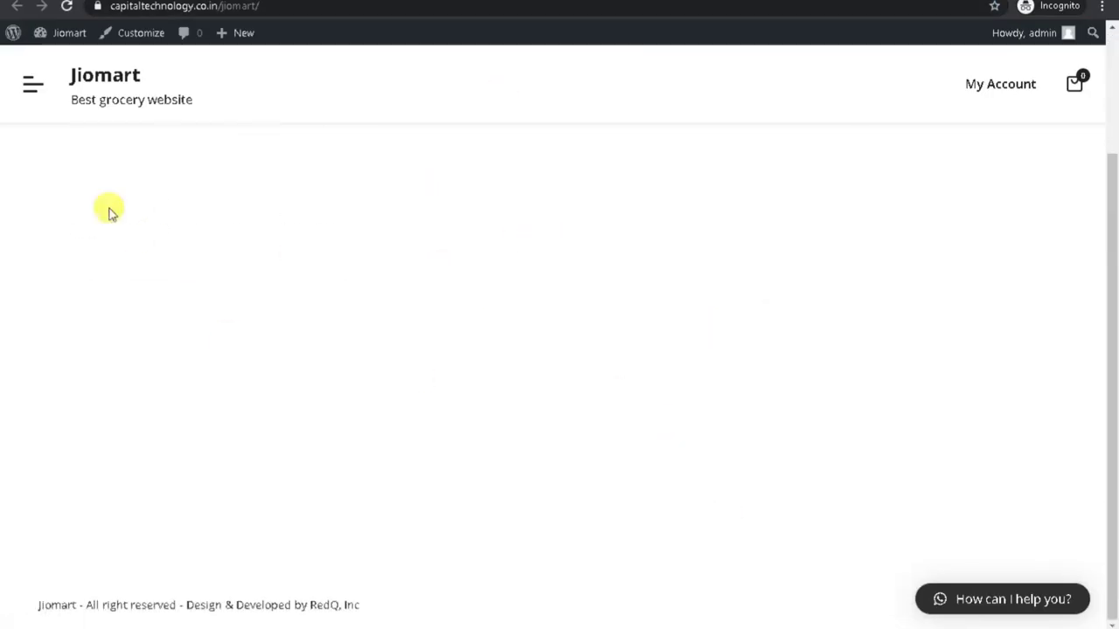
pyautogui.click(32, 84)
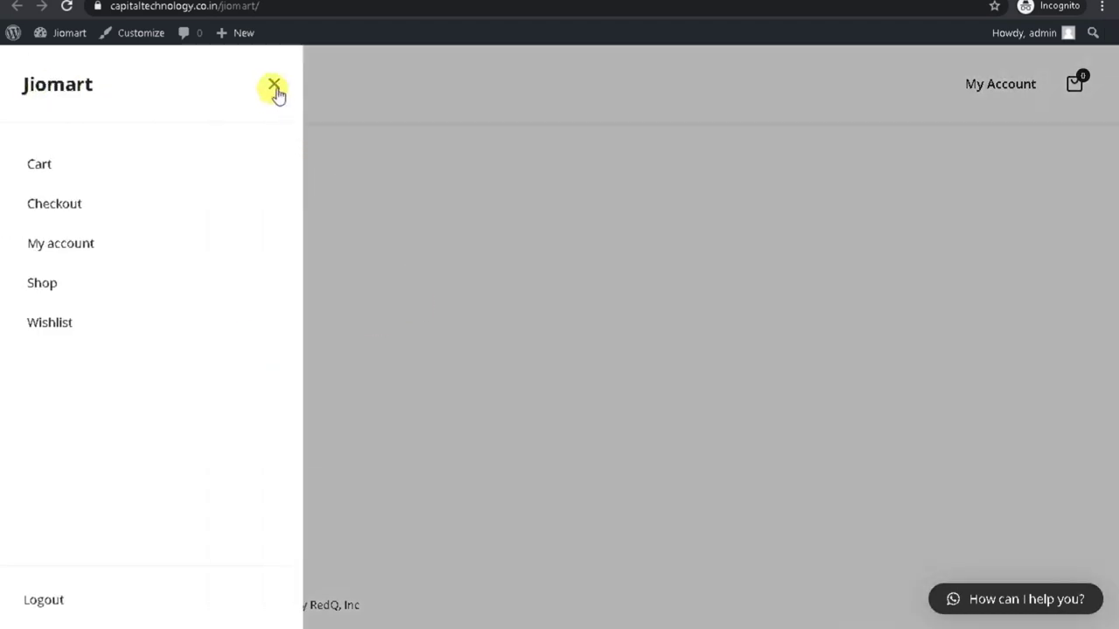
pyautogui.click(274, 88)
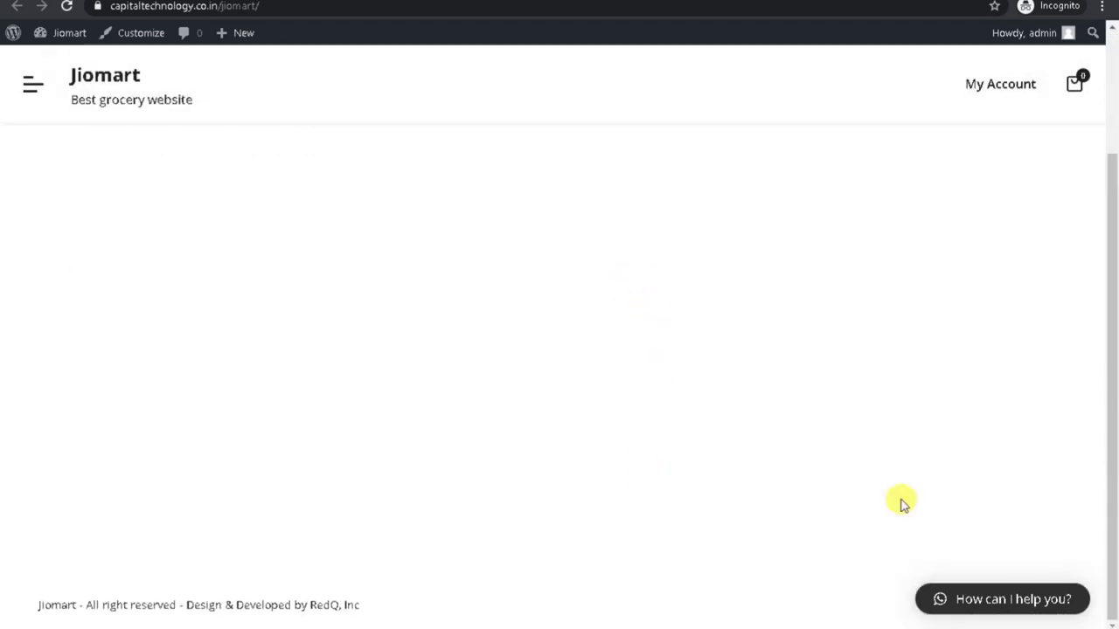
pyautogui.moveTo(1111, 300); pyautogui.dragTo(1111, 88)
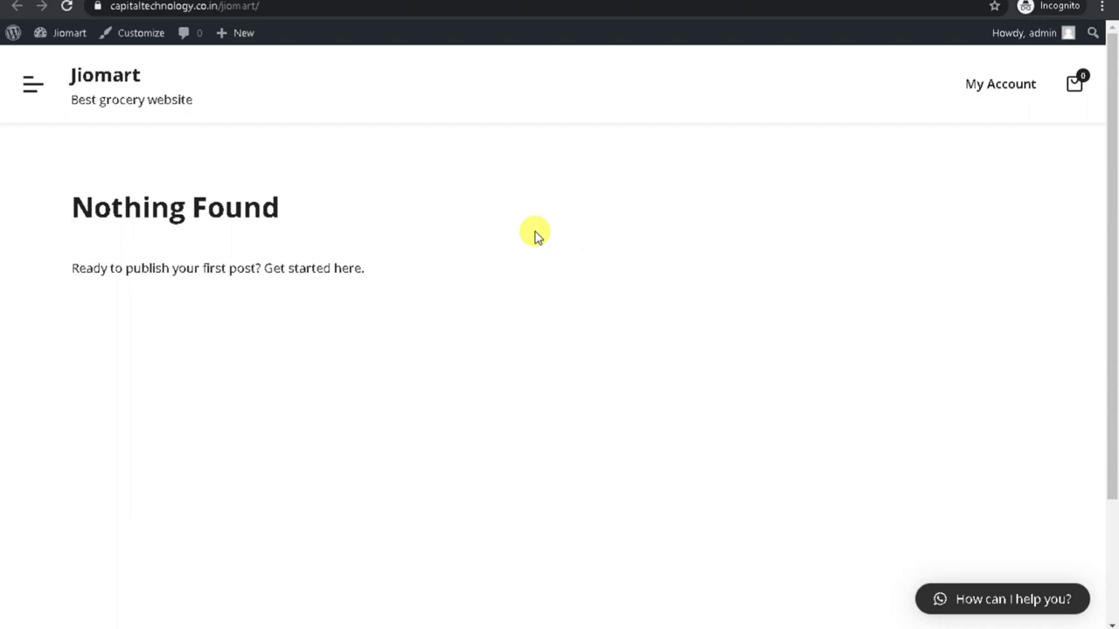
# Look over the Cartsy Grocery demo window for comparison.
pyautogui.moveTo(841, 628)
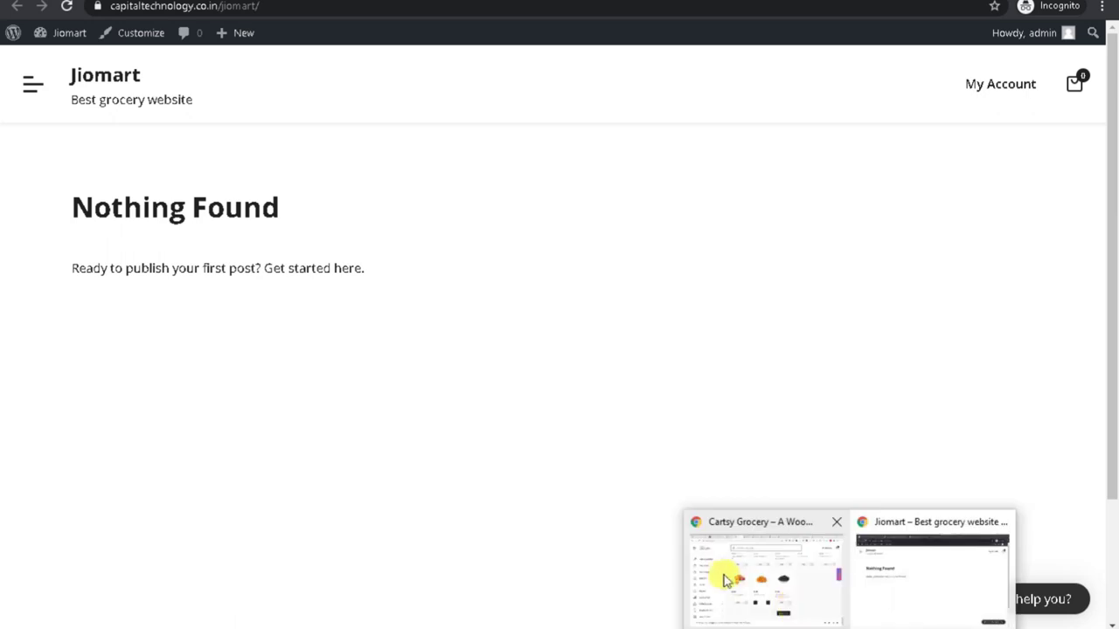
pyautogui.click(725, 580)
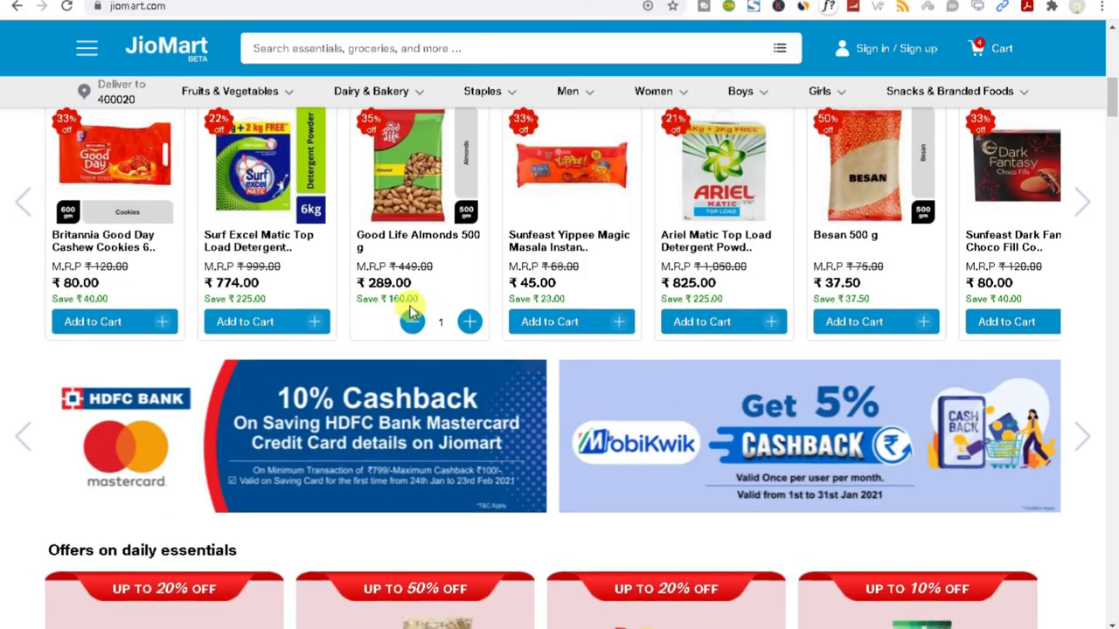
pyautogui.scroll(10, 406, 315)
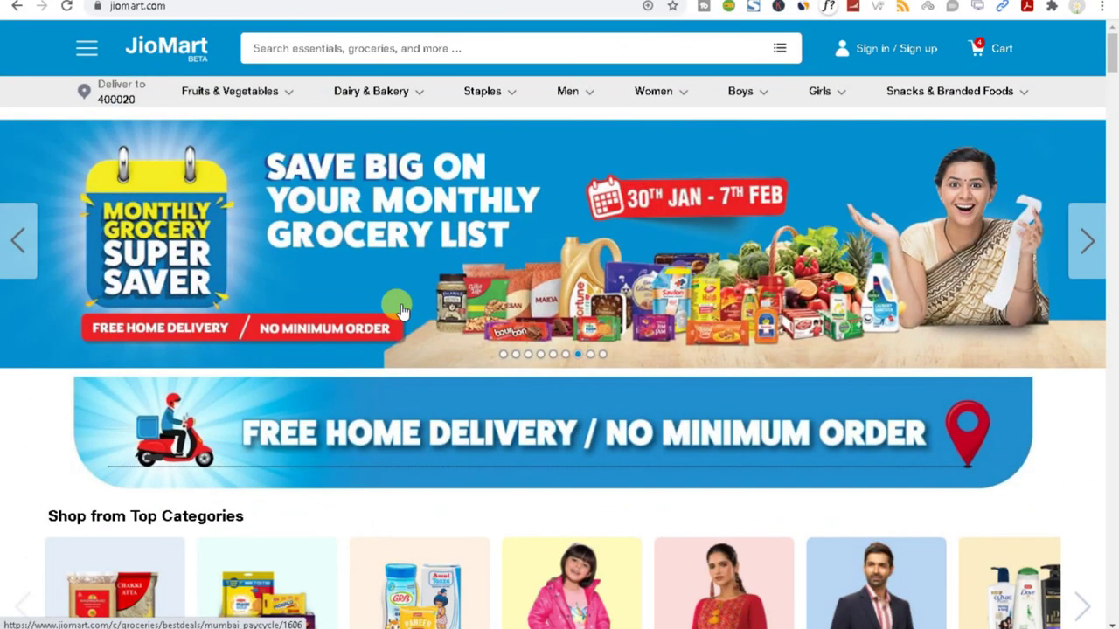
pyautogui.scroll(-6, 401, 310)
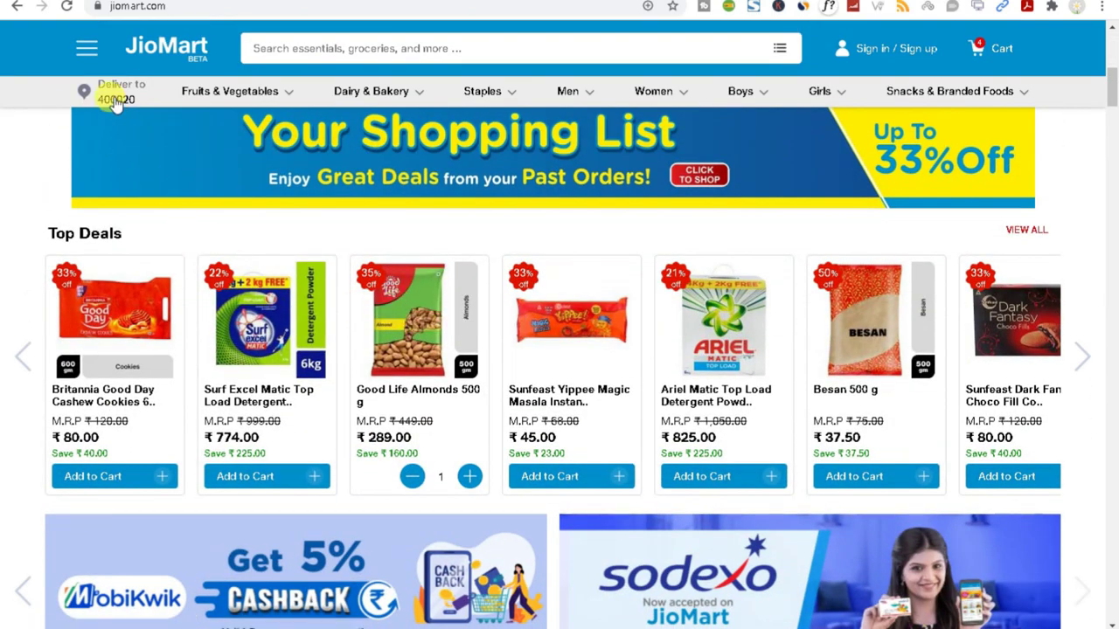
pyautogui.moveTo(931, 84)
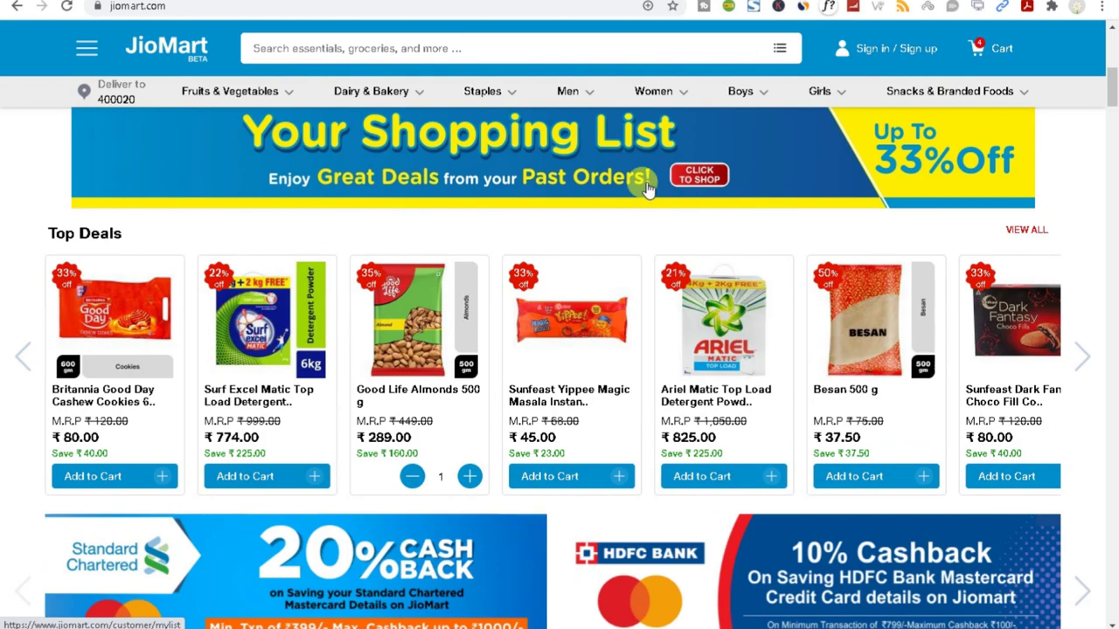
# Back on Jiomart, follow the get started link and finish the WooCommerce welcome tour.
pyautogui.click(902, 595)
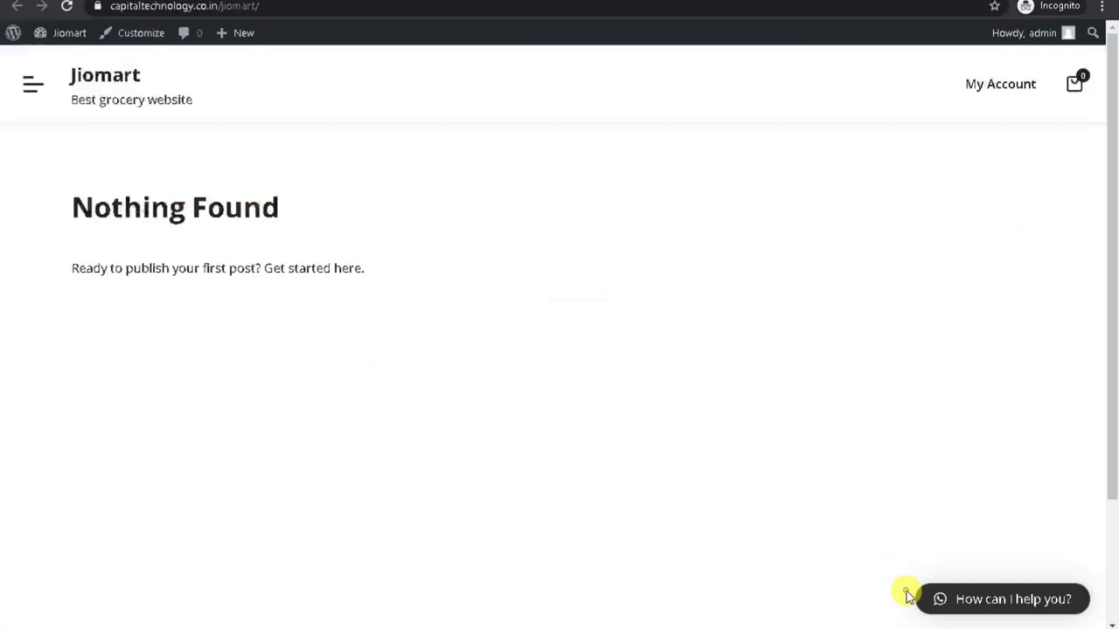
pyautogui.moveTo(95, 204); pyautogui.dragTo(502, 215)
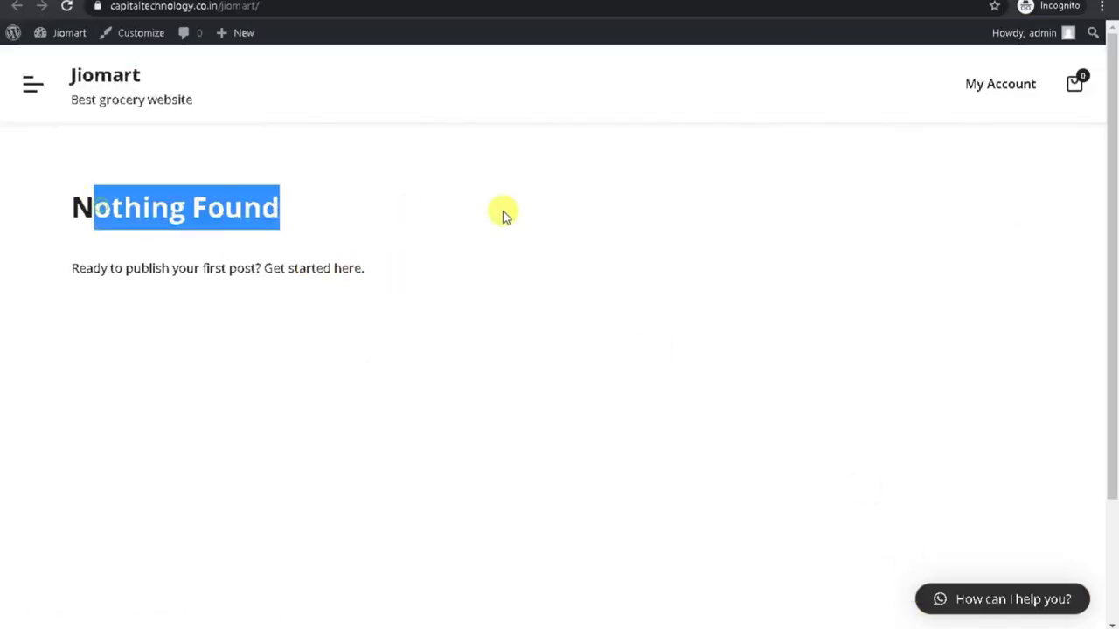
pyautogui.click(359, 268)
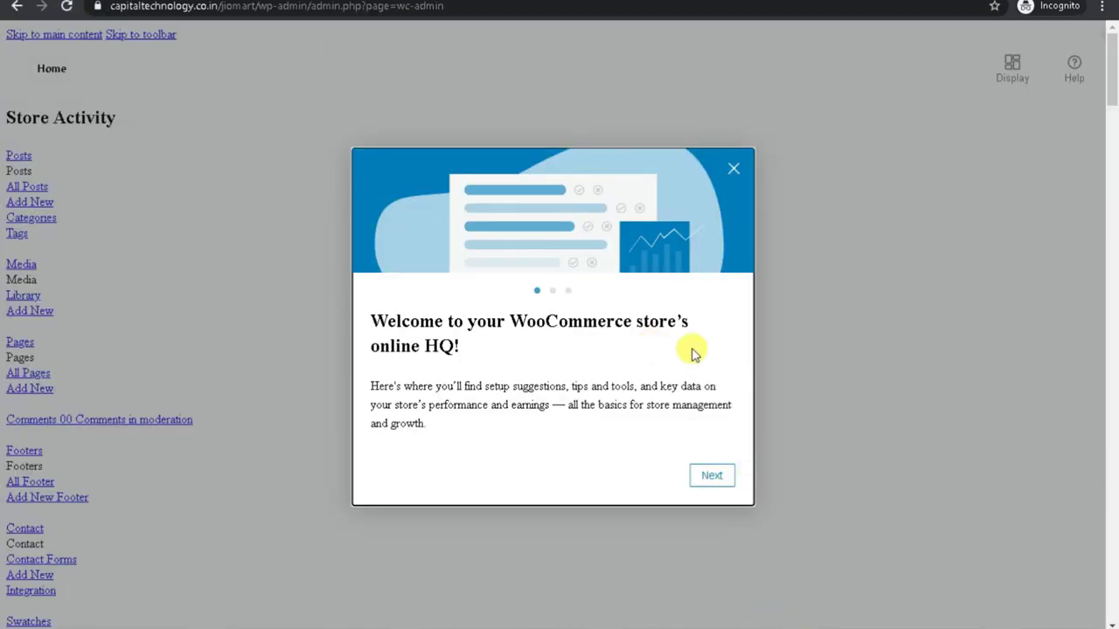
pyautogui.click(710, 477)
pyautogui.click(706, 477)
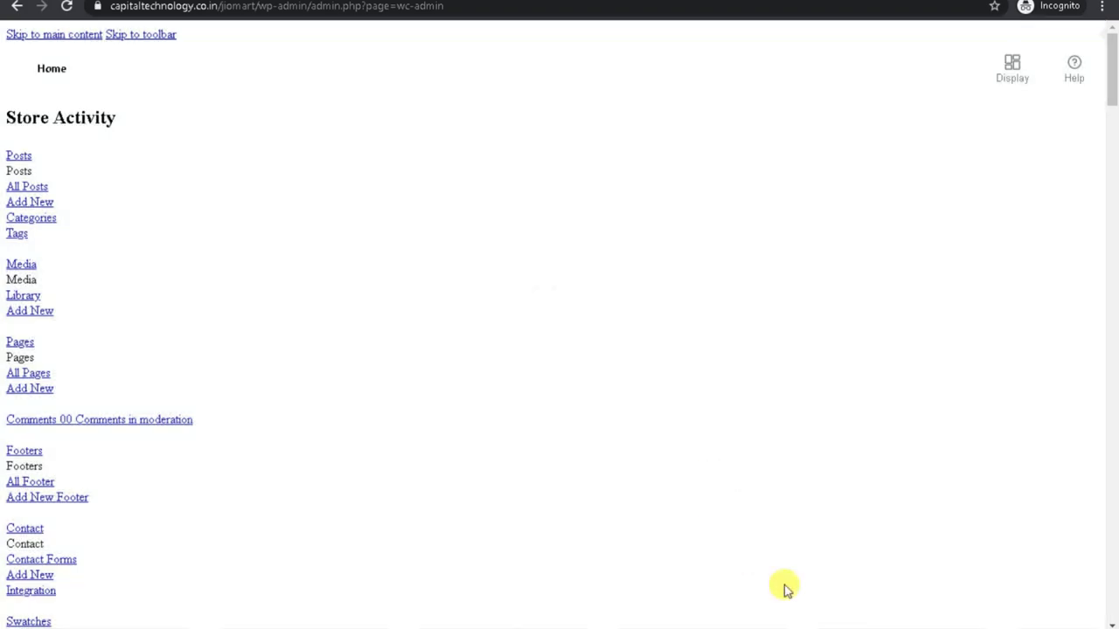
# Browse the JioMart shopping site and advance its banner carousel.
pyautogui.moveTo(844, 625)
pyautogui.click(769, 569)
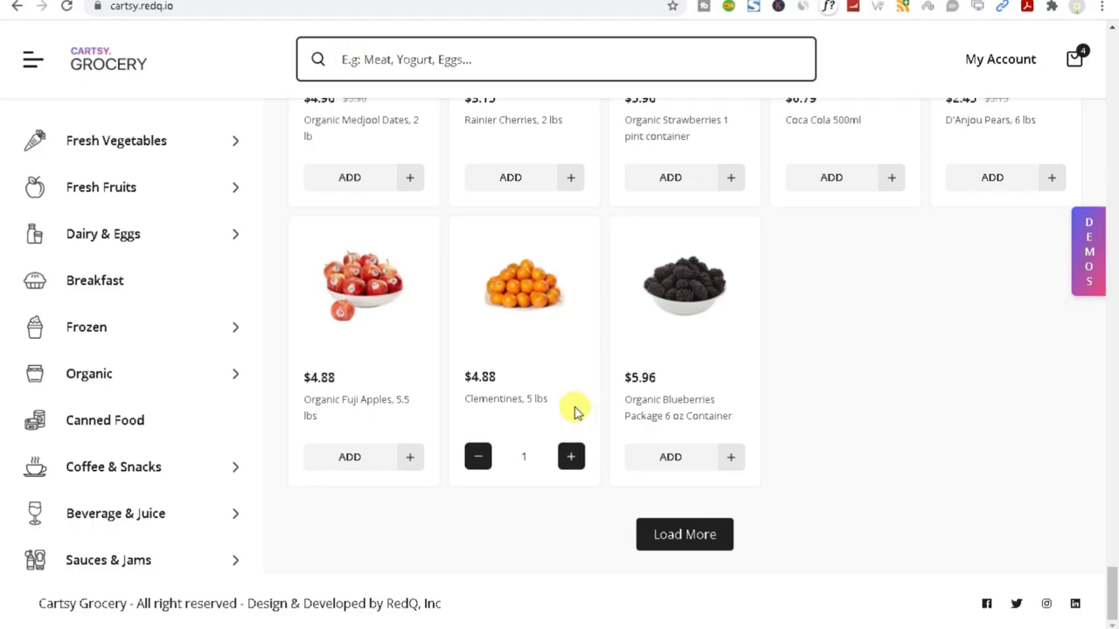
pyautogui.scroll(15, 575, 408)
pyautogui.moveTo(1110, 463); pyautogui.dragTo(1110, 52)
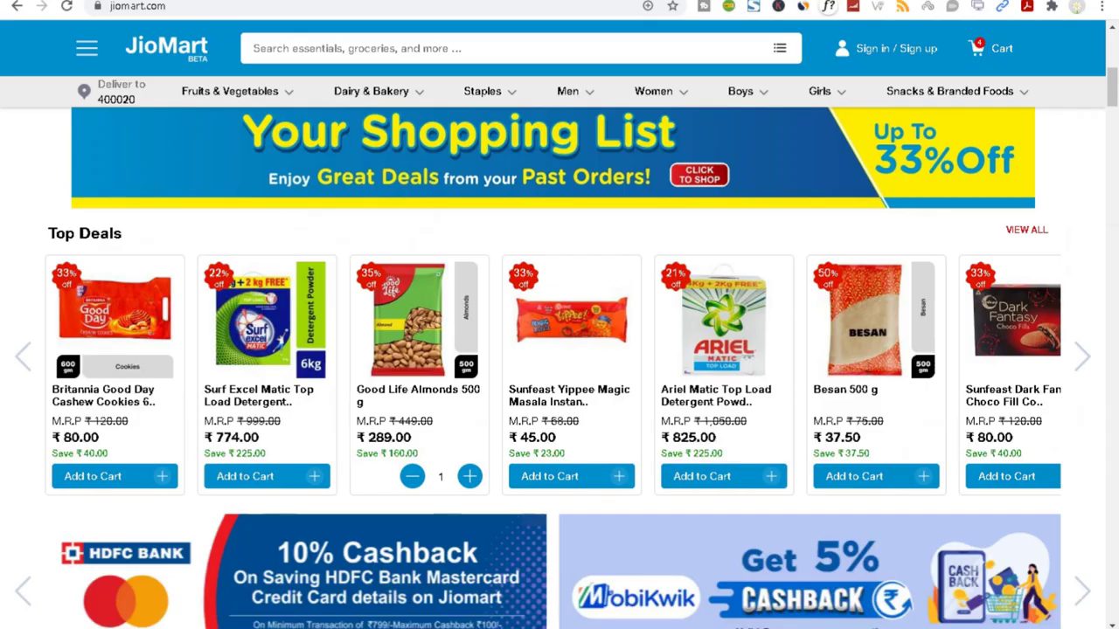
pyautogui.scroll(8, 466, 274)
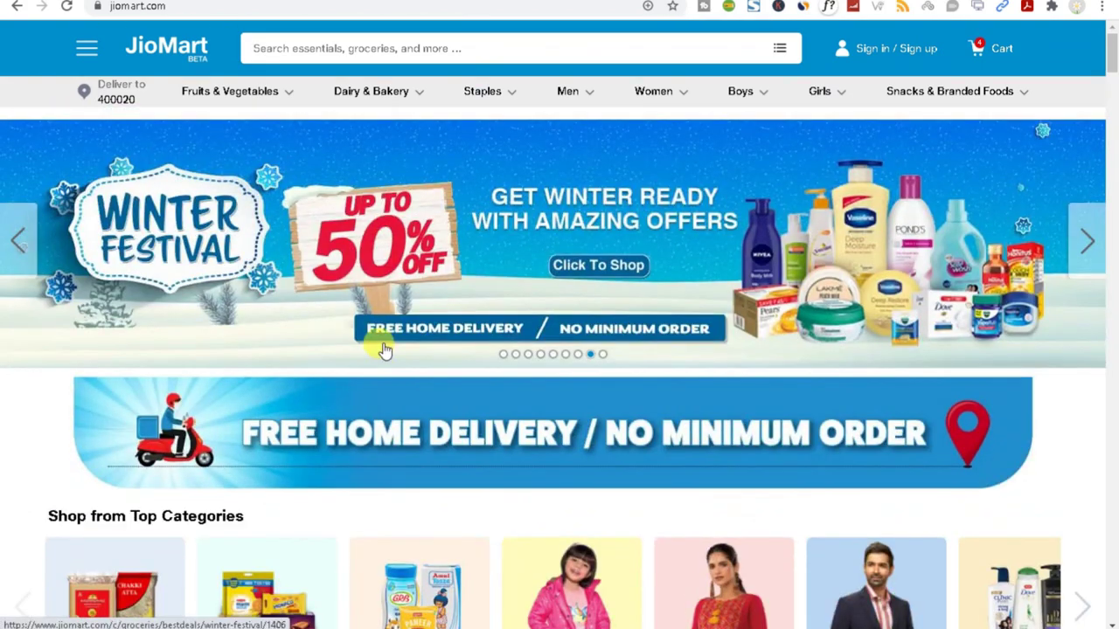
pyautogui.click(1085, 253)
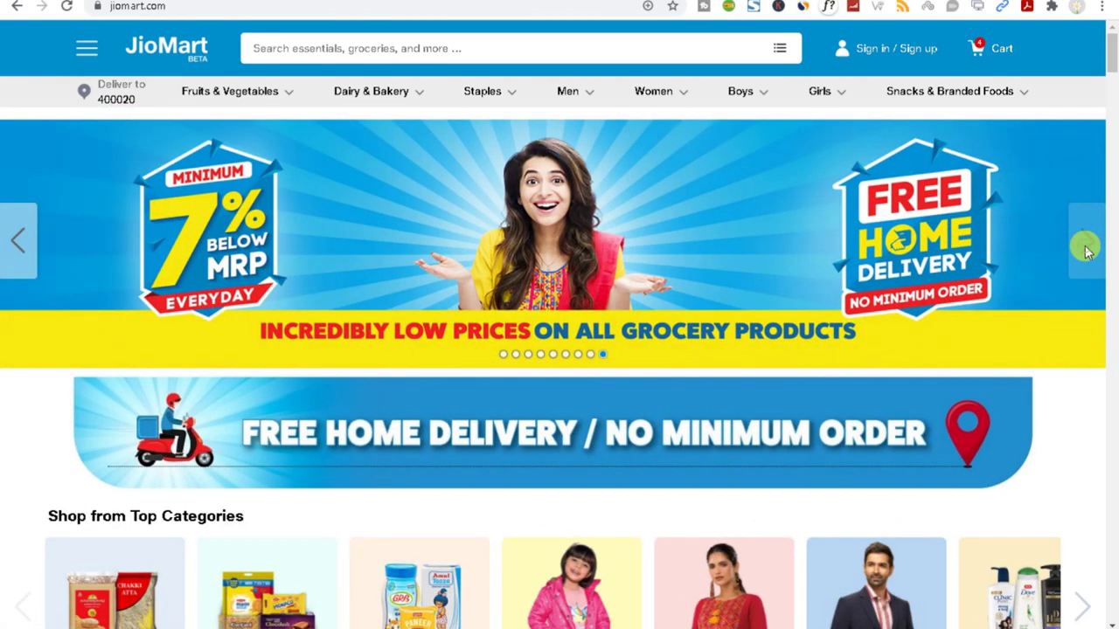
# Return to the admin window and open the Jiomart Dashboard from the site-name menu.
pyautogui.click(892, 594)
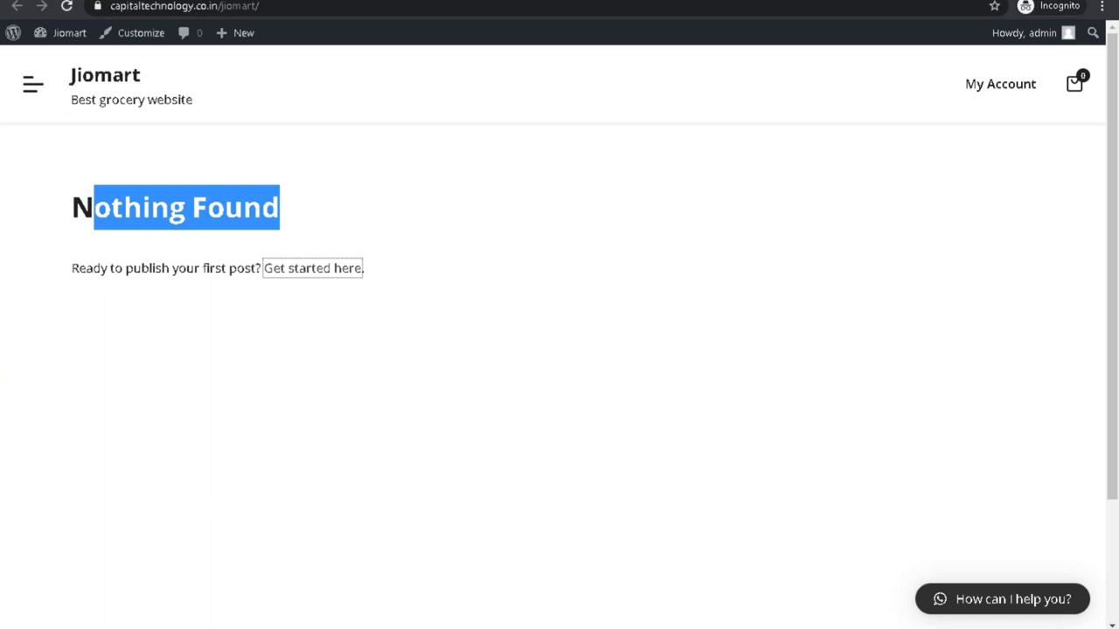
pyautogui.moveTo(60, 42)
pyautogui.click(62, 61)
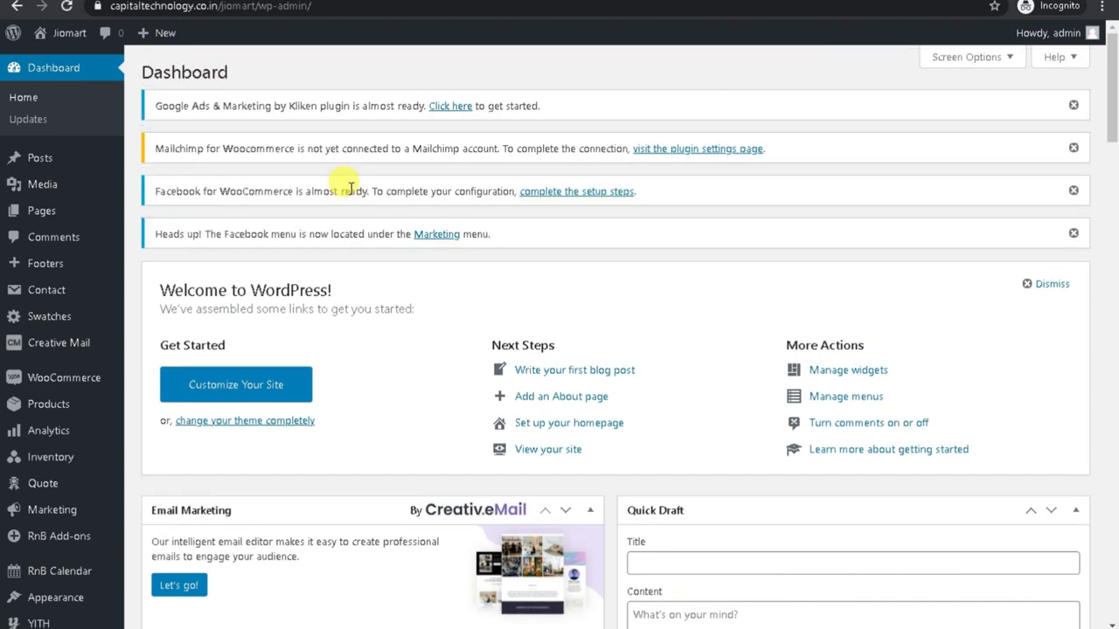
# Open the Cartsy Demos importer from the admin sidebar.
pyautogui.scroll(-3, 349, 189)
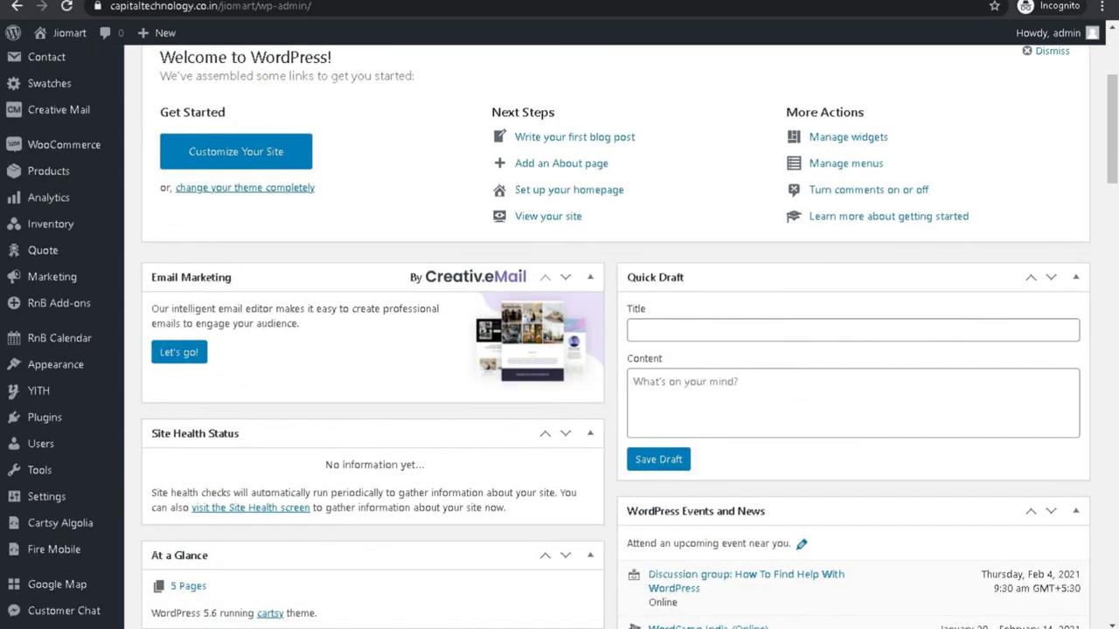
pyautogui.scroll(-2, 514, 333)
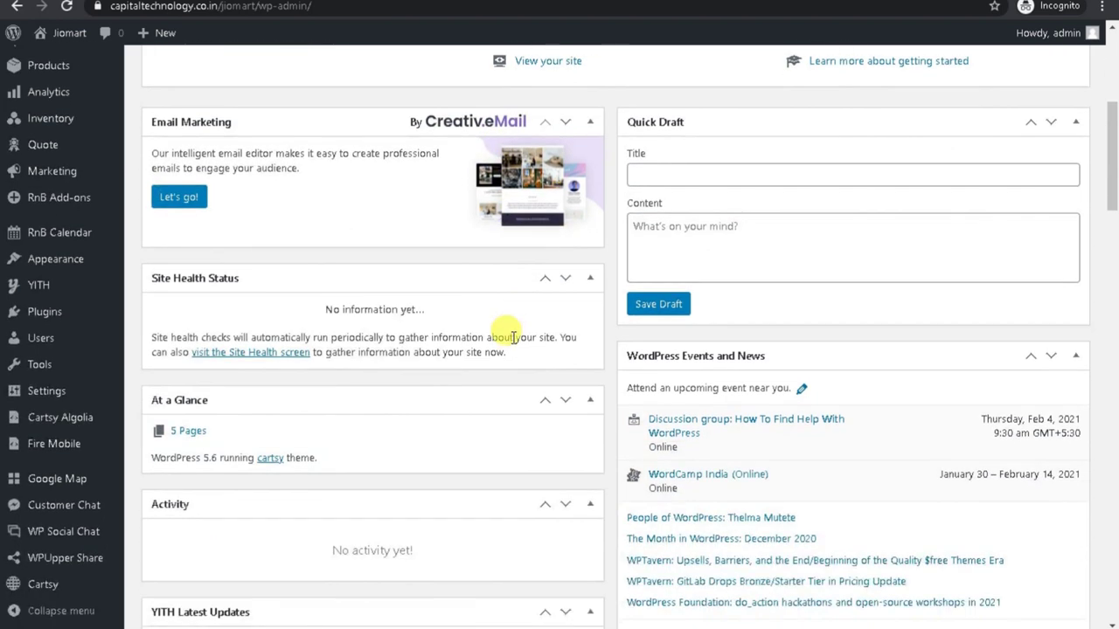
pyautogui.scroll(-2, 514, 337)
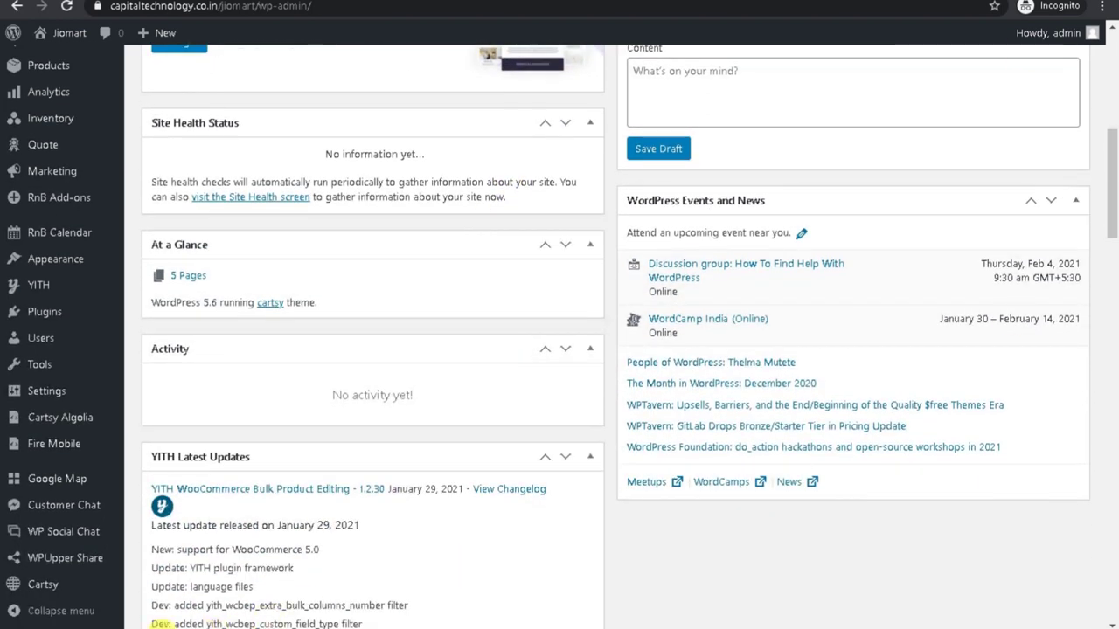
pyautogui.moveTo(54, 585)
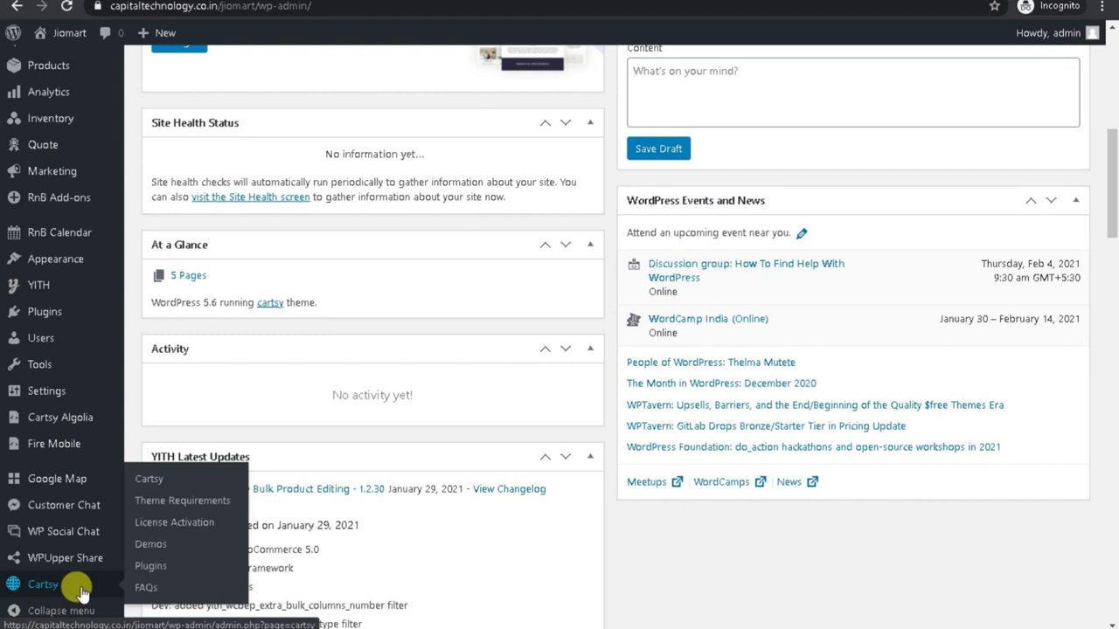
pyautogui.click(151, 546)
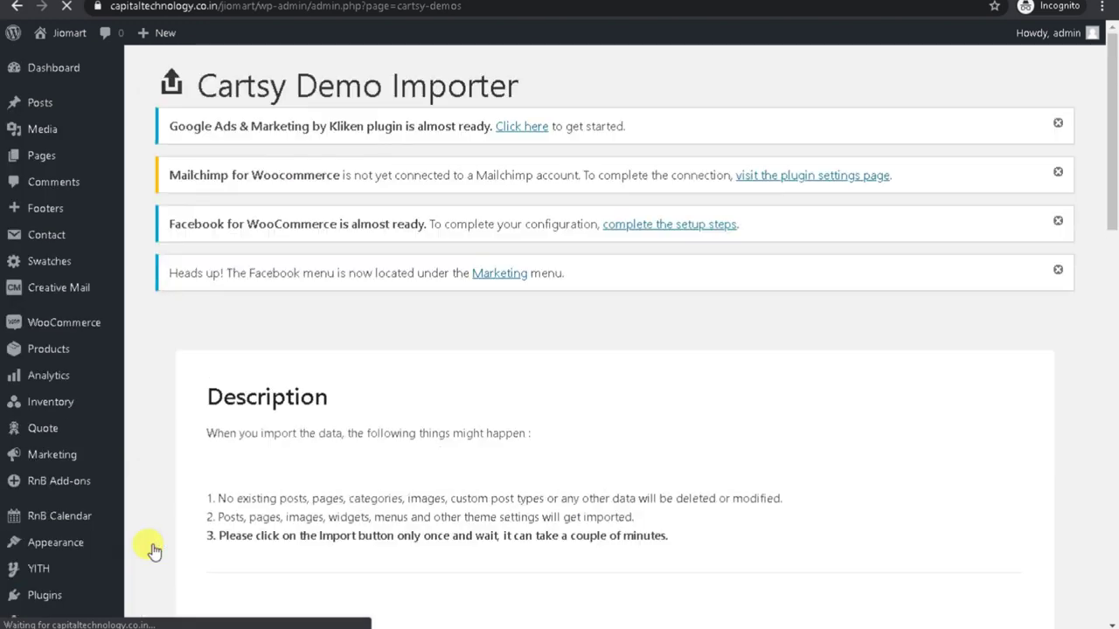
# Read through the demo importer's description text.
pyautogui.scroll(-4, 378, 511)
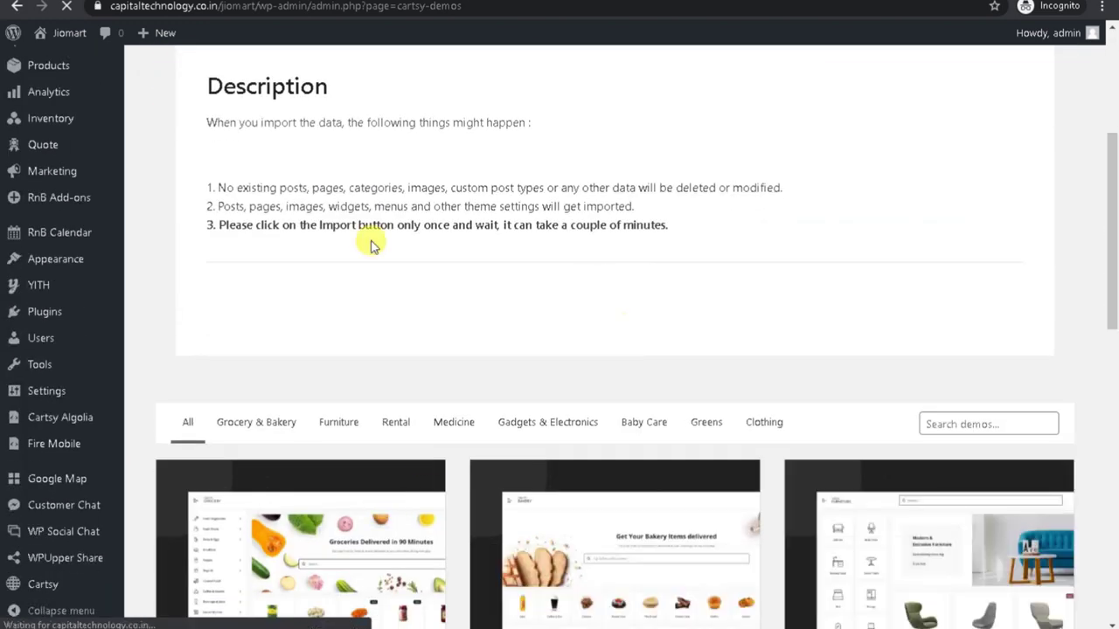
pyautogui.moveTo(222, 71); pyautogui.dragTo(512, 187)
pyautogui.click(251, 203)
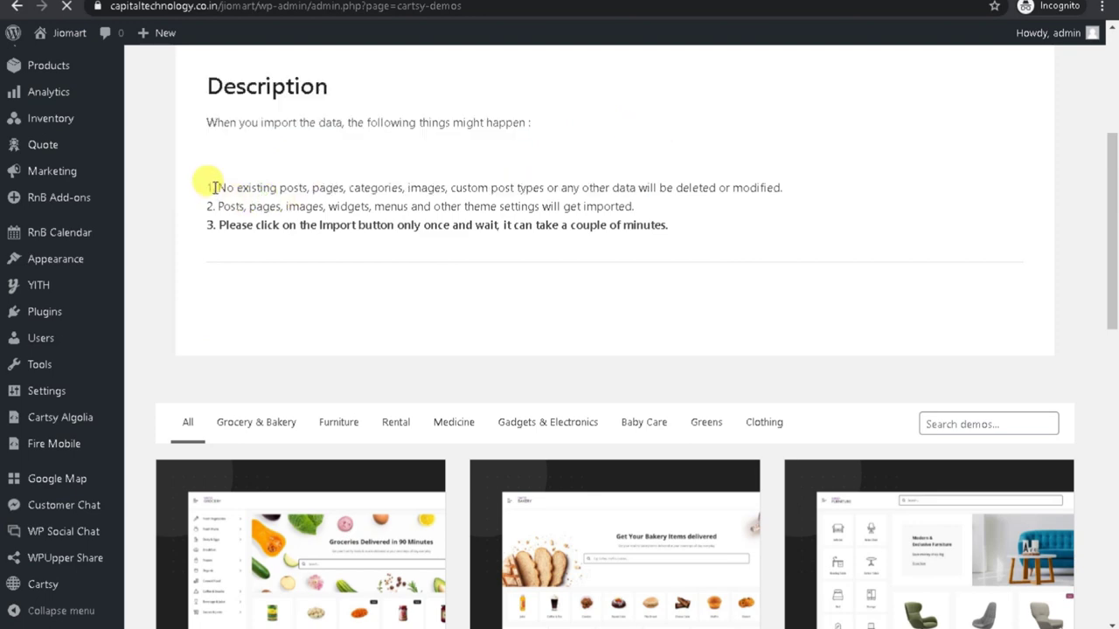
pyautogui.moveTo(213, 183); pyautogui.dragTo(749, 220)
pyautogui.scroll(-4, 724, 250)
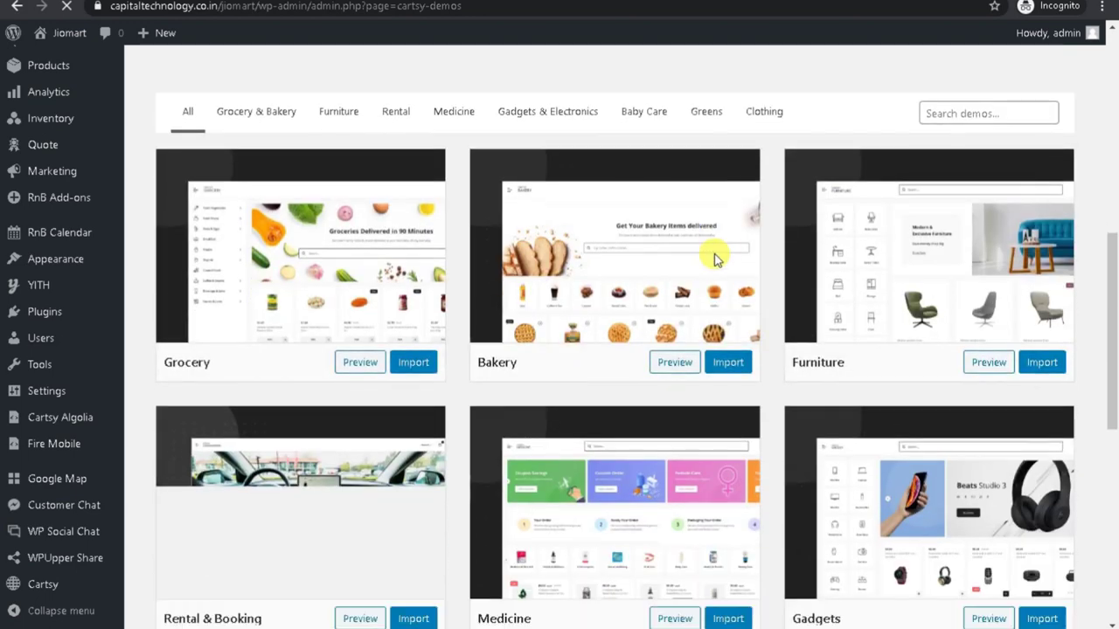
pyautogui.scroll(2, 713, 258)
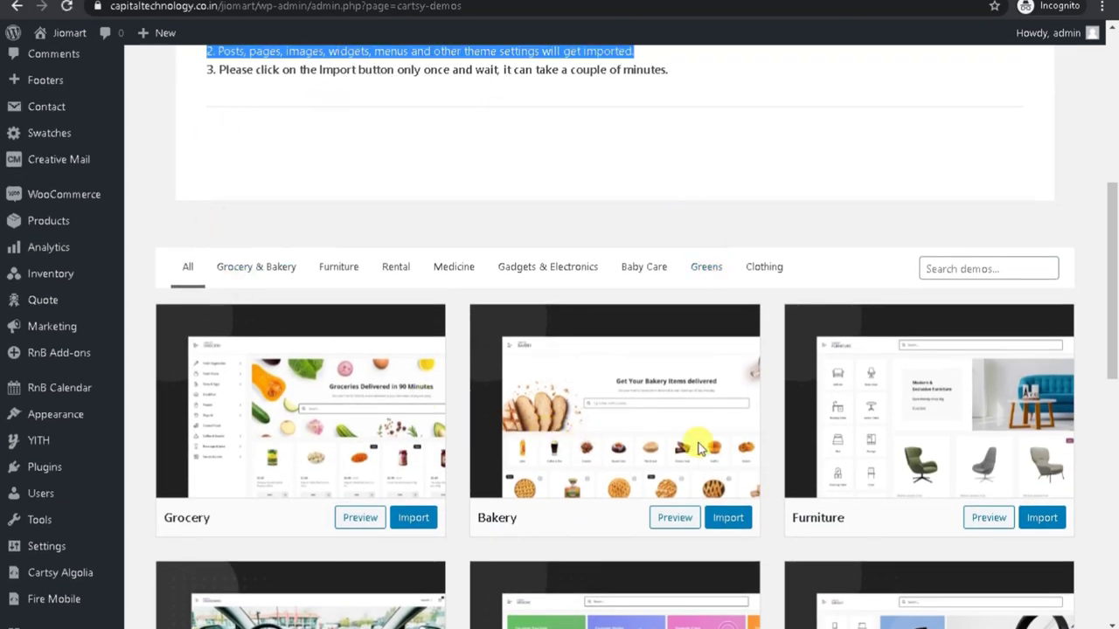
pyautogui.scroll(-4, 708, 247)
pyautogui.scroll(3, 391, 401)
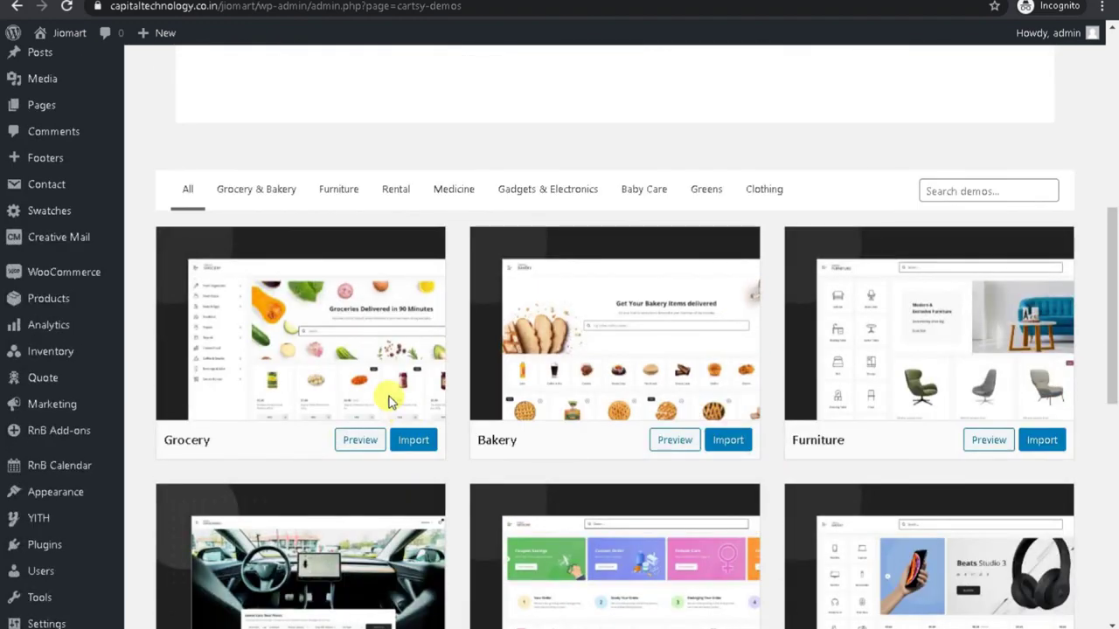
# Browse the Grocery, Furniture, Rental, Medicine, Gadgets, Baby Care, Greens and Clothing filters, then All.
pyautogui.click(256, 198)
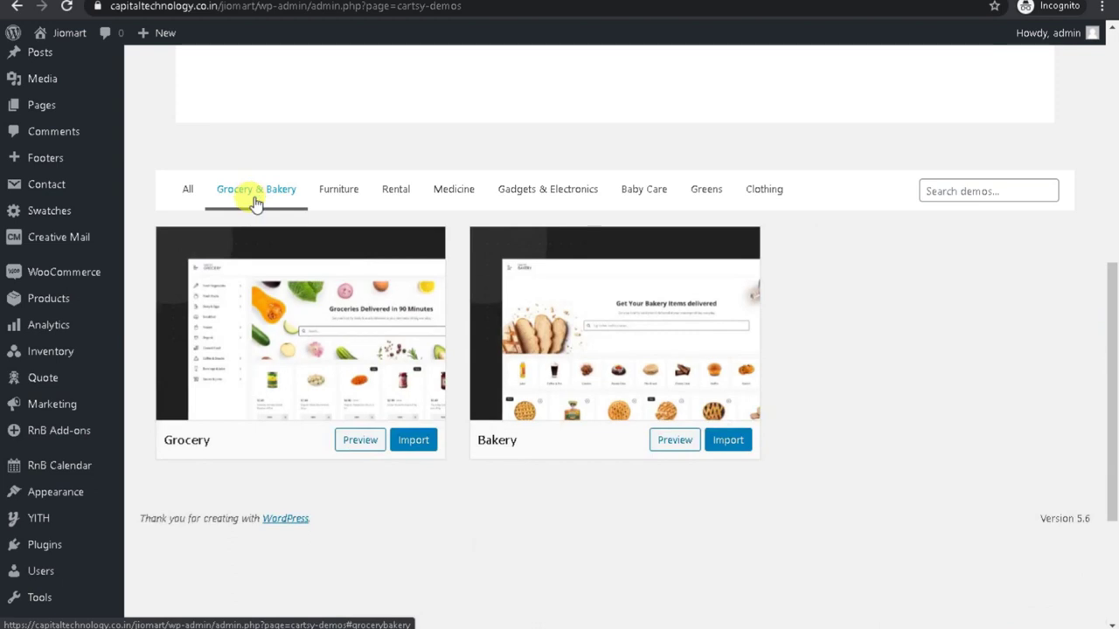
pyautogui.click(339, 190)
pyautogui.click(395, 191)
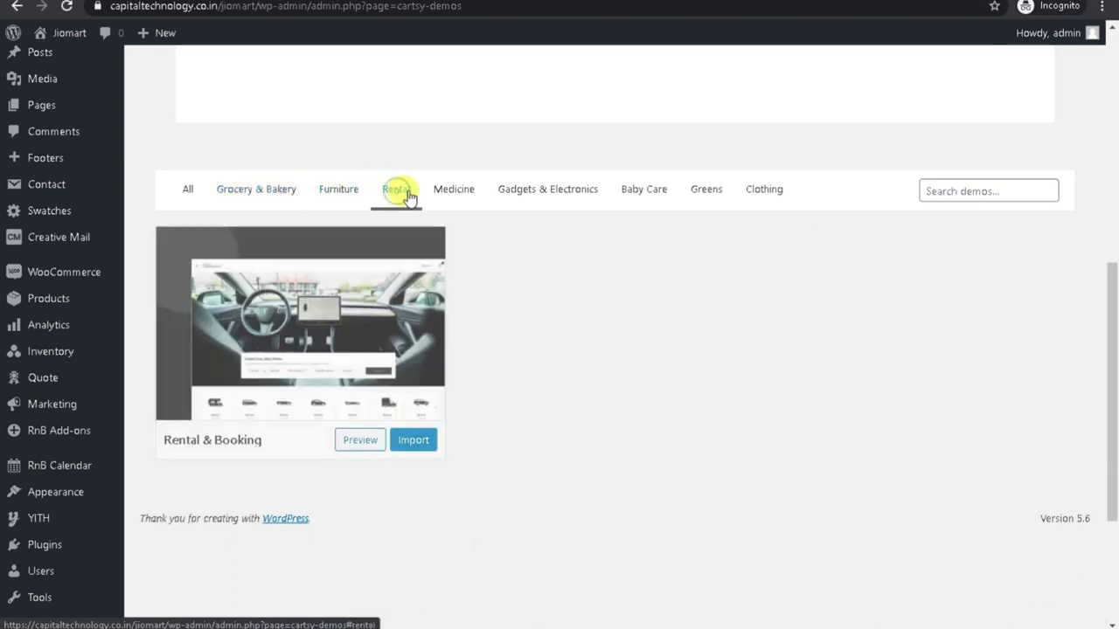
pyautogui.click(461, 194)
pyautogui.click(544, 192)
pyautogui.click(643, 191)
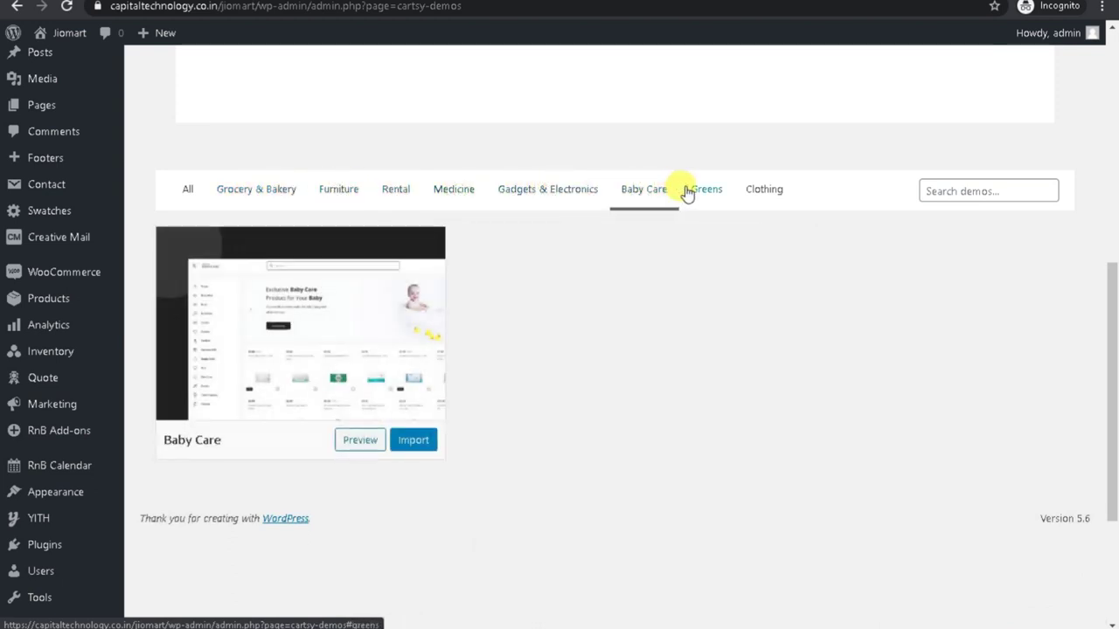
pyautogui.click(699, 191)
pyautogui.click(761, 193)
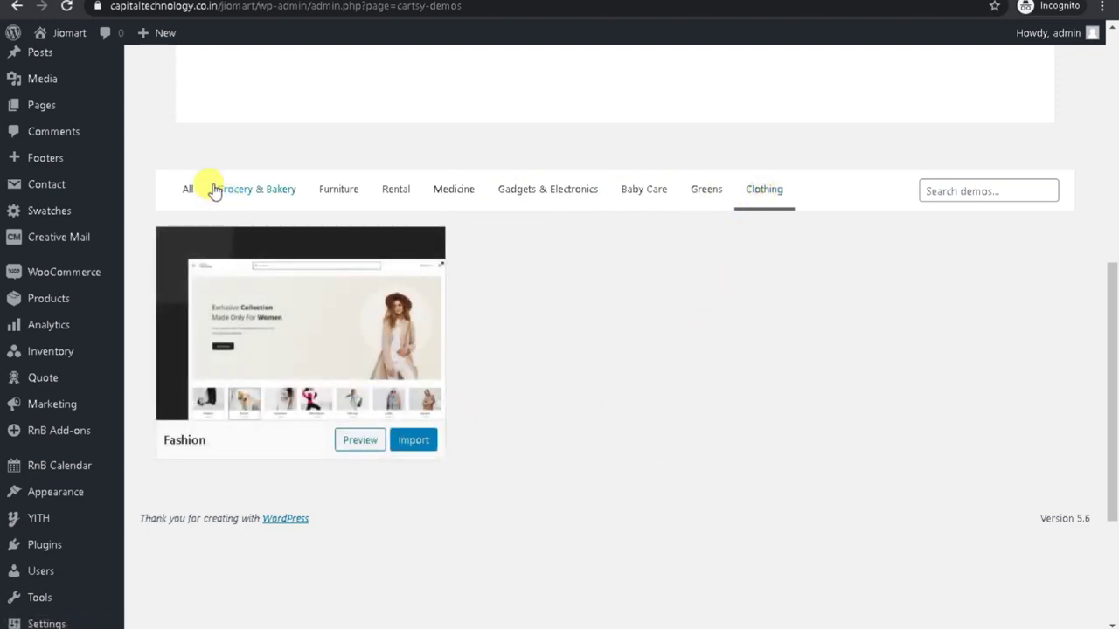
pyautogui.click(184, 189)
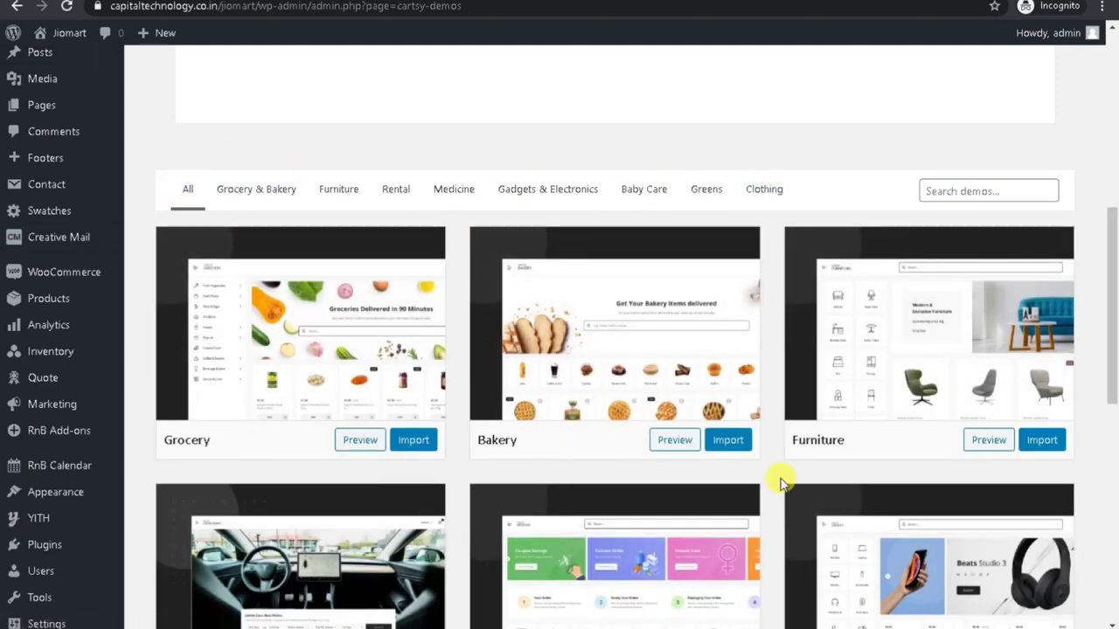
# Import the Grocery demo and confirm with 'Yes, import!'.
pyautogui.scroll(-2, 781, 479)
pyautogui.click(412, 285)
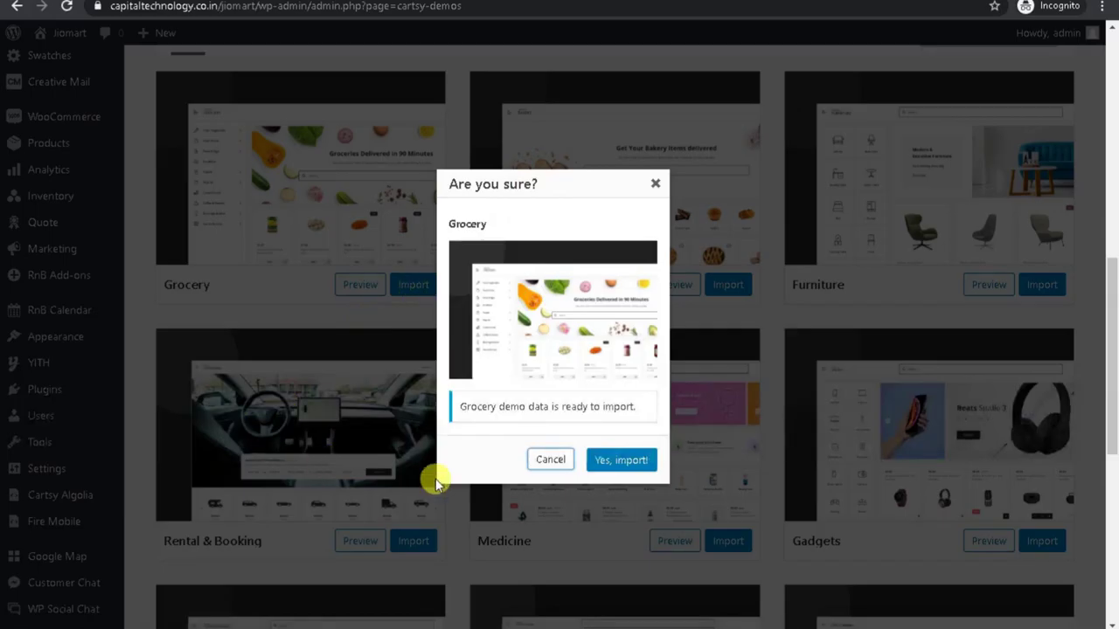
pyautogui.click(611, 461)
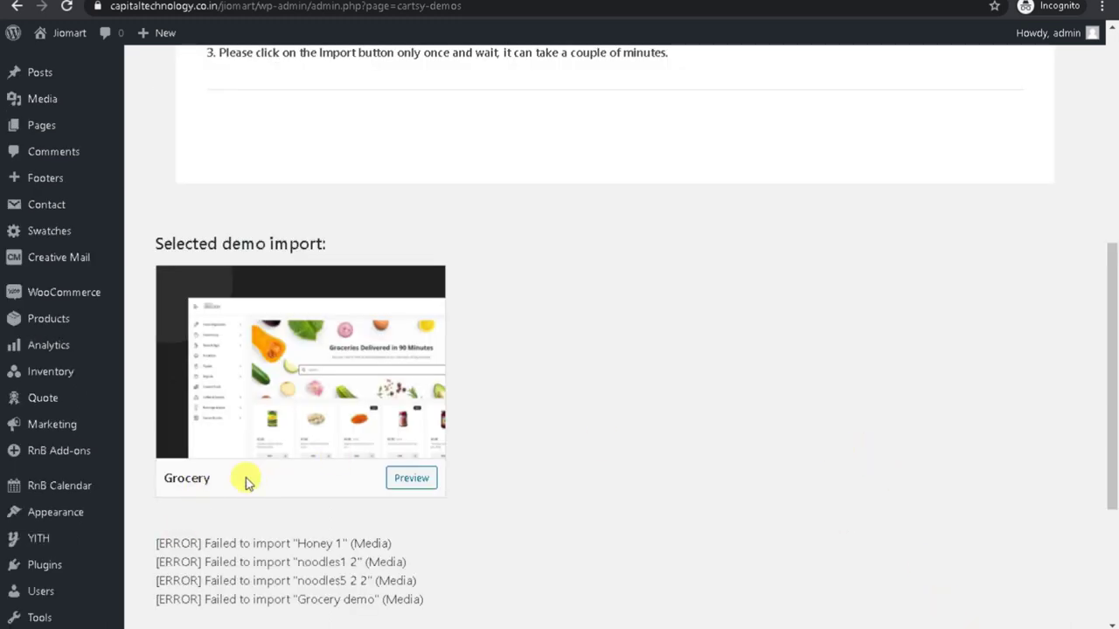
# Review the failed media import lines and open the log file link in a new window.
pyautogui.scroll(-1, 349, 386)
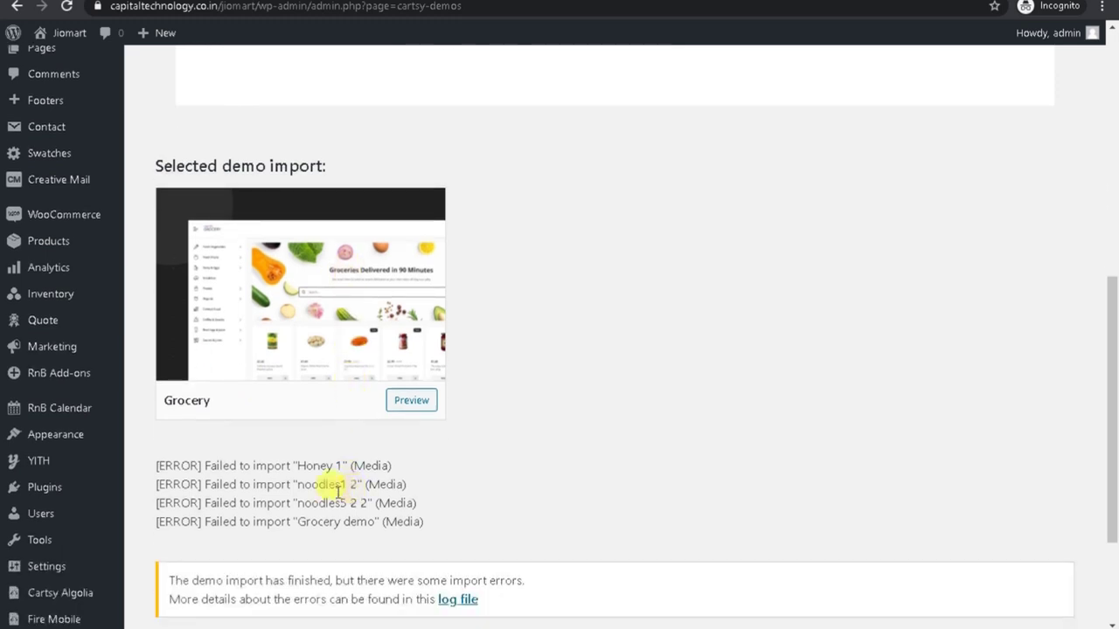
pyautogui.moveTo(172, 456); pyautogui.dragTo(336, 464)
pyautogui.moveTo(229, 484); pyautogui.dragTo(262, 512)
pyautogui.moveTo(402, 502); pyautogui.dragTo(371, 535)
pyautogui.click(418, 543)
pyautogui.rightClick(461, 600)
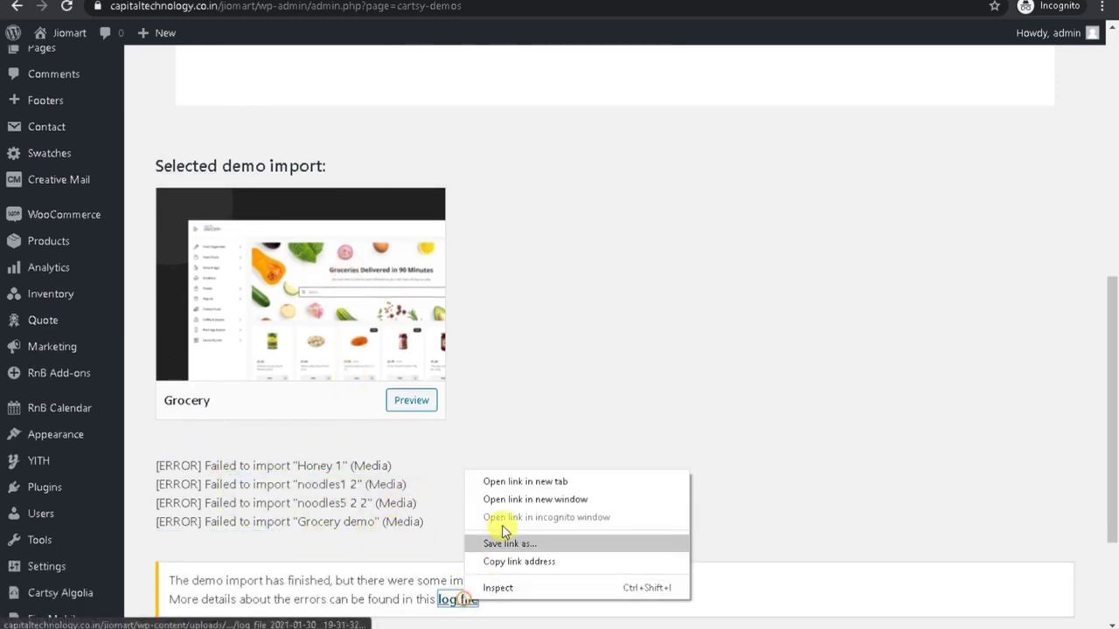
pyautogui.click(523, 481)
pyautogui.hotkey('ctrl', 'Tab')
# Read the log's media errors, including the Honey 1 failure.
pyautogui.scroll(-5, 270, 428)
pyautogui.scroll(-5, 270, 429)
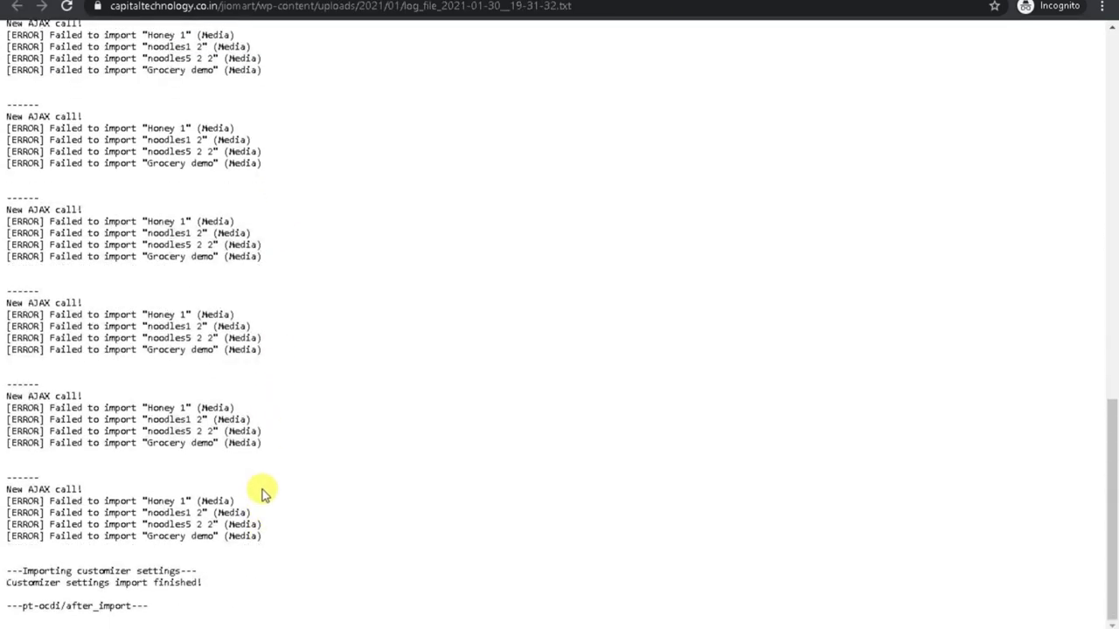
pyautogui.moveTo(93, 382); pyautogui.dragTo(321, 428)
pyautogui.moveTo(151, 477); pyautogui.dragTo(245, 529)
pyautogui.scroll(15, 334, 394)
# Reload the Jiomart storefront and return to it once it loads.
pyautogui.hotkey('ctrl', 'Tab')
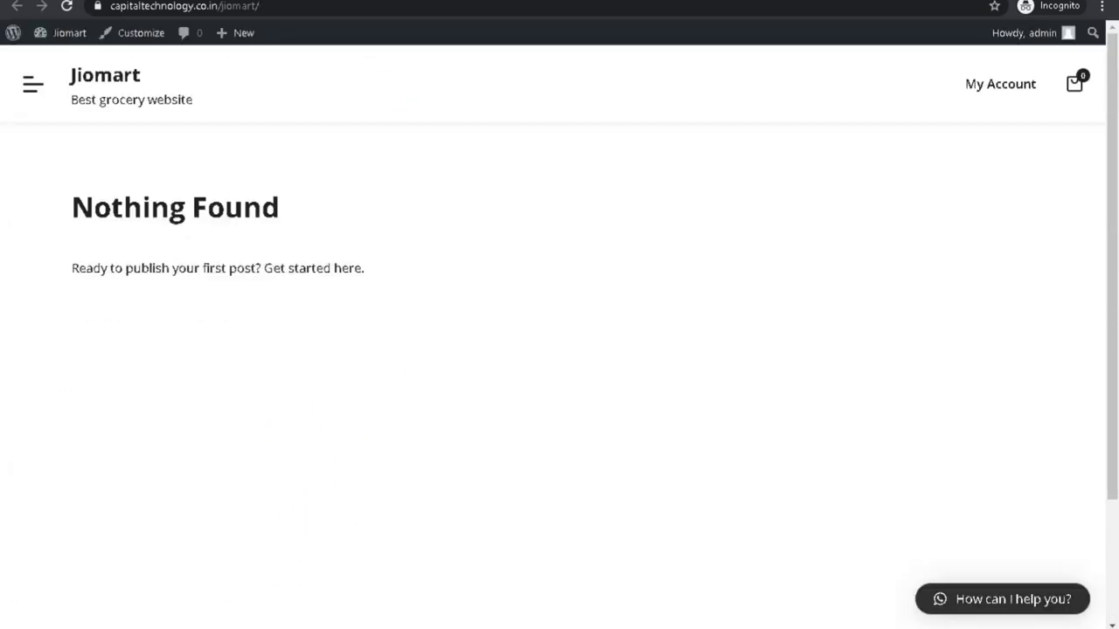
pyautogui.click(67, 7)
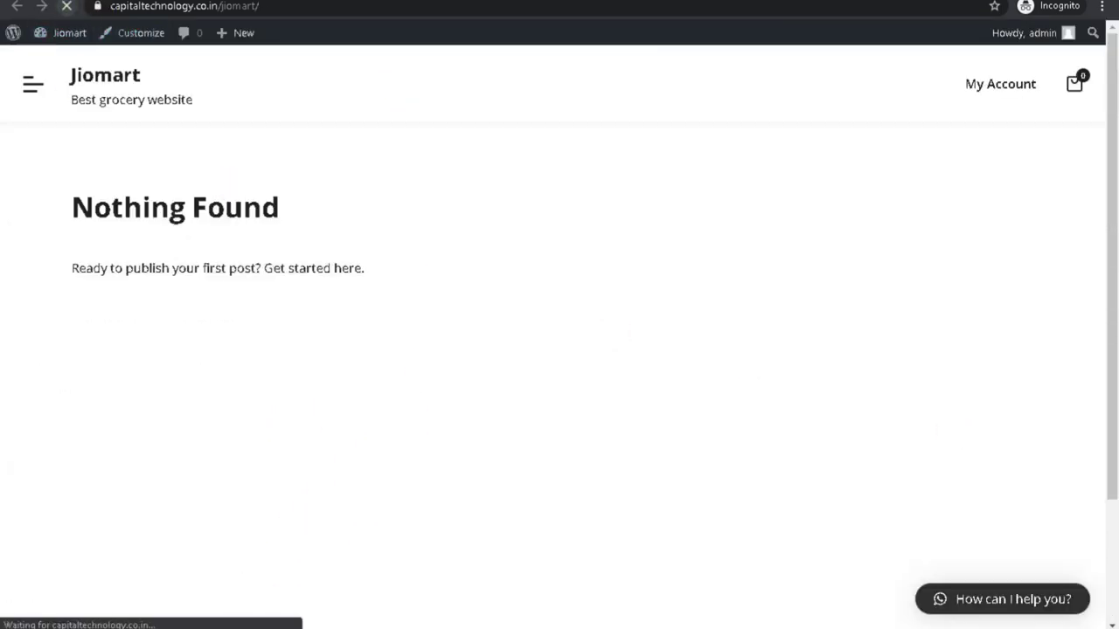
pyautogui.hotkey('ctrl', 'Tab')
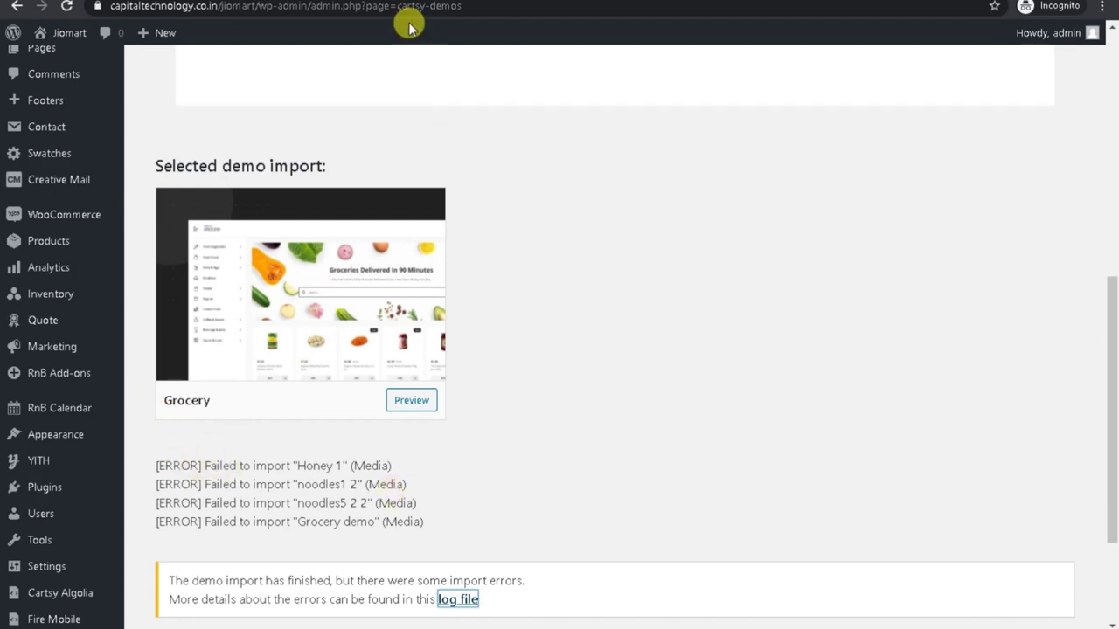
pyautogui.hotkey('ctrl', 'Tab')
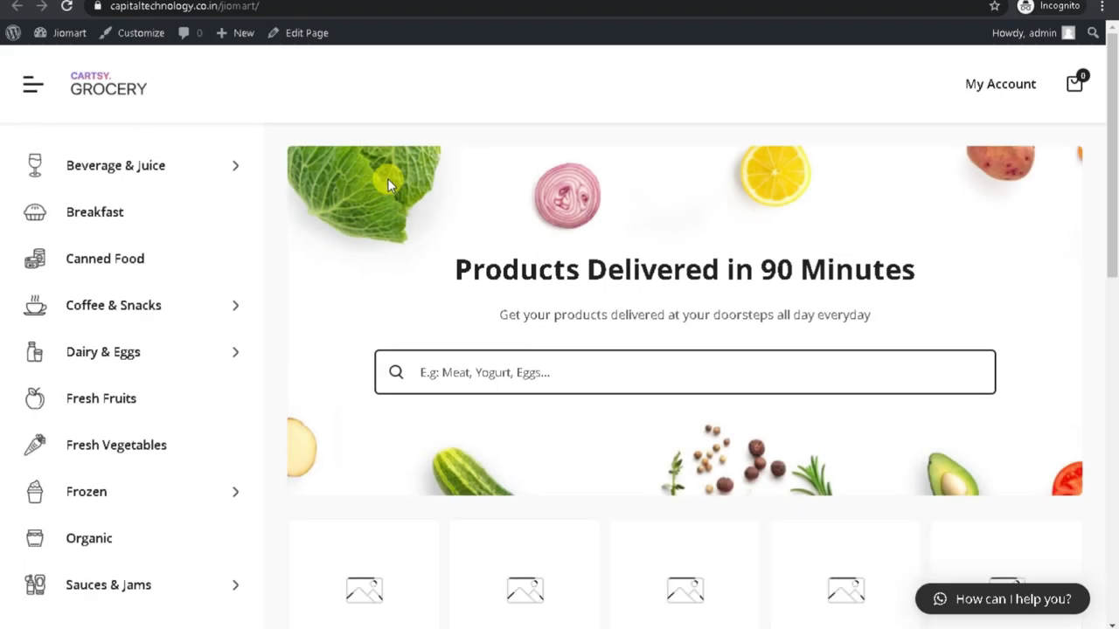
# Close the Subscribe popup and load two more batches of products with Load More.
pyautogui.scroll(-5, 437, 180)
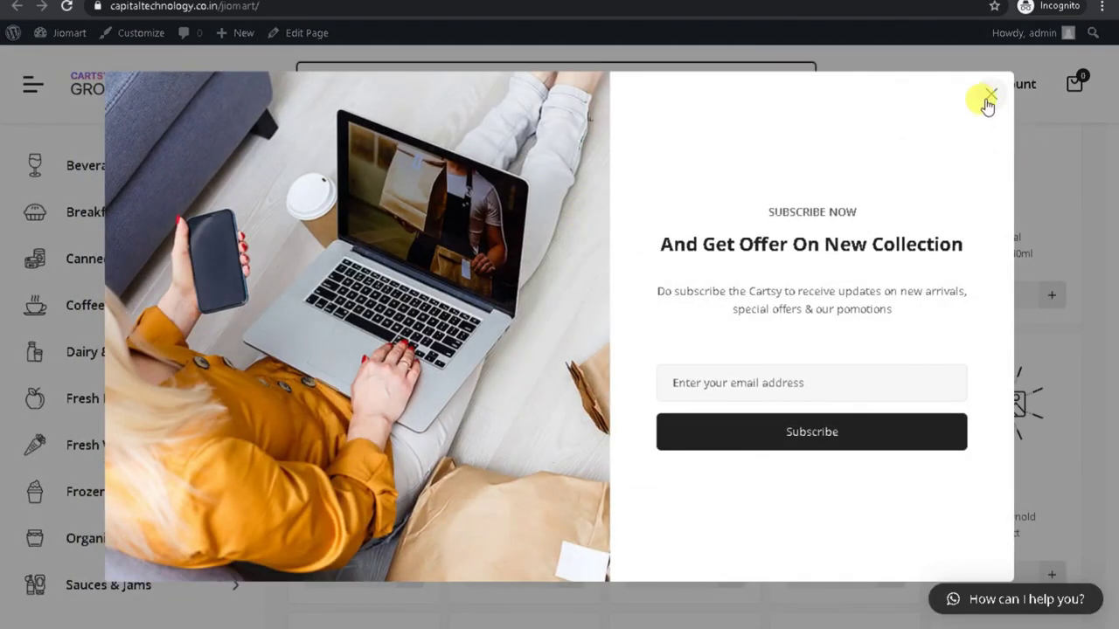
pyautogui.click(988, 98)
pyautogui.scroll(-5, 585, 341)
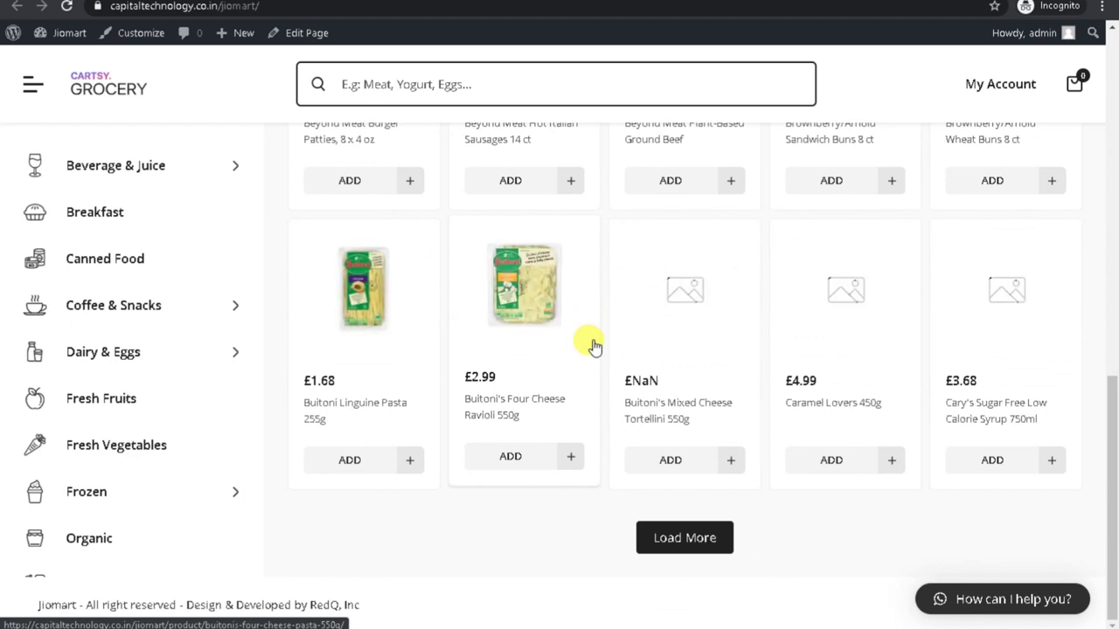
pyautogui.click(666, 546)
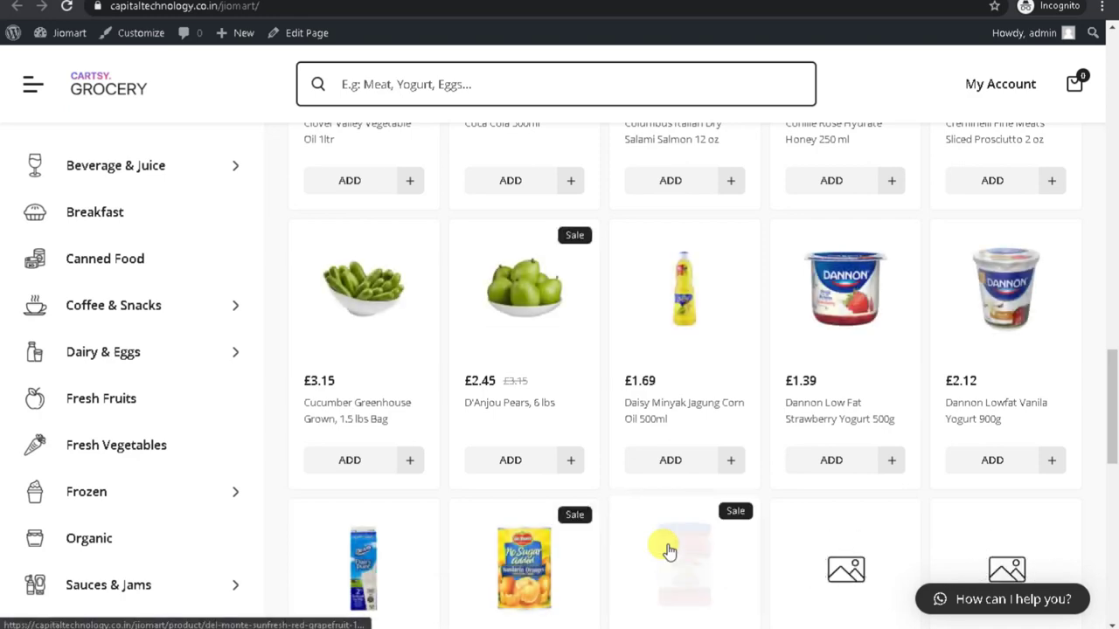
pyautogui.scroll(-4, 629, 472)
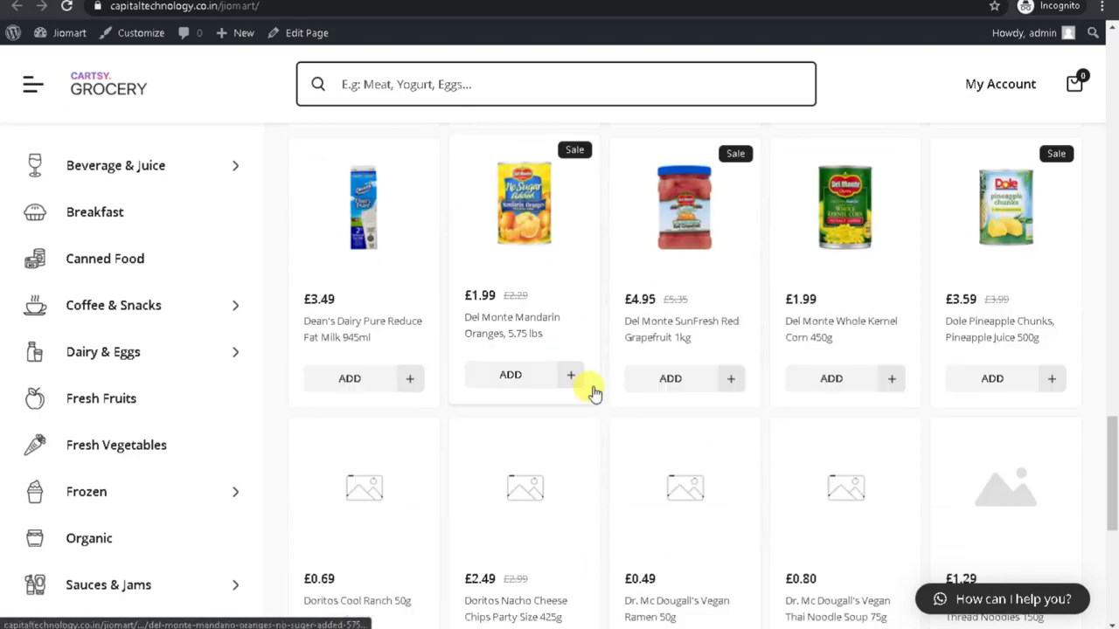
pyautogui.scroll(-5, 1049, 263)
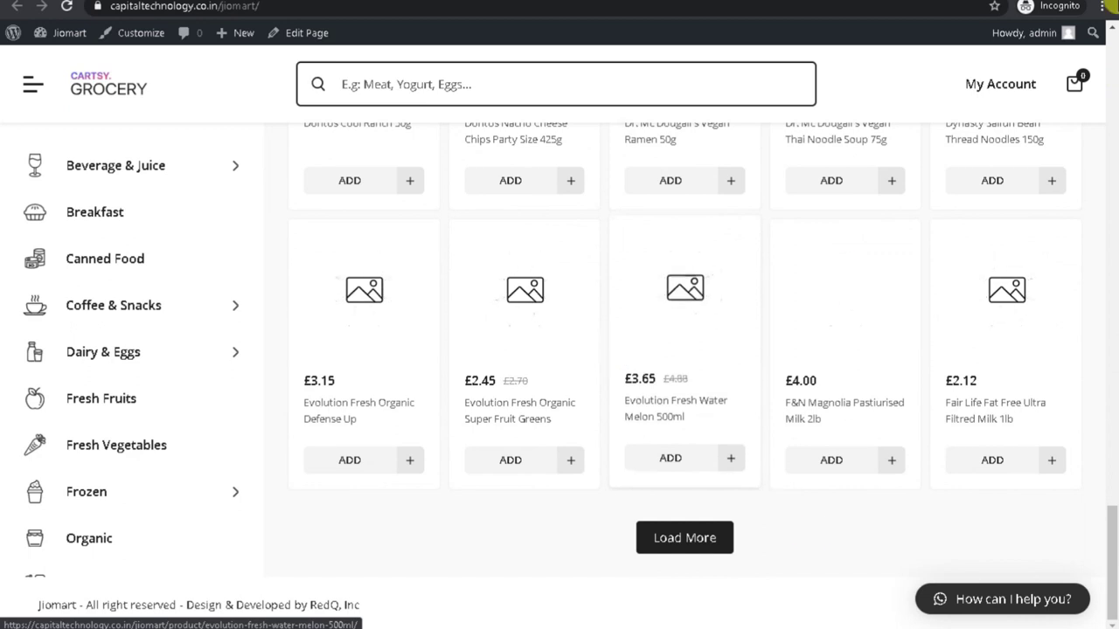
pyautogui.click(649, 537)
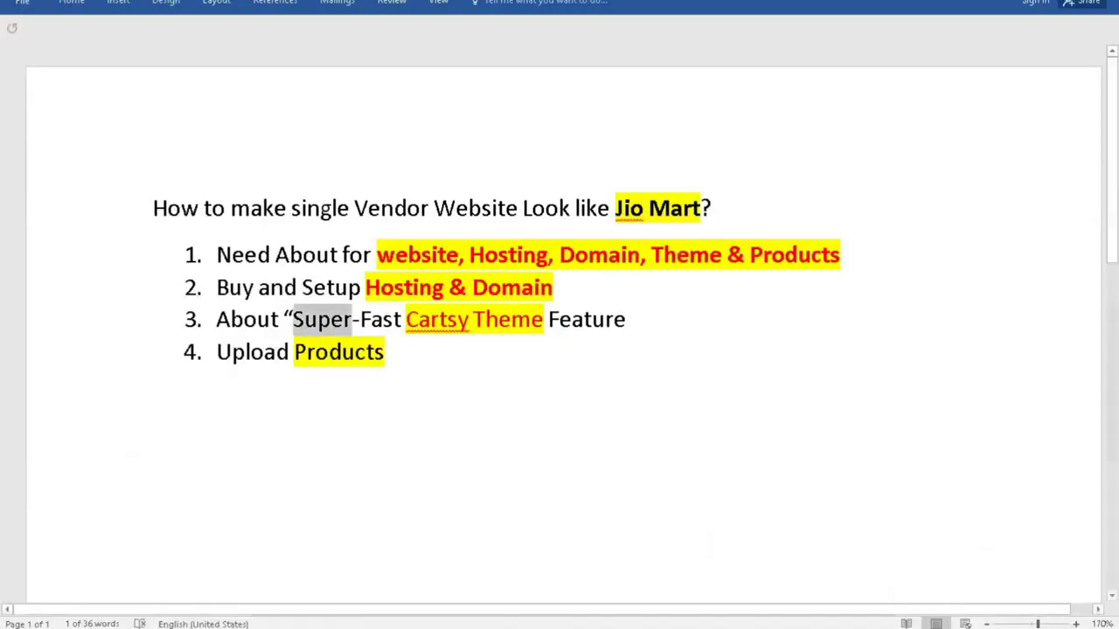
# Highlight 'Upload Products' in the outline, deselect, and move to the SuperFast WordPress Theme YouTube results.
pyautogui.moveTo(218, 363); pyautogui.dragTo(425, 370)
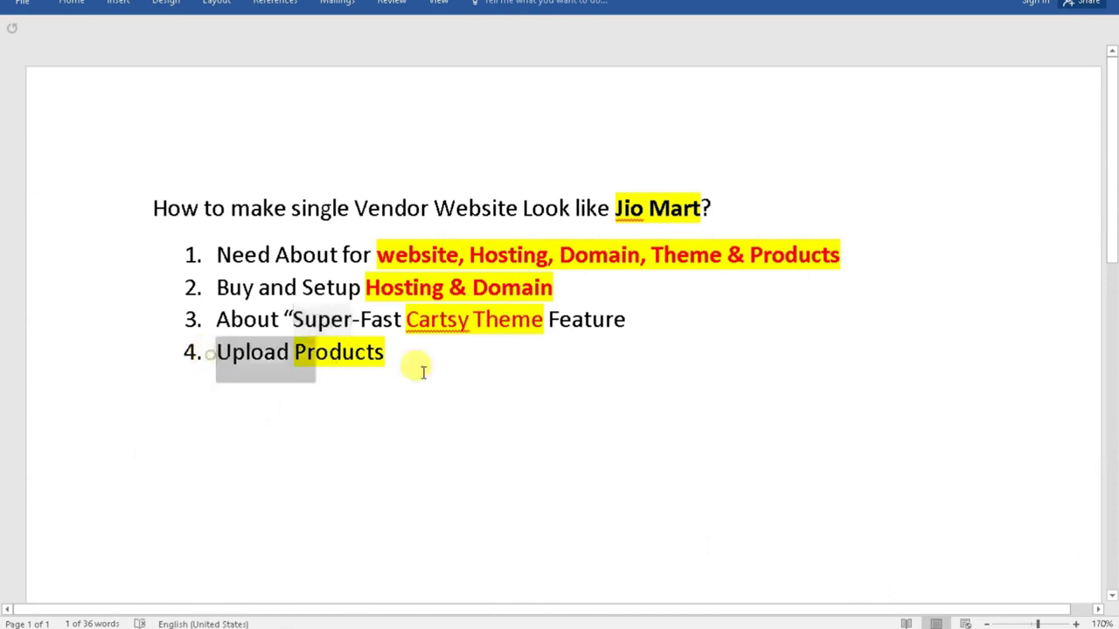
pyautogui.click(411, 422)
pyautogui.moveTo(744, 627)
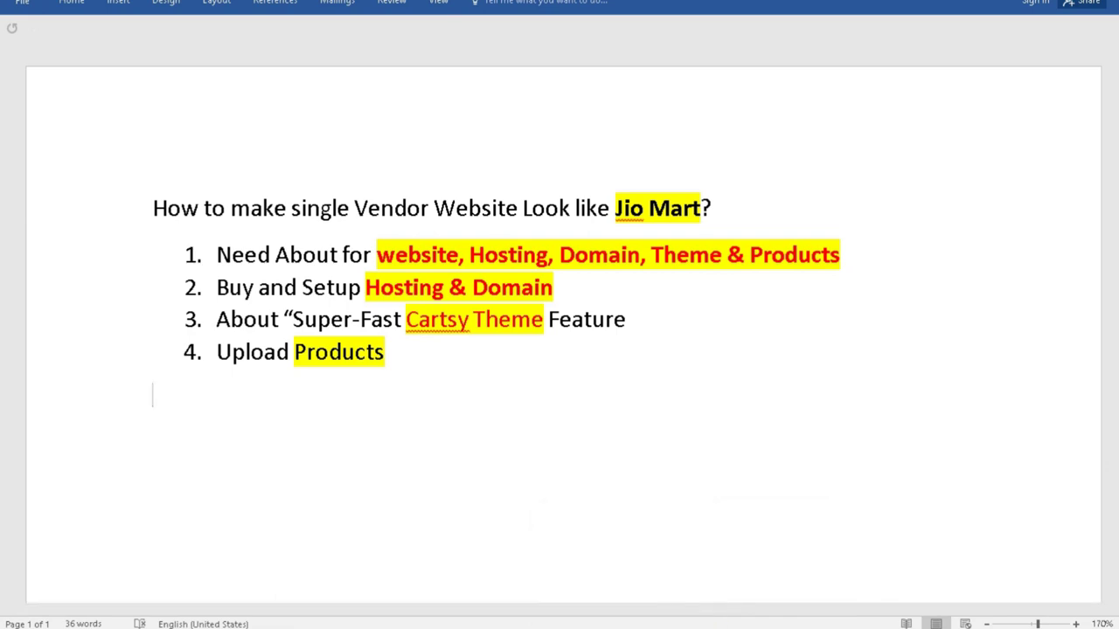
pyautogui.click(722, 597)
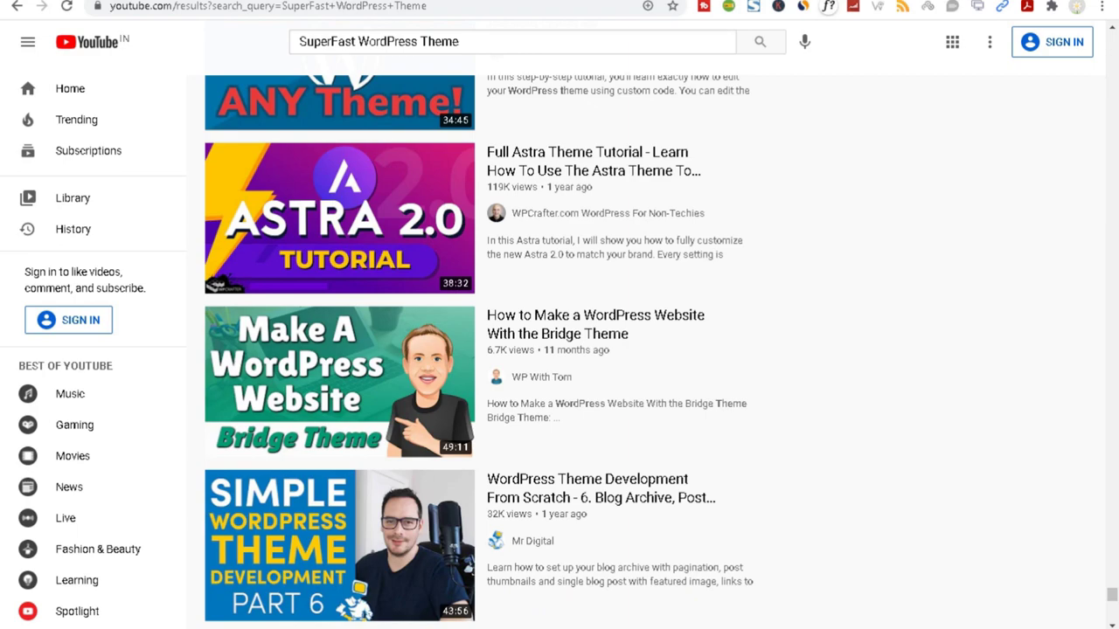
pyautogui.click(883, 599)
pyautogui.scroll(7, 306, 350)
pyautogui.scroll(15, 297, 253)
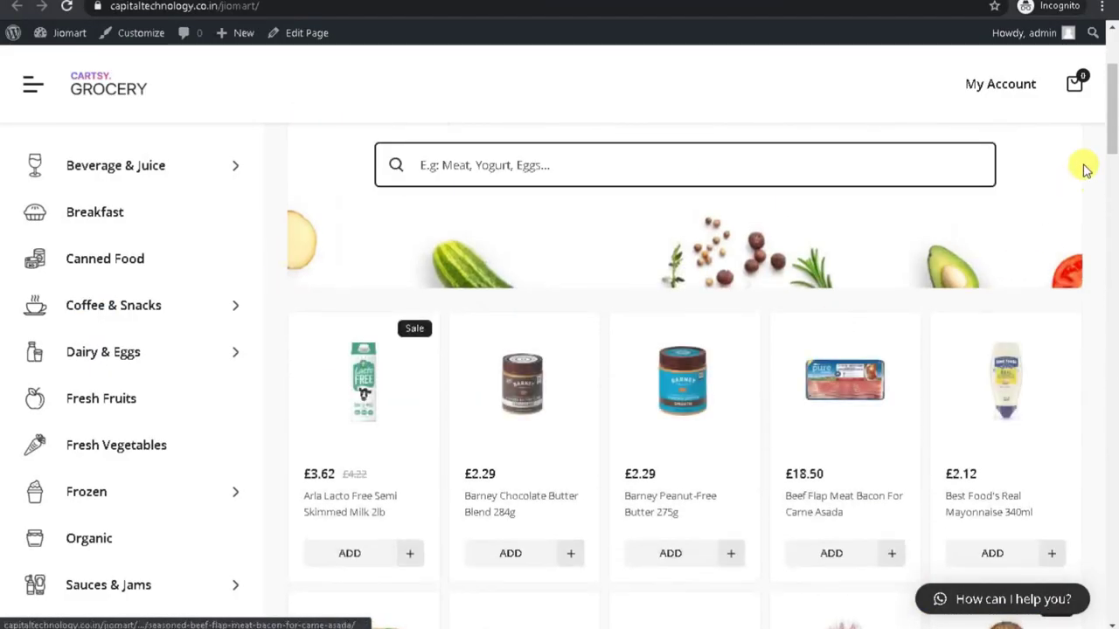
pyautogui.moveTo(1113, 105); pyautogui.dragTo(1111, 544)
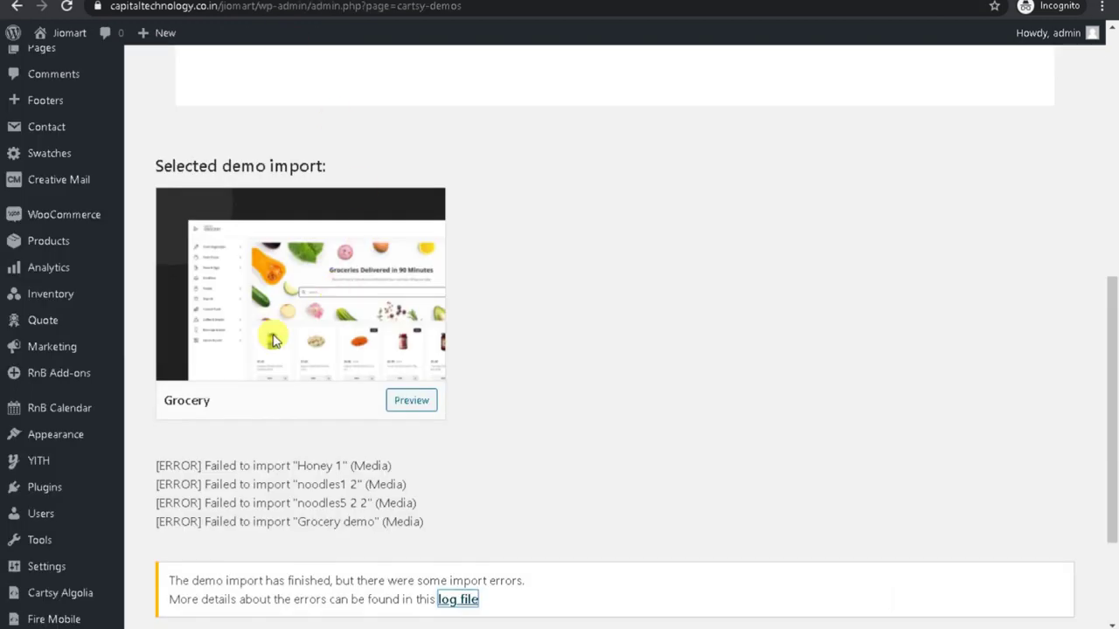
pyautogui.click(38, 249)
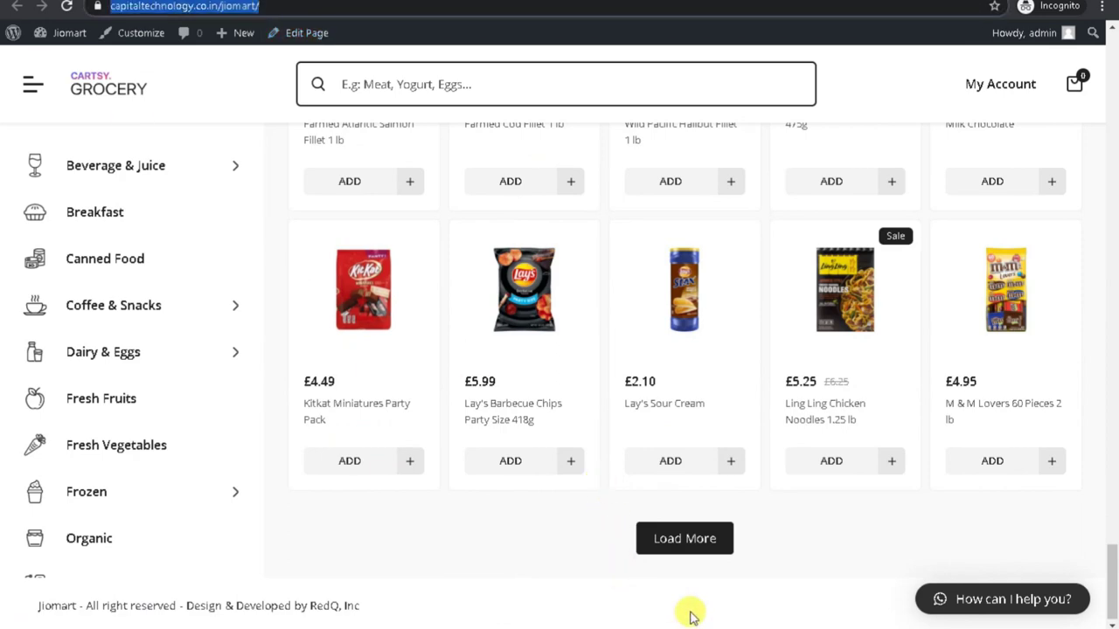
pyautogui.moveTo(847, 627)
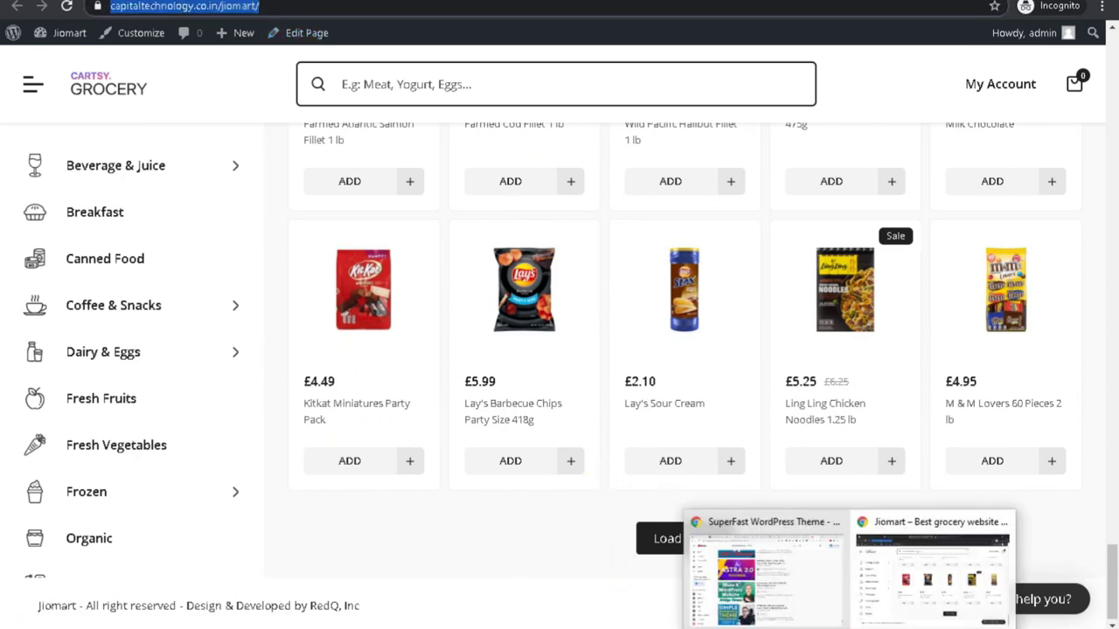
pyautogui.click(757, 603)
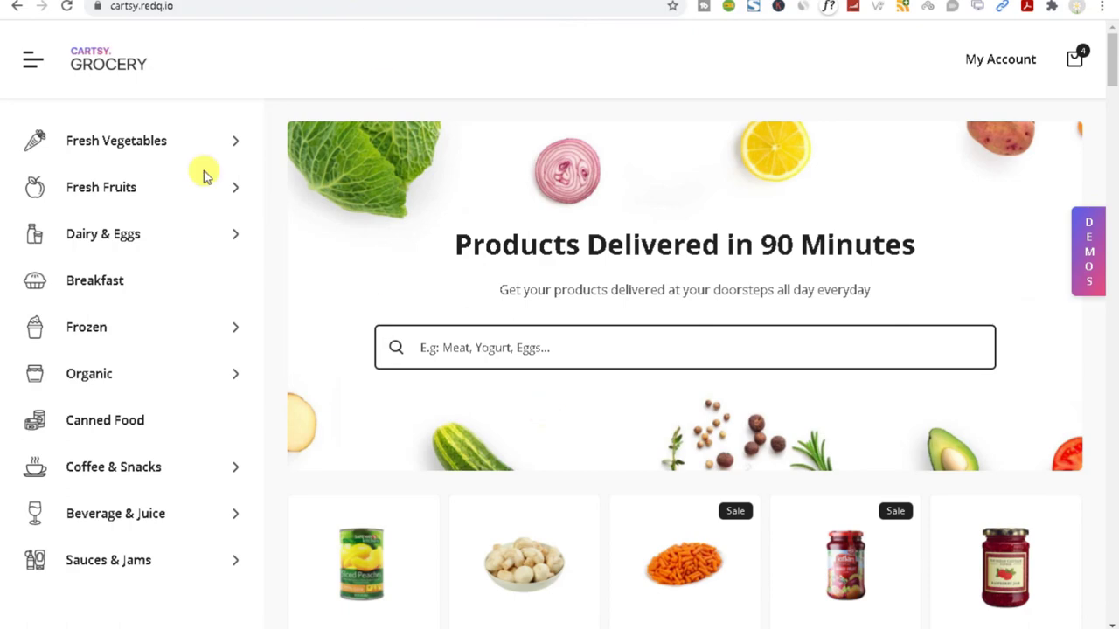
# Scroll through the cartsy.redq.io Grocery demo products, then return to the Jiomart storefront window.
pyautogui.scroll(-20, 203, 176)
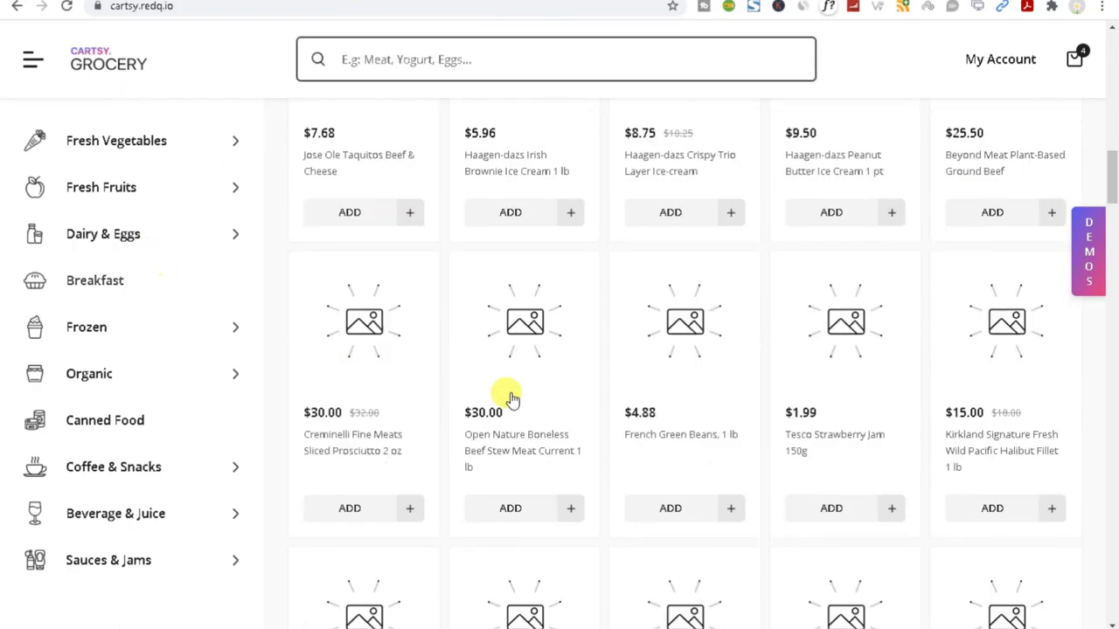
pyautogui.scroll(-5, 542, 447)
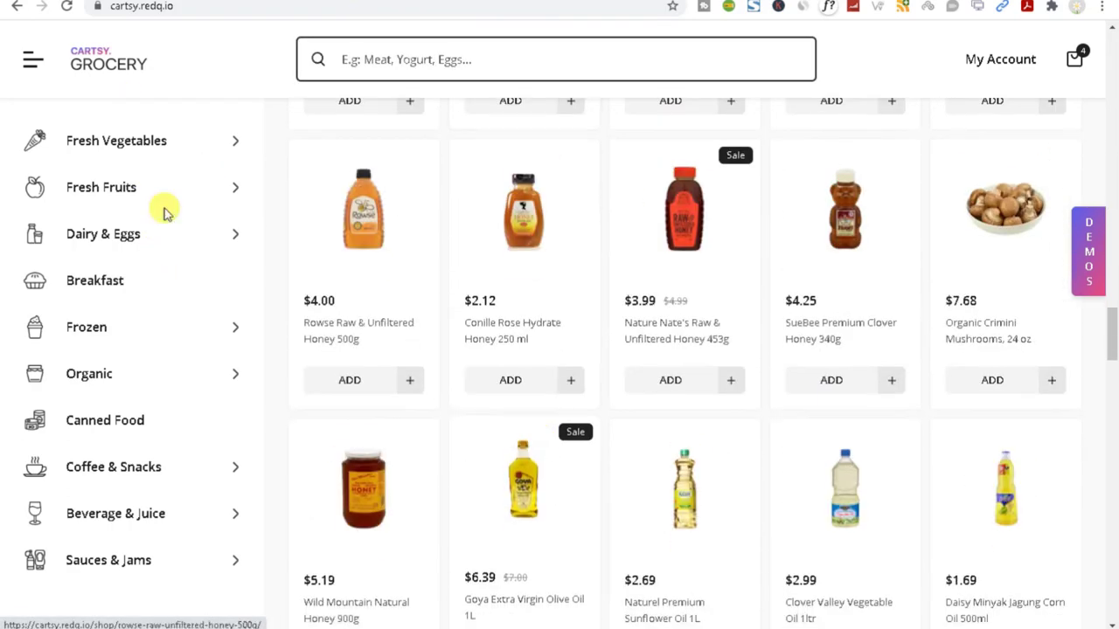
pyautogui.scroll(-3, 116, 525)
pyautogui.scroll(-5, 117, 529)
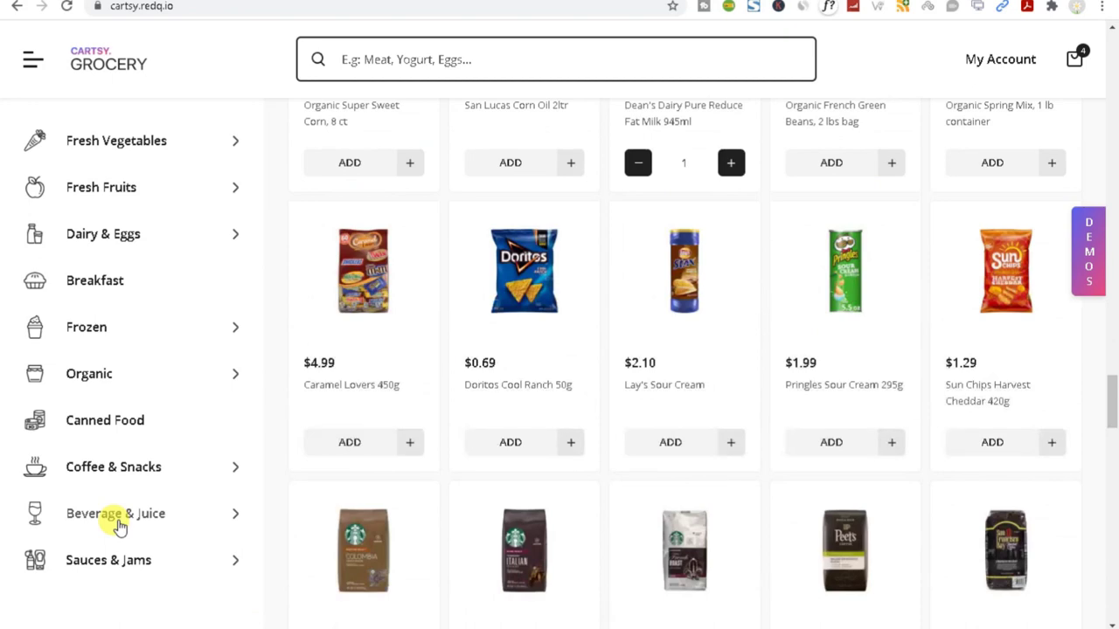
pyautogui.scroll(-12, 117, 529)
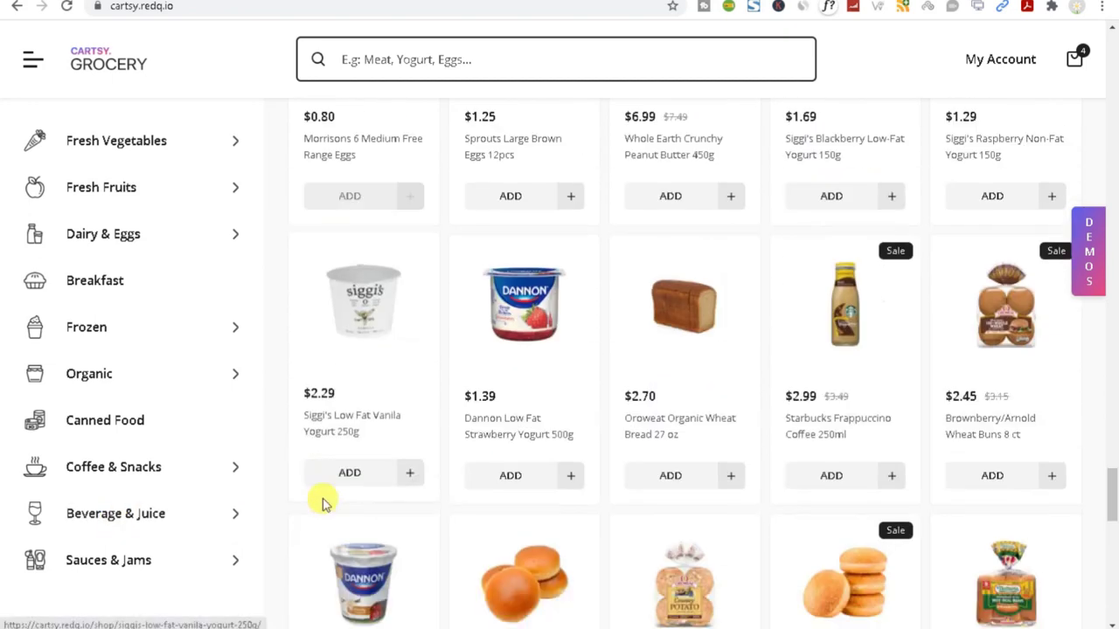
pyautogui.scroll(-3, 707, 400)
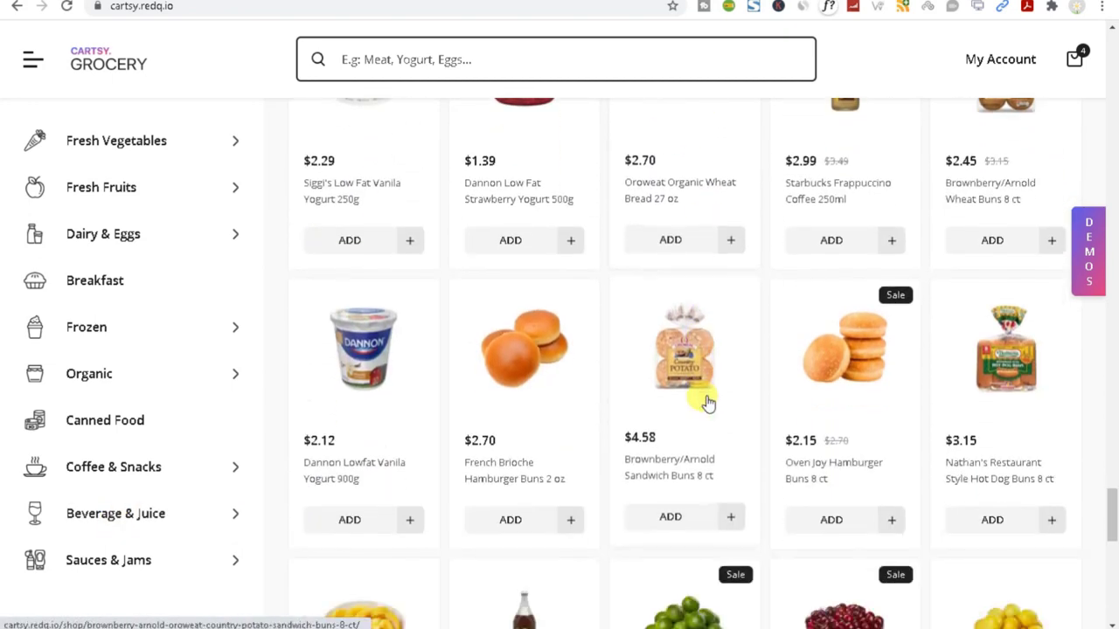
pyautogui.scroll(-4, 706, 402)
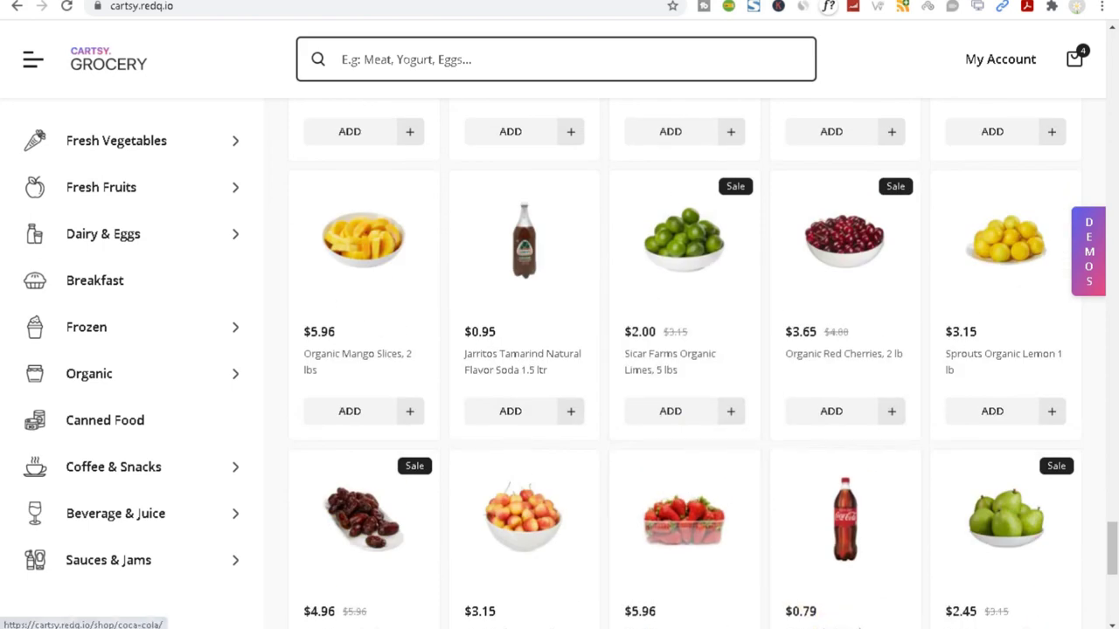
pyautogui.click(917, 589)
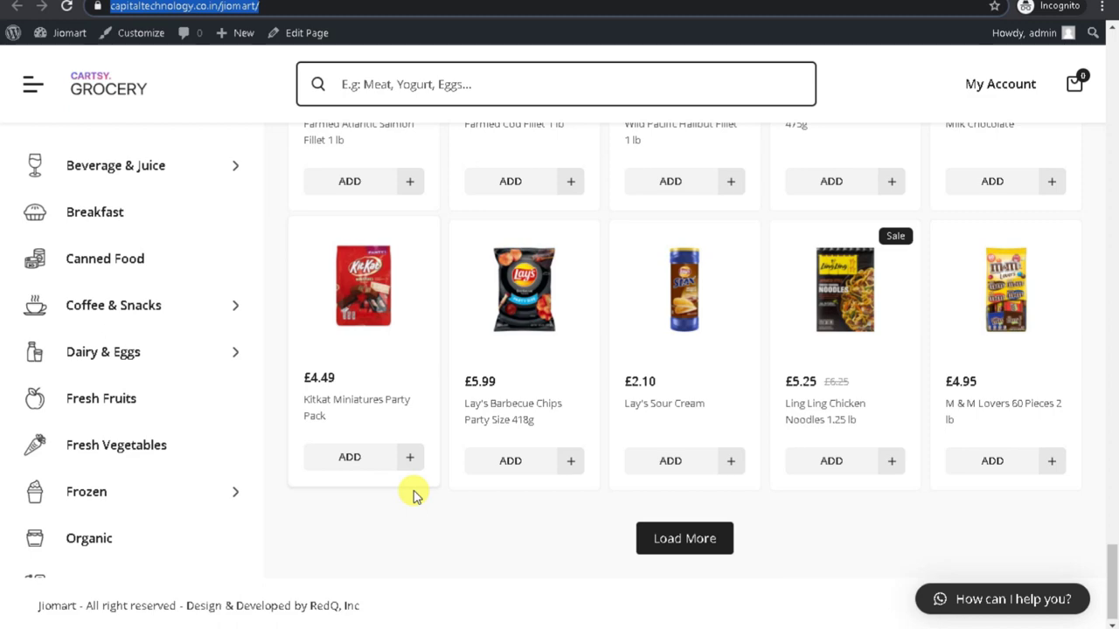
# Scroll back up the imported Jiomart product grid, then bring up the Chrome window showing JioMart.
pyautogui.scroll(20, 892, 500)
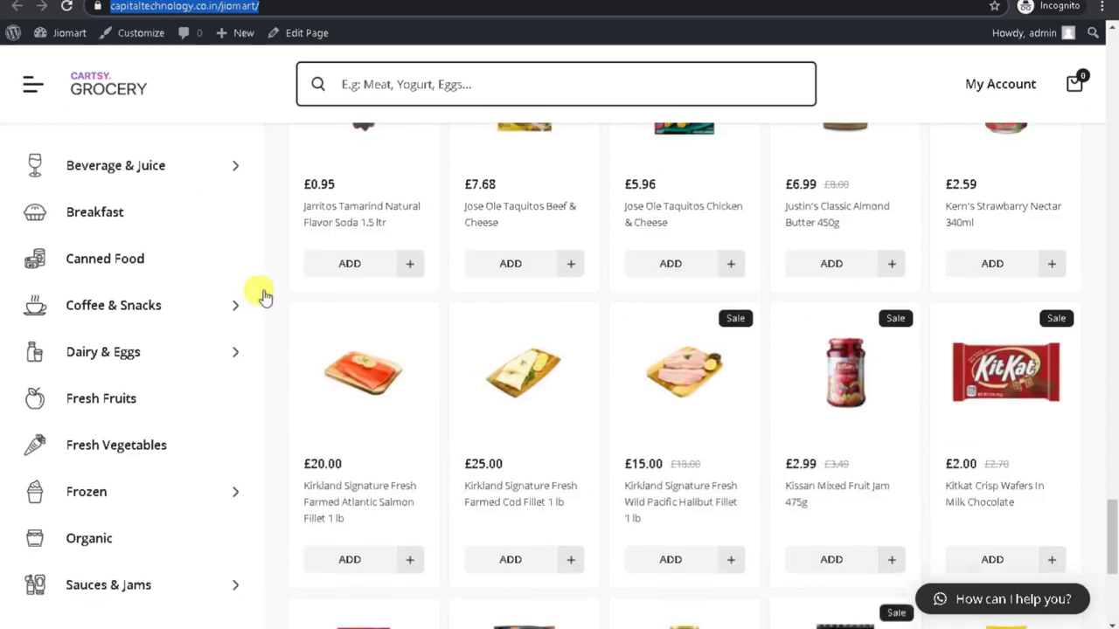
pyautogui.scroll(15, 626, 371)
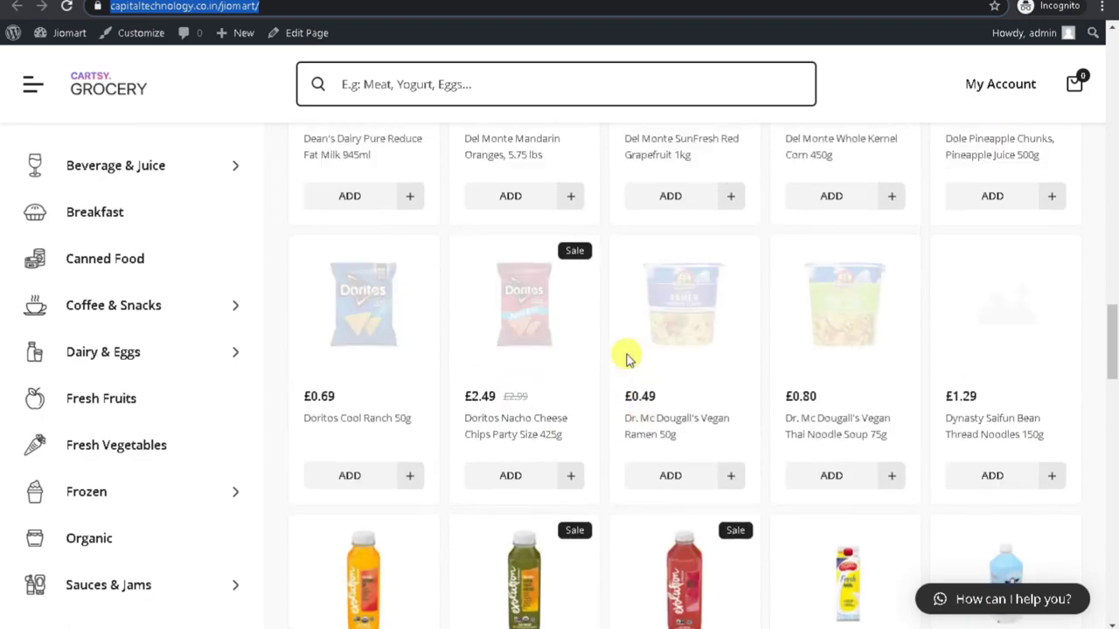
pyautogui.scroll(10, 468, 325)
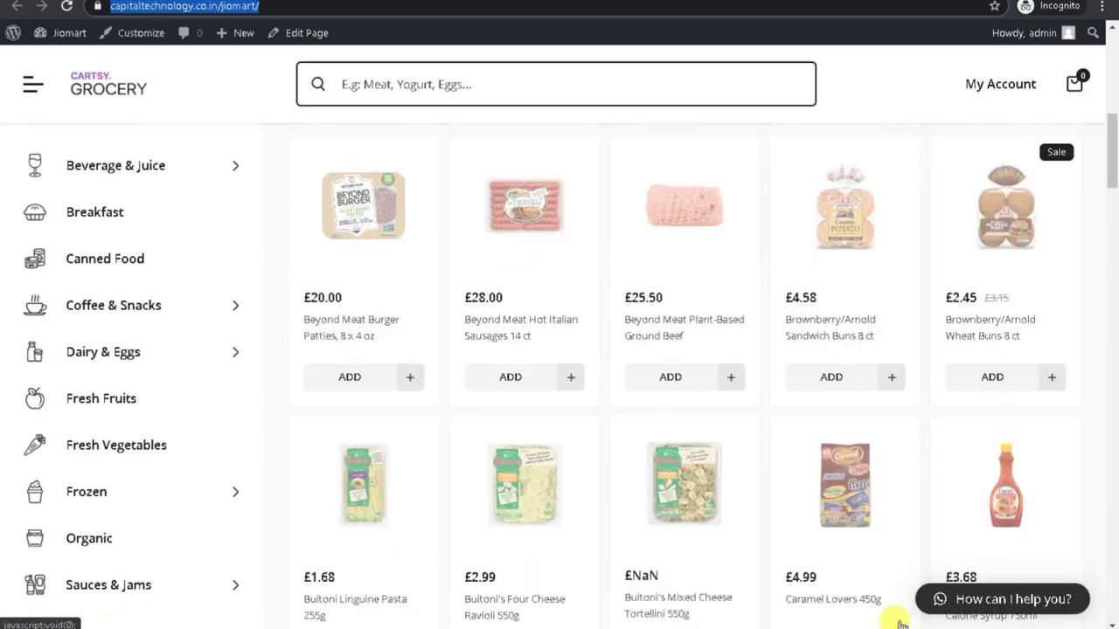
pyautogui.click(750, 602)
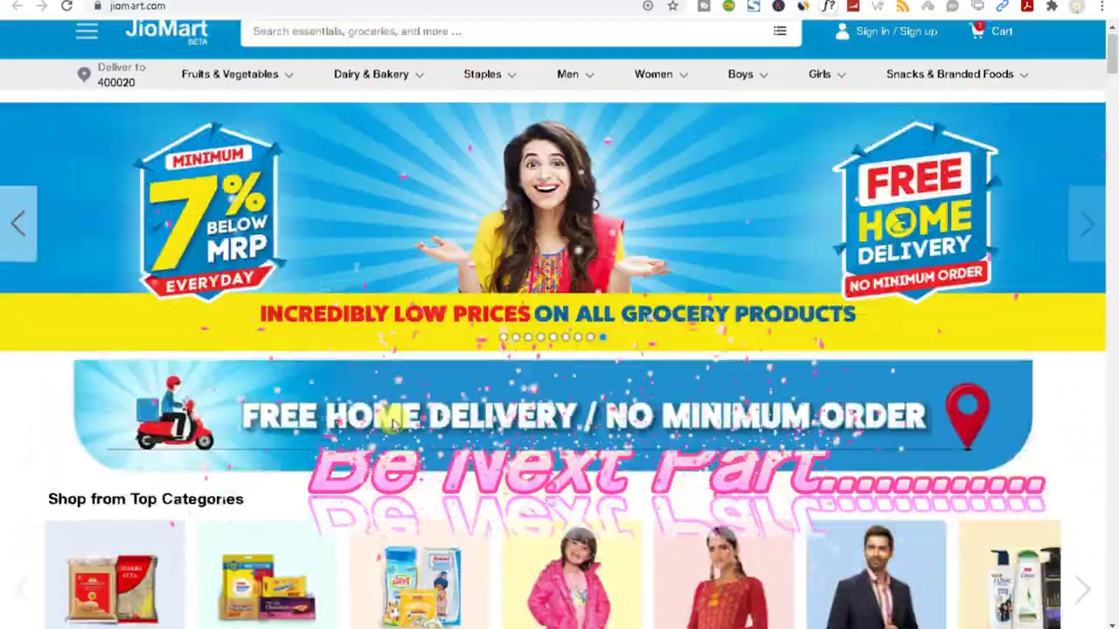
# Browse jiomart.com from Shop from Top Categories to the Biscuits & Cookies listing of 213 items.
pyautogui.scroll(-20, 390, 425)
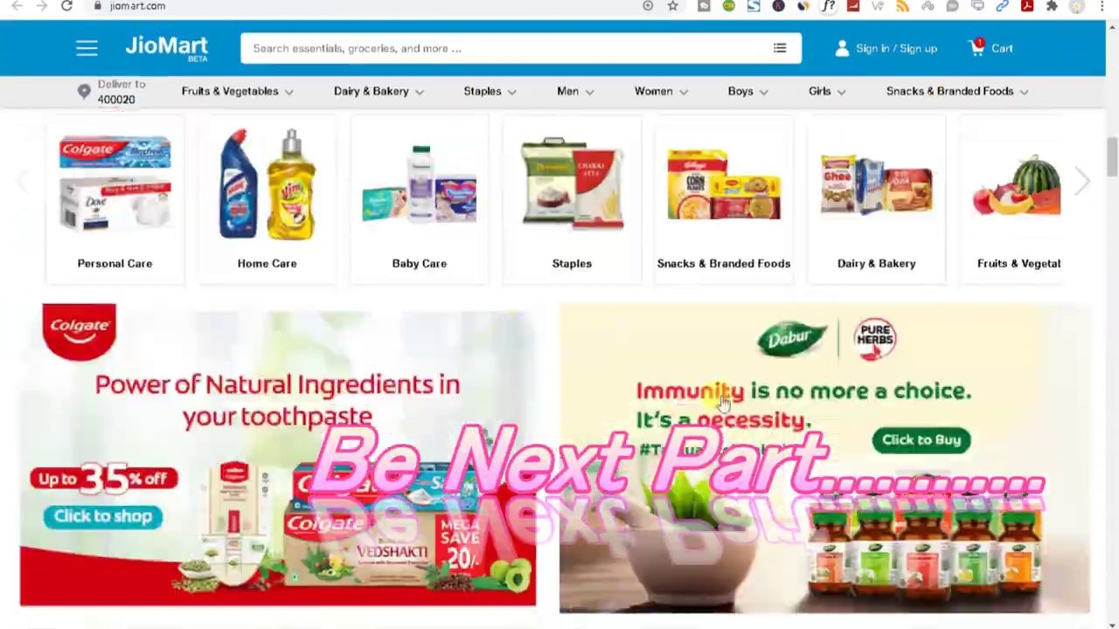
pyautogui.scroll(-20, 685, 382)
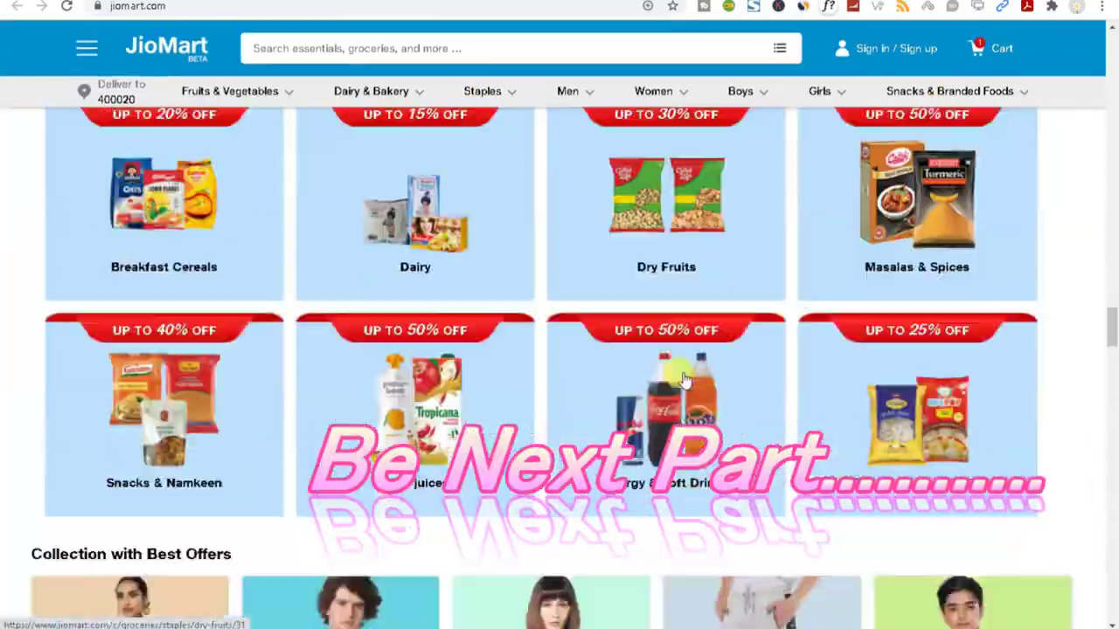
pyautogui.scroll(-10, 684, 382)
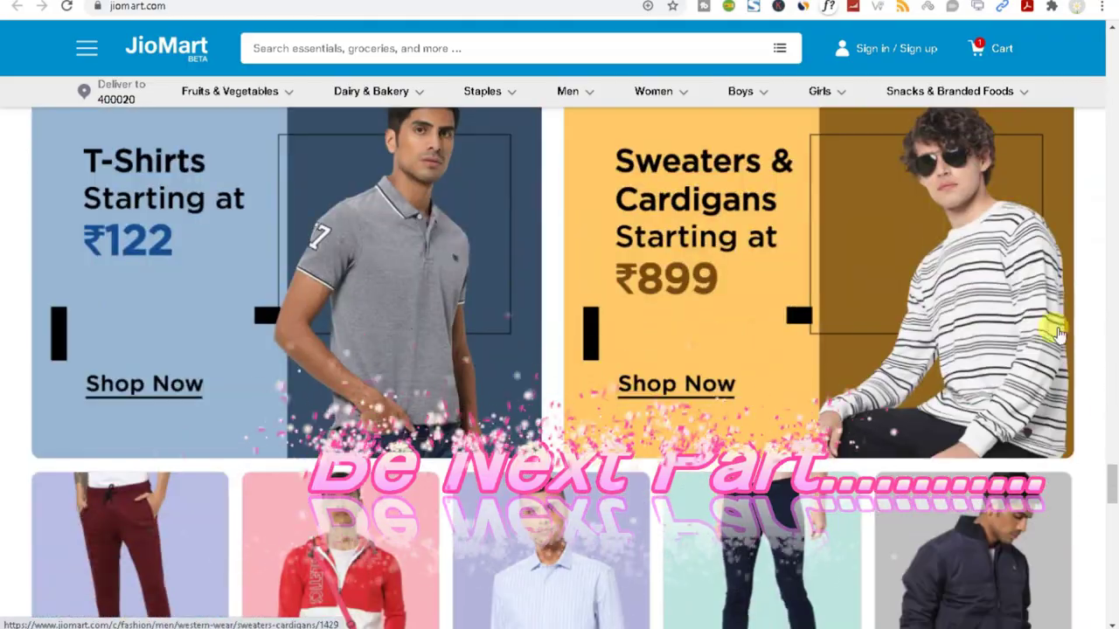
pyautogui.moveTo(1113, 498); pyautogui.dragTo(1113, 102)
pyautogui.scroll(5, 262, 306)
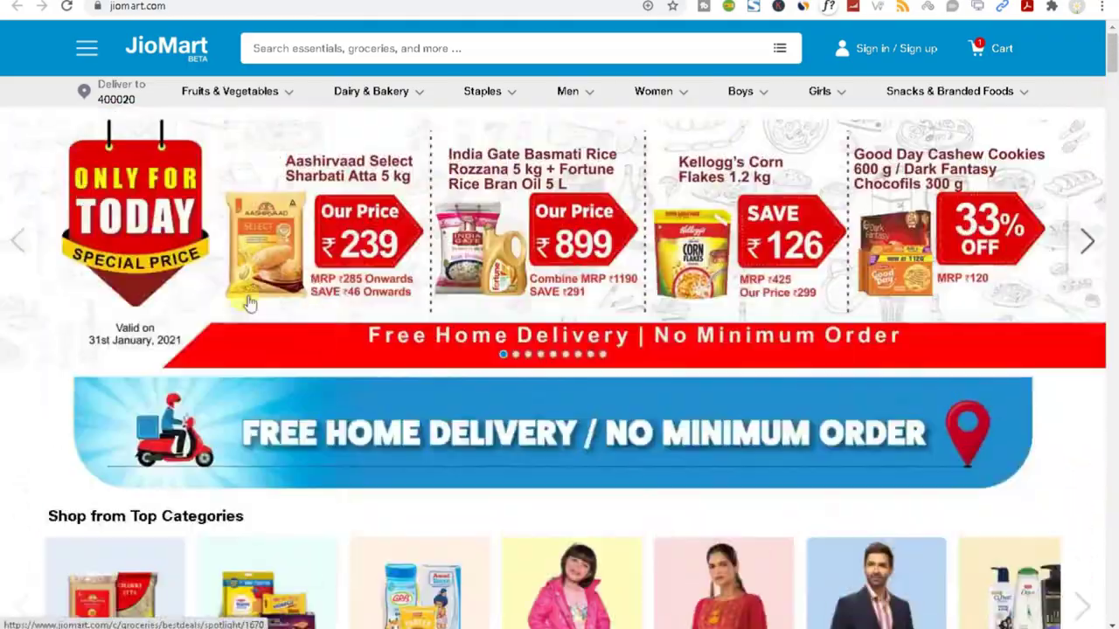
pyautogui.scroll(-4, 279, 512)
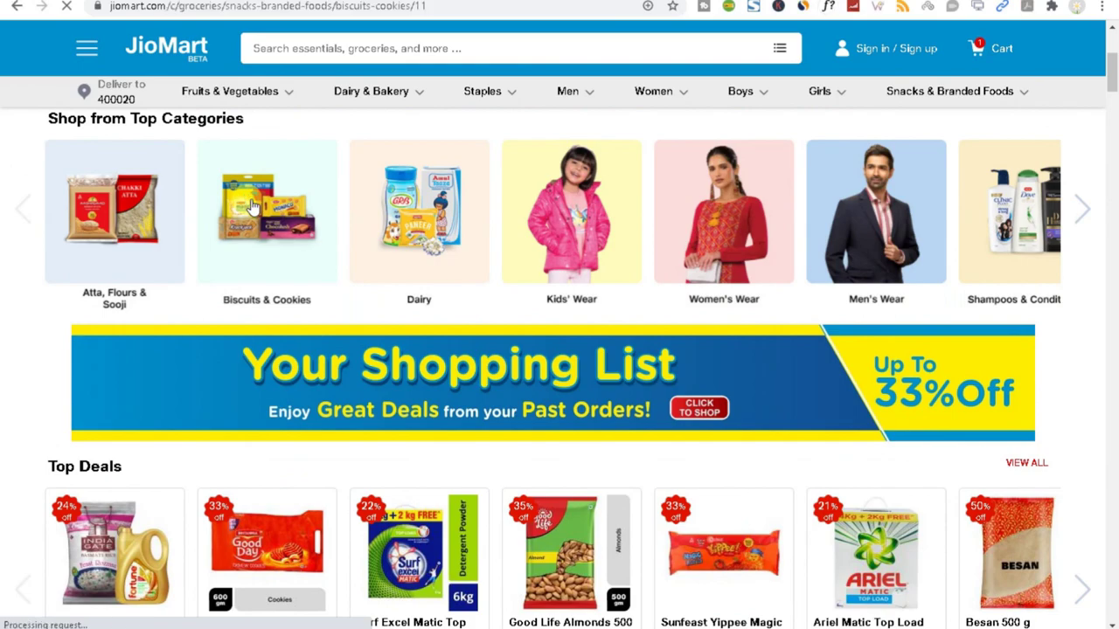
pyautogui.scroll(-15, 424, 407)
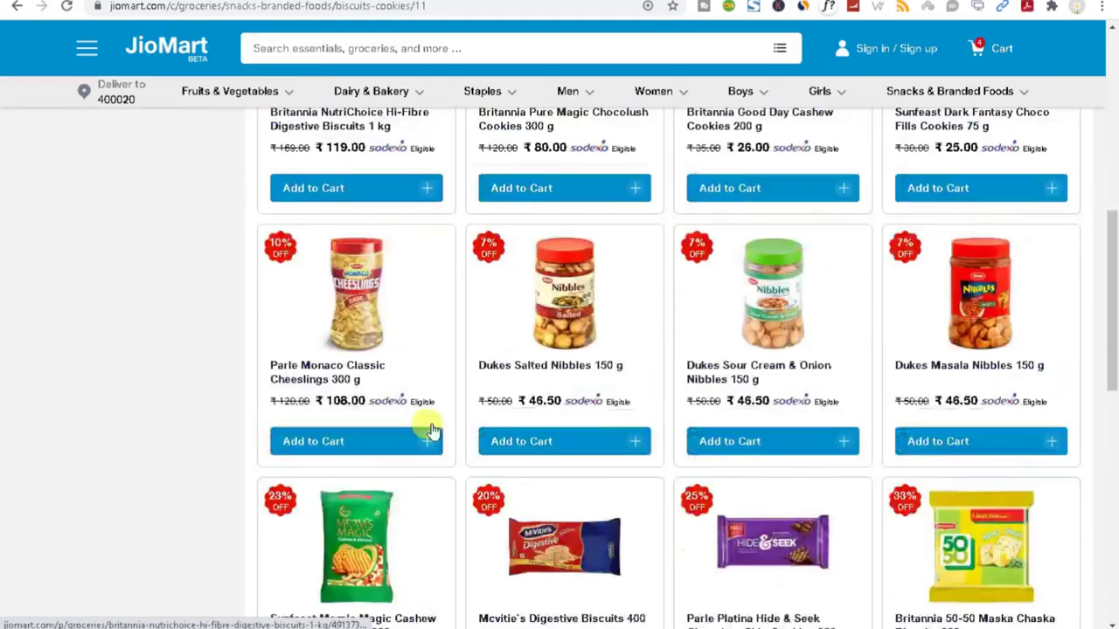
pyautogui.scroll(15, 451, 471)
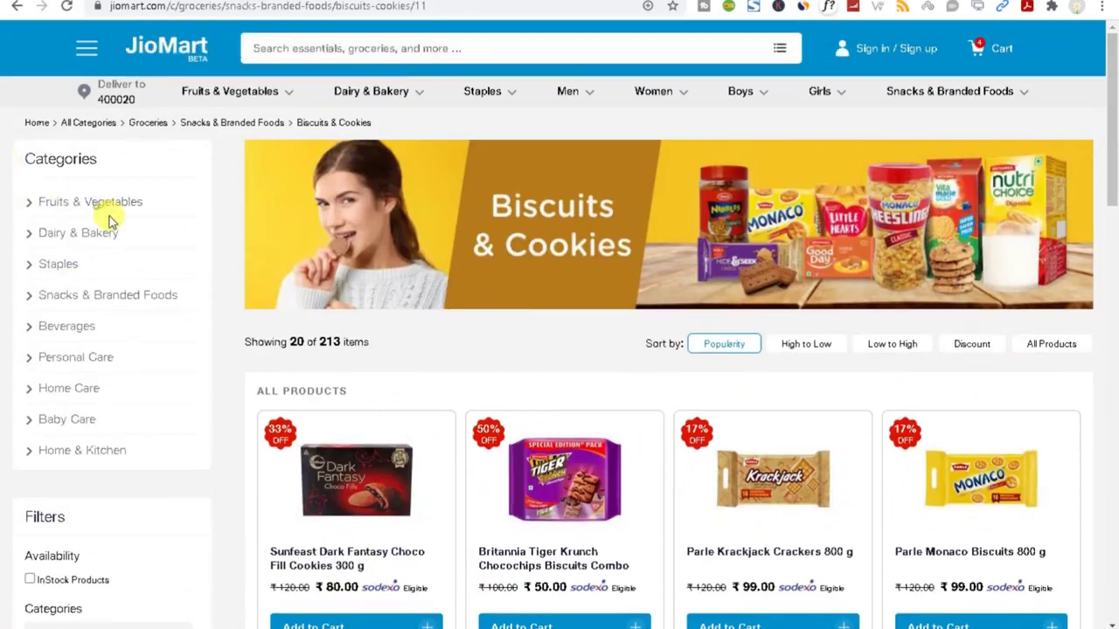
pyautogui.scroll(-5, 849, 467)
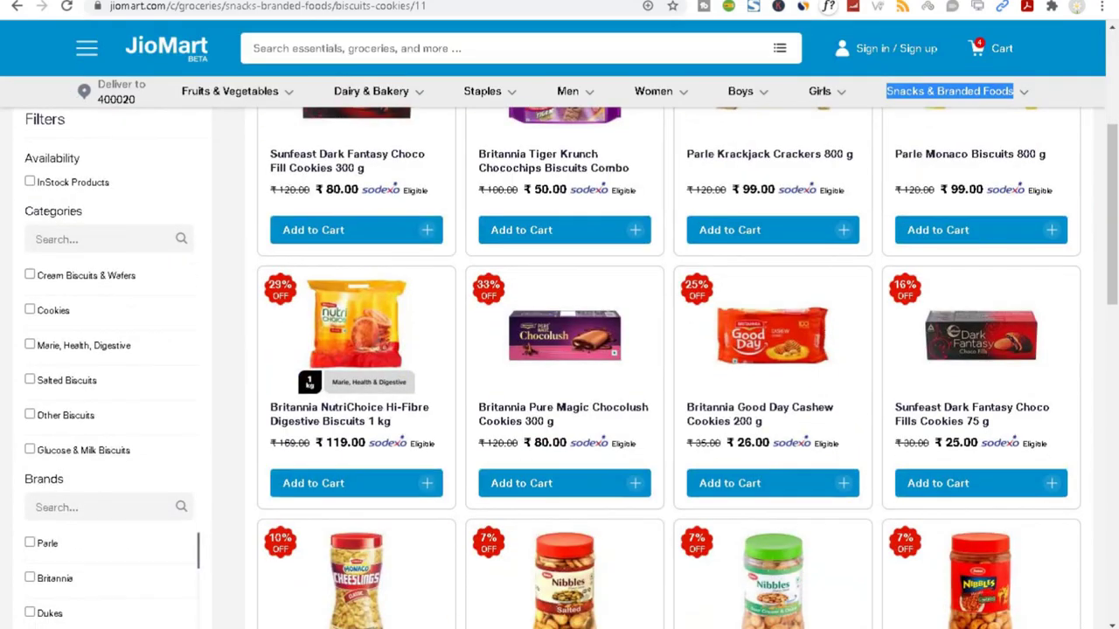